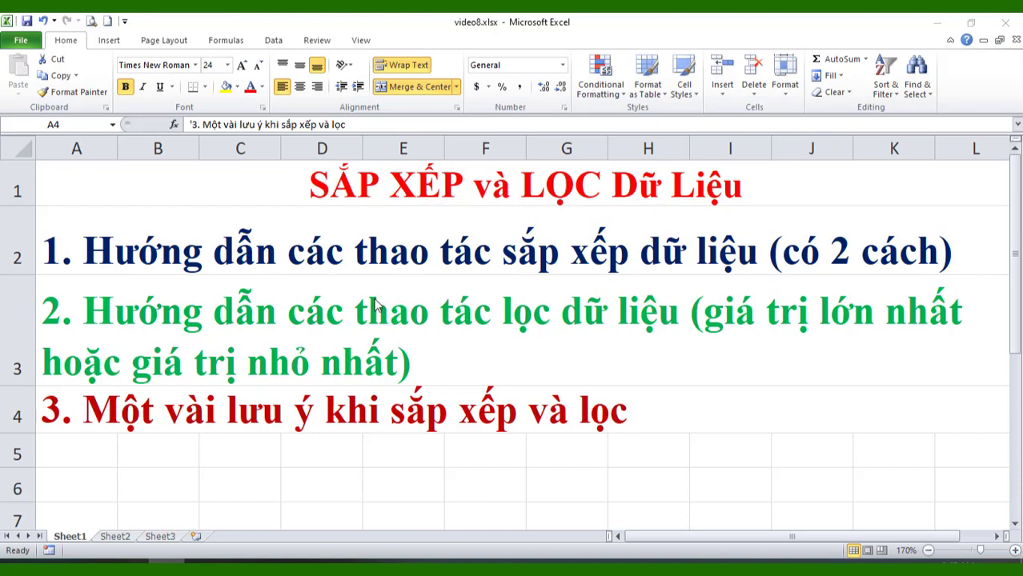
Point out the sorting, filtering and notes topics in rows 2–4, then return to sorting
click(273, 260)
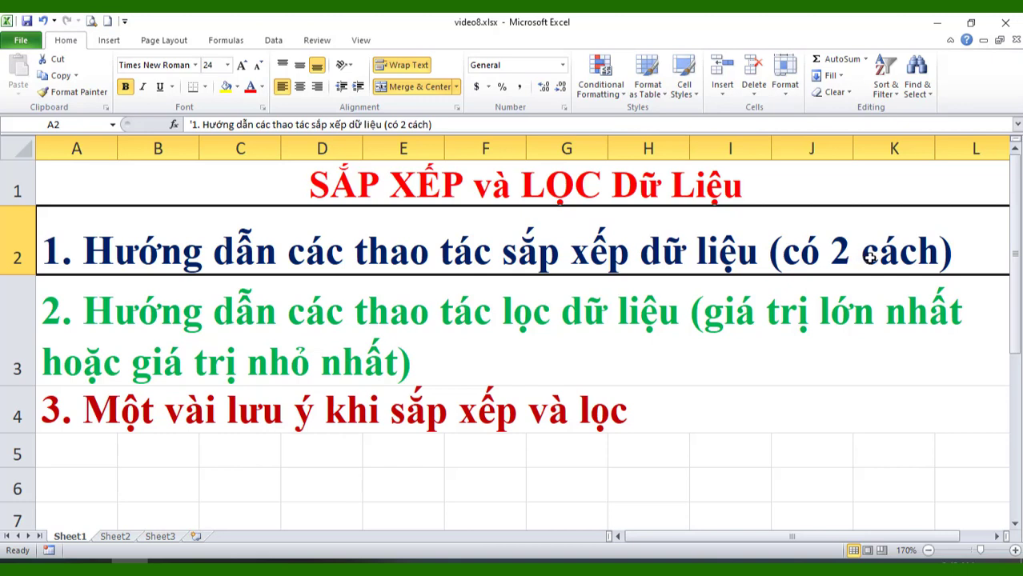
click(325, 330)
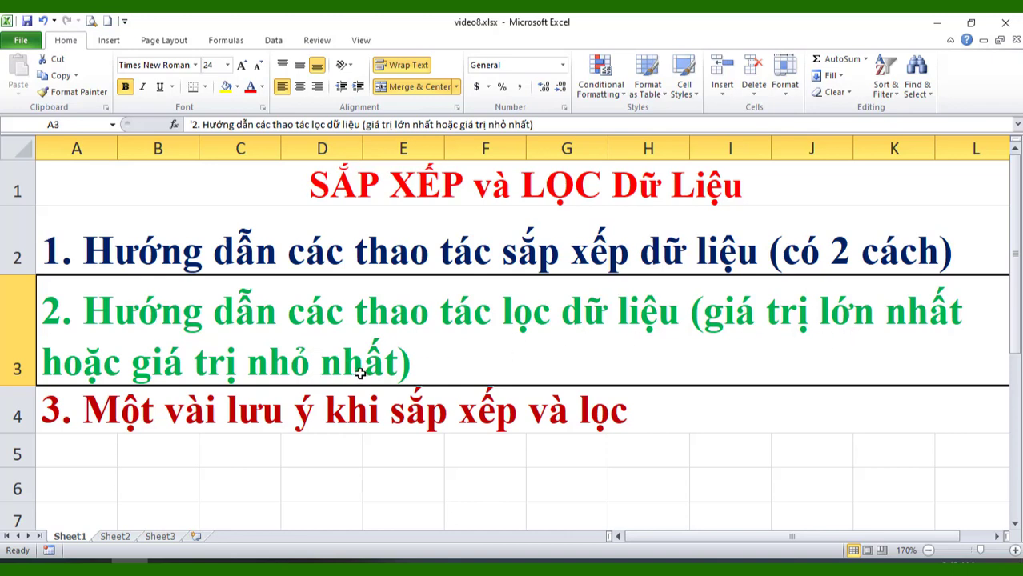
click(388, 428)
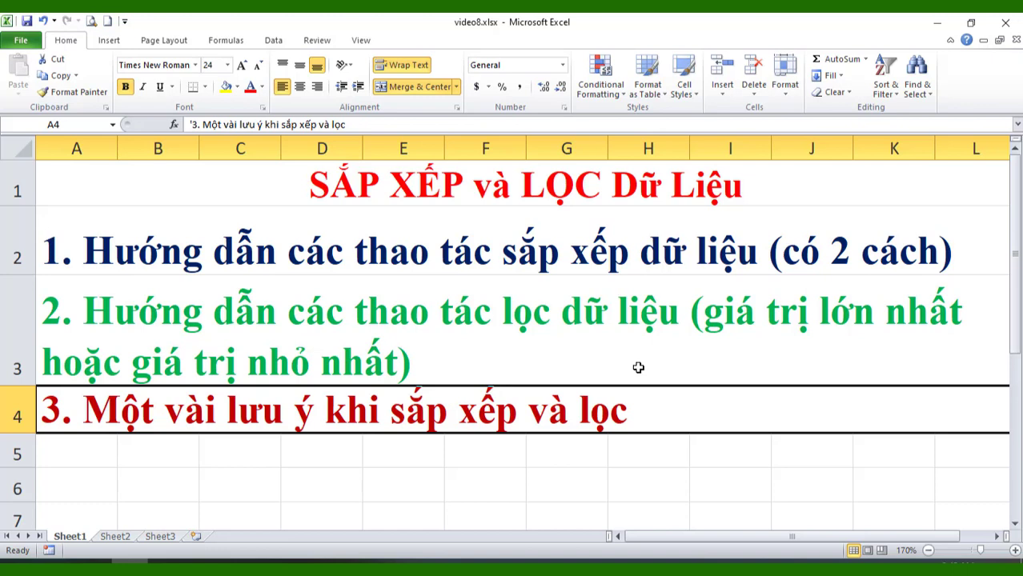
click(509, 260)
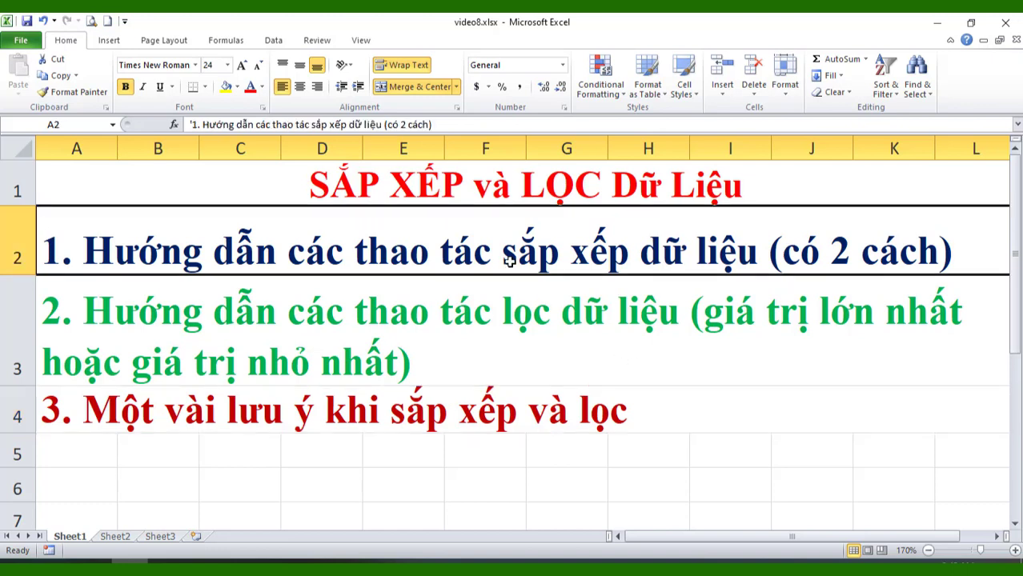
Open Bang diem lop em.xlsx from Recent, zoom out to 160% and select Toán cell C8
click(21, 42)
click(32, 180)
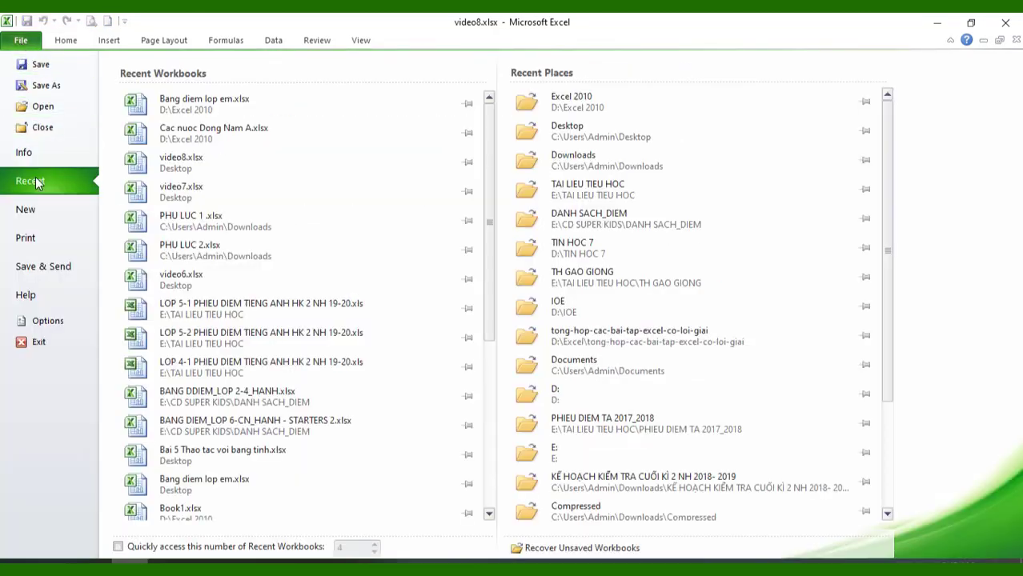
click(216, 107)
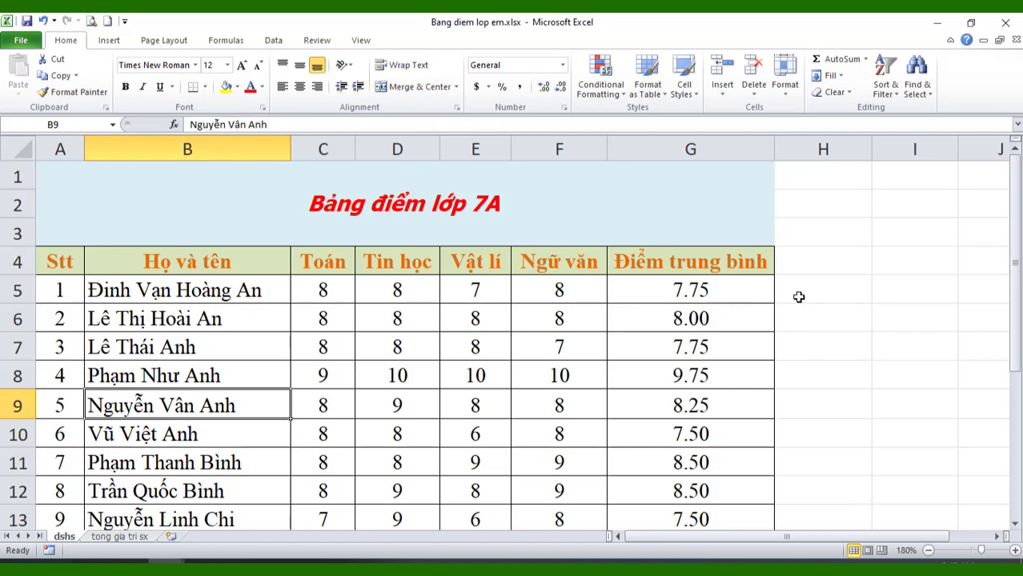
click(1015, 358)
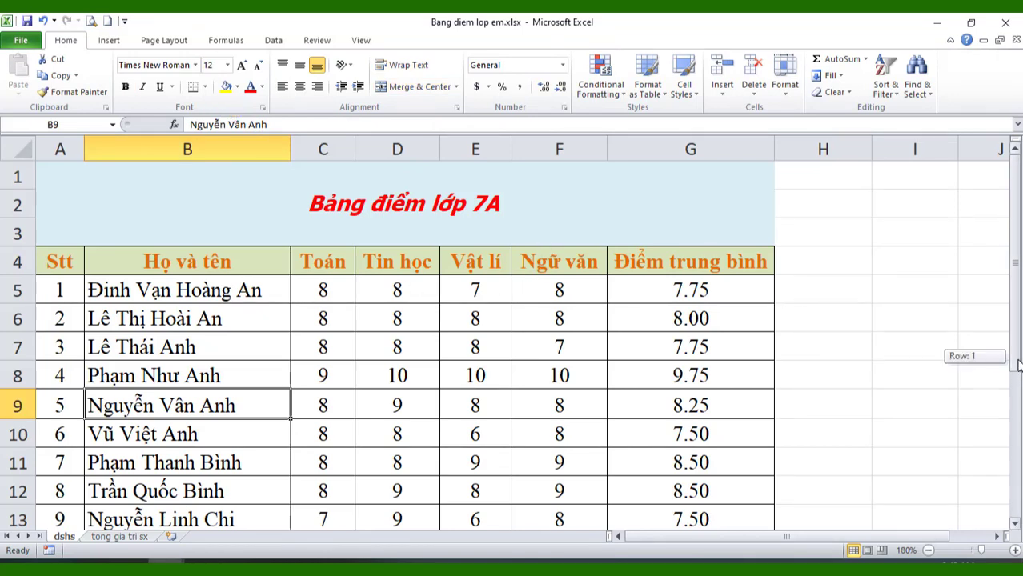
click(929, 550)
click(929, 550)
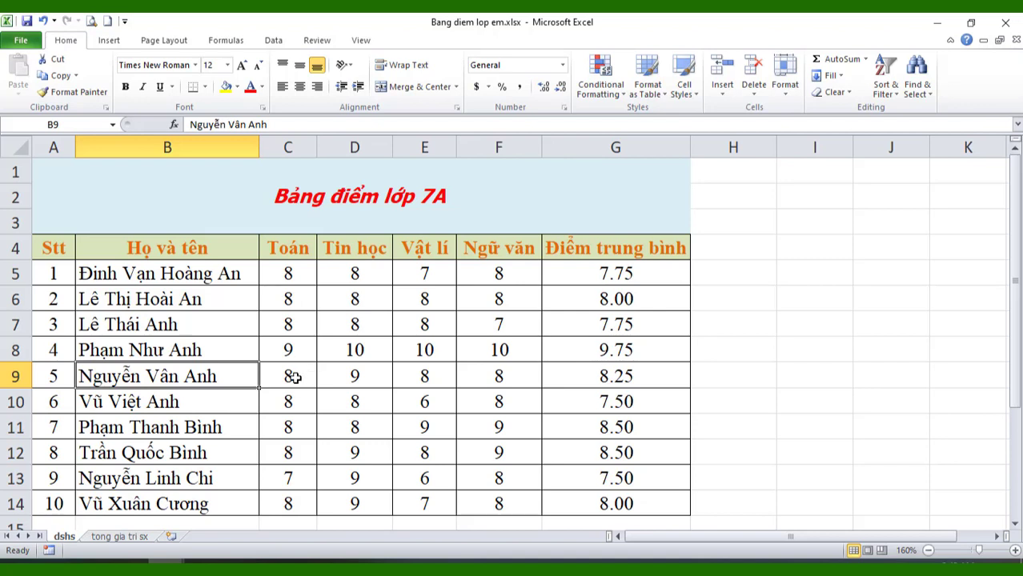
click(290, 344)
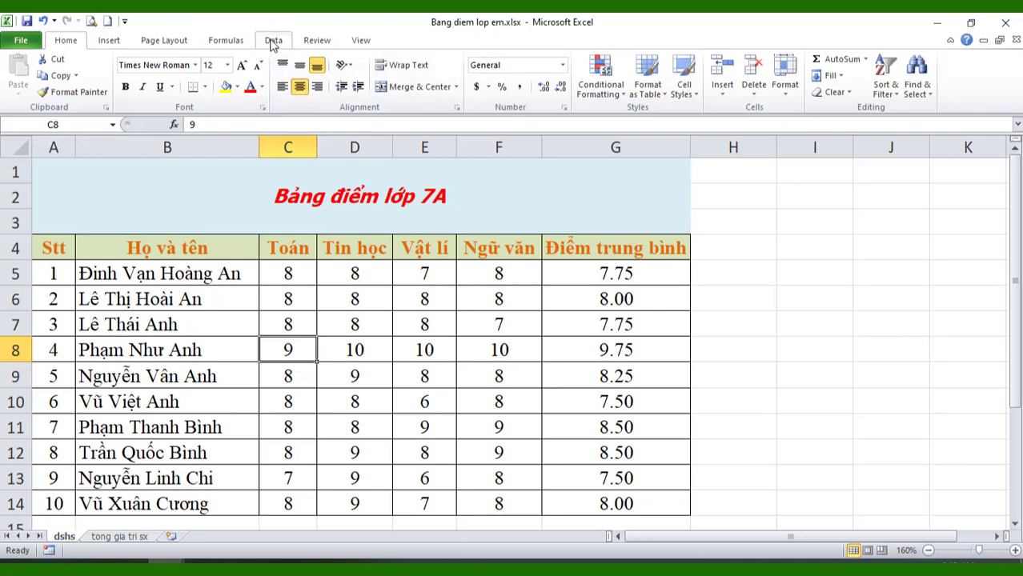
click(272, 42)
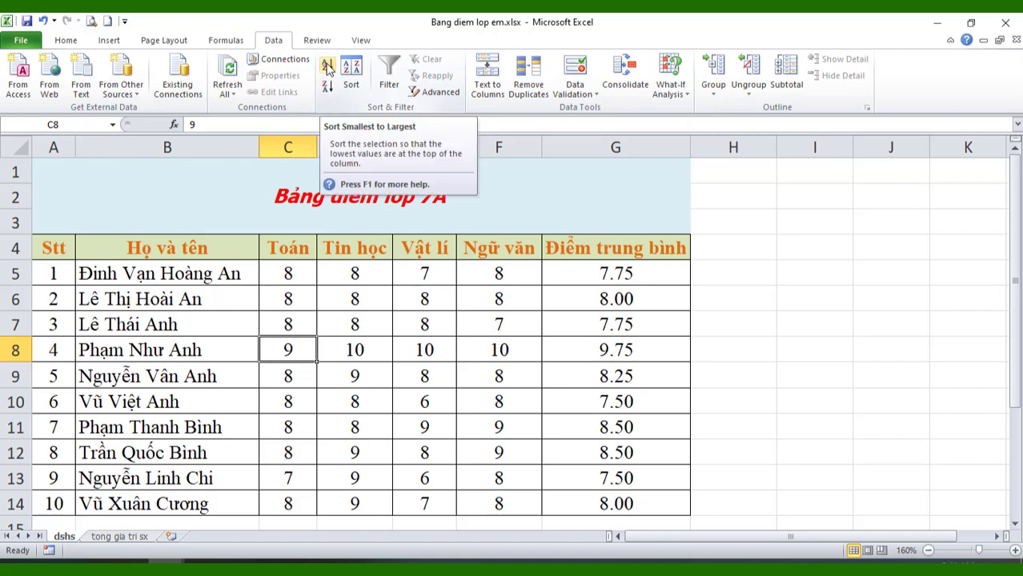
click(327, 71)
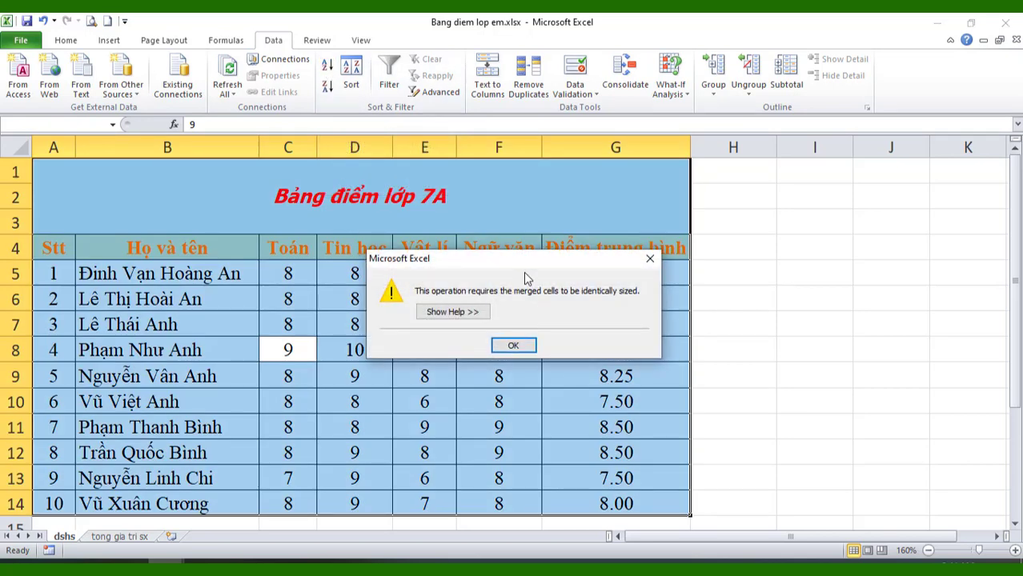
drag(532, 262, 526, 242)
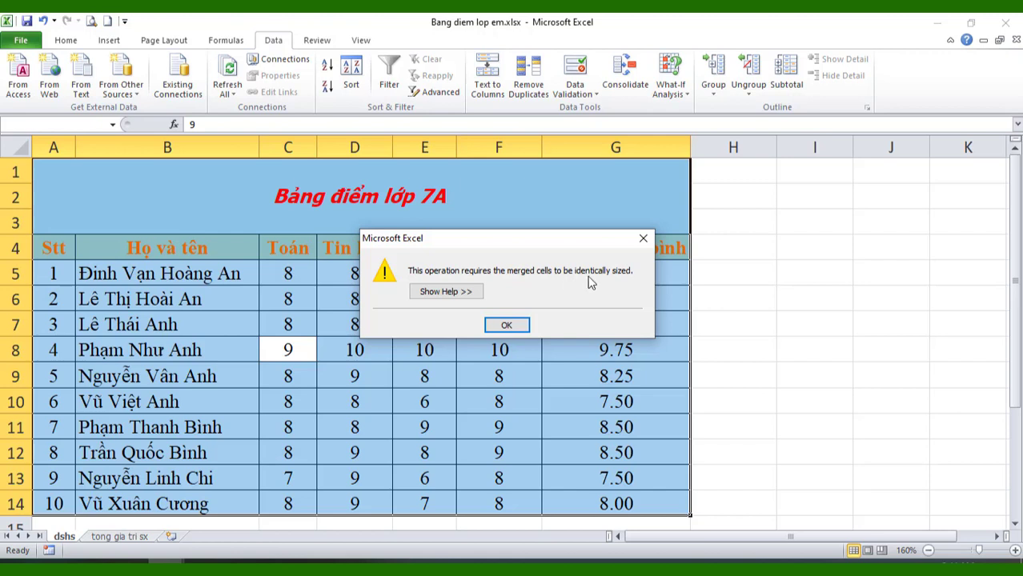
click(506, 325)
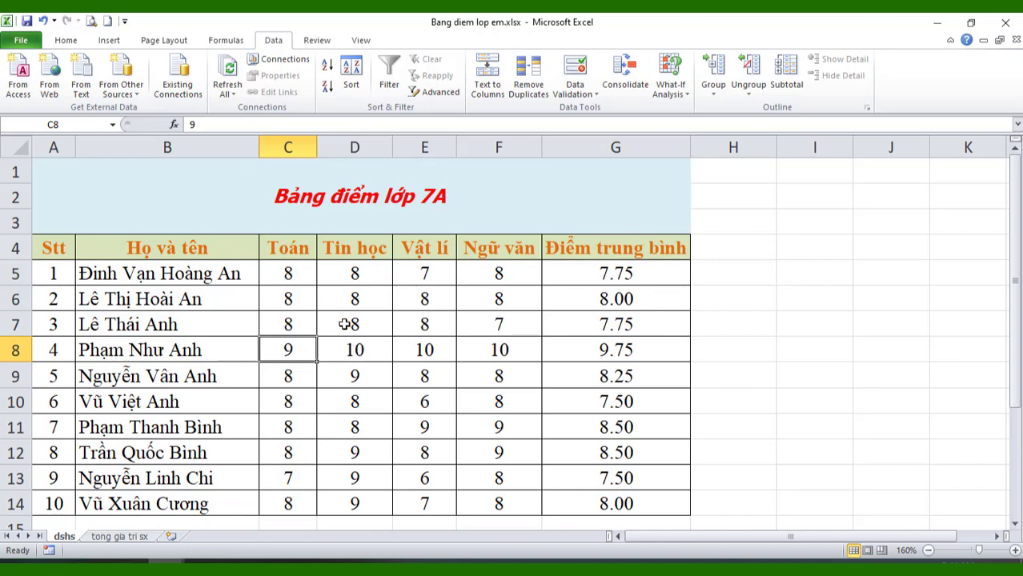
click(420, 205)
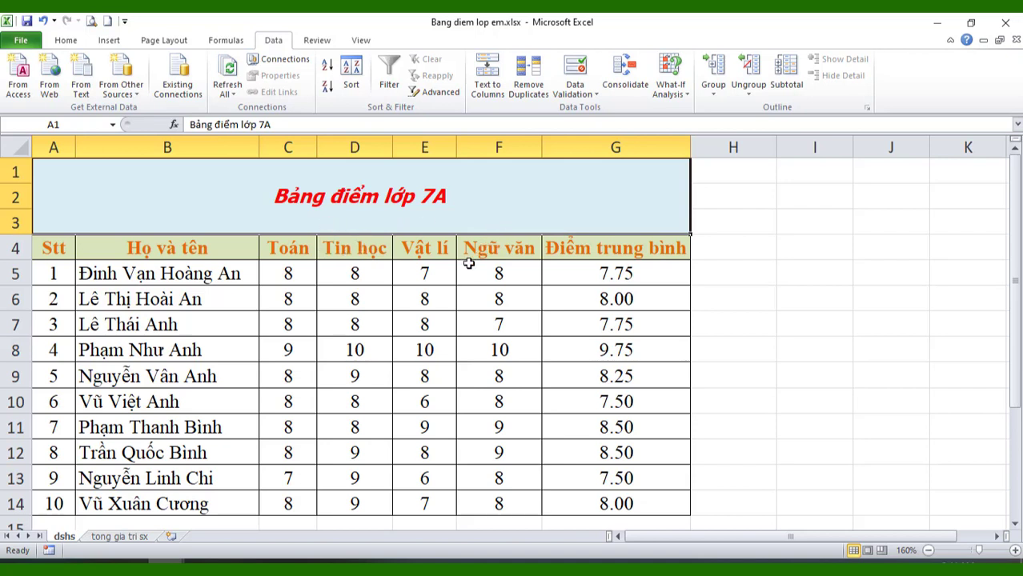
click(291, 369)
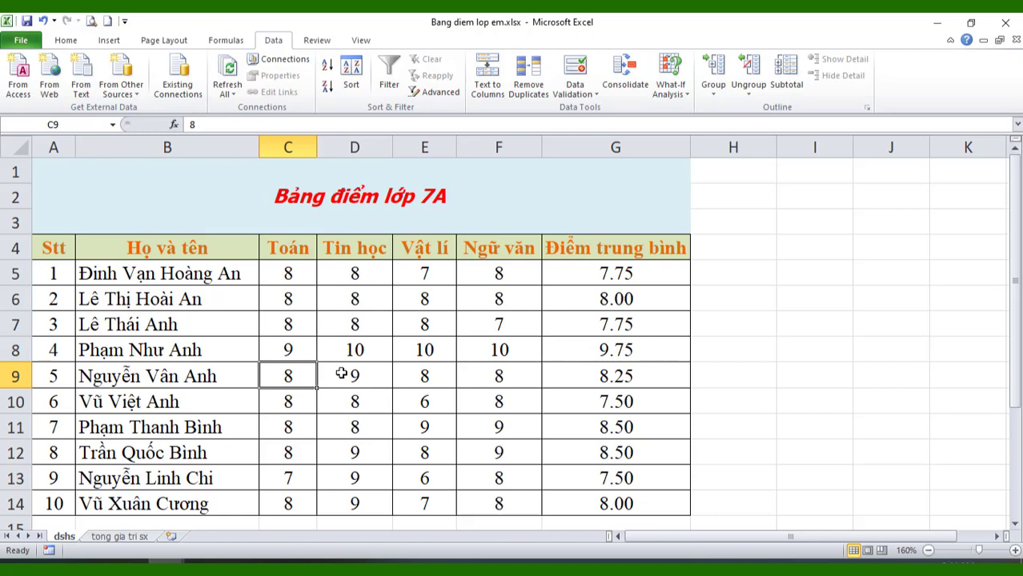
Select the student rows A5:G14 and open the Sort dialog
drag(56, 273, 599, 512)
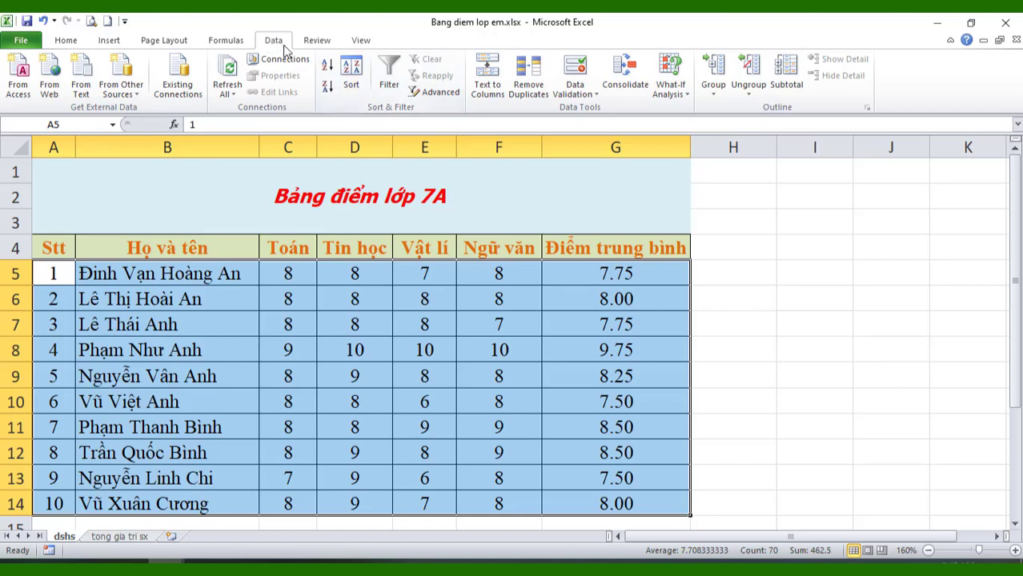
click(350, 76)
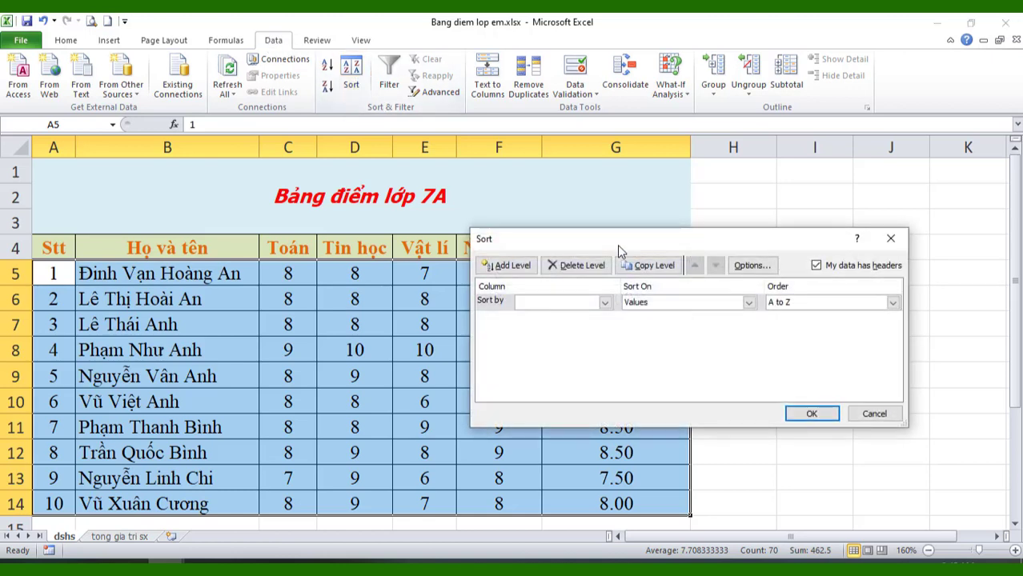
mouse_move(615, 238)
mouse_down()
mouse_move(429, 151)
mouse_move(473, 154)
mouse_up()
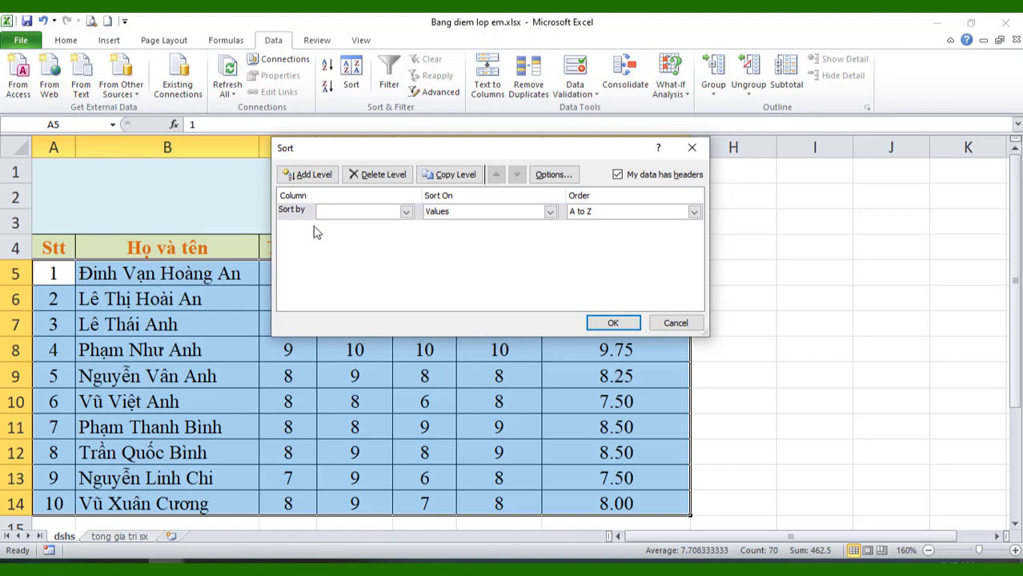
click(406, 212)
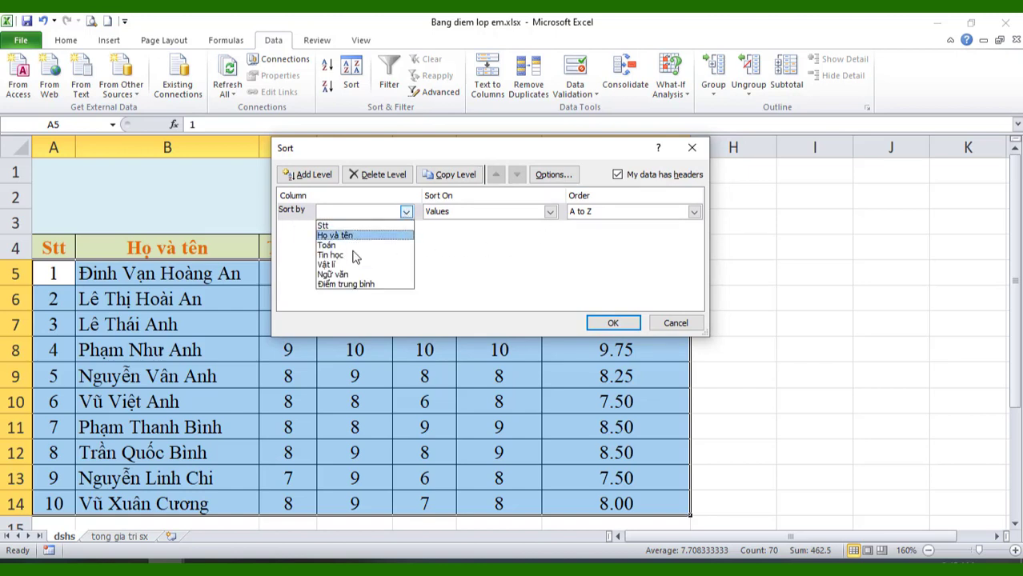
click(583, 158)
drag(552, 156, 677, 136)
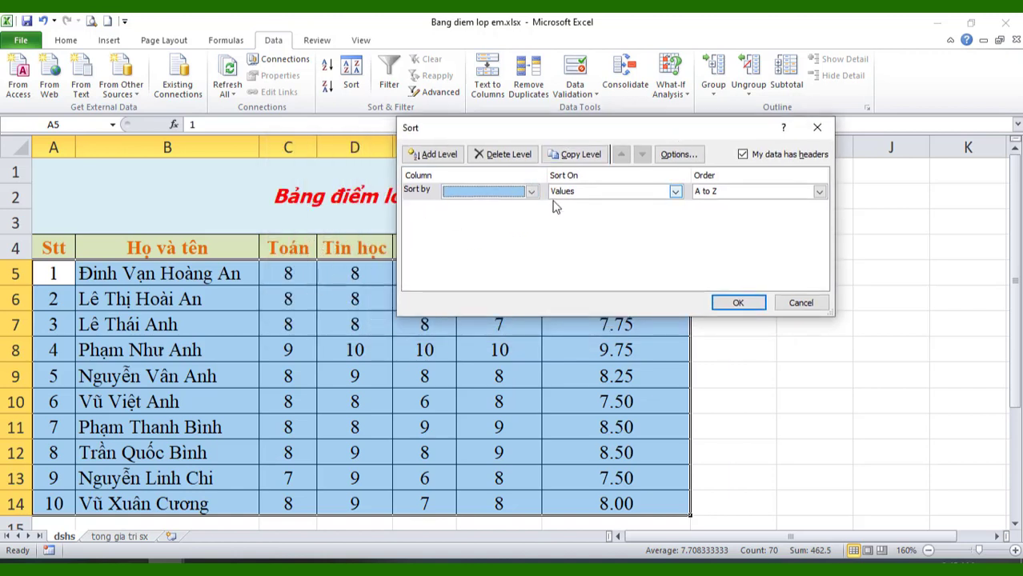
Sort by Toán, Smallest to Largest, and check the new lowest score in C5
click(531, 192)
click(480, 225)
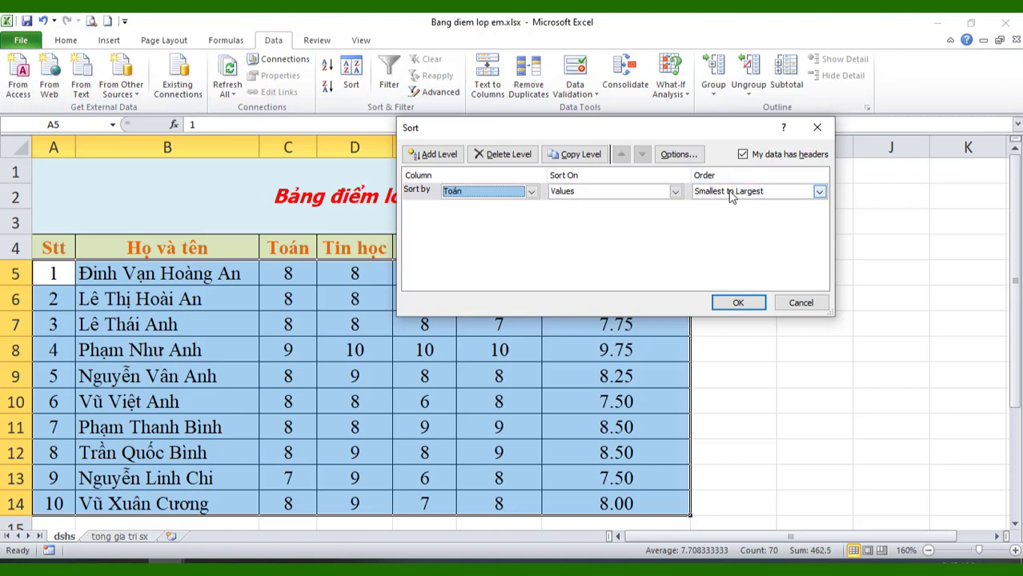
click(774, 195)
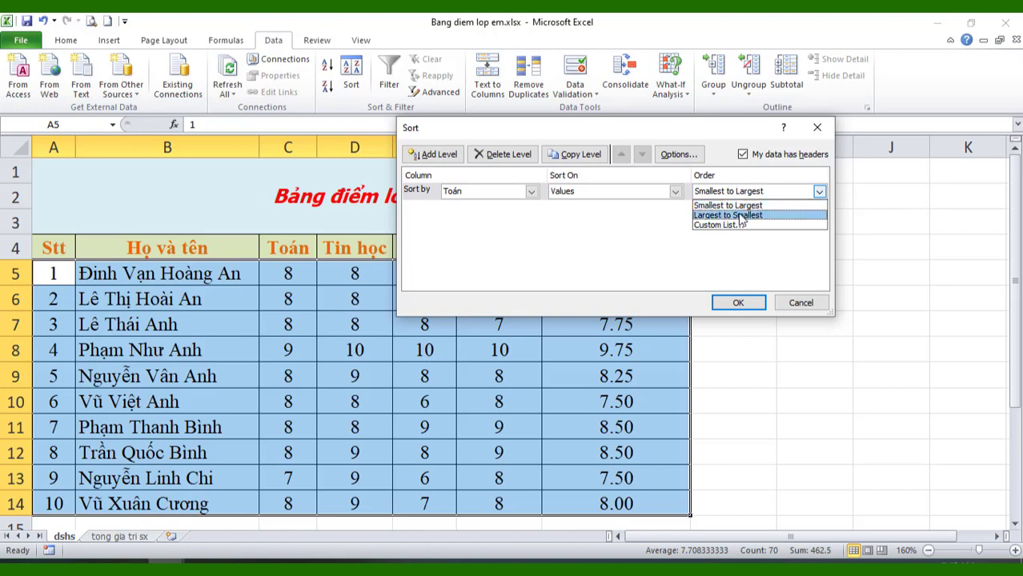
click(742, 208)
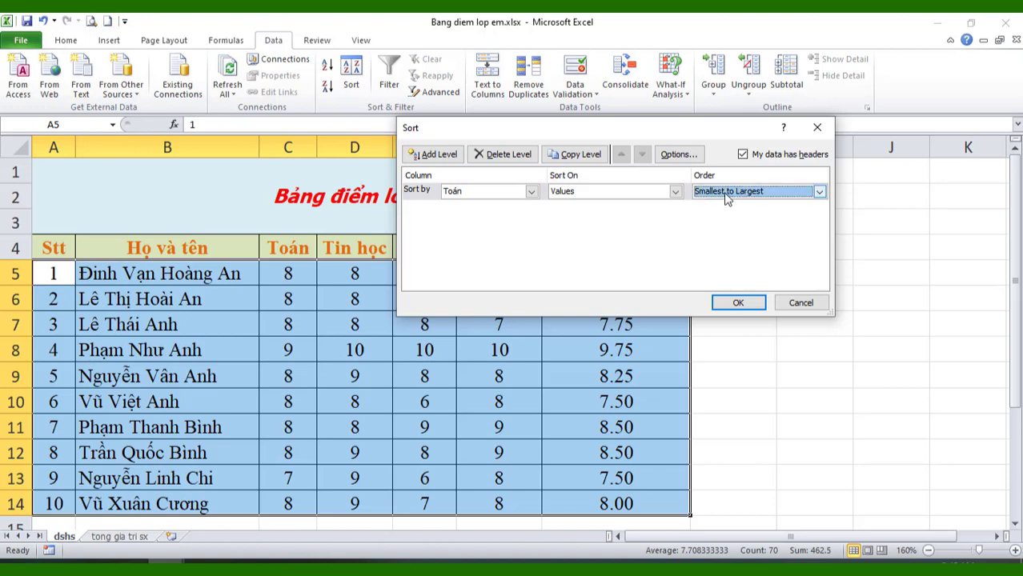
click(738, 303)
click(285, 328)
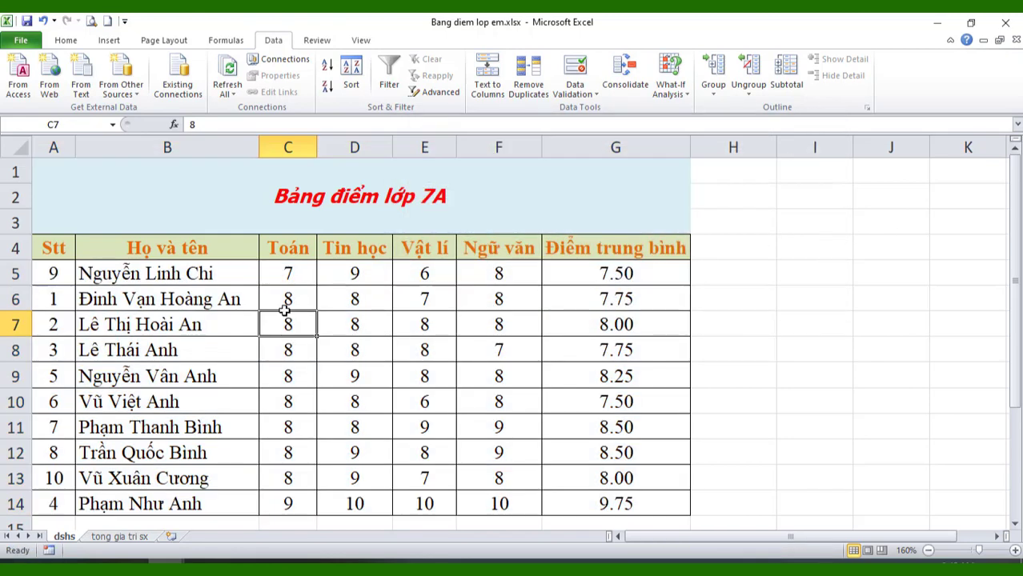
click(289, 279)
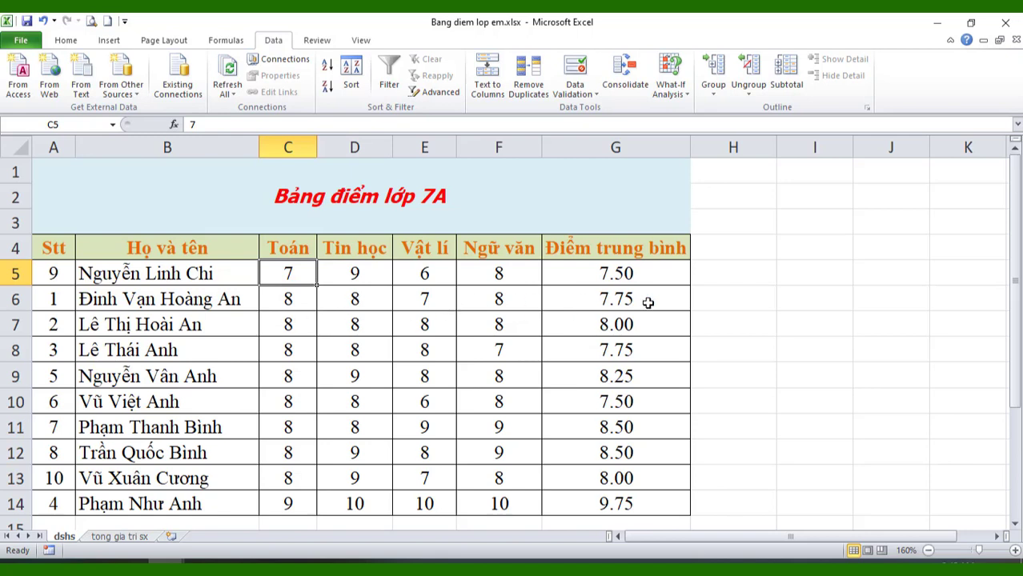
Sort the tong gia tri sx data by Nông nghiệp ascending, then descending, and return to dshs
click(119, 537)
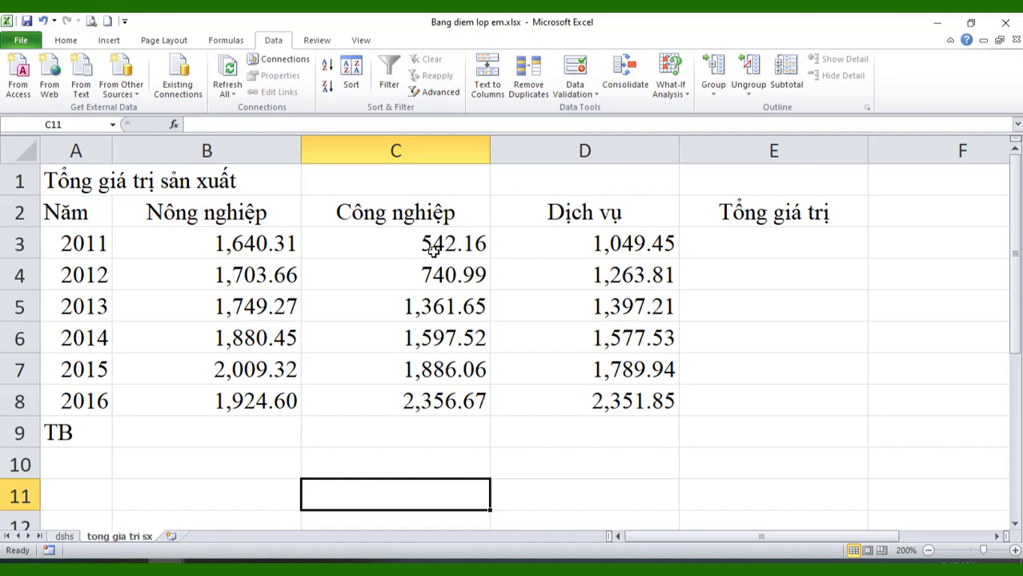
click(242, 218)
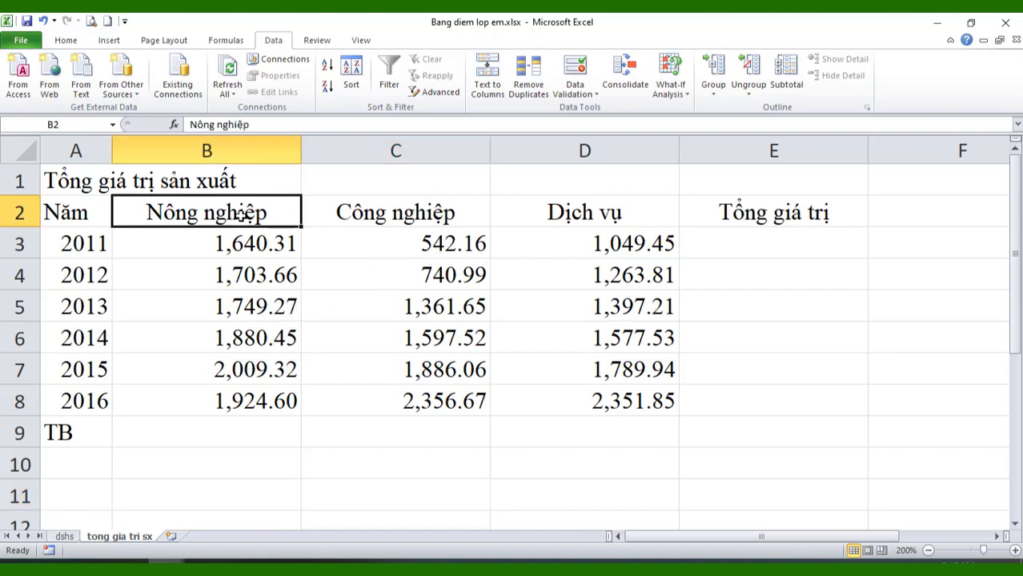
click(259, 312)
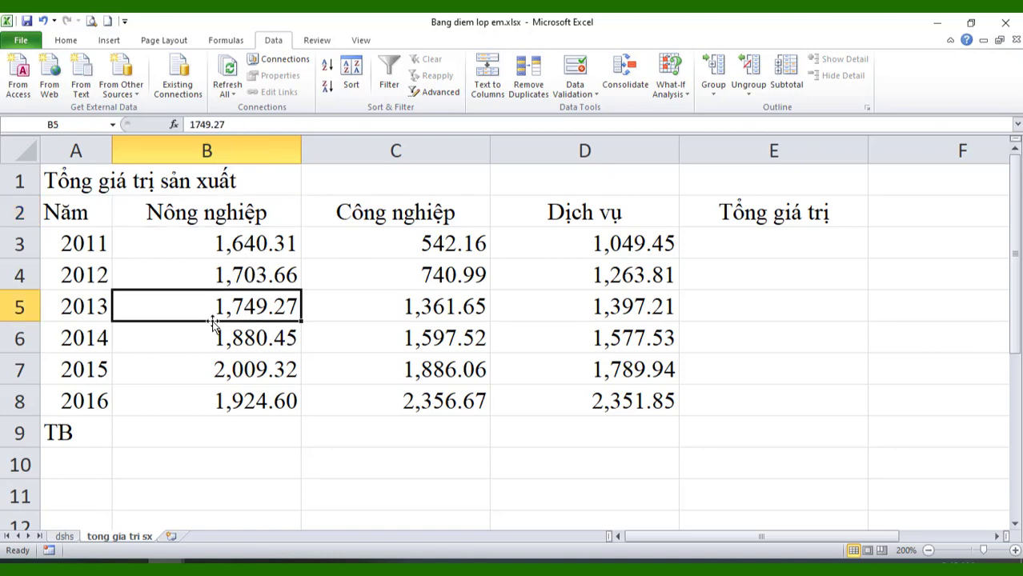
click(327, 66)
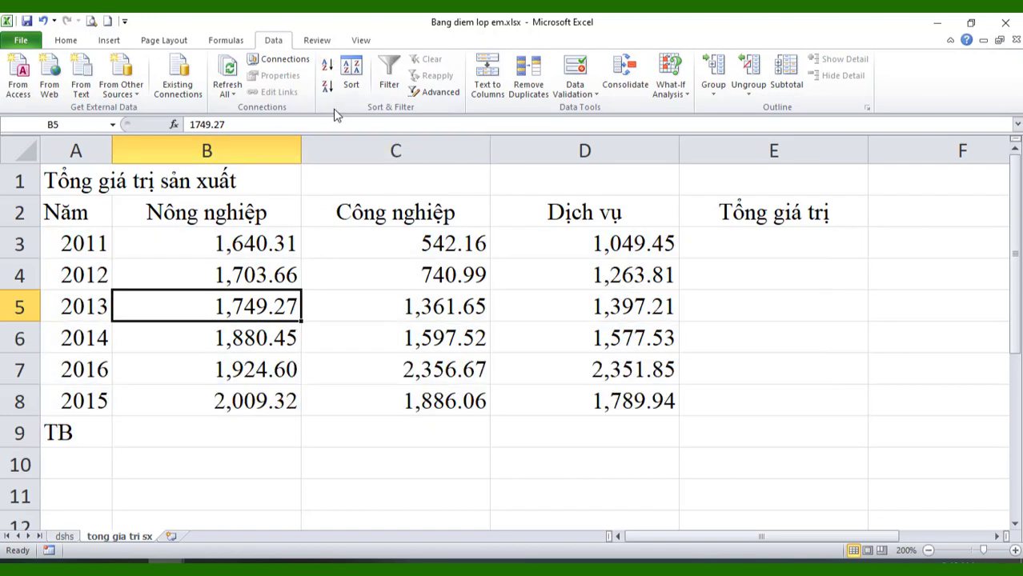
click(244, 245)
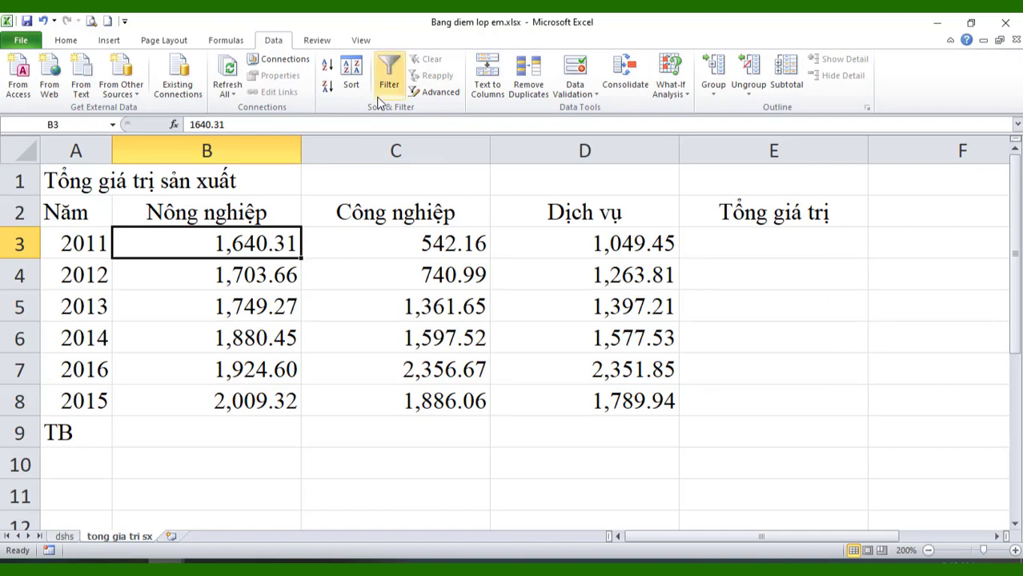
click(327, 88)
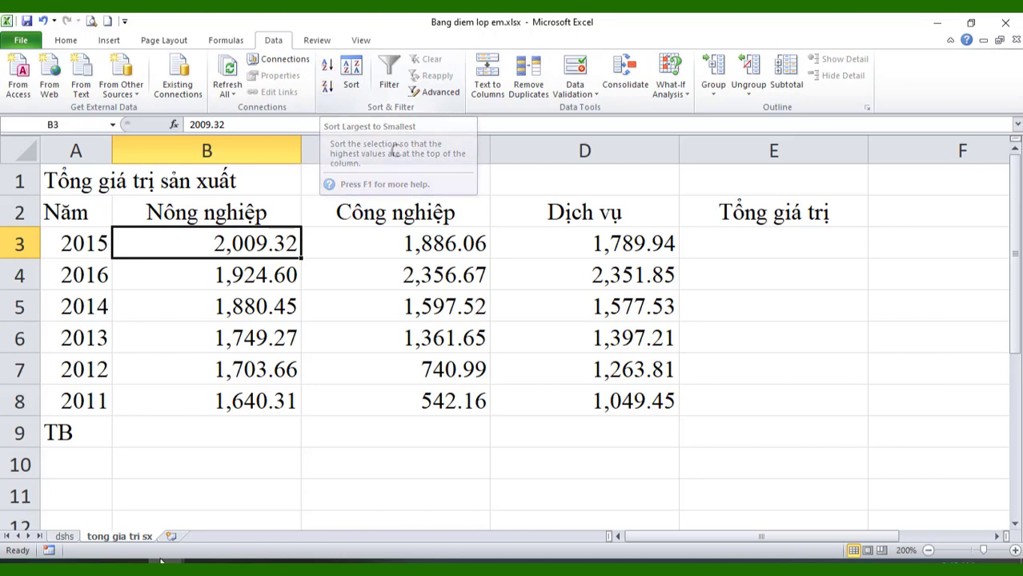
click(71, 538)
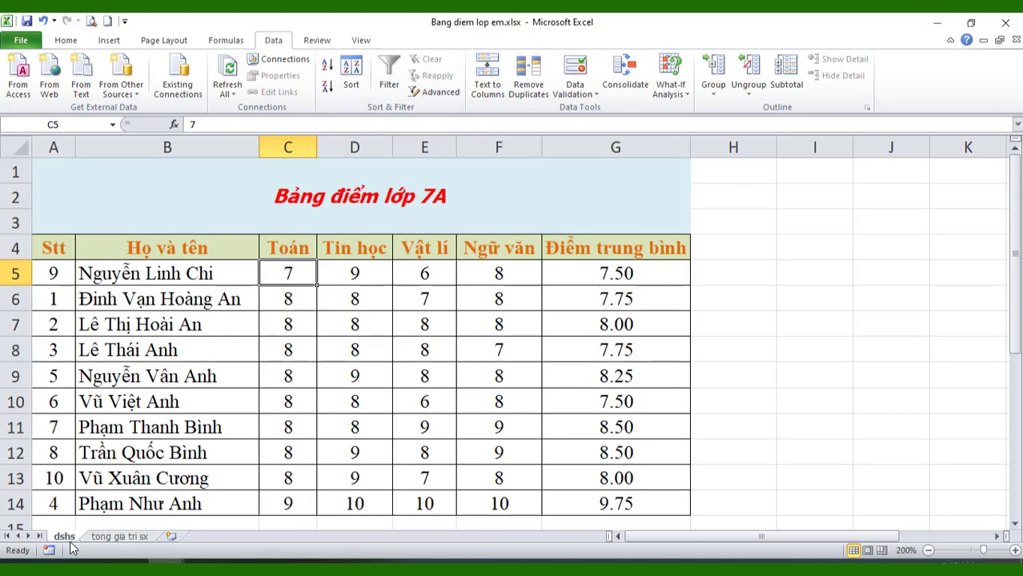
click(302, 228)
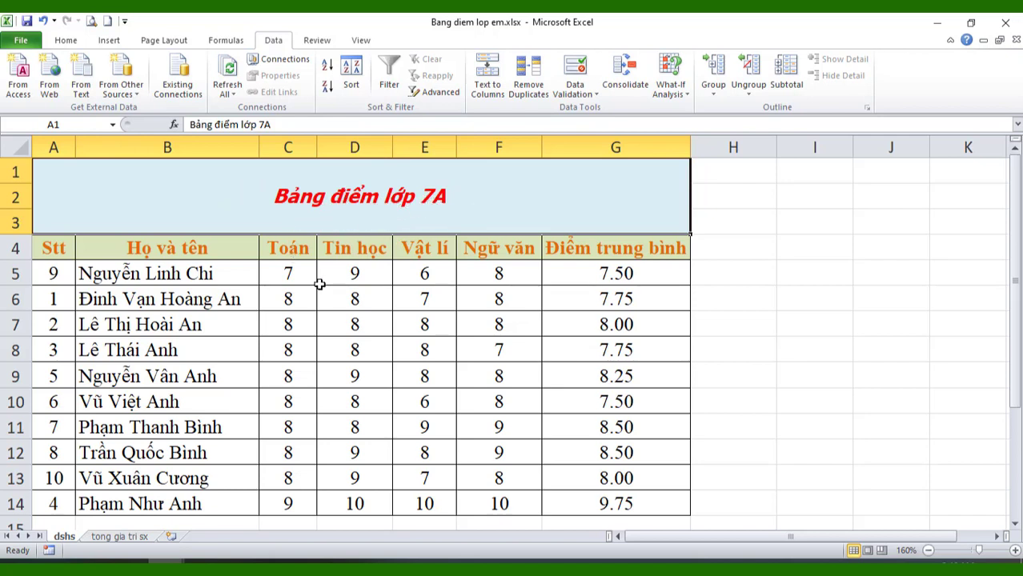
click(278, 398)
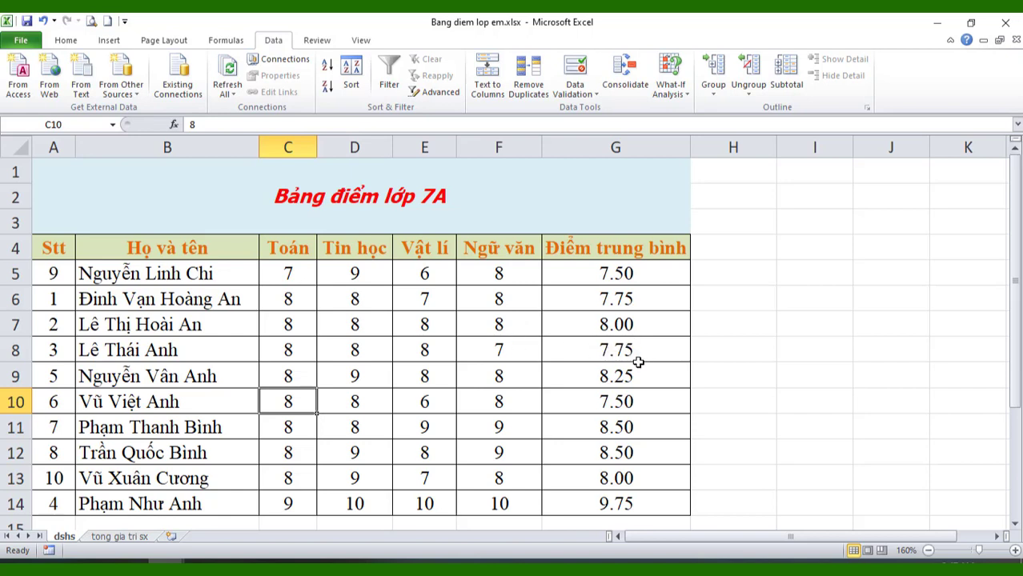
click(636, 367)
Select the student rows A5:G14 and open the Sort dialog from the Data tab
drag(47, 280, 596, 500)
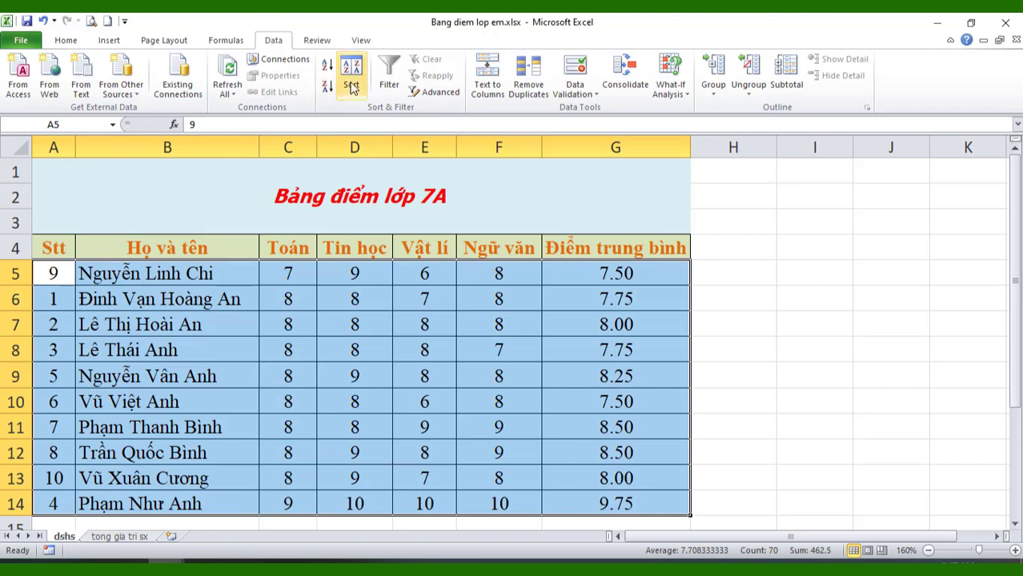
click(69, 44)
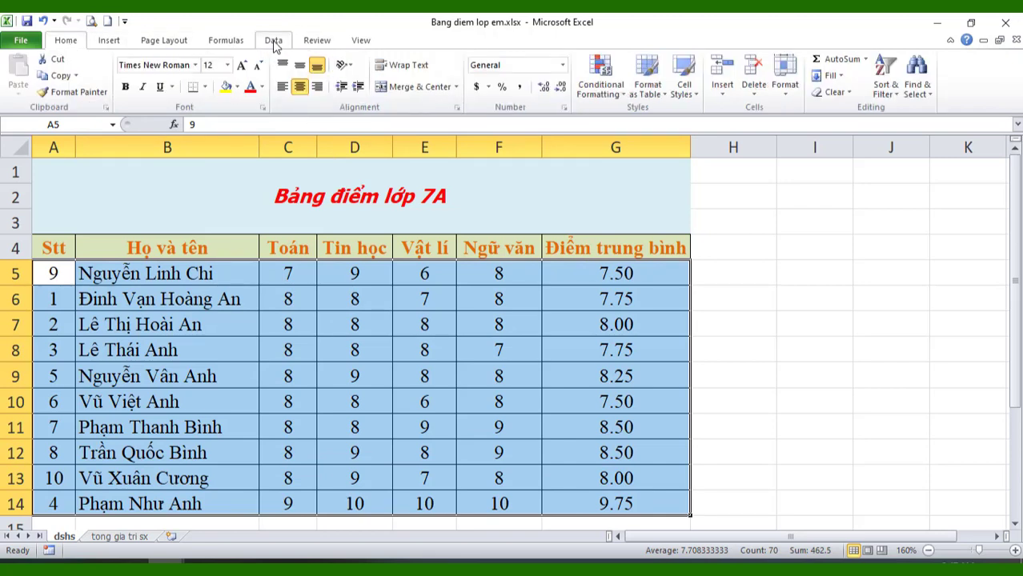
click(274, 42)
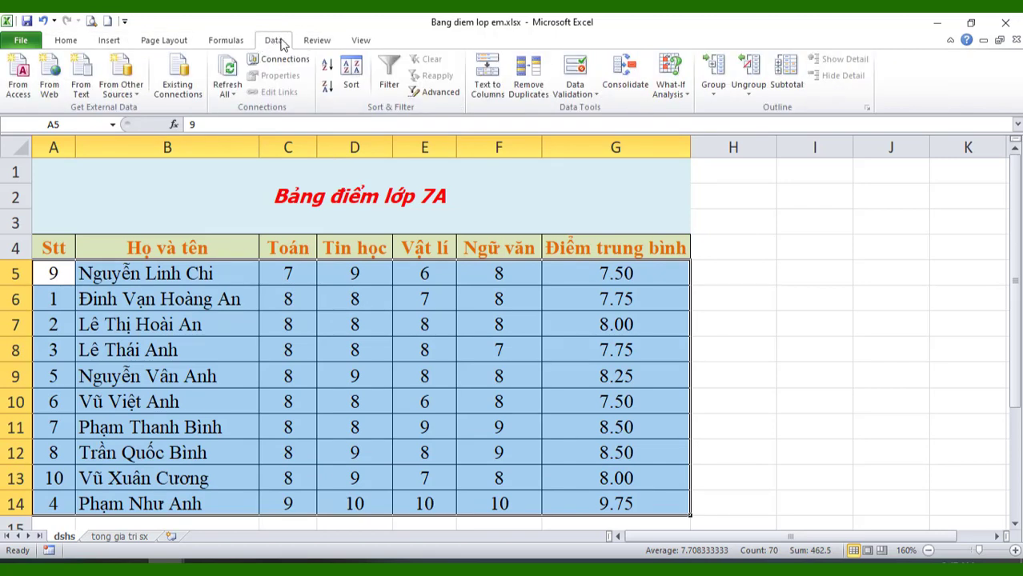
click(354, 85)
drag(555, 139, 510, 160)
Sort by Điểm trung bình, Largest to Smallest, and check the G5 average formula
click(440, 230)
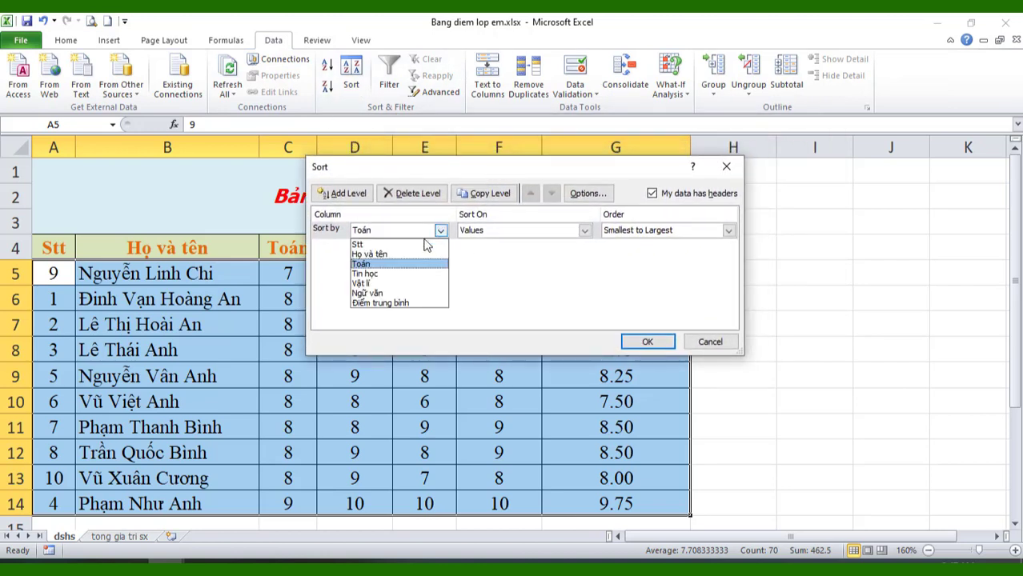
click(379, 303)
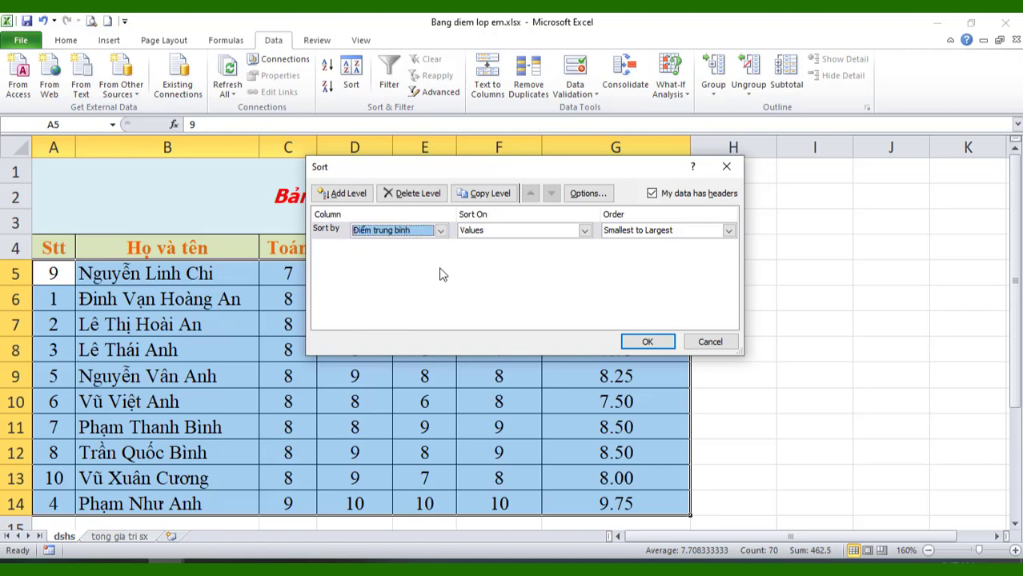
click(669, 235)
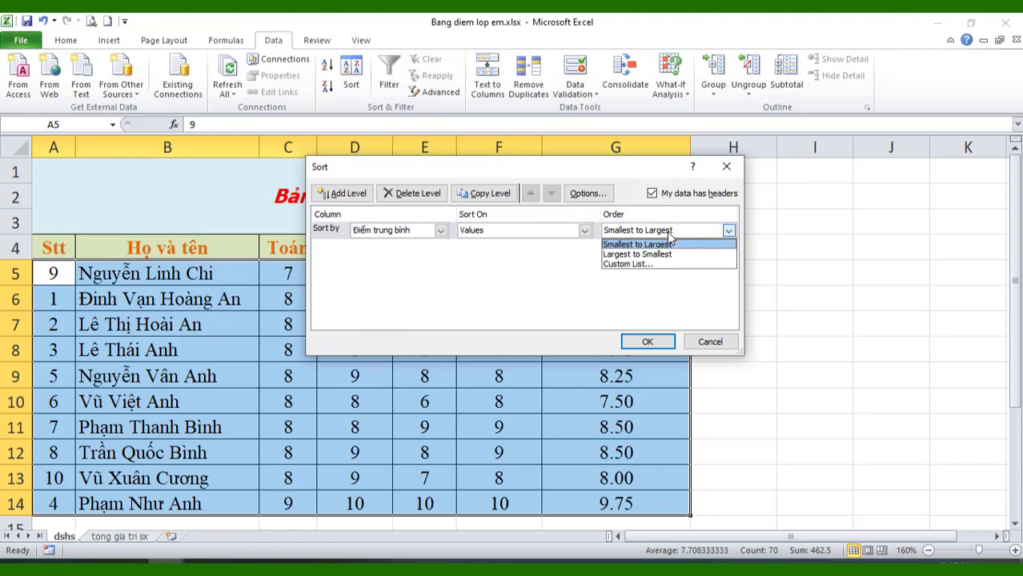
click(630, 255)
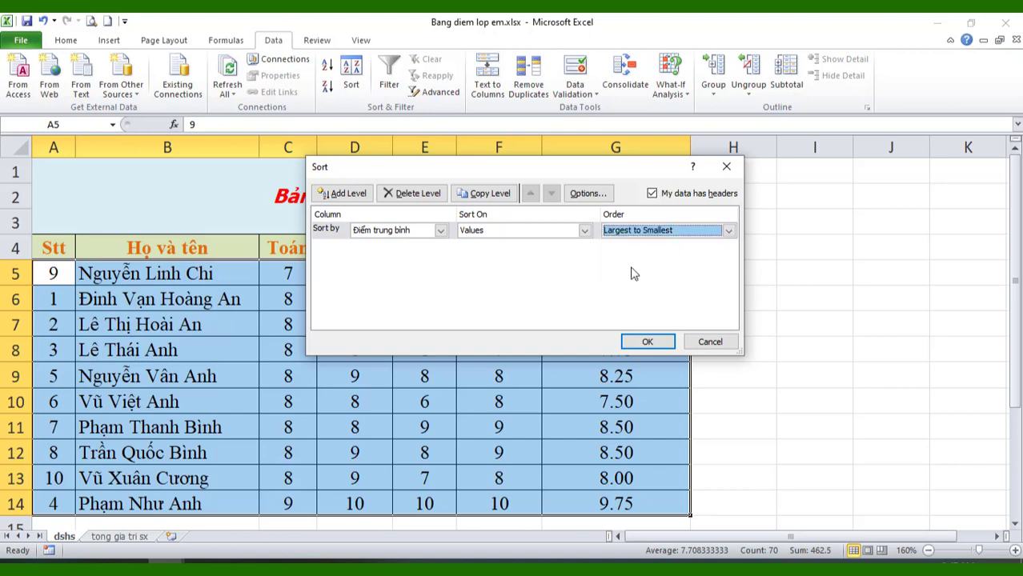
click(648, 342)
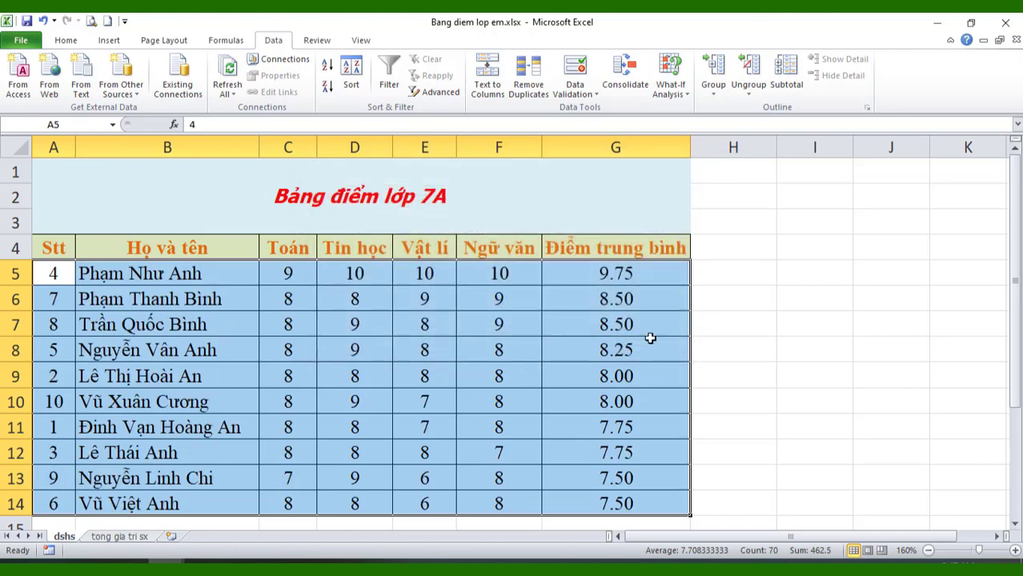
click(651, 341)
click(616, 274)
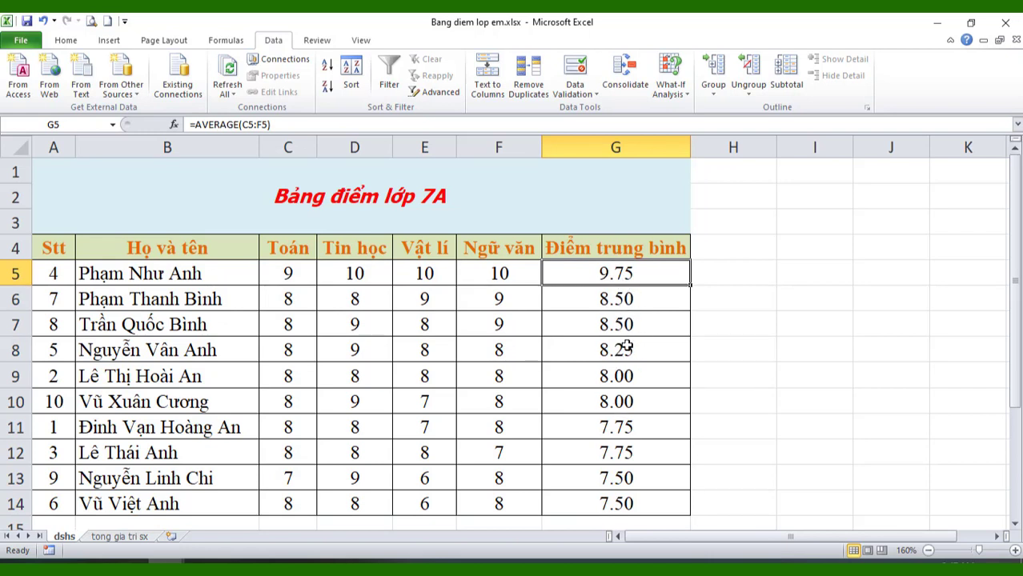
click(647, 296)
click(652, 325)
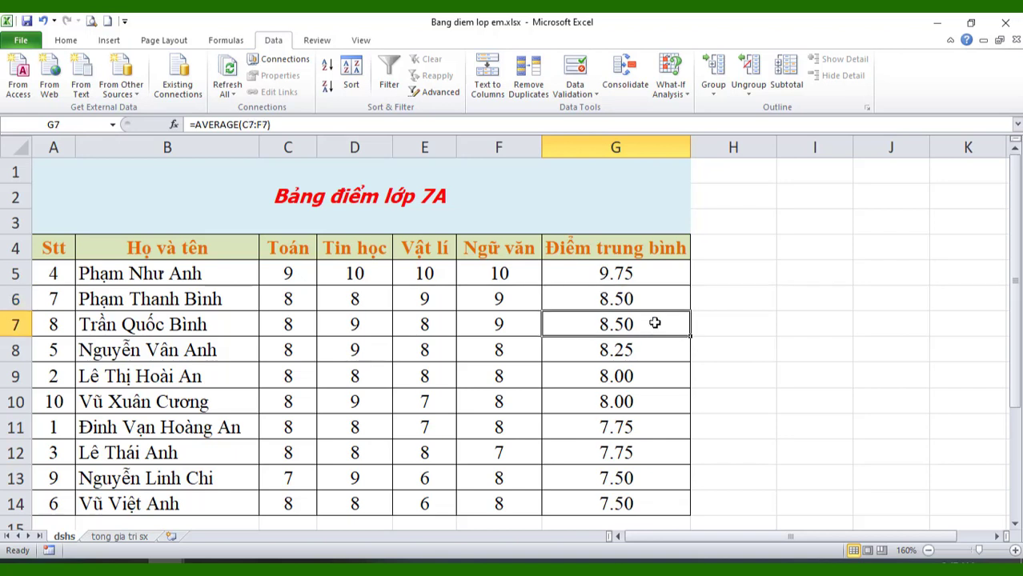
click(662, 303)
click(661, 341)
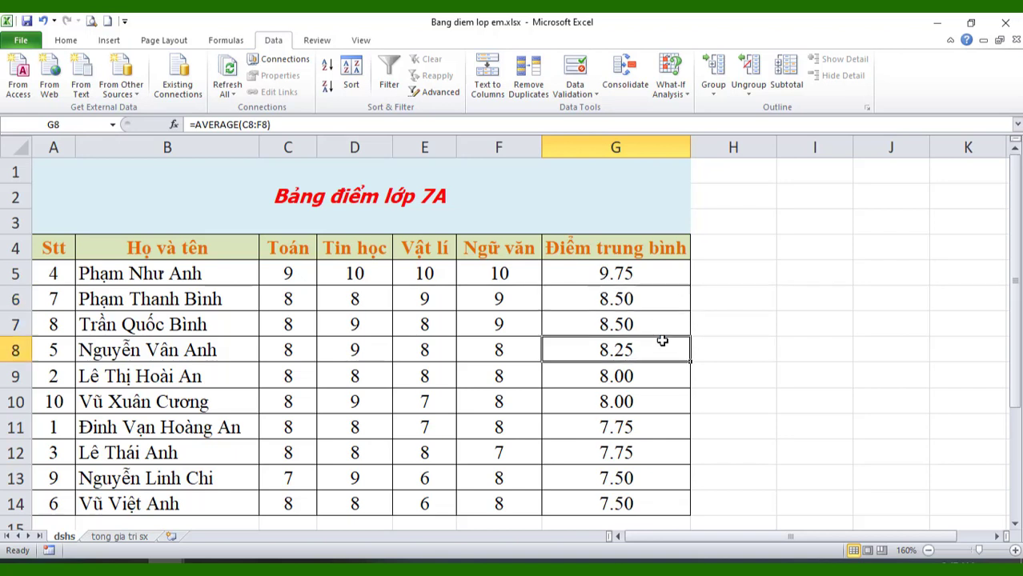
click(664, 298)
click(658, 321)
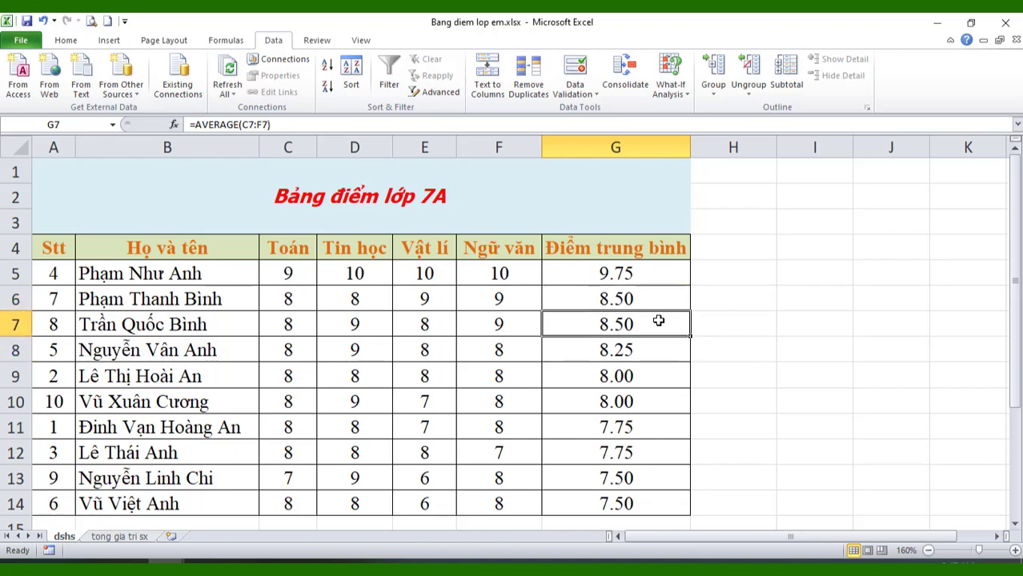
click(636, 376)
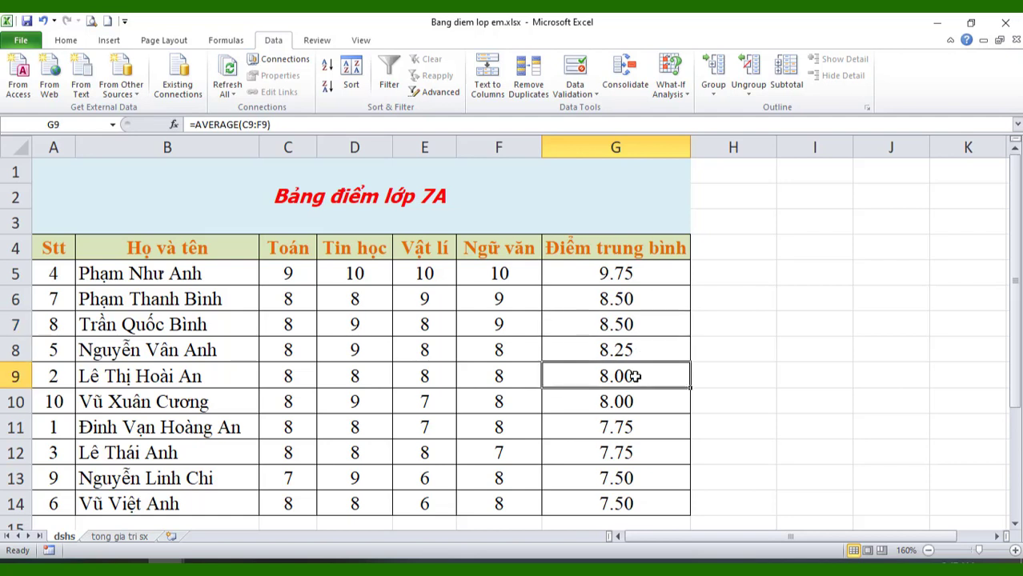
click(632, 397)
click(638, 378)
click(638, 400)
click(639, 432)
click(638, 453)
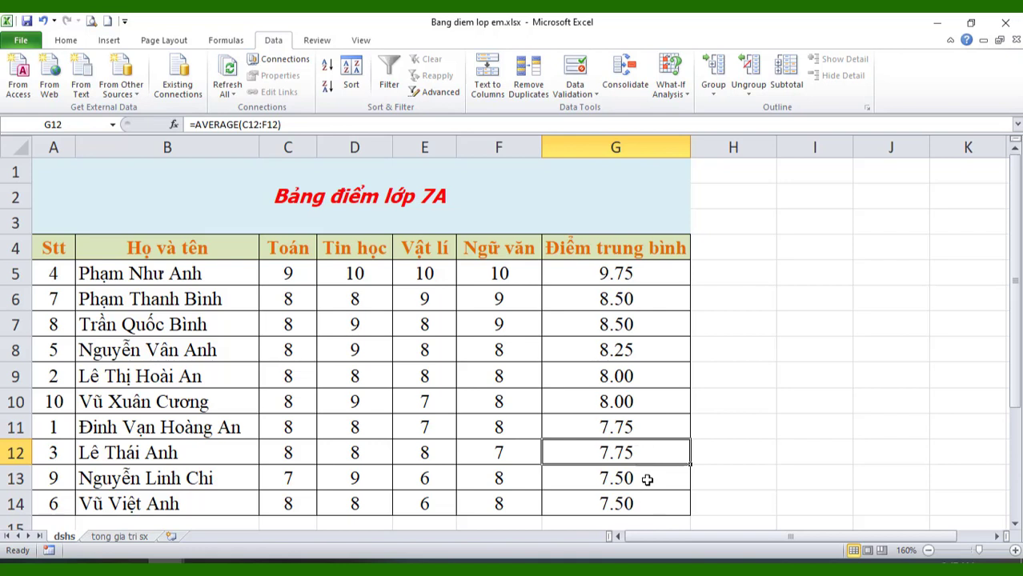
click(647, 482)
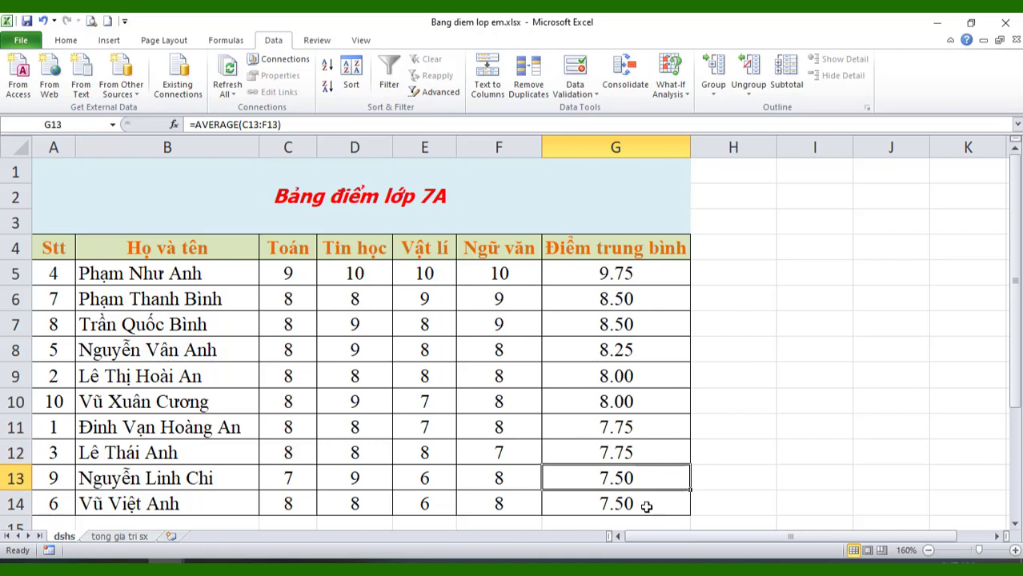
click(647, 507)
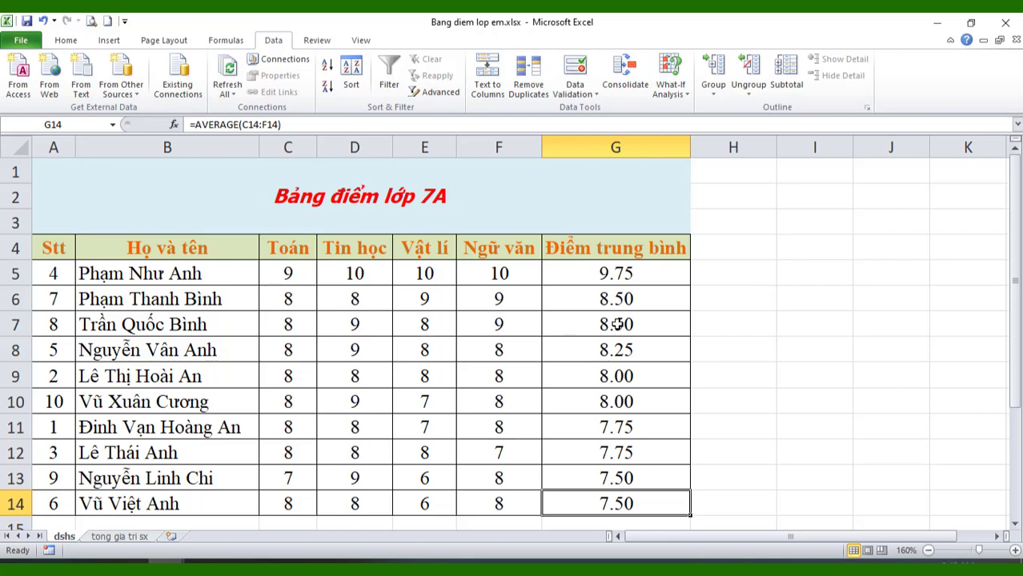
click(634, 394)
drag(644, 302, 644, 330)
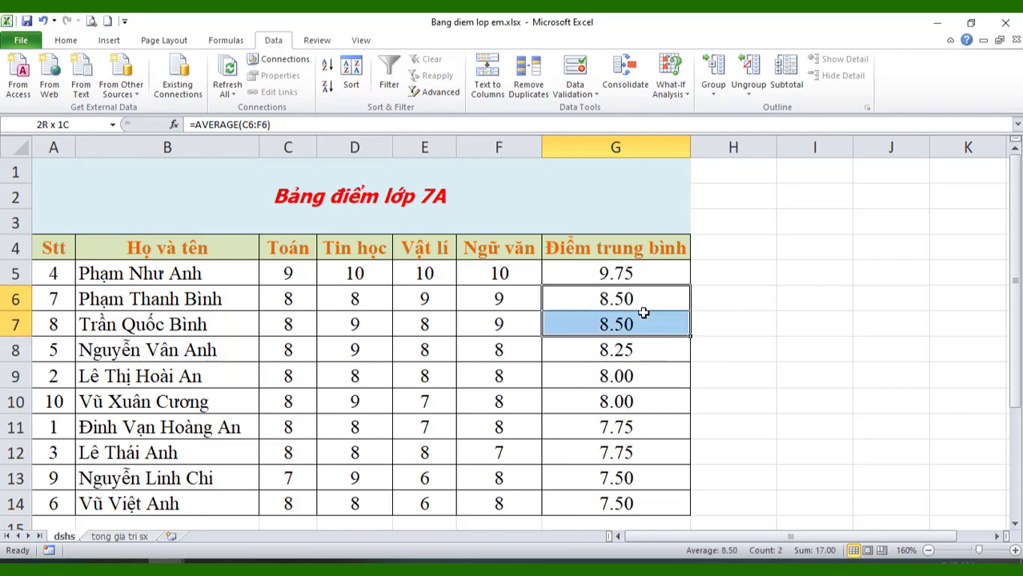
drag(645, 377, 645, 396)
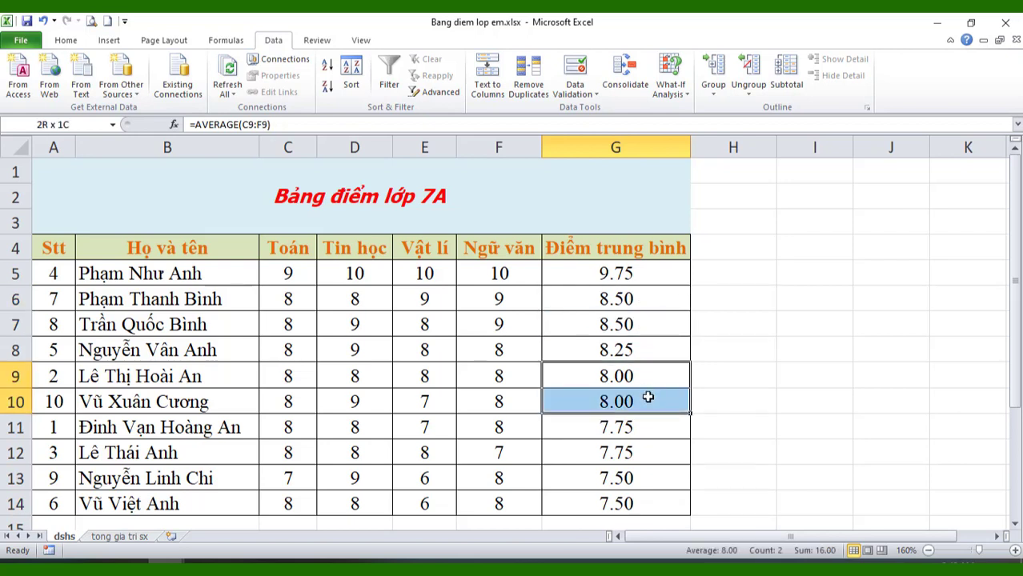
drag(645, 300, 645, 323)
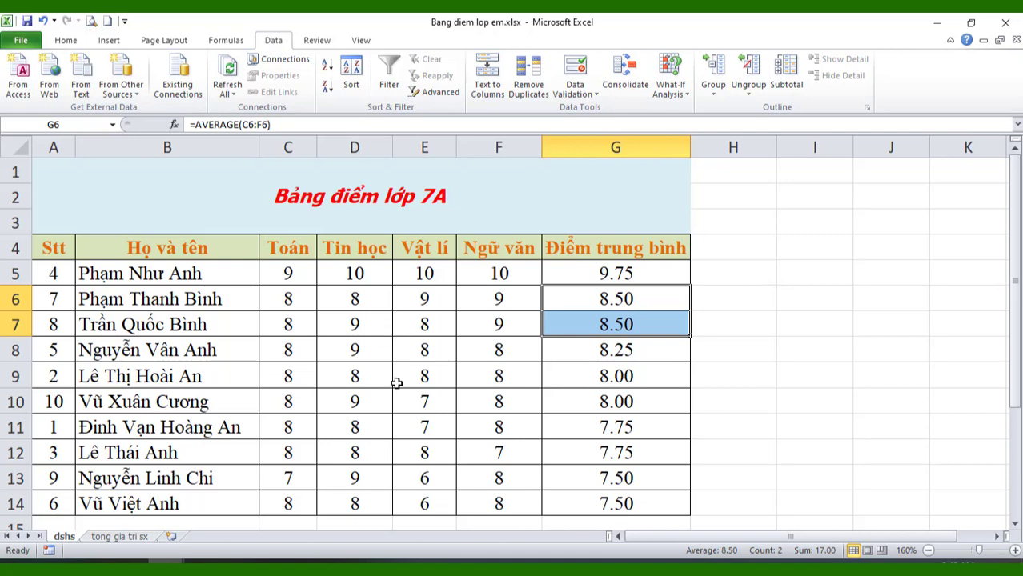
click(395, 421)
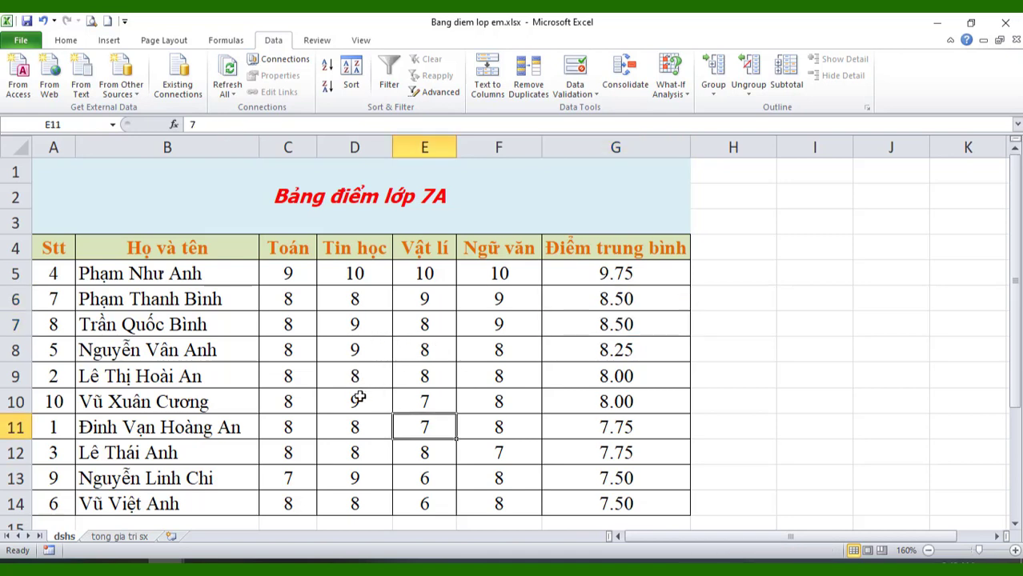
Fill B9:G10, the two rows tied at an 8.00 average, with Yellow
mouse_move(206, 377)
mouse_down()
mouse_move(554, 388)
mouse_move(582, 402)
mouse_move(514, 398)
mouse_up()
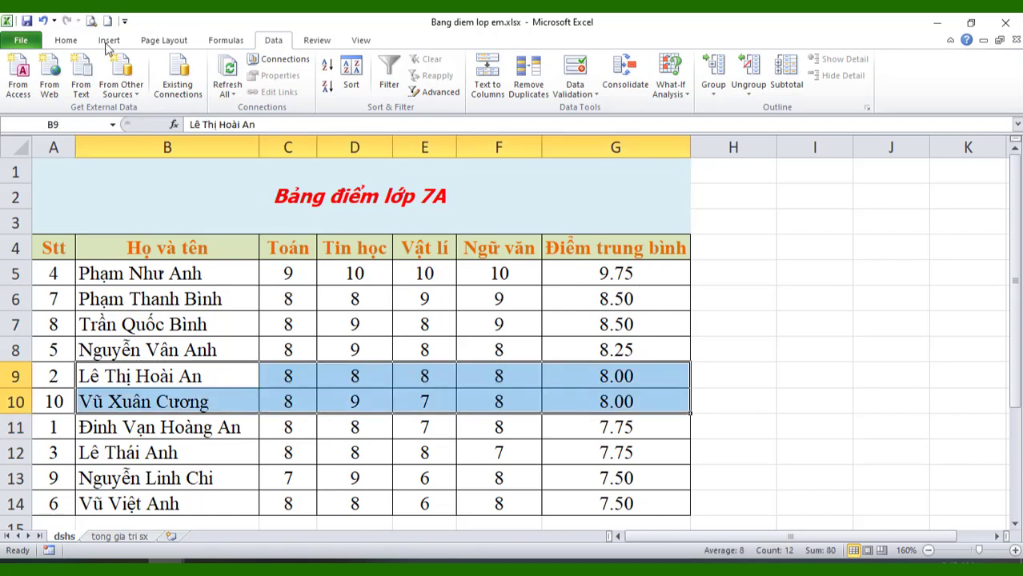
click(66, 40)
click(230, 89)
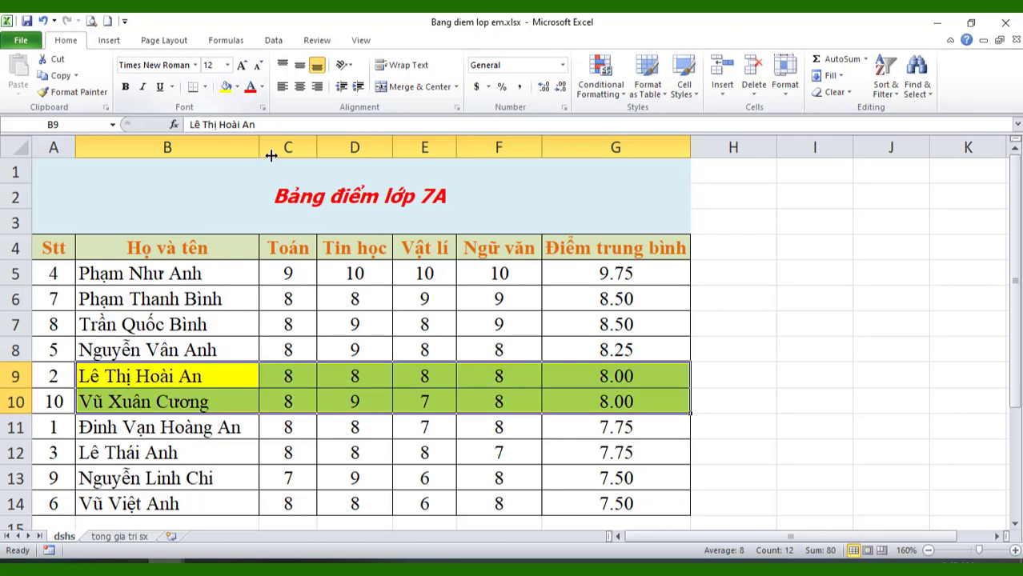
click(819, 324)
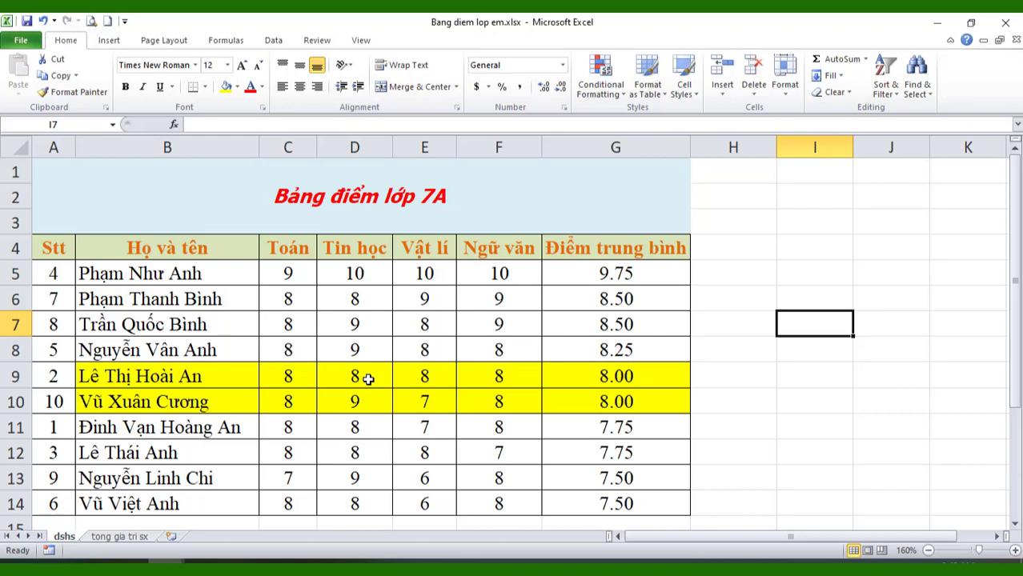
Recolour row 9 (B9:G9) with a light blue fill
drag(104, 379, 643, 382)
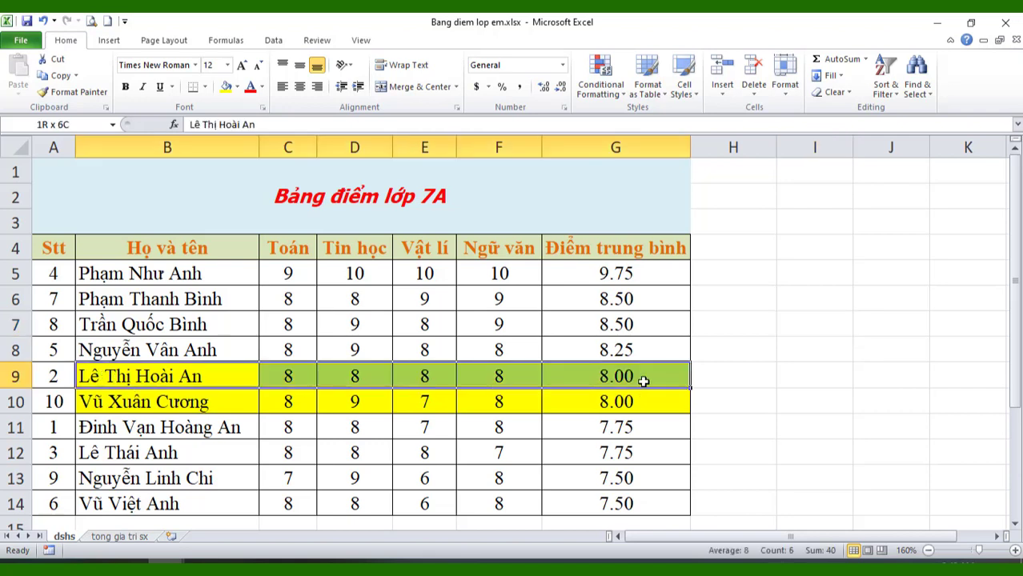
click(237, 86)
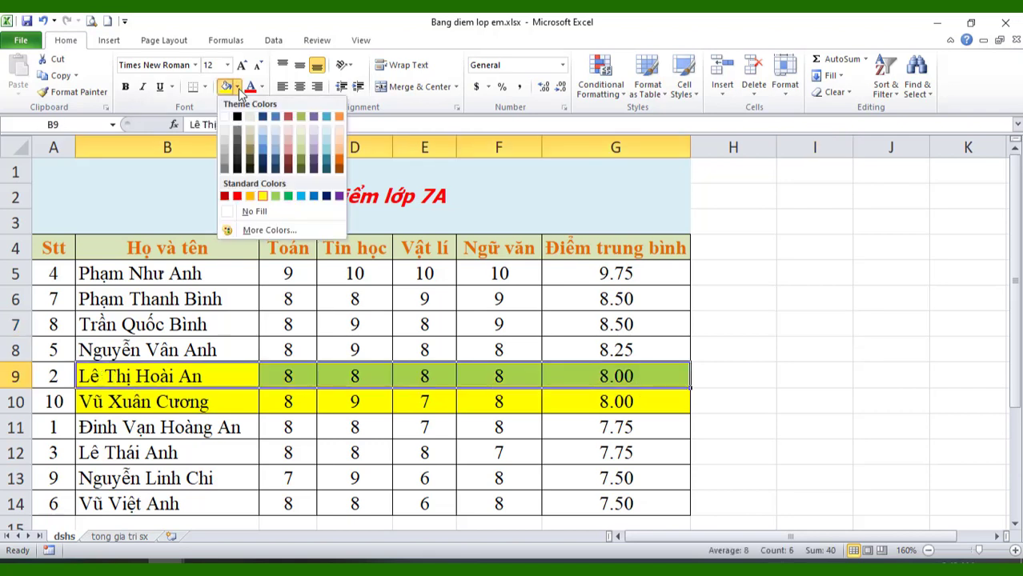
click(278, 152)
click(847, 352)
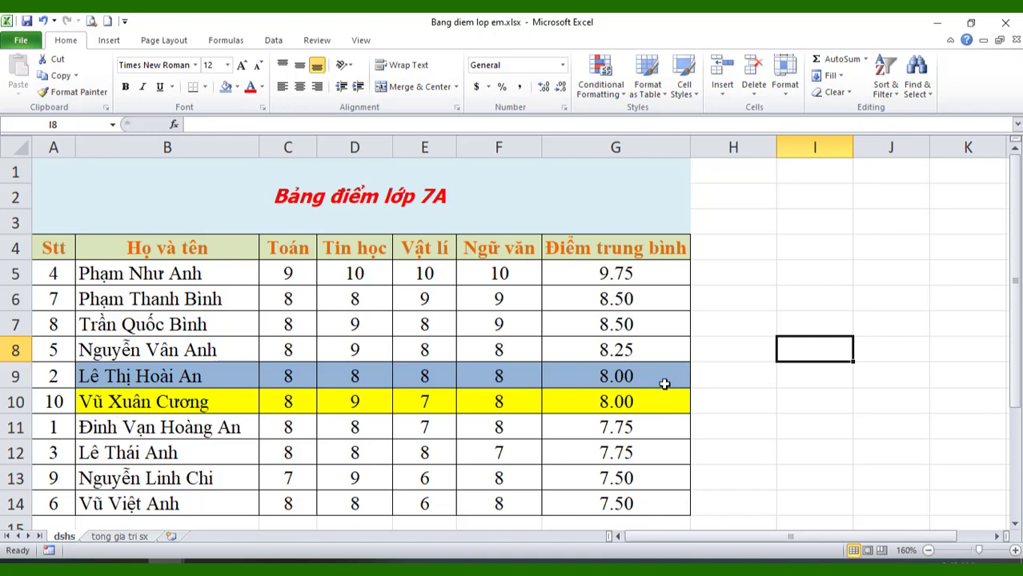
Inspect D9, G9 and row 10, then select all ten student rows A5:G14
click(375, 380)
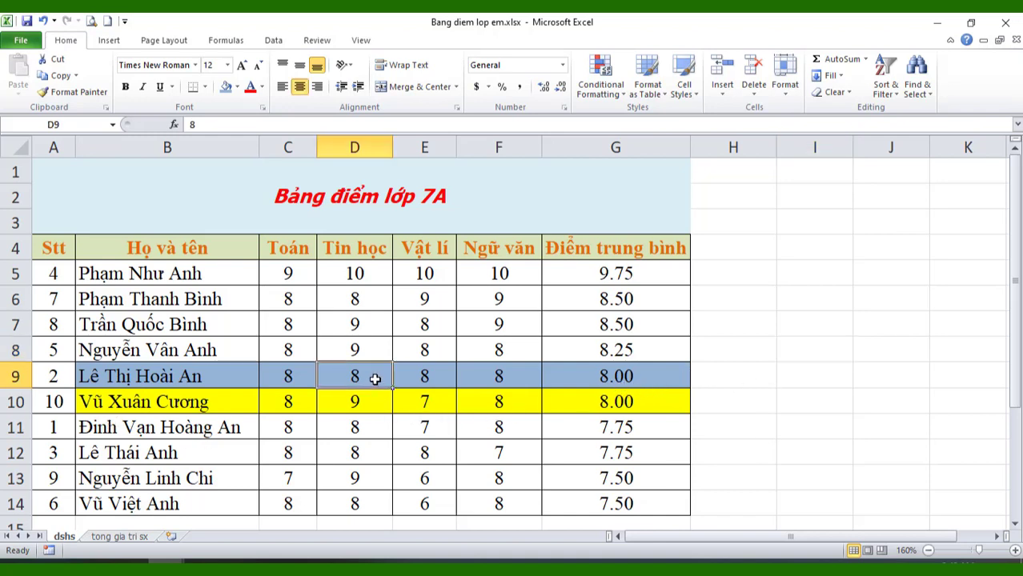
click(639, 382)
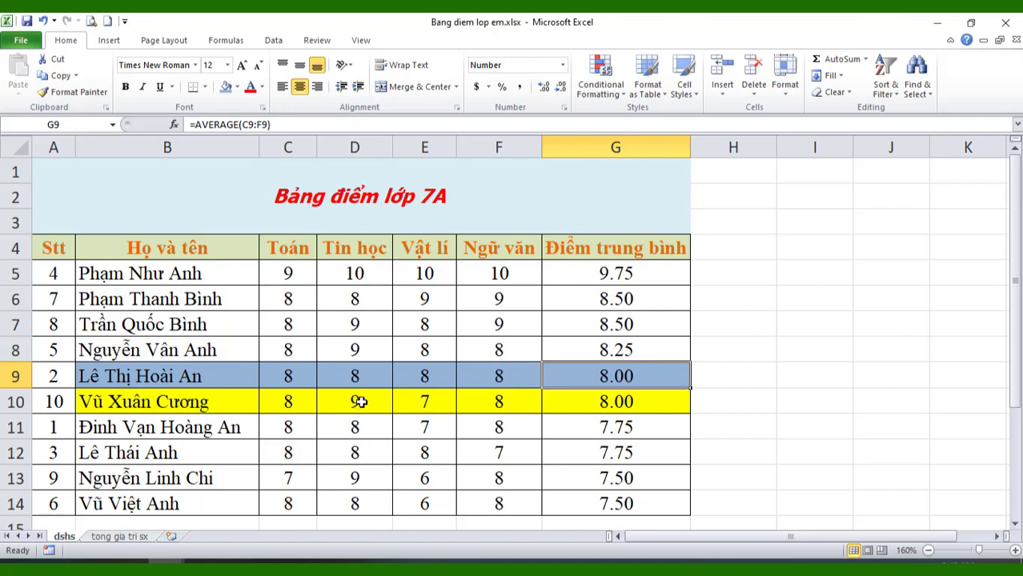
click(210, 406)
click(232, 373)
click(820, 321)
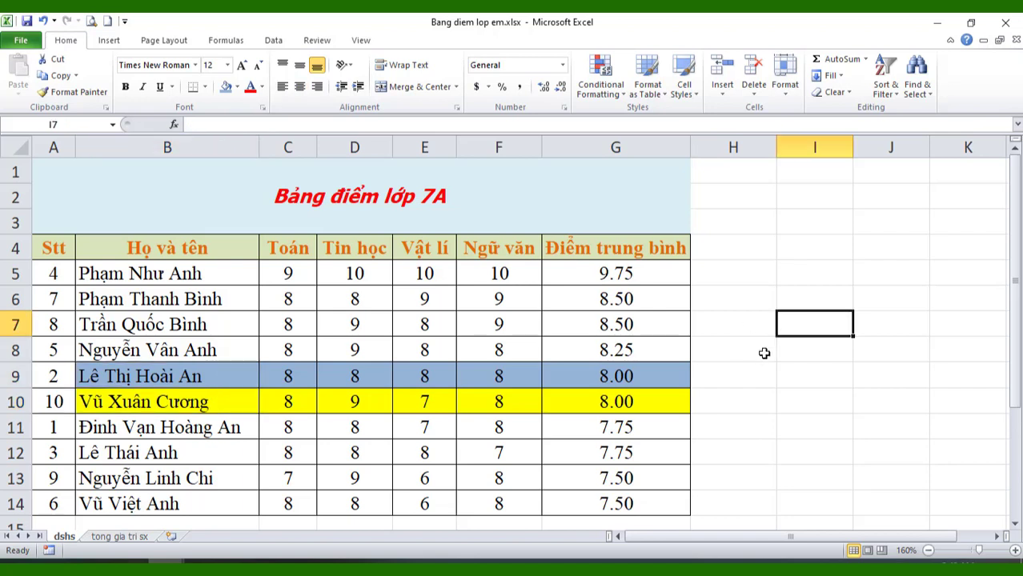
mouse_move(53, 273)
mouse_down()
mouse_move(550, 427)
mouse_move(580, 499)
mouse_up()
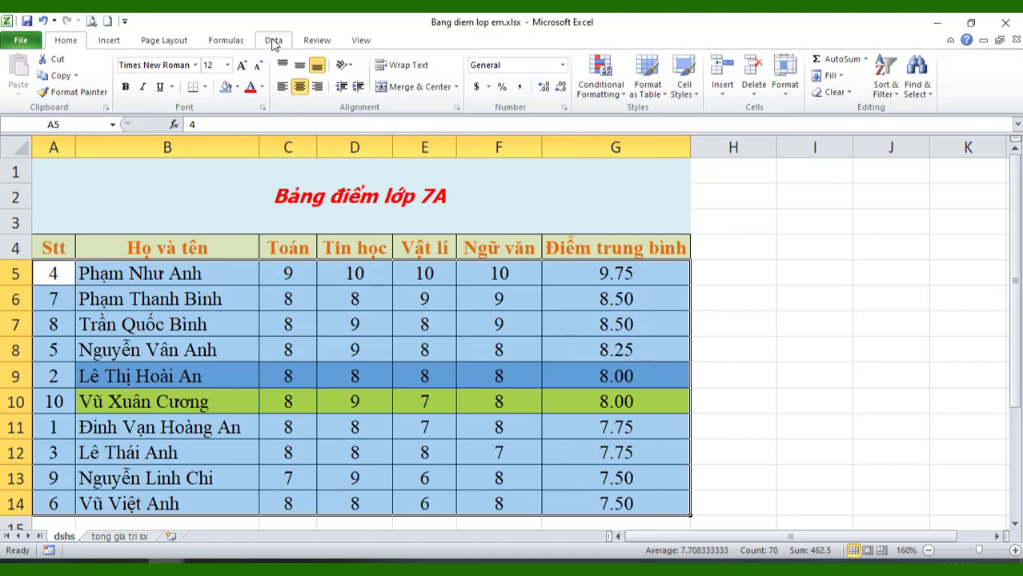
Open the Data > Sort dialog for the selected student rows
click(273, 42)
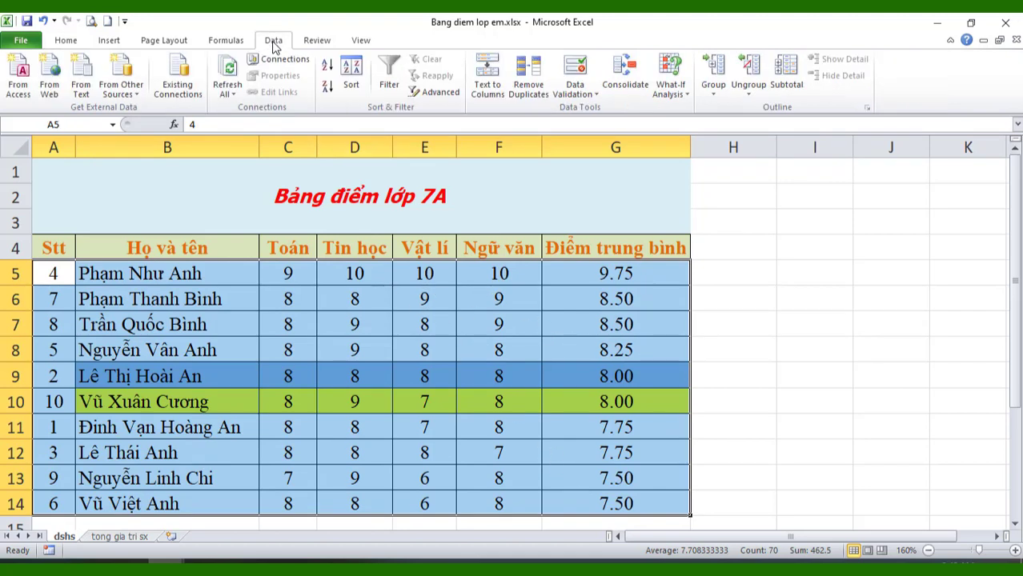
click(350, 80)
mouse_move(472, 169)
mouse_down()
mouse_move(359, 214)
mouse_move(368, 212)
mouse_up()
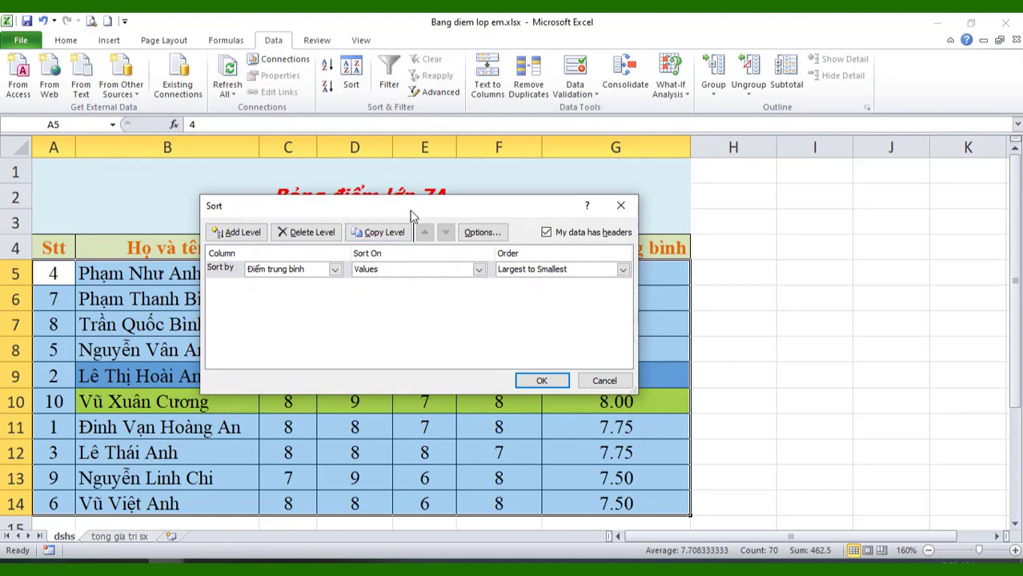
drag(412, 216, 650, 158)
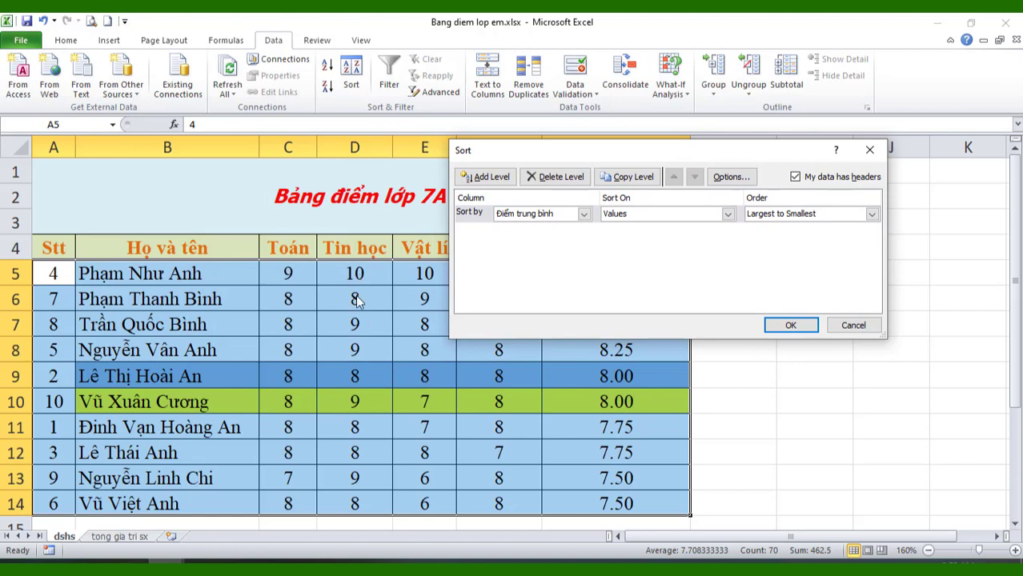
drag(514, 152, 397, 168)
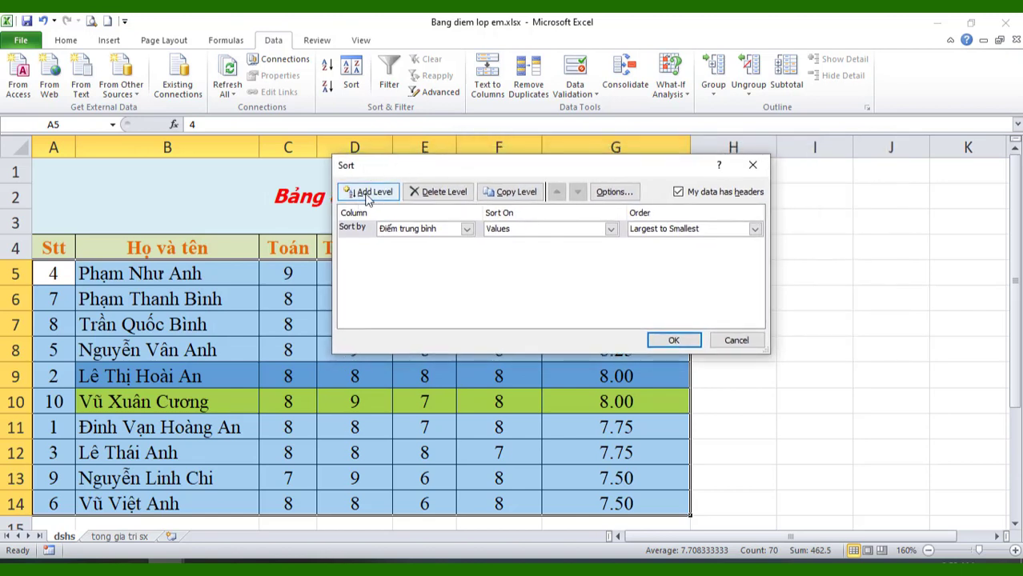
Add a second level sorting Tin học Largest to Smallest and apply the sort
click(367, 193)
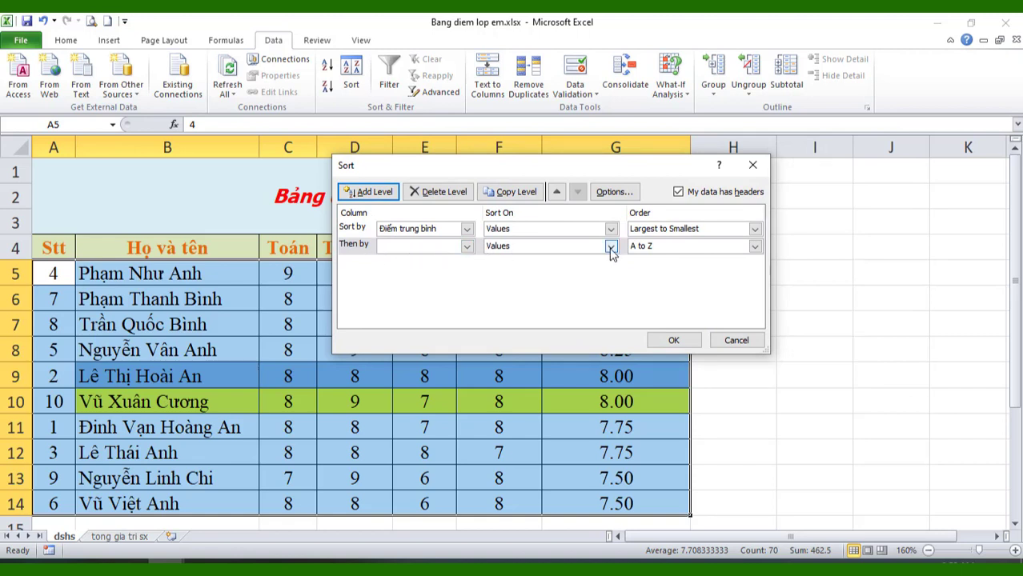
click(467, 247)
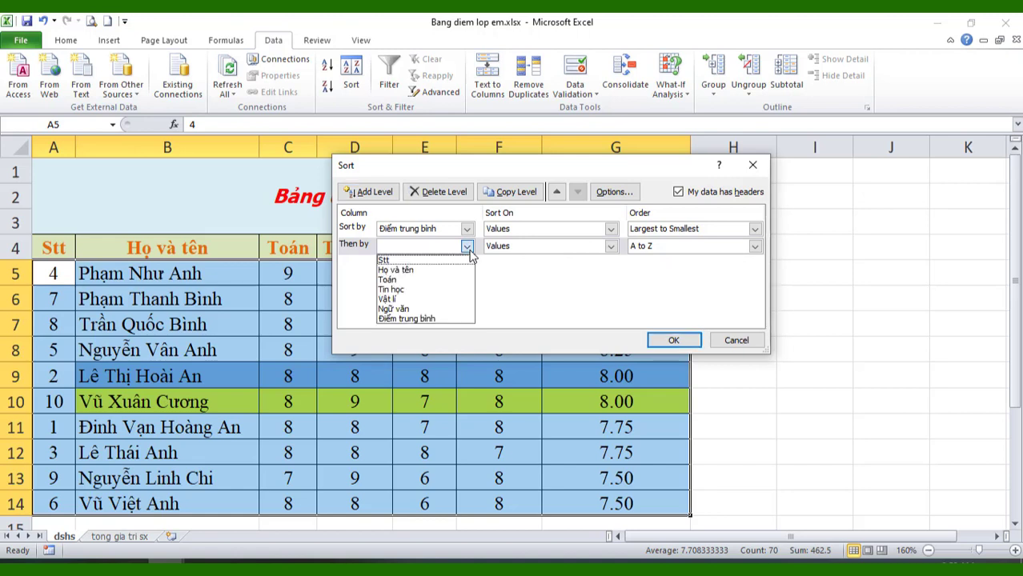
click(402, 292)
click(664, 254)
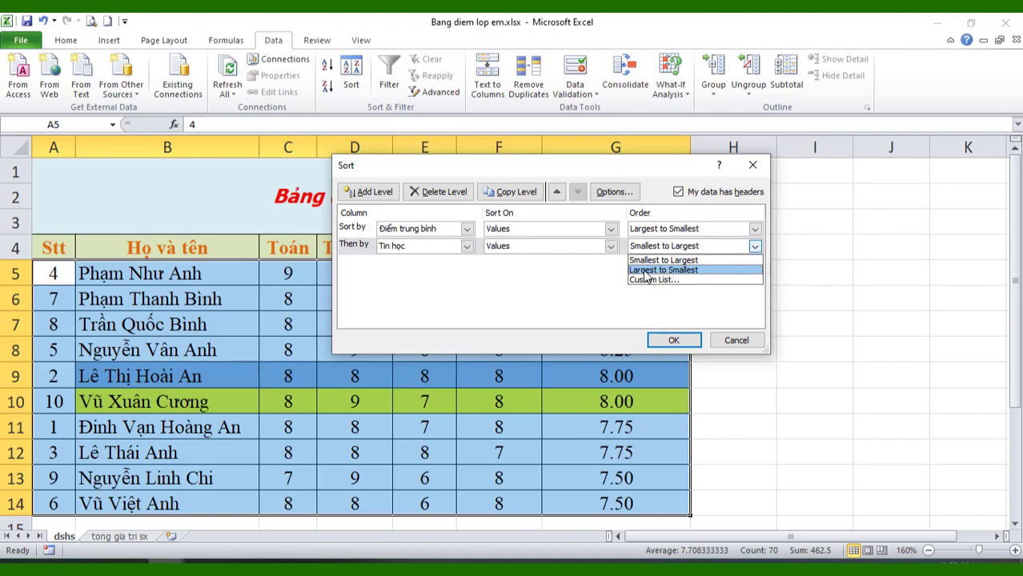
click(644, 270)
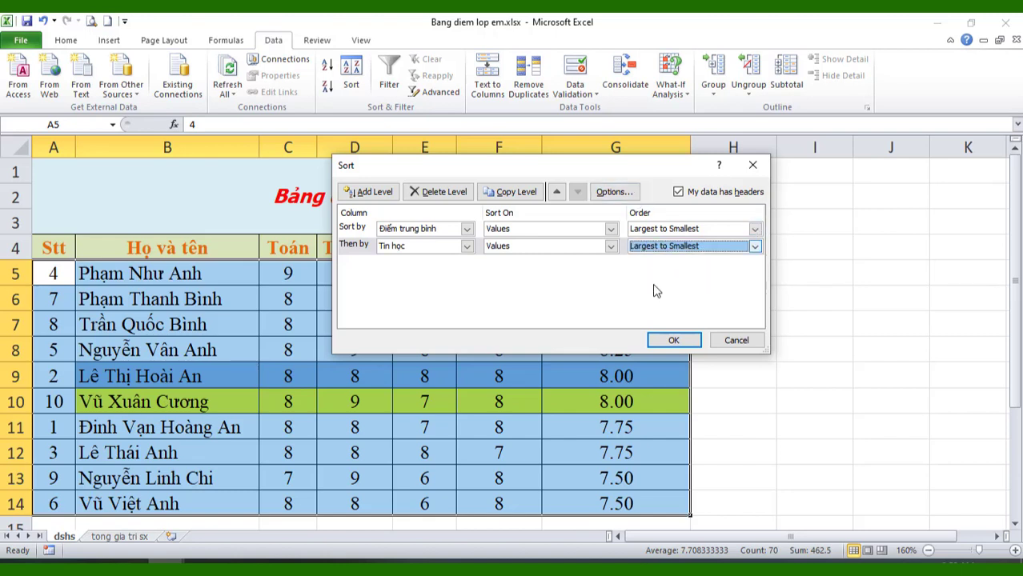
click(671, 342)
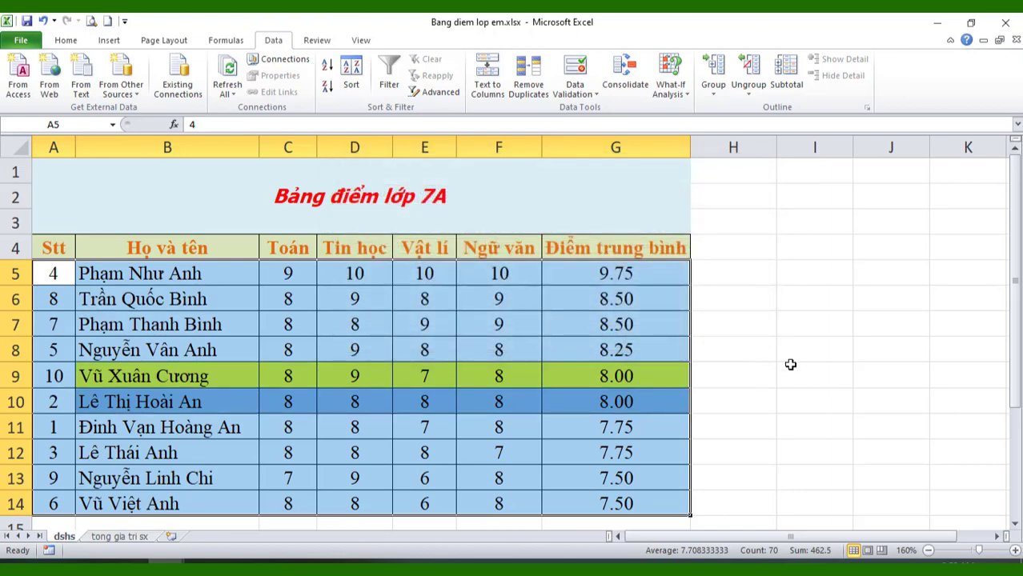
click(788, 368)
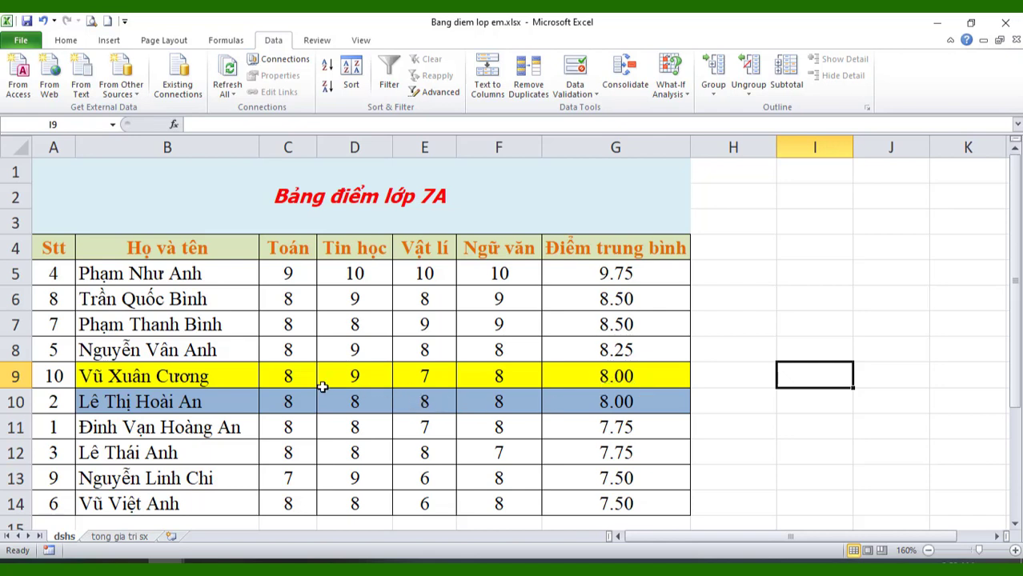
Compare names, Tin học scores and averages of rows 9 and 10, then select B9:G10
click(217, 378)
click(200, 403)
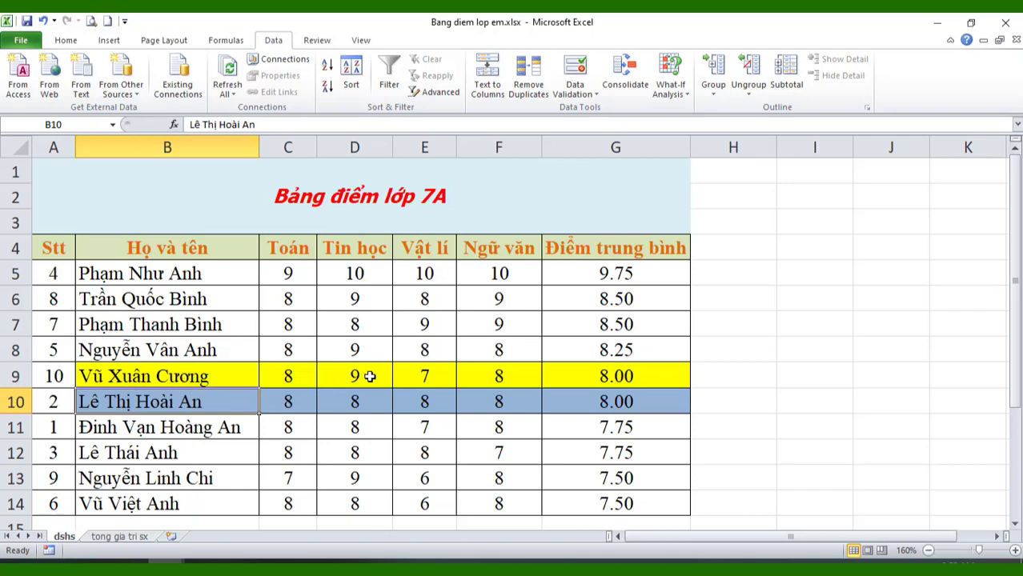
click(368, 403)
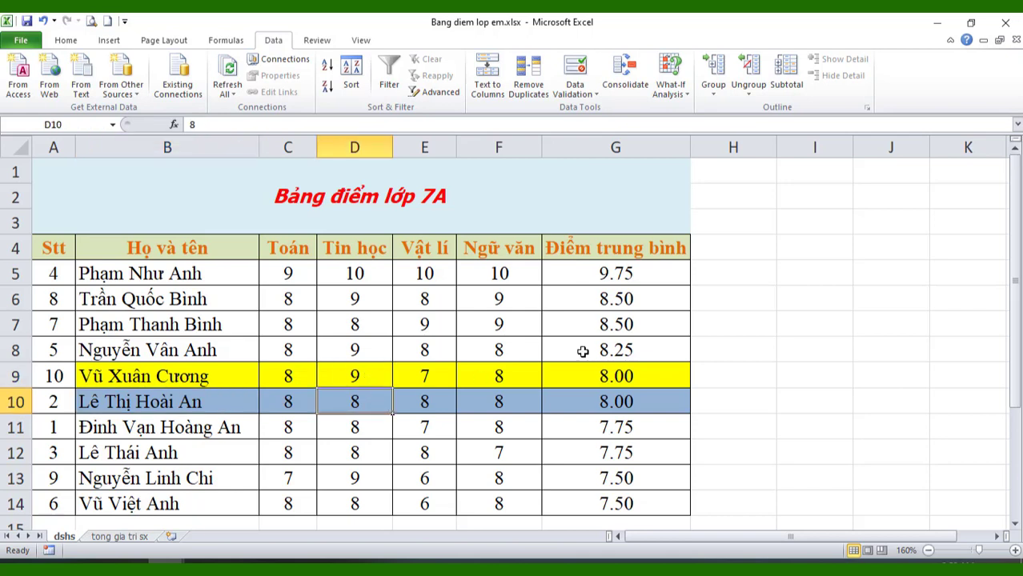
click(629, 376)
click(618, 402)
click(635, 376)
click(631, 402)
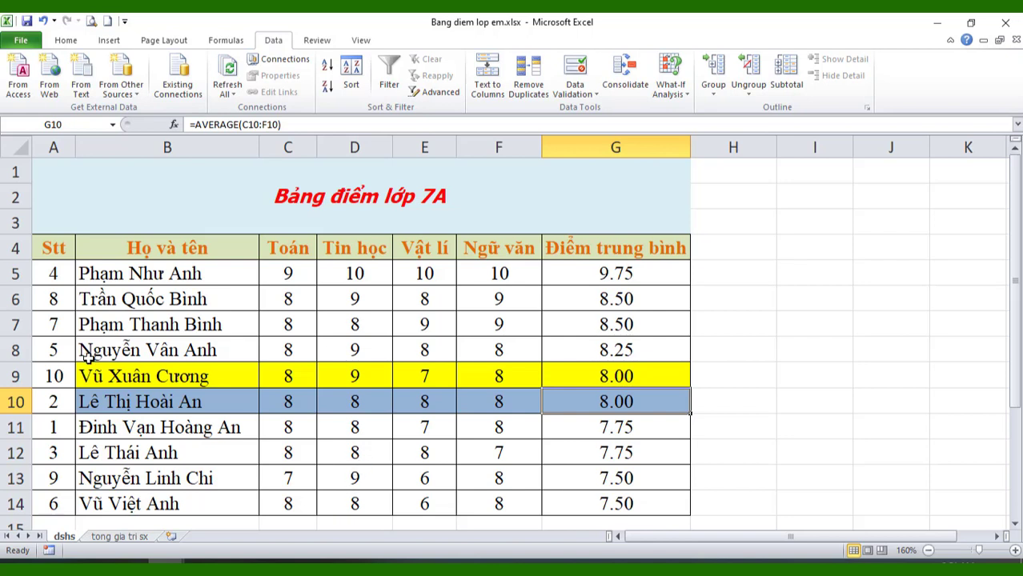
drag(89, 375, 632, 392)
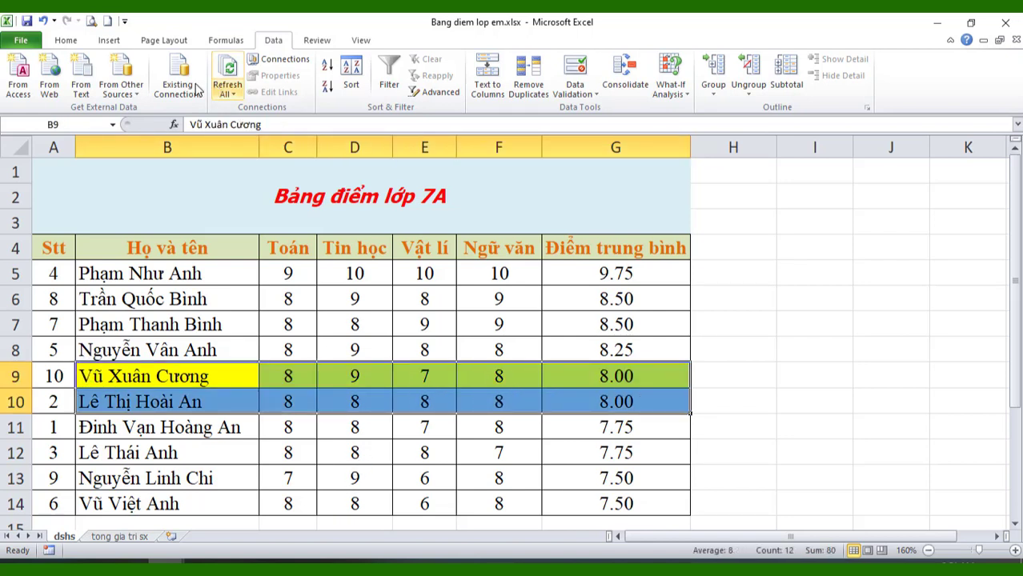
Set No Fill on rows 9 and 10, then select the Tin học score in row 9
click(63, 40)
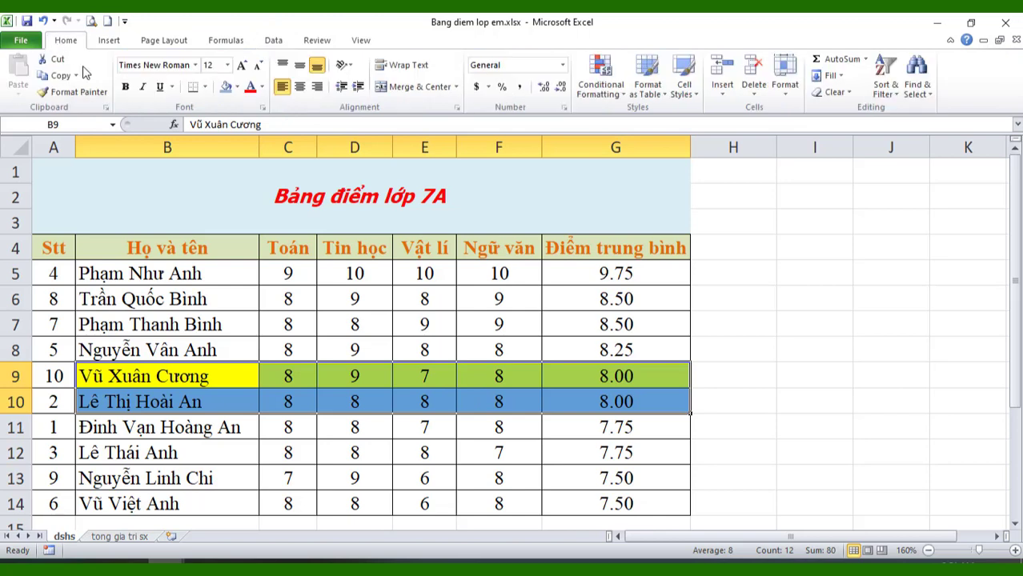
click(237, 87)
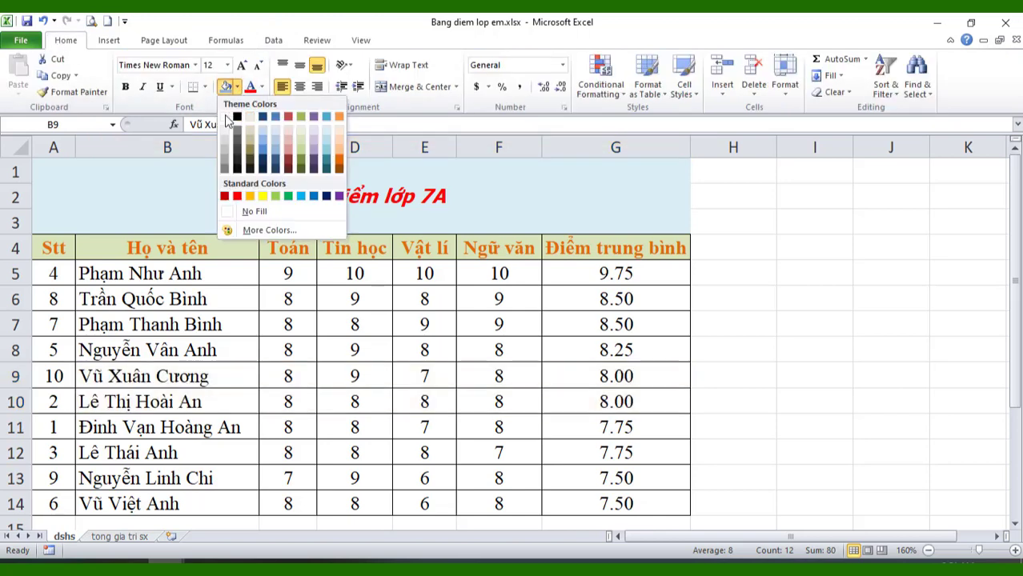
click(794, 315)
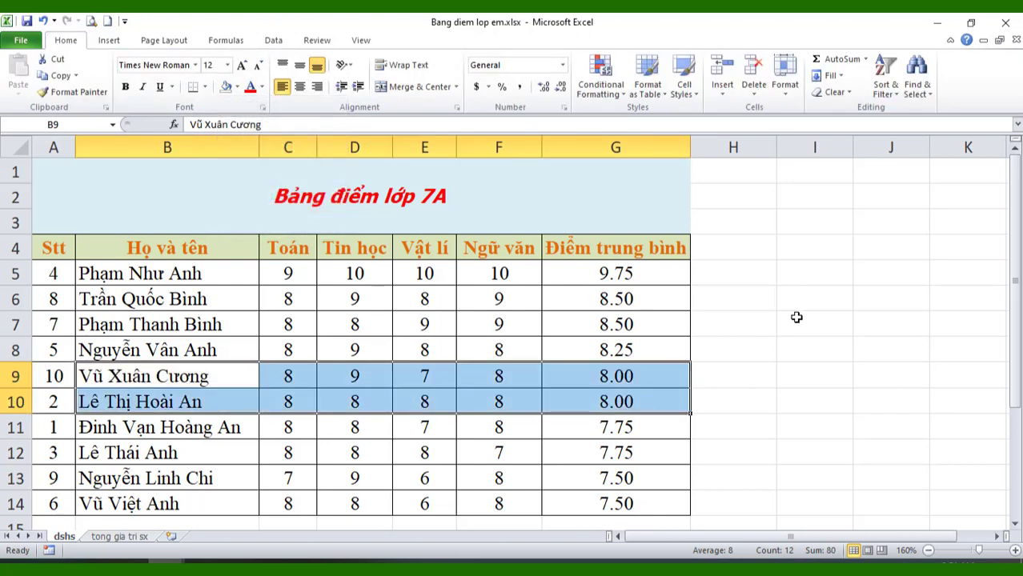
click(795, 321)
click(374, 369)
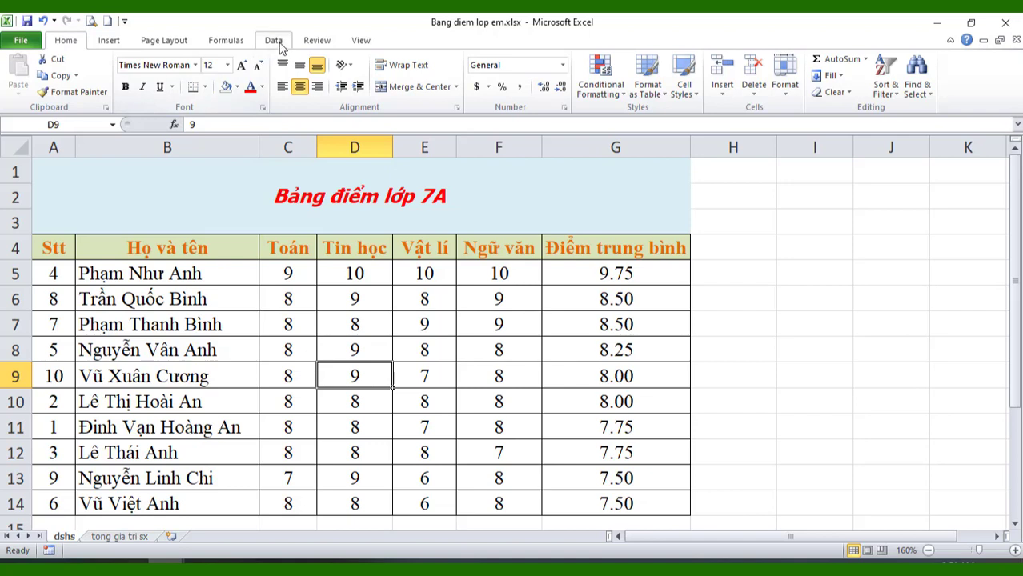
click(276, 42)
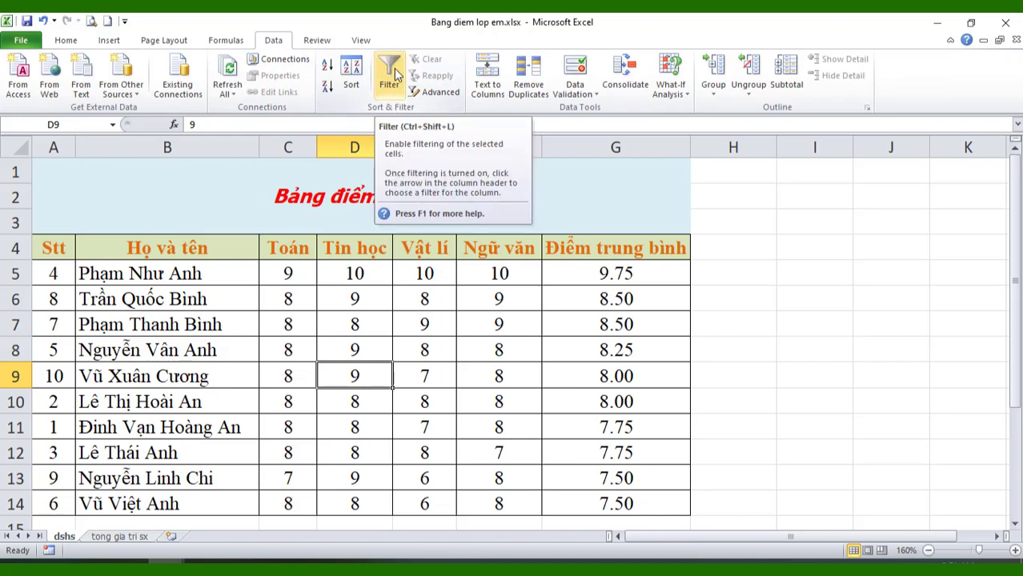
click(395, 75)
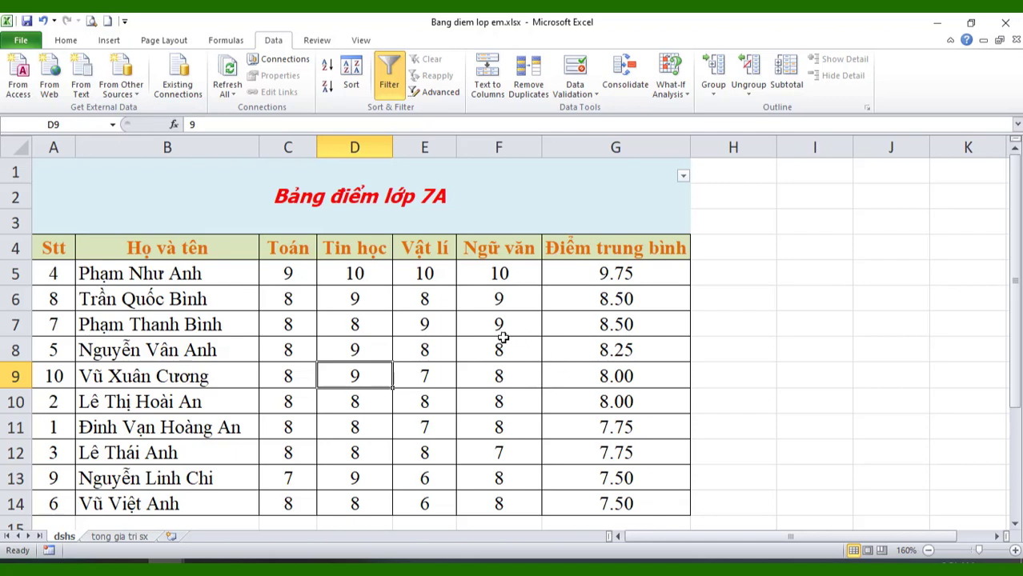
click(60, 251)
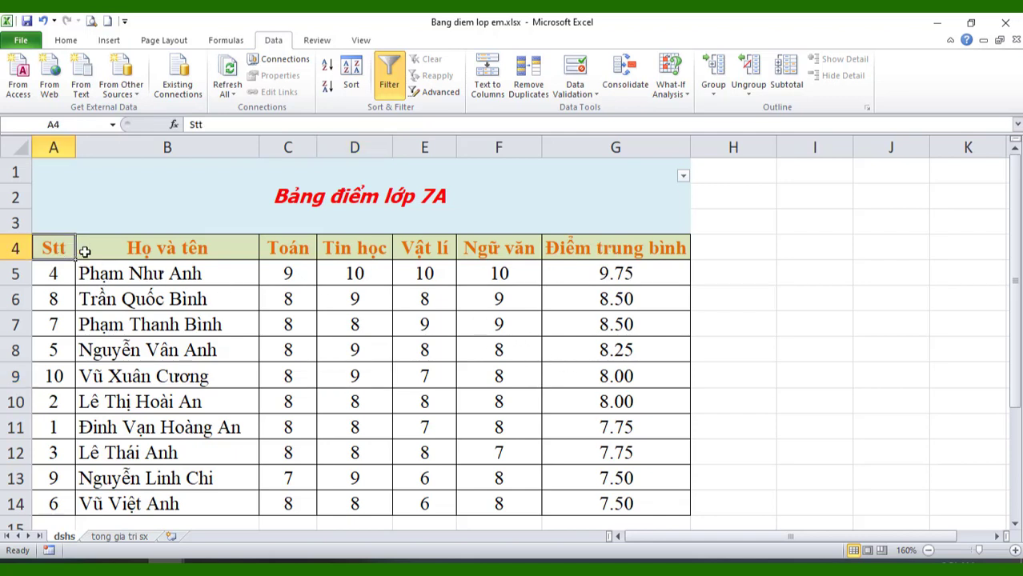
click(114, 251)
click(336, 244)
click(464, 245)
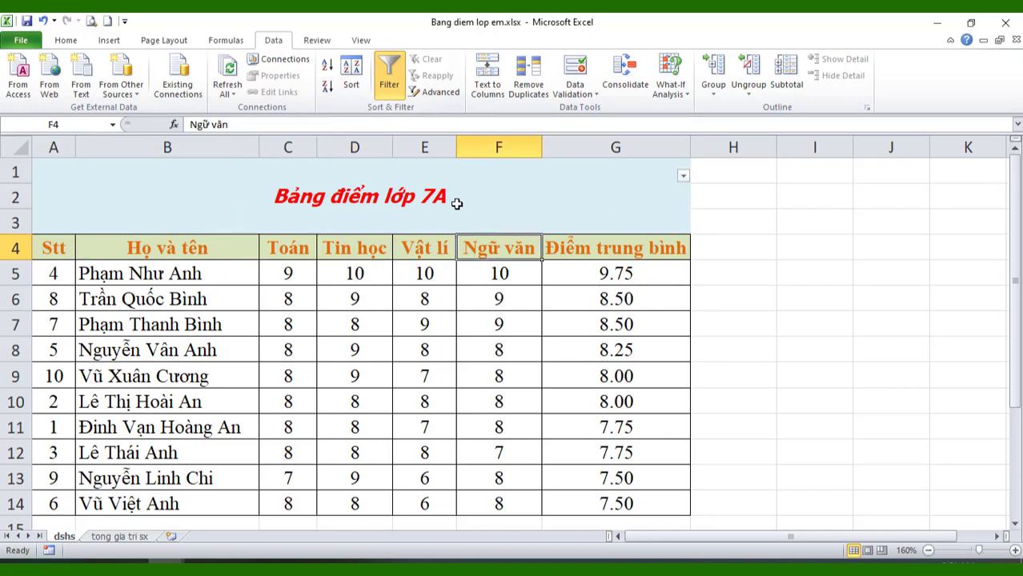
click(433, 190)
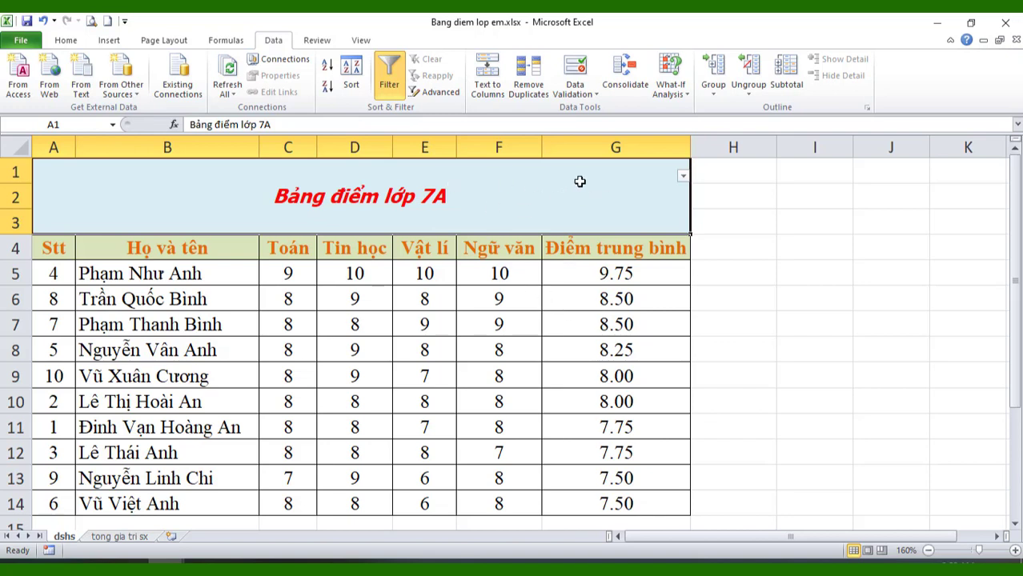
click(683, 176)
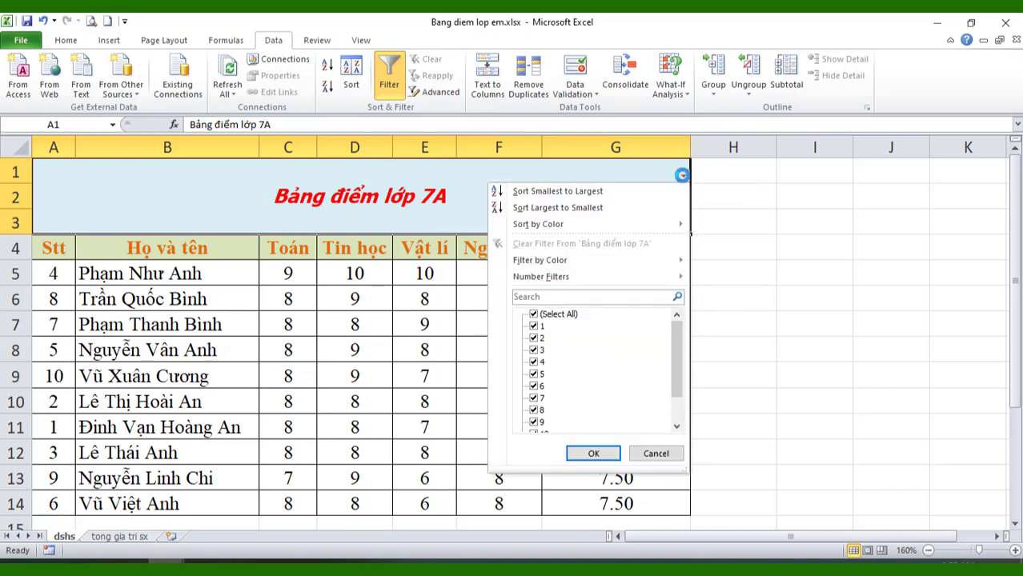
key(Escape)
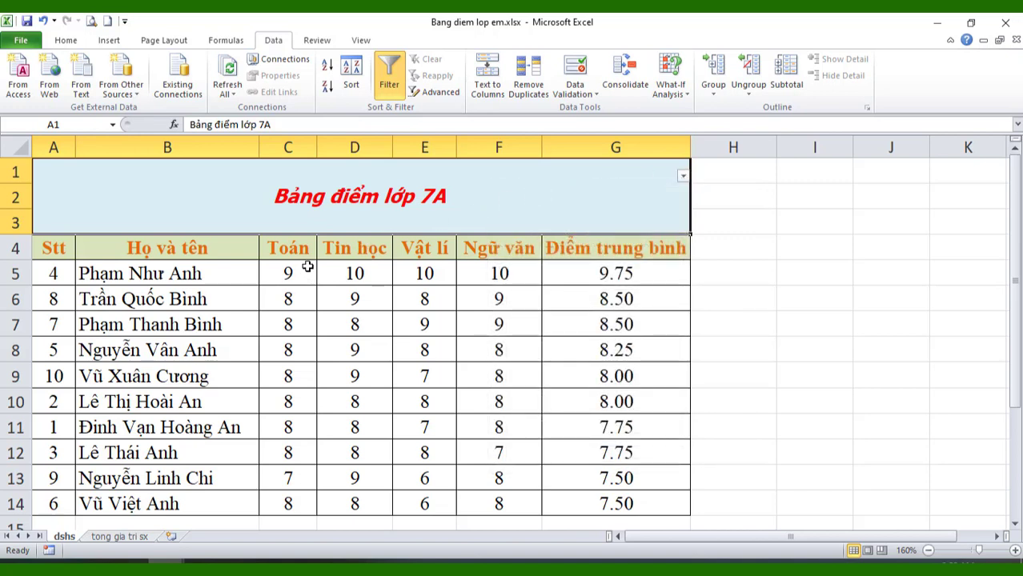
Toggle AutoFilter off on the tong gia tri sx production table, then return to dshs
click(394, 83)
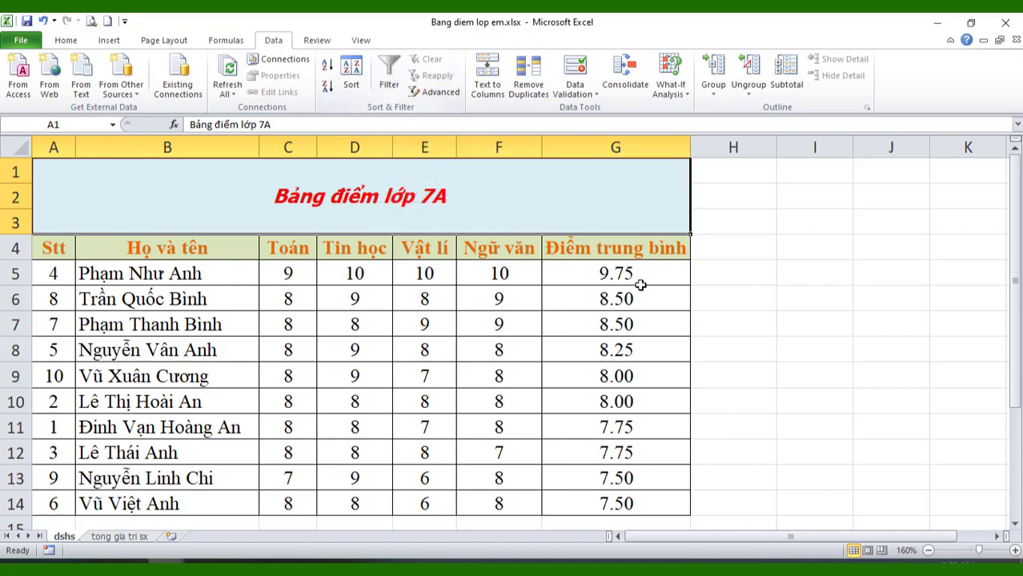
click(118, 538)
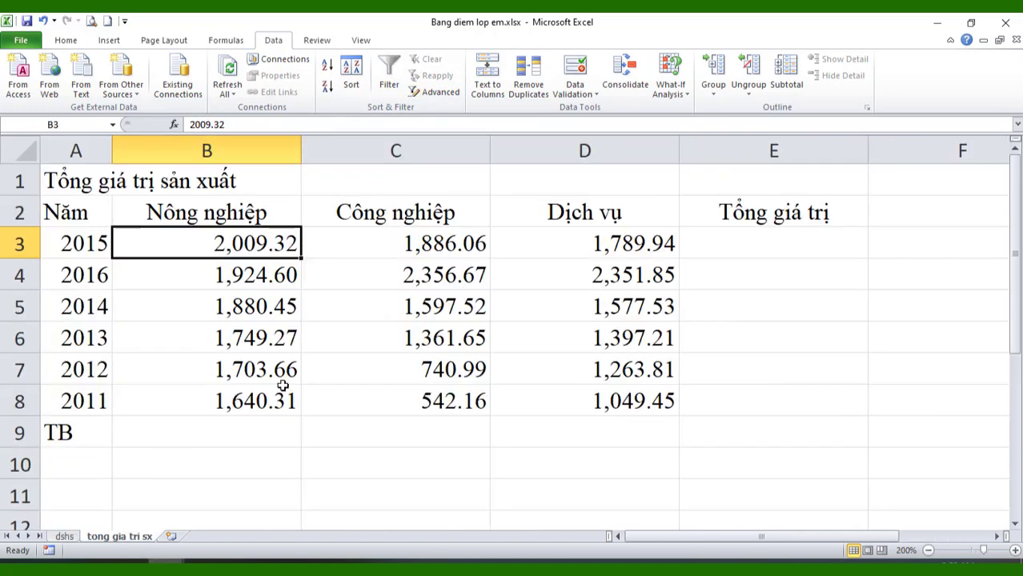
click(149, 209)
click(215, 318)
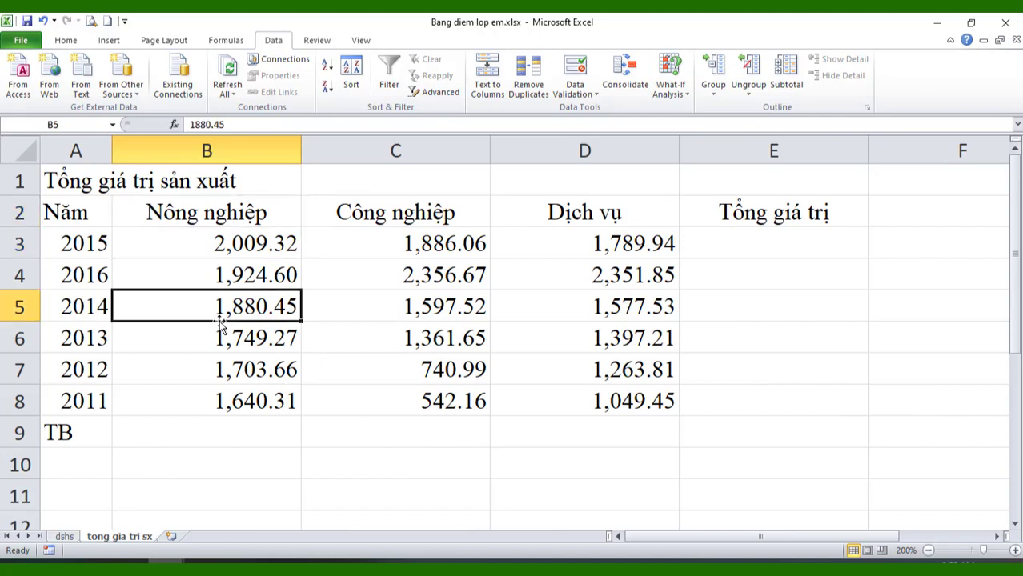
click(390, 84)
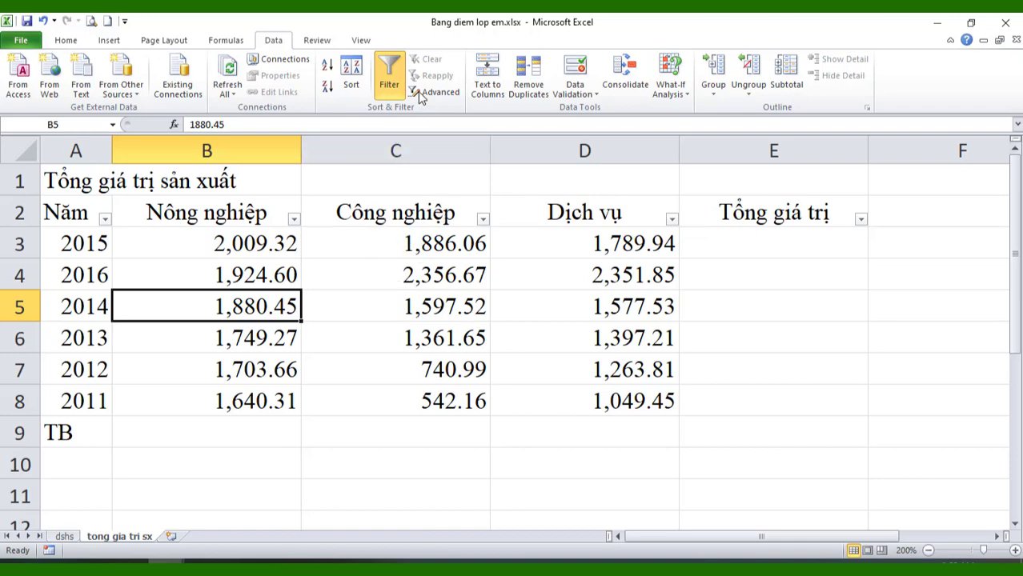
click(391, 87)
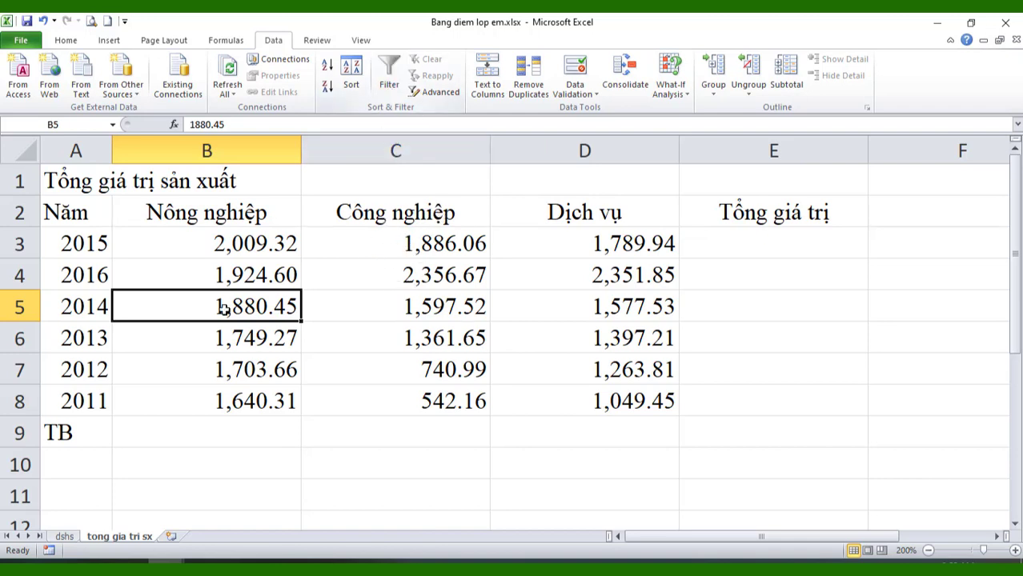
click(64, 536)
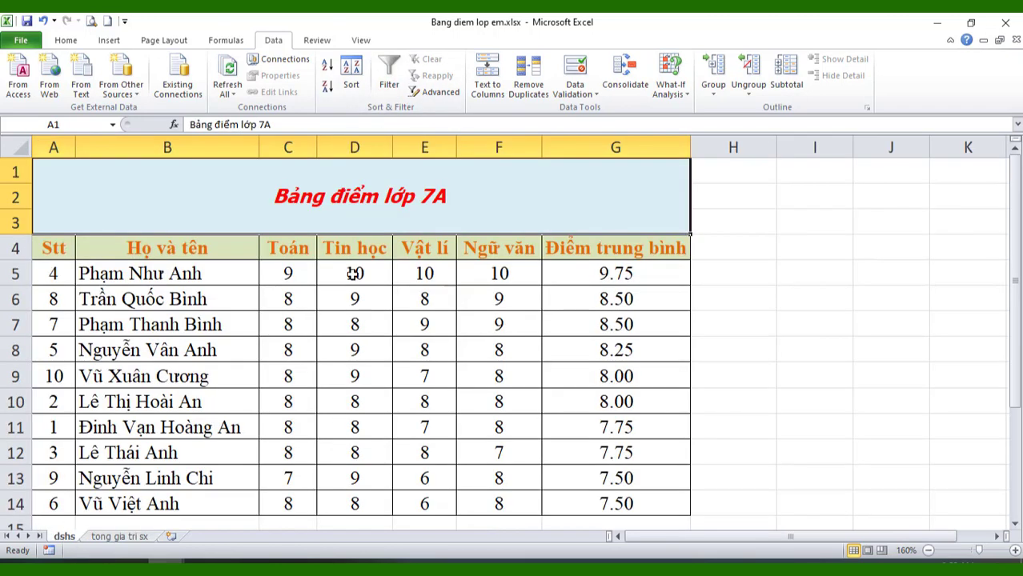
Select the 7A grade table A4:G14 and turn on AutoFilter for its row 4 headers
click(482, 327)
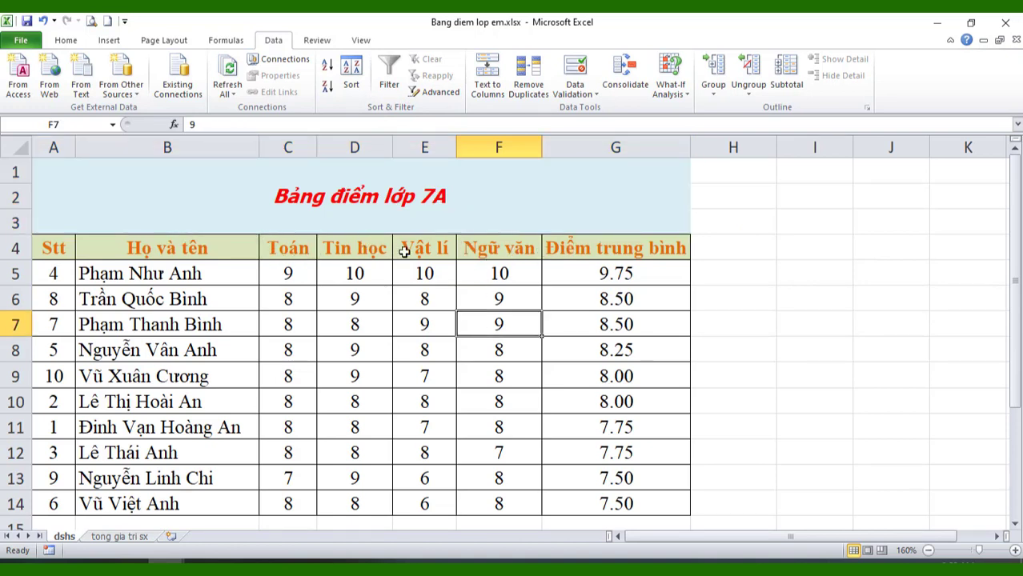
click(460, 444)
click(424, 331)
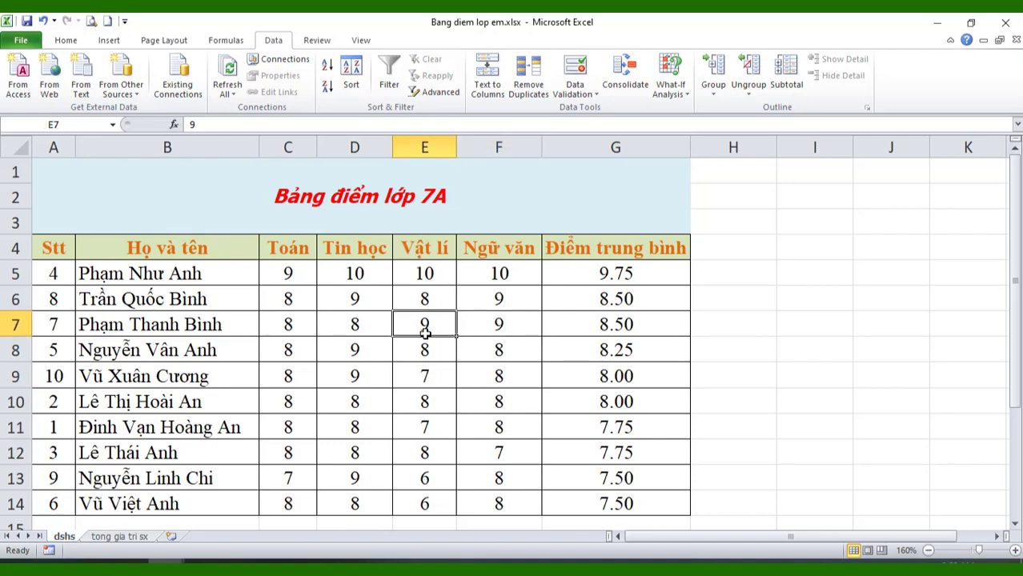
click(345, 377)
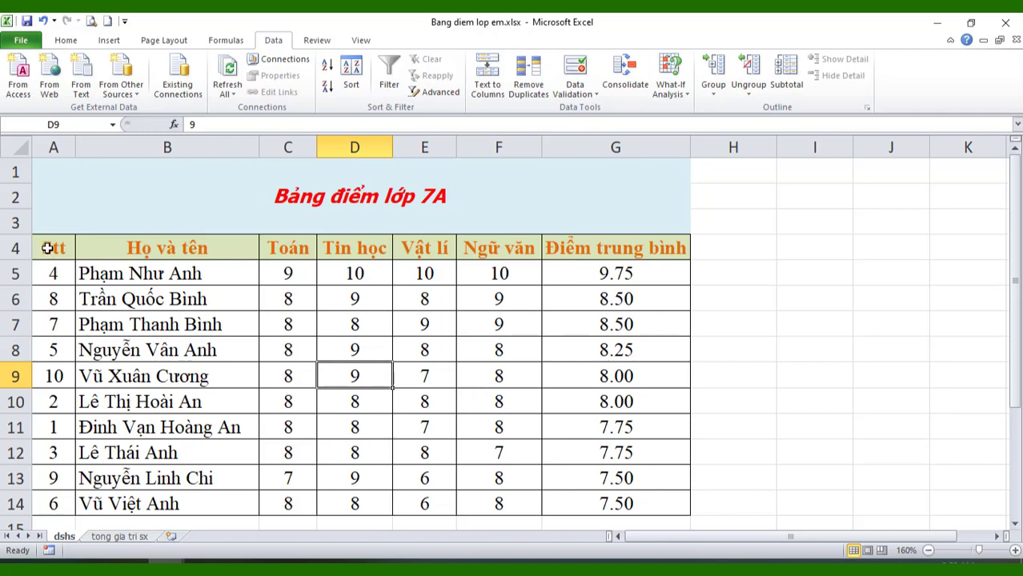
drag(48, 248, 609, 509)
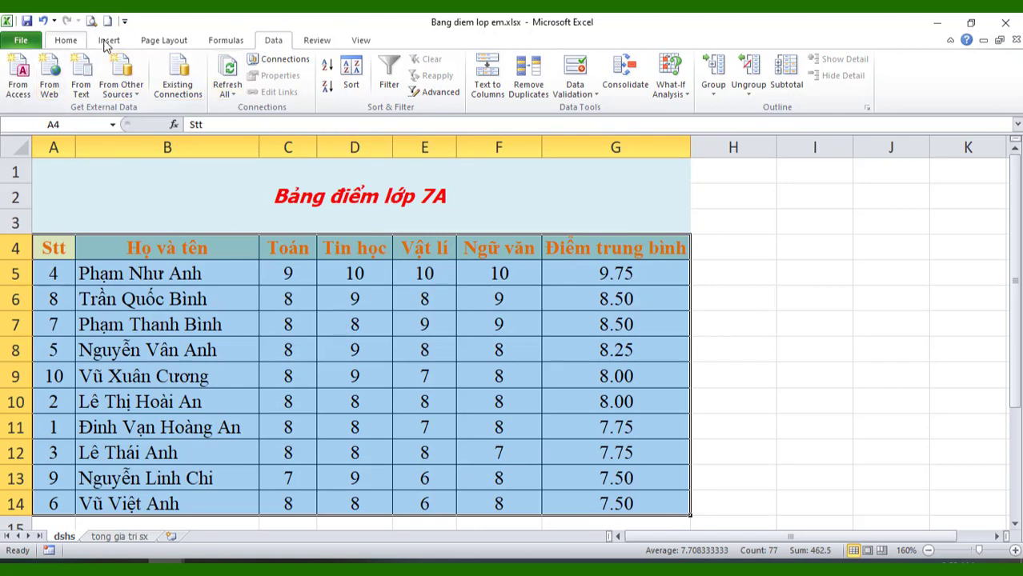
click(389, 76)
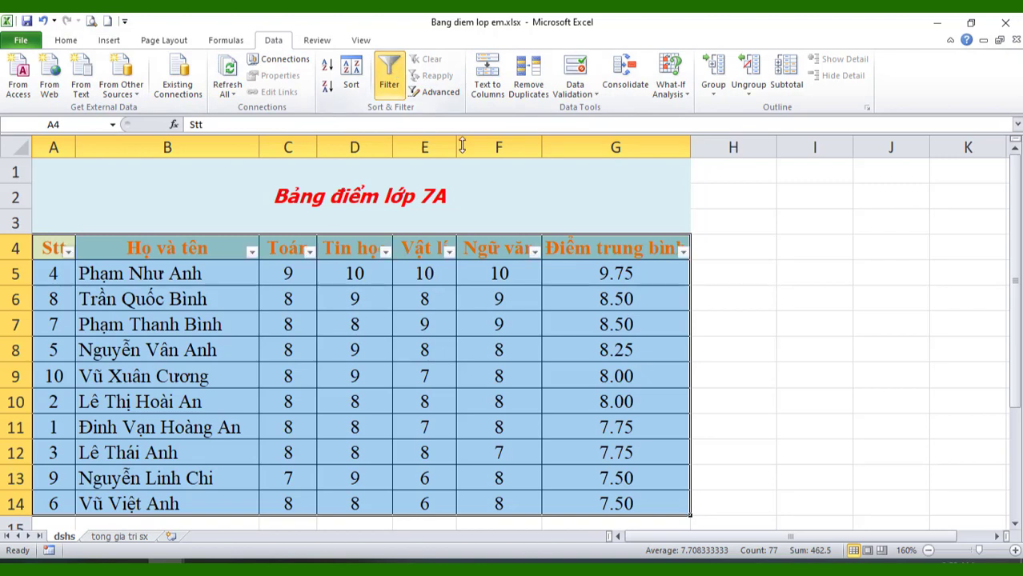
click(417, 358)
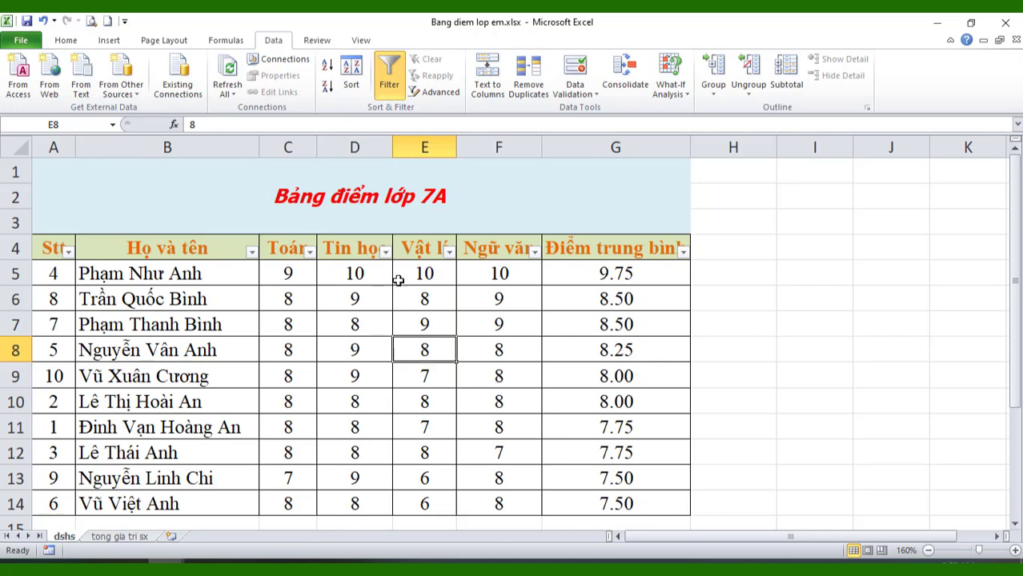
Filter the Tin học column to show only students scoring 10
click(385, 252)
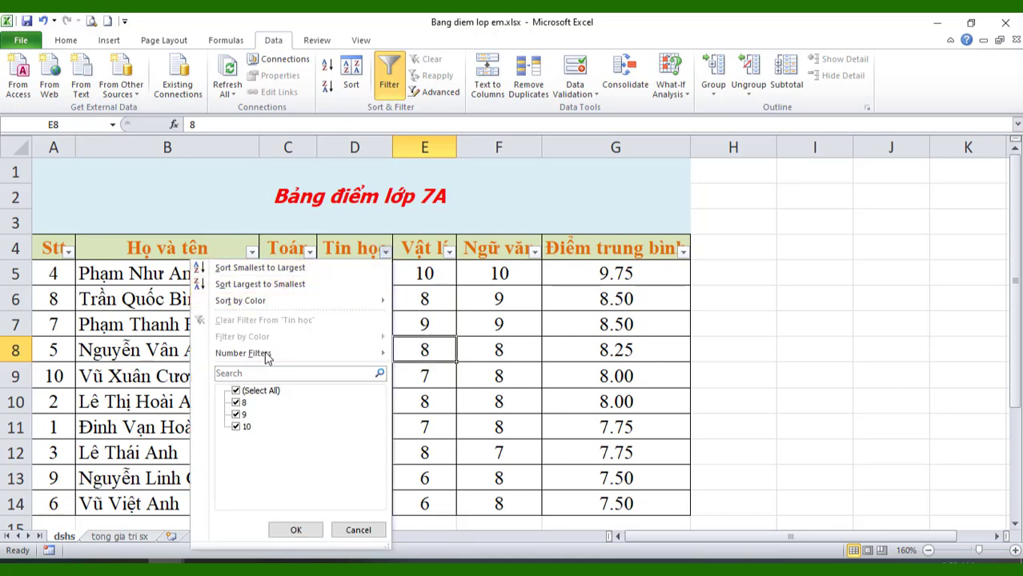
click(237, 391)
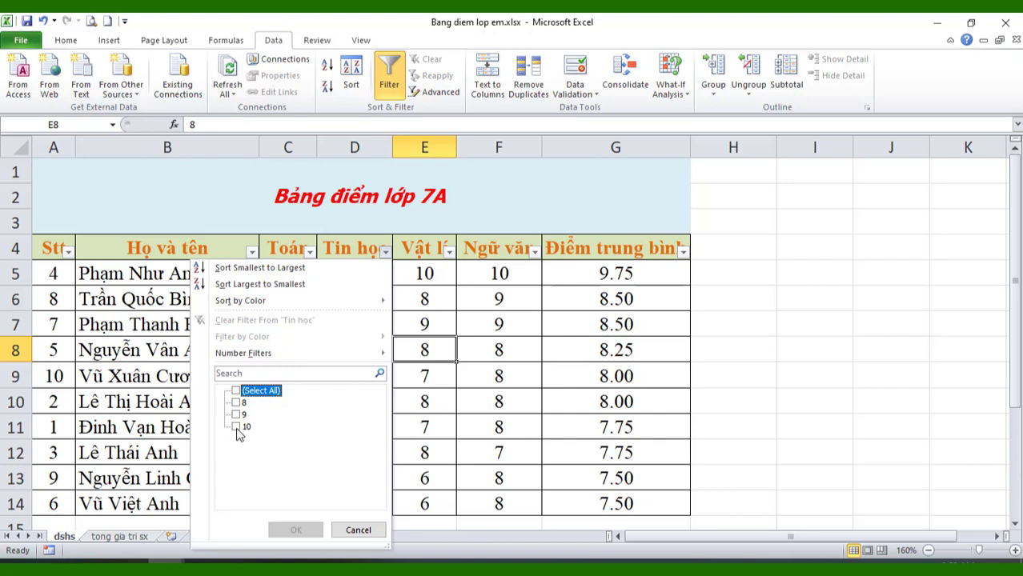
click(236, 428)
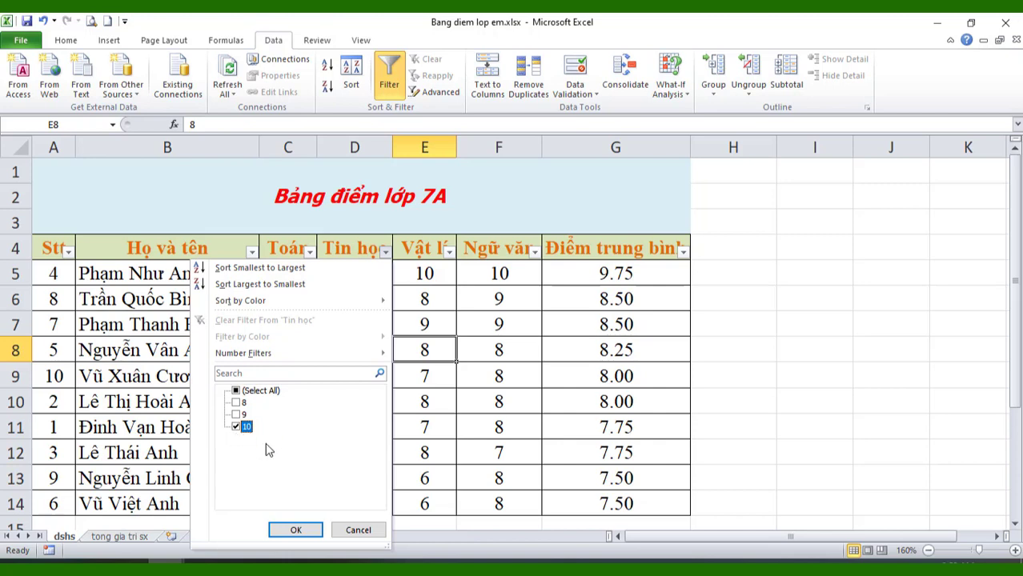
click(296, 530)
click(762, 345)
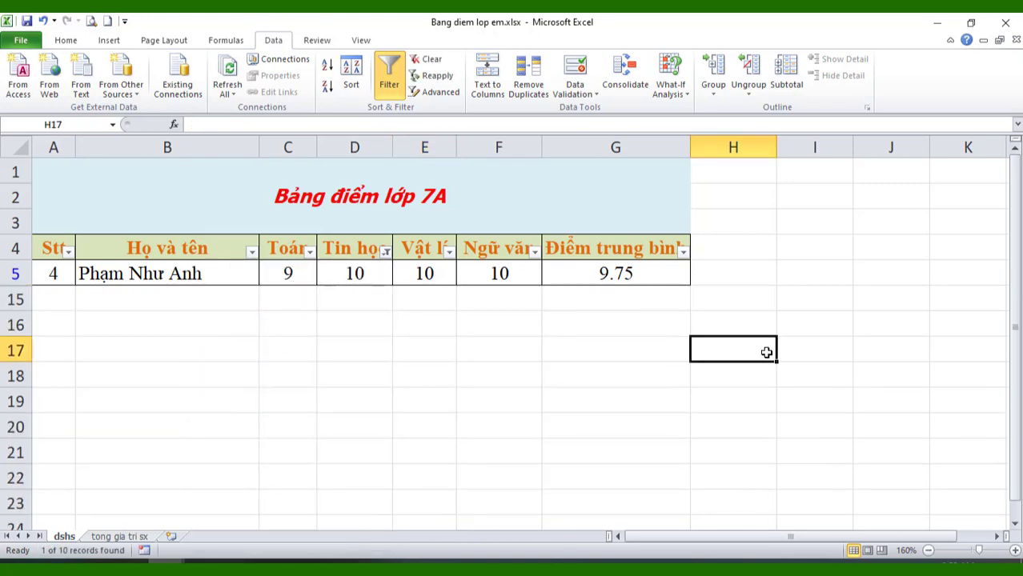
click(352, 276)
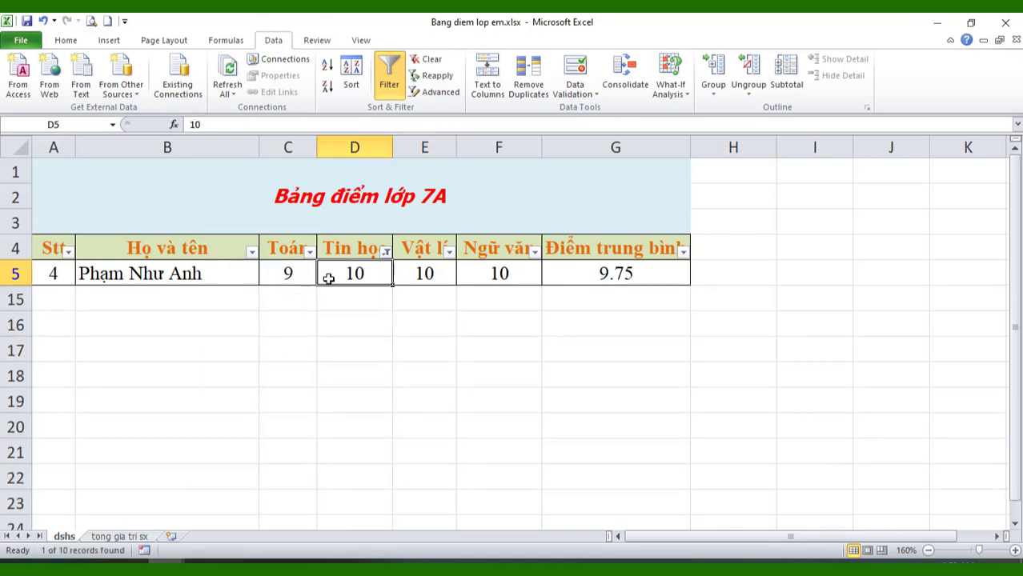
Change the Tin học filter to show score 9 instead of 10
click(385, 251)
click(237, 426)
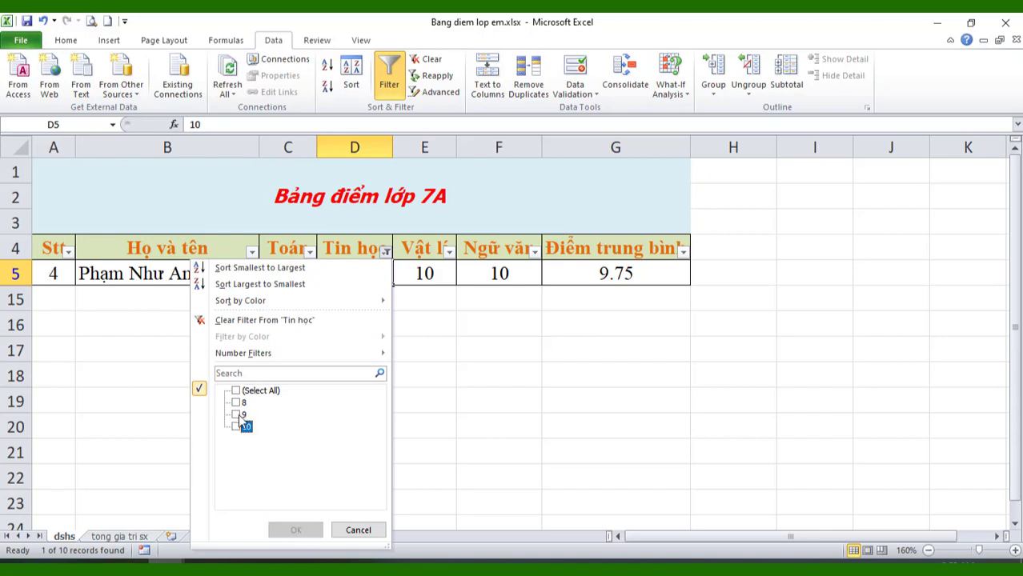
click(238, 413)
click(295, 530)
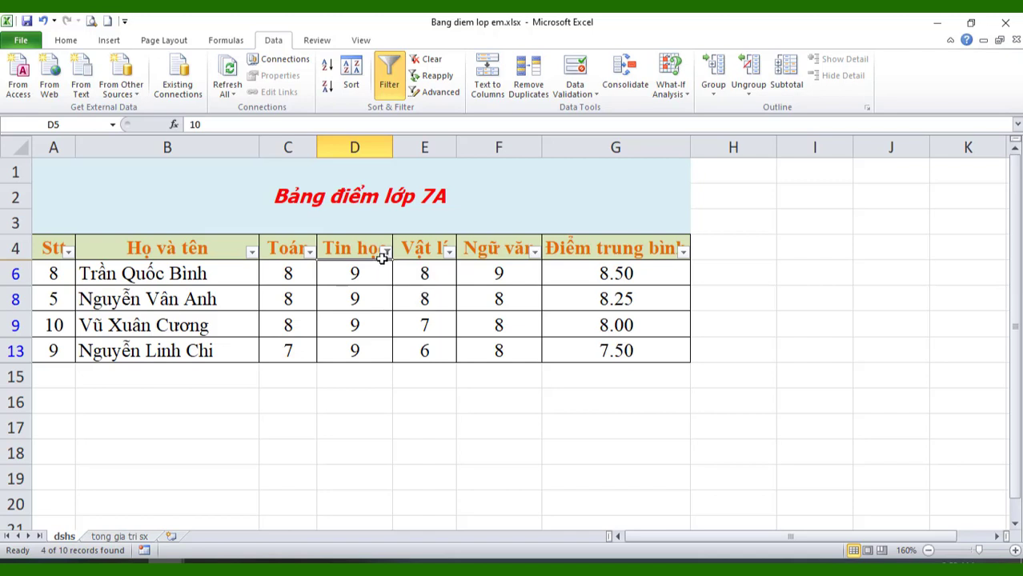
Reopen the Tin học filter list, dismiss it without changes, then reopen it
mouse_move(387, 261)
click(386, 253)
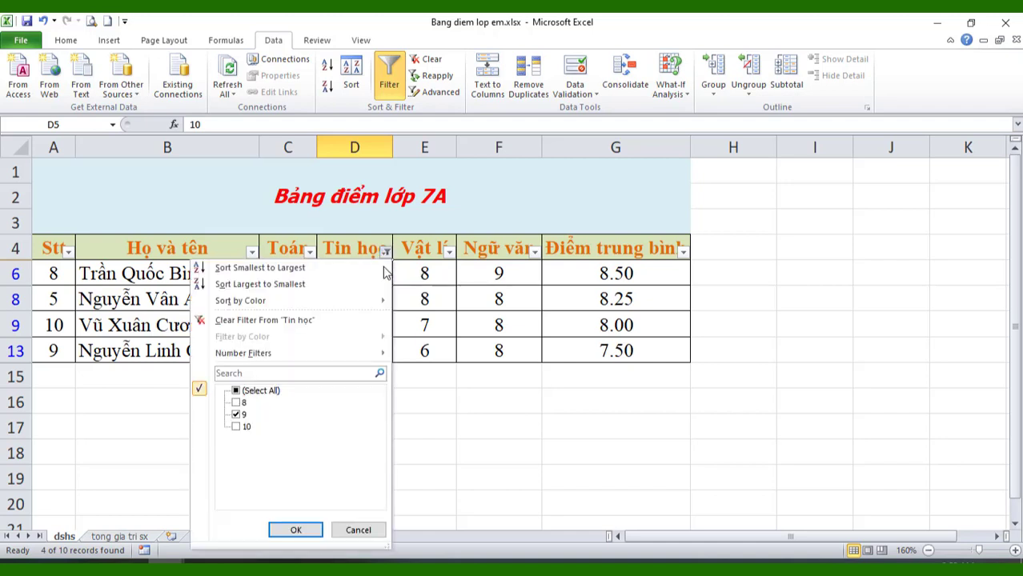
click(240, 416)
click(589, 432)
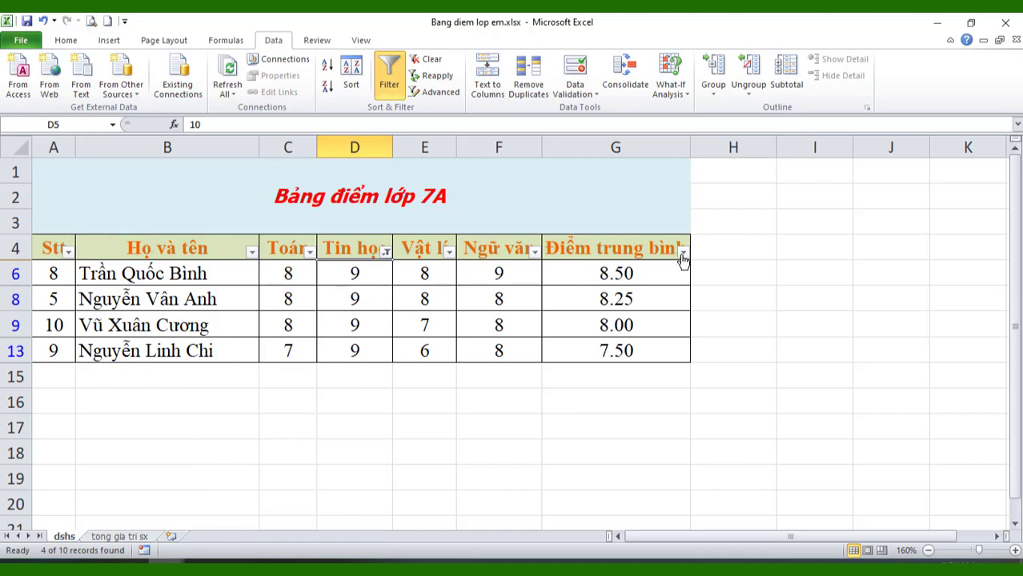
click(387, 253)
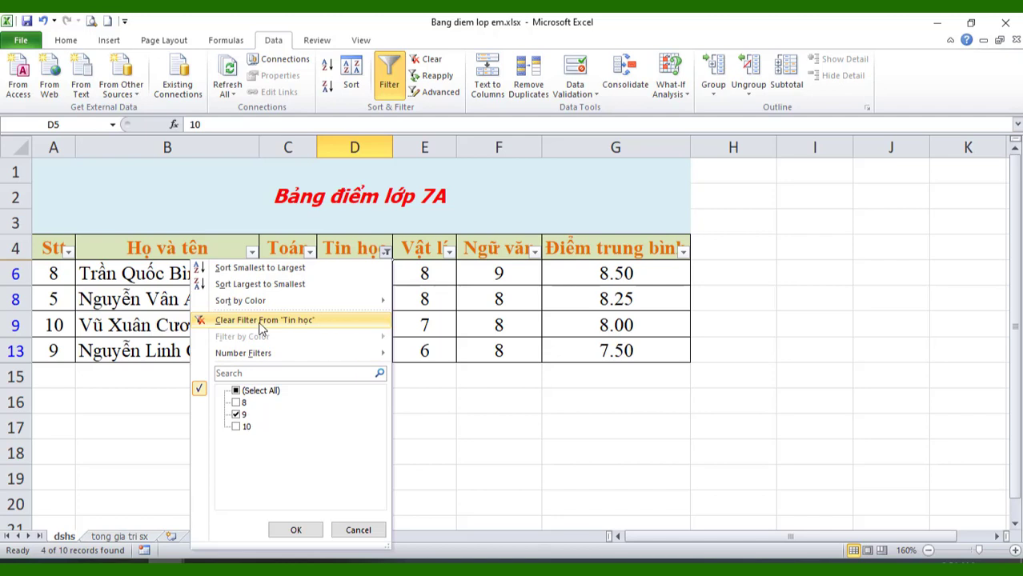
Clear the Tin học filter, turn AutoFilter off, and reselect the table from the Stt header
click(249, 324)
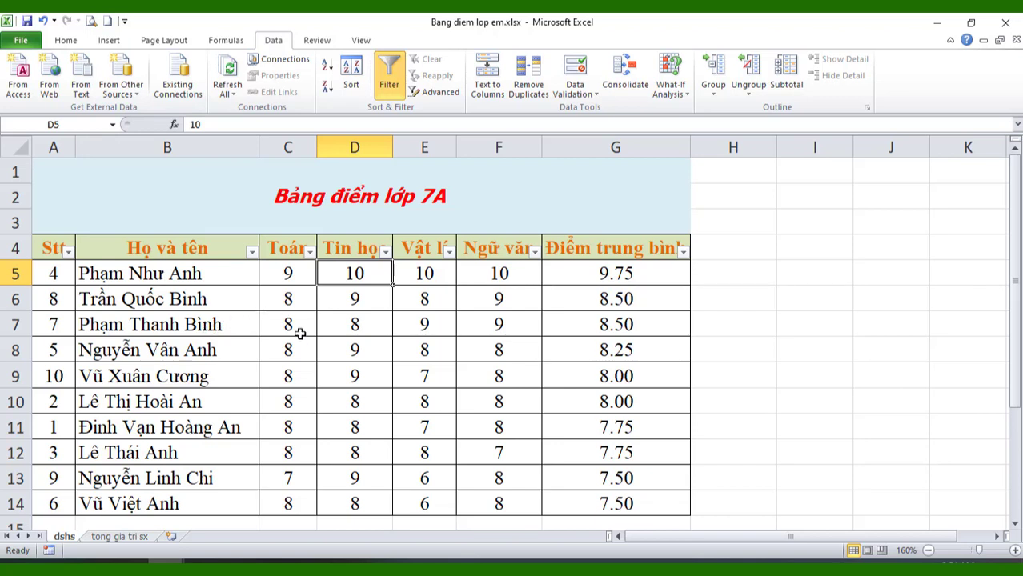
click(391, 78)
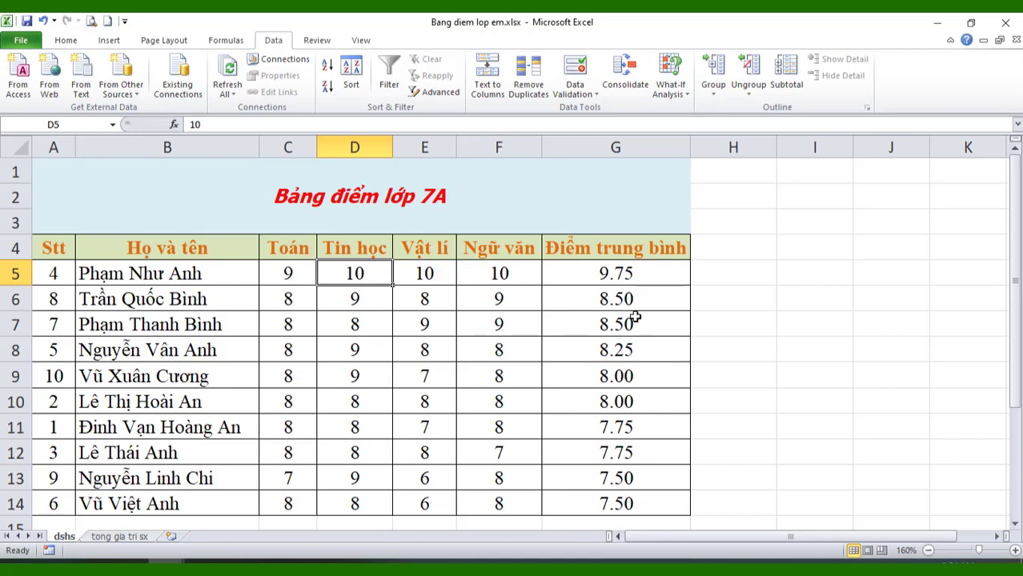
click(627, 279)
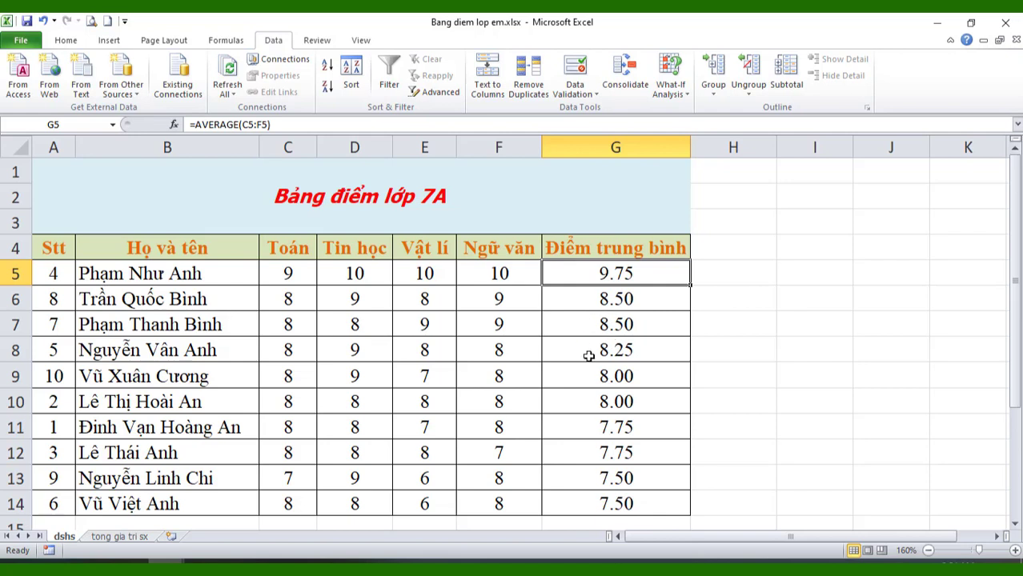
click(52, 273)
drag(60, 267, 200, 310)
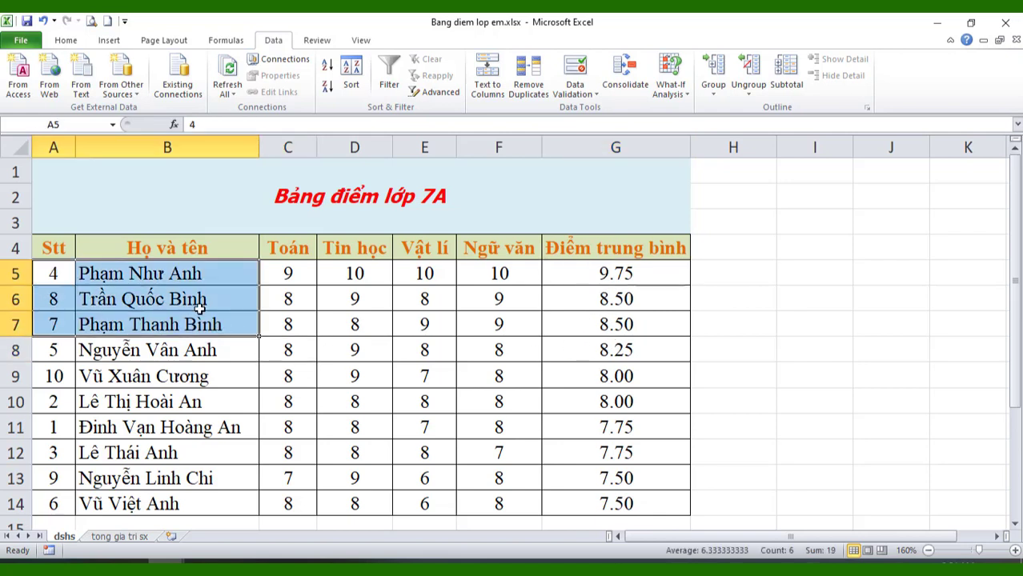
click(198, 401)
mouse_move(56, 258)
mouse_down()
mouse_move(595, 438)
mouse_move(616, 498)
mouse_up()
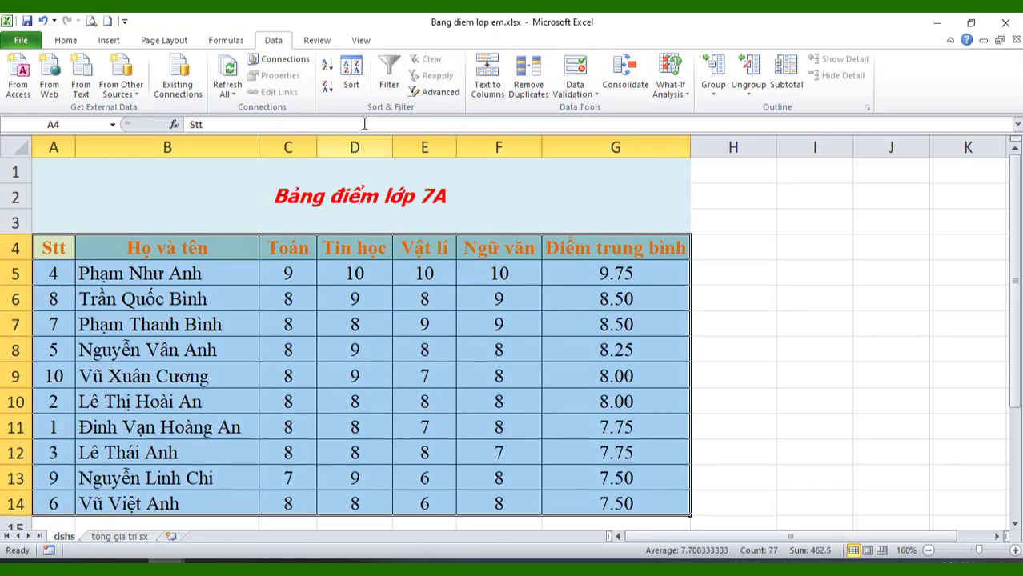
Turn filtering back on and filter Điểm trung bình to the top 3 averages
click(393, 72)
click(569, 376)
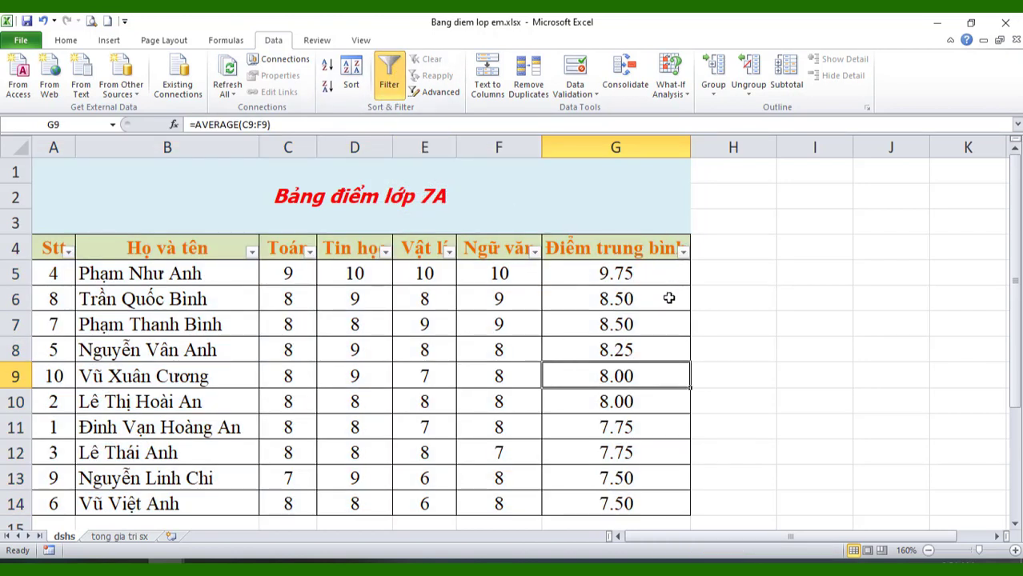
click(684, 253)
mouse_move(565, 301)
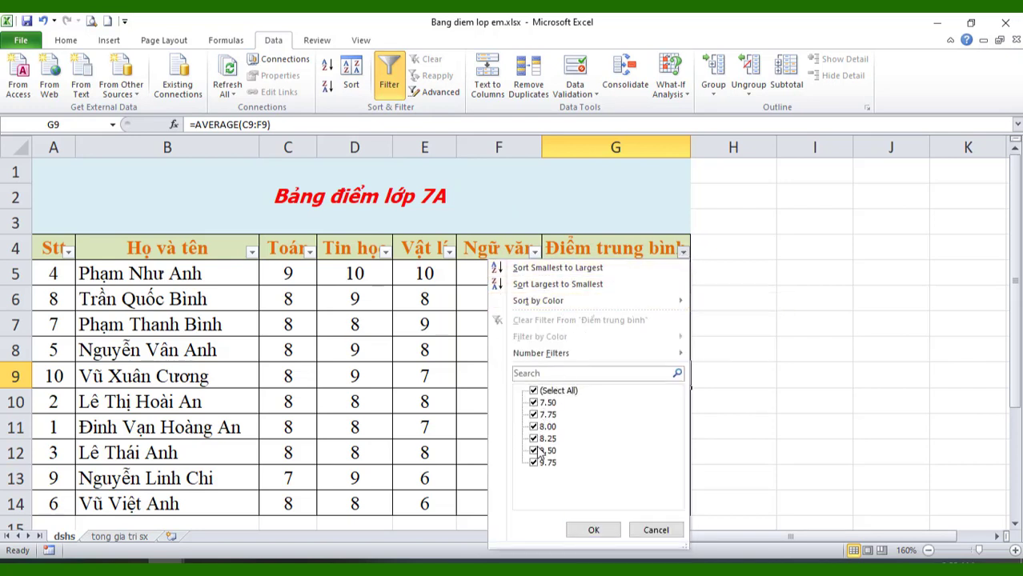
mouse_move(524, 357)
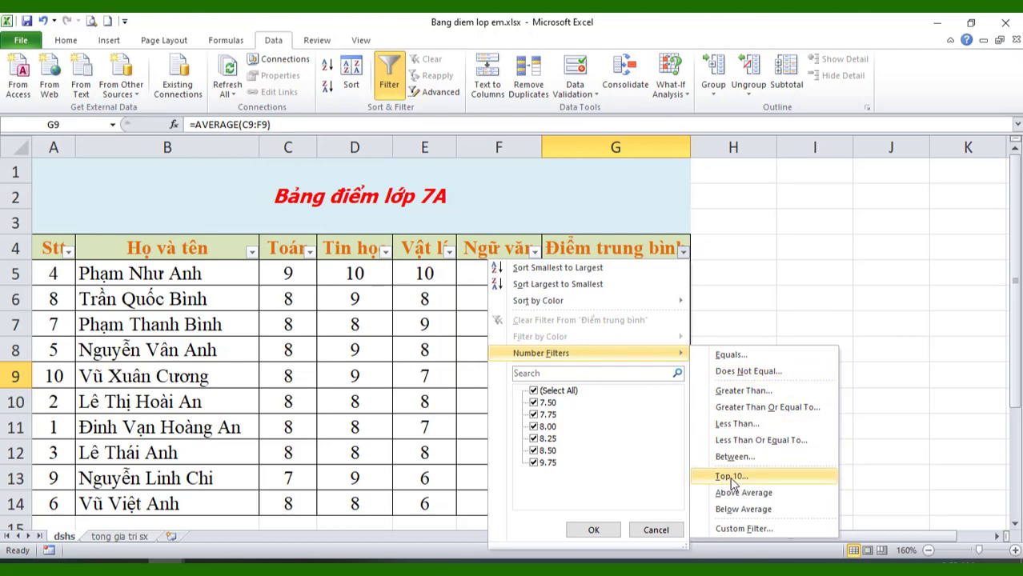
click(730, 478)
drag(538, 228, 477, 240)
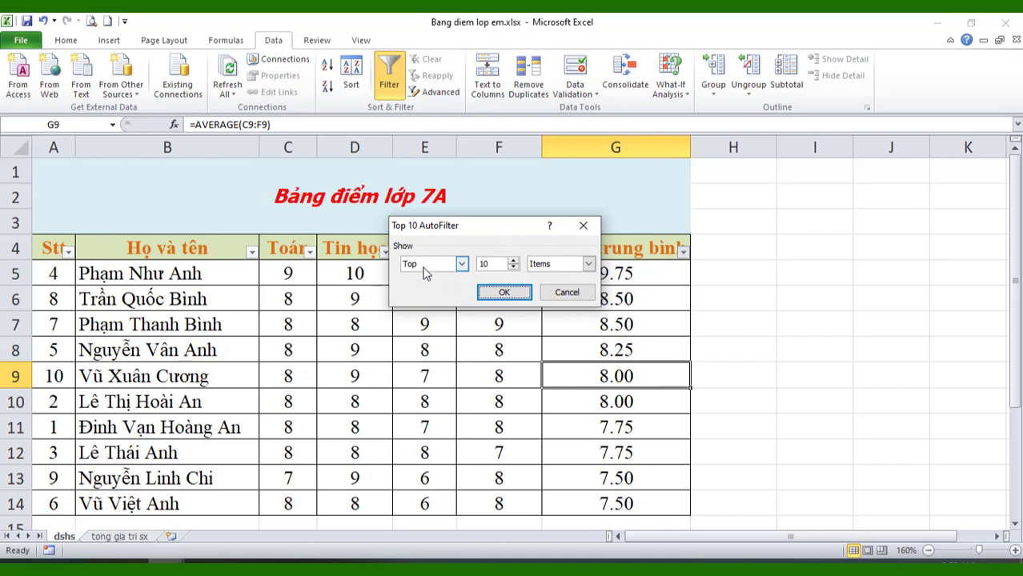
double_click(477, 264)
text(3)
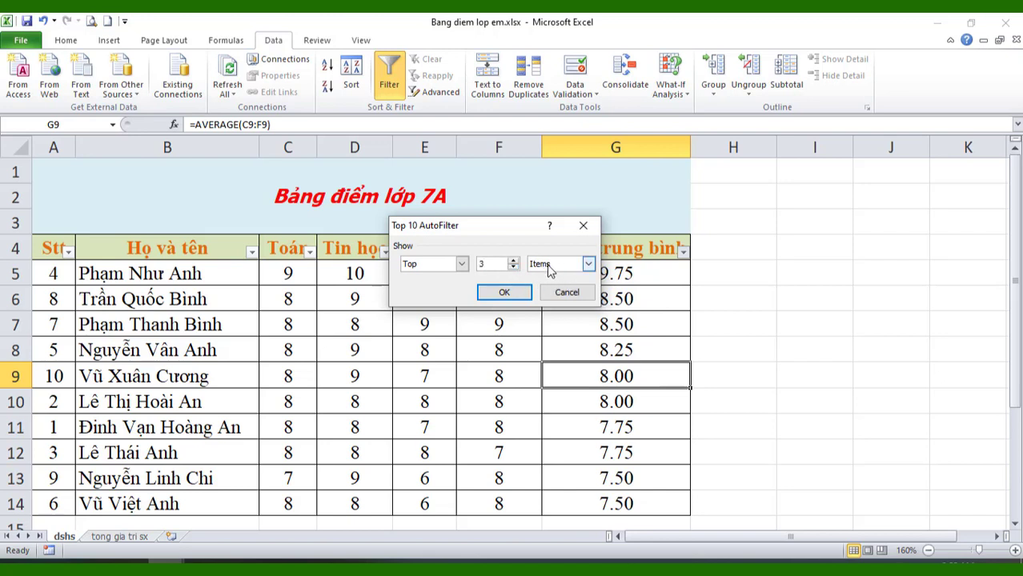
click(503, 294)
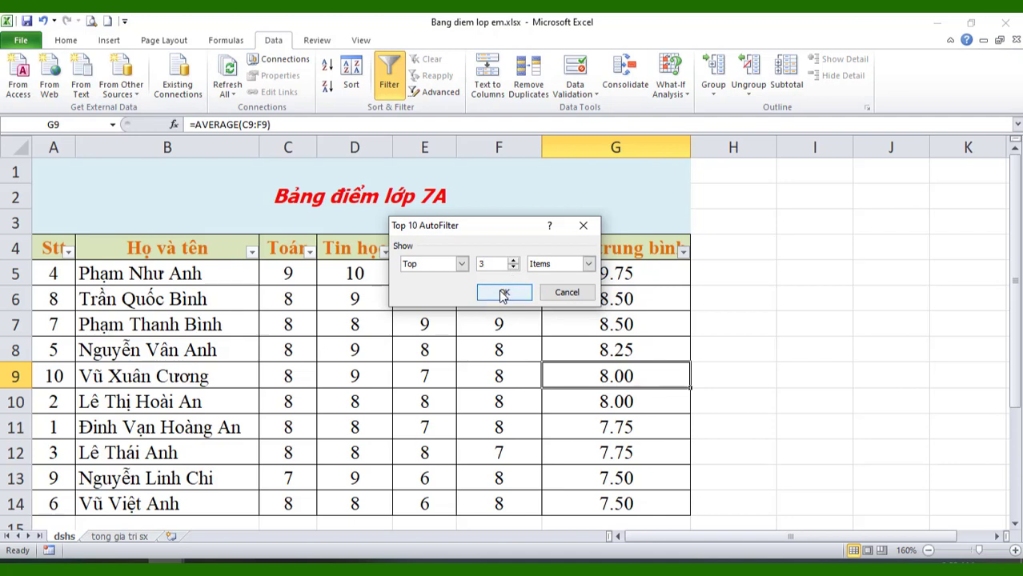
click(799, 354)
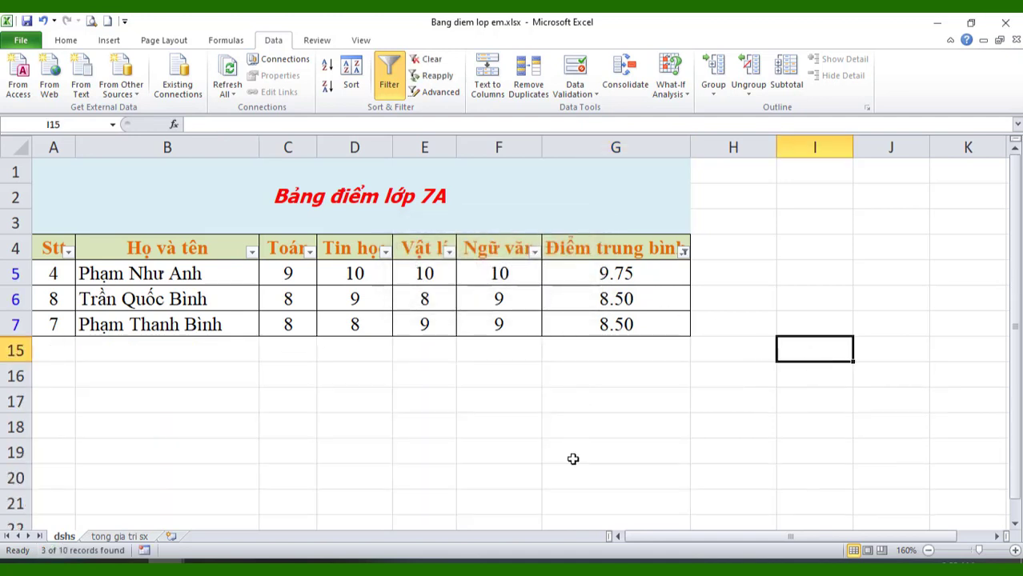
Check the AVERAGE formulas in G5, G6 and G7 (9.75, 8.50, 8.50)
click(640, 274)
click(632, 297)
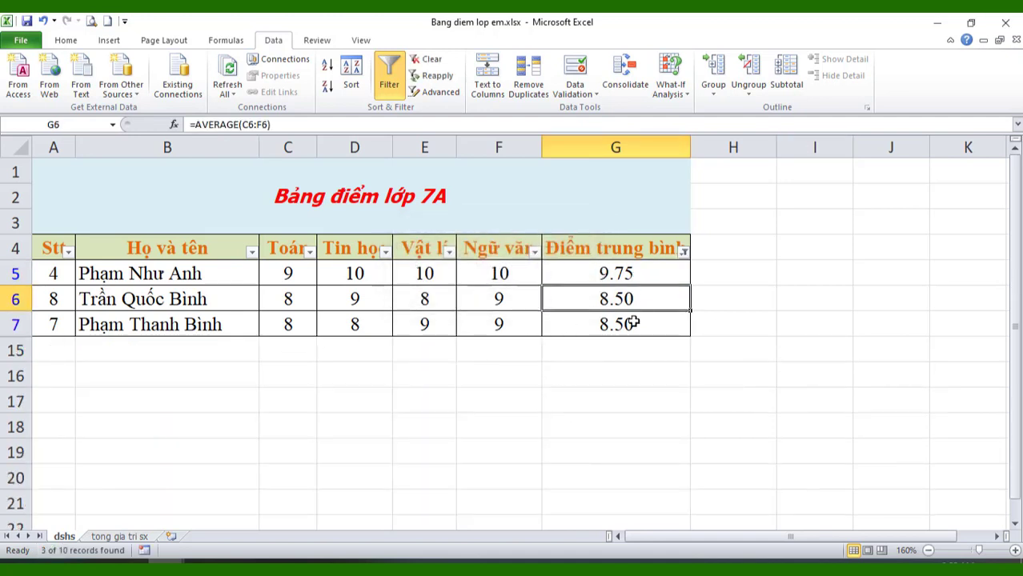
click(632, 323)
click(635, 275)
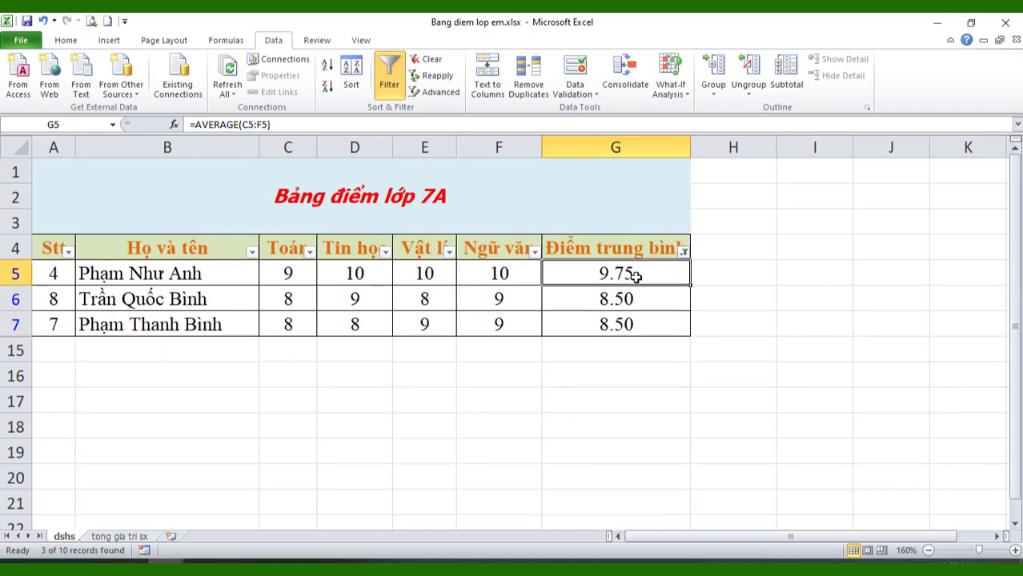
click(632, 297)
click(633, 330)
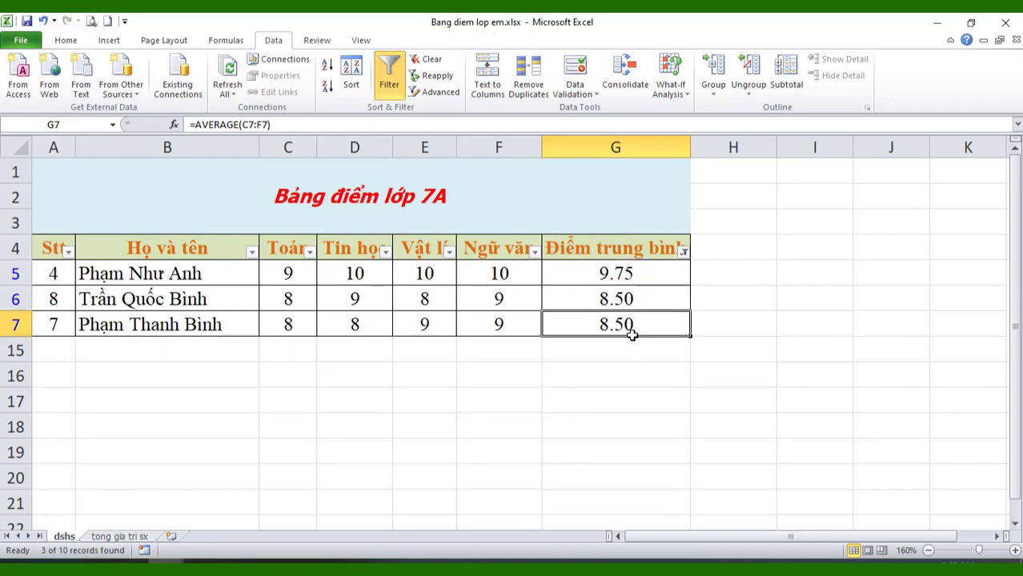
click(504, 396)
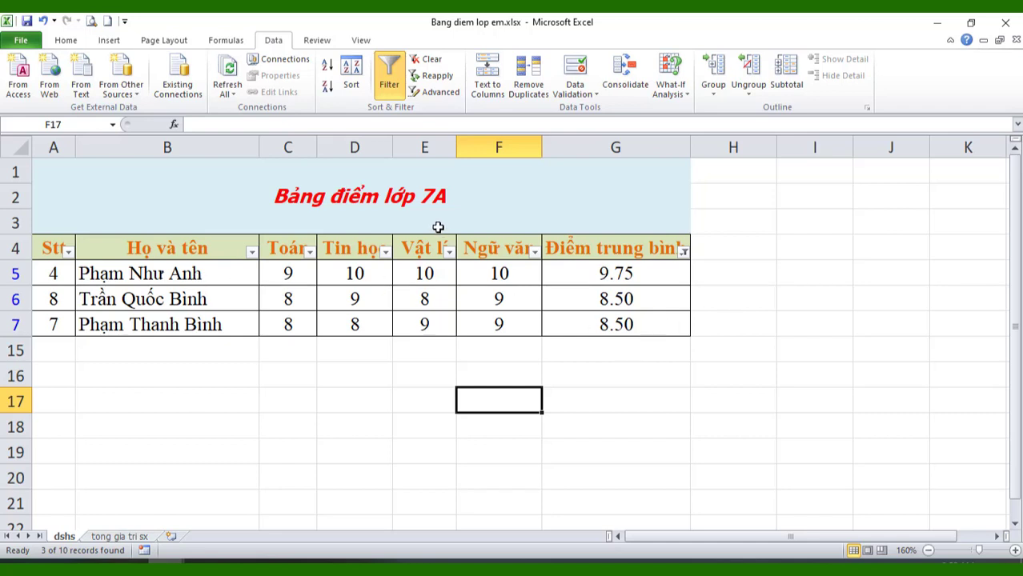
Replace the top-3 filter on Điểm trung bình with a Bottom 2 items filter
click(684, 252)
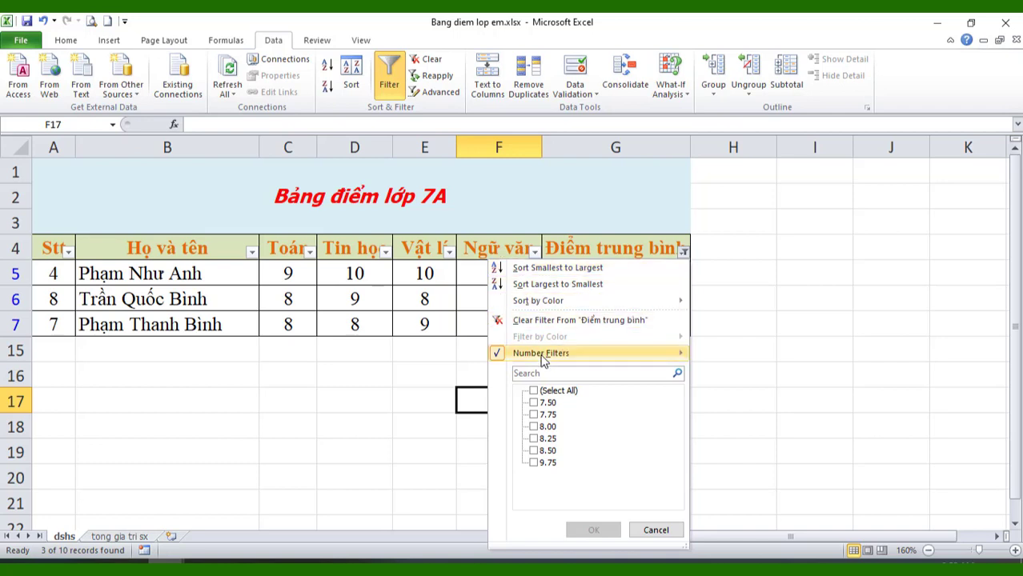
click(568, 321)
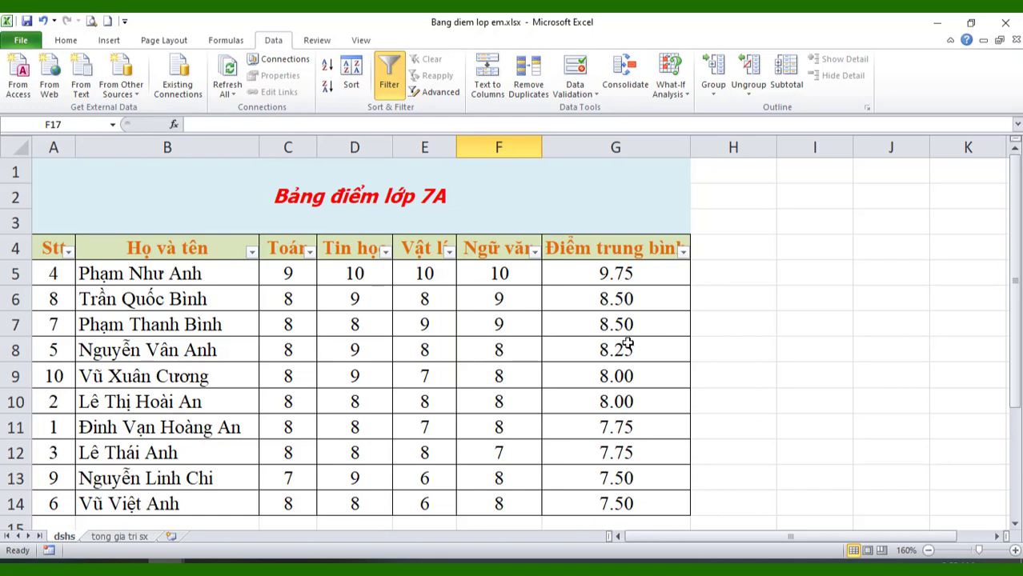
click(683, 251)
mouse_move(565, 357)
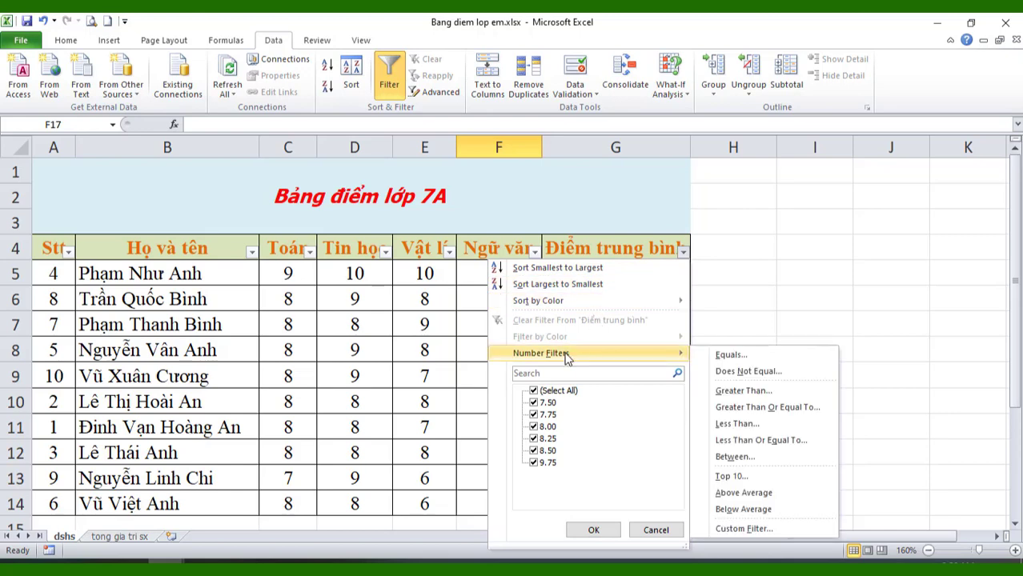
click(731, 476)
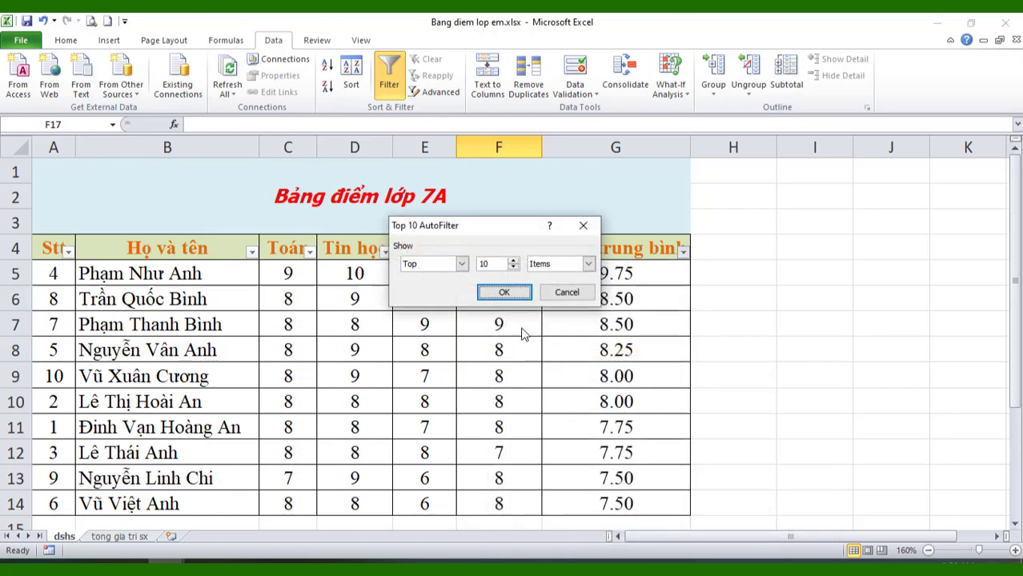
click(463, 264)
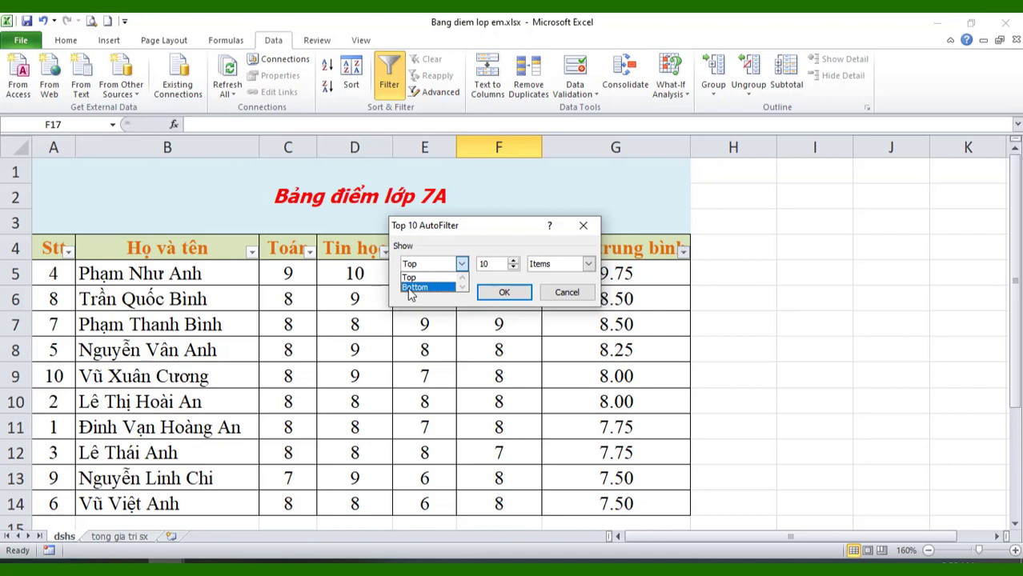
click(412, 288)
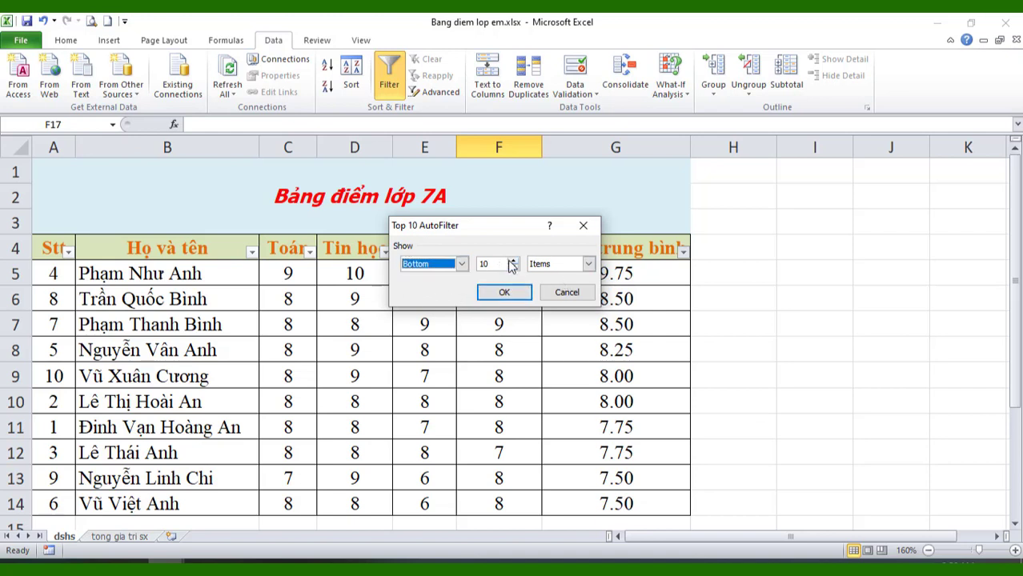
drag(495, 264, 466, 266)
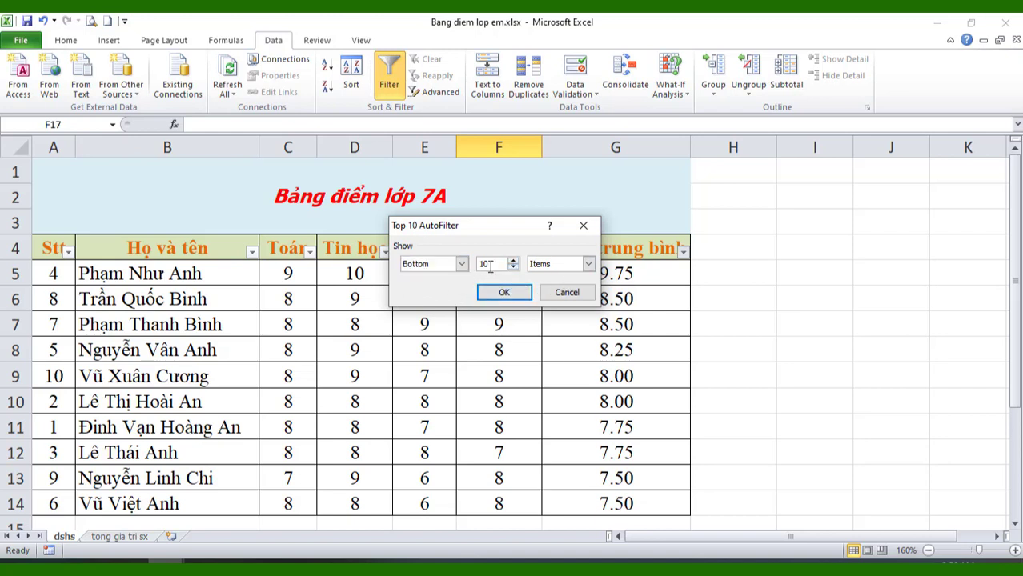
text(2)
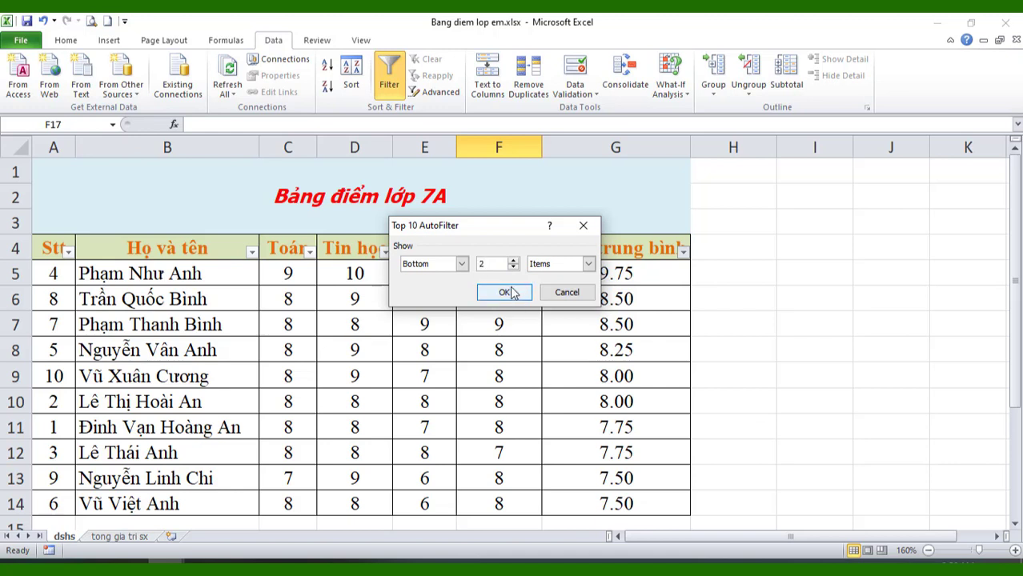
click(504, 293)
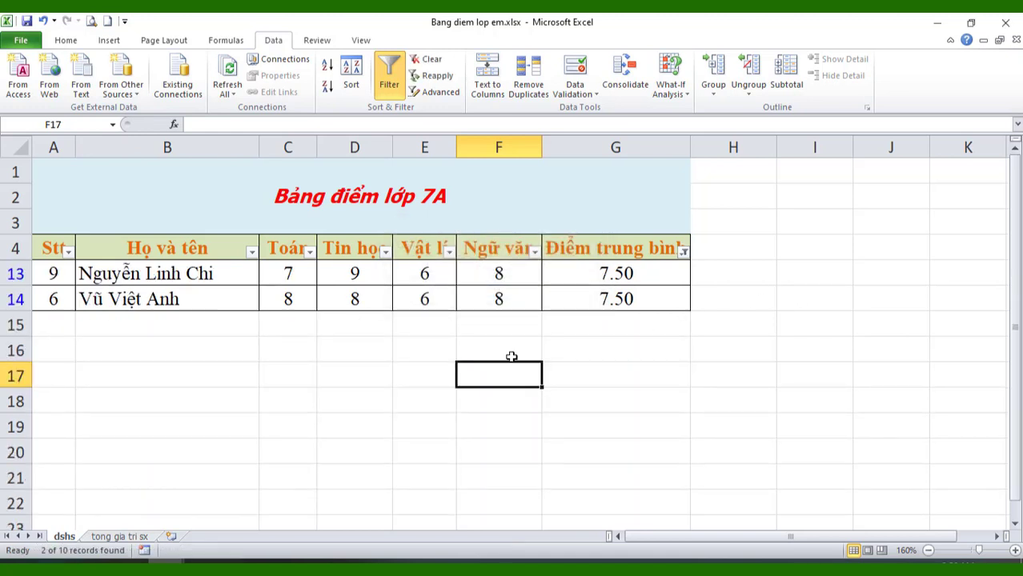
Turn AutoFilter off so all ten students in the 7A table reappear
click(320, 355)
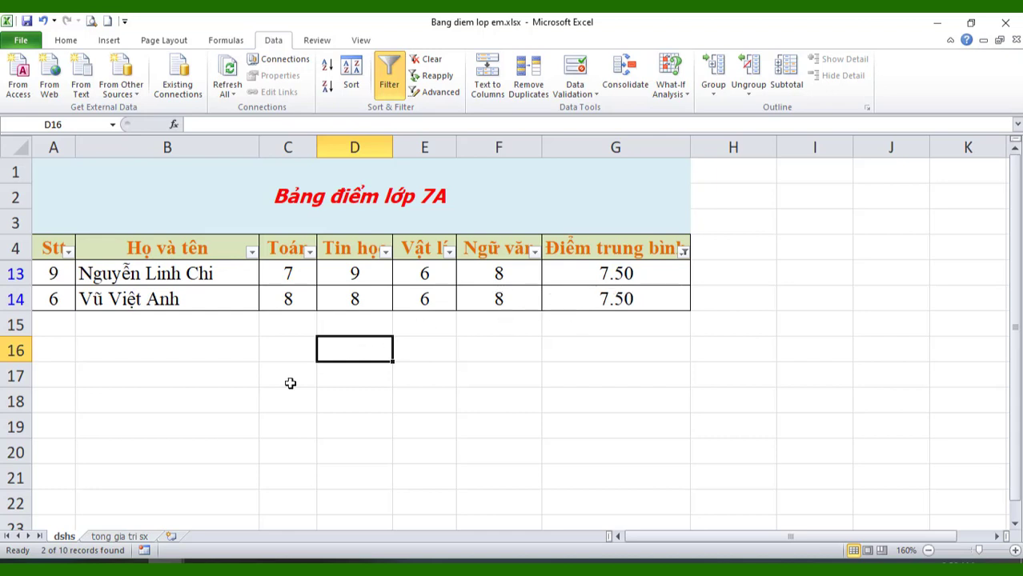
click(391, 73)
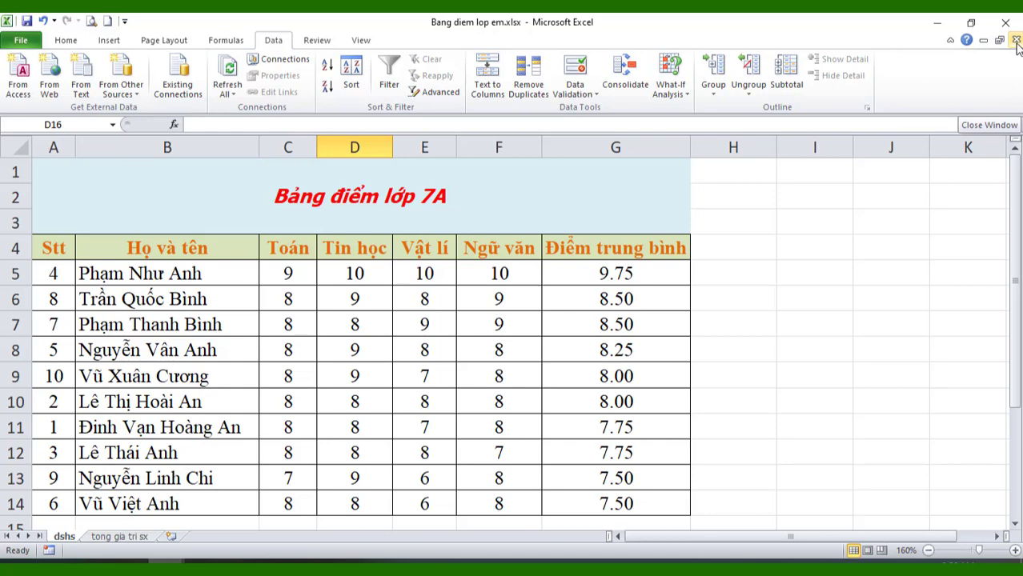
Close Bang diem lop em.xlsx and open Cac nuoc Dong Nam A.xlsx from Recent workbooks
click(1017, 42)
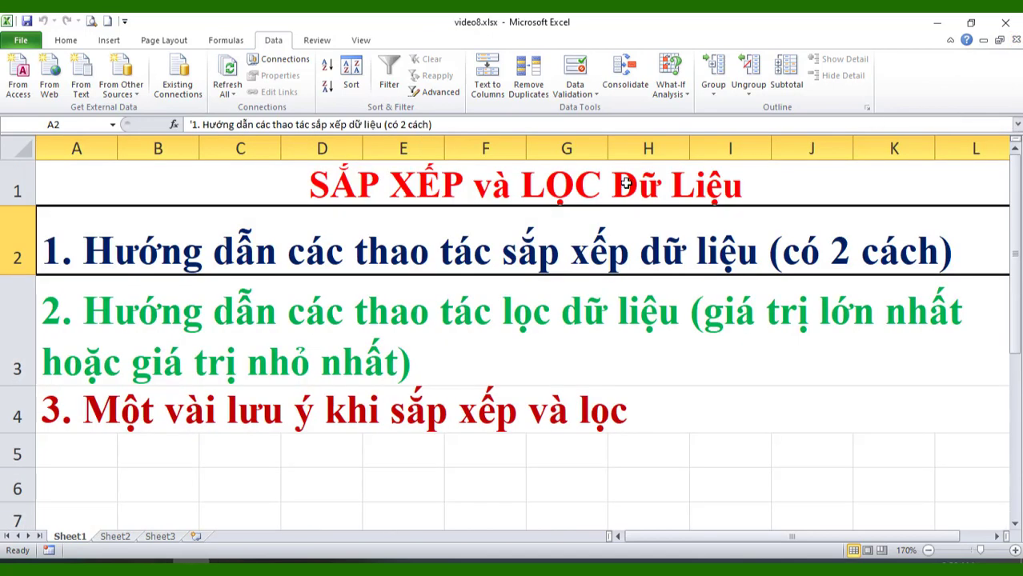
click(19, 43)
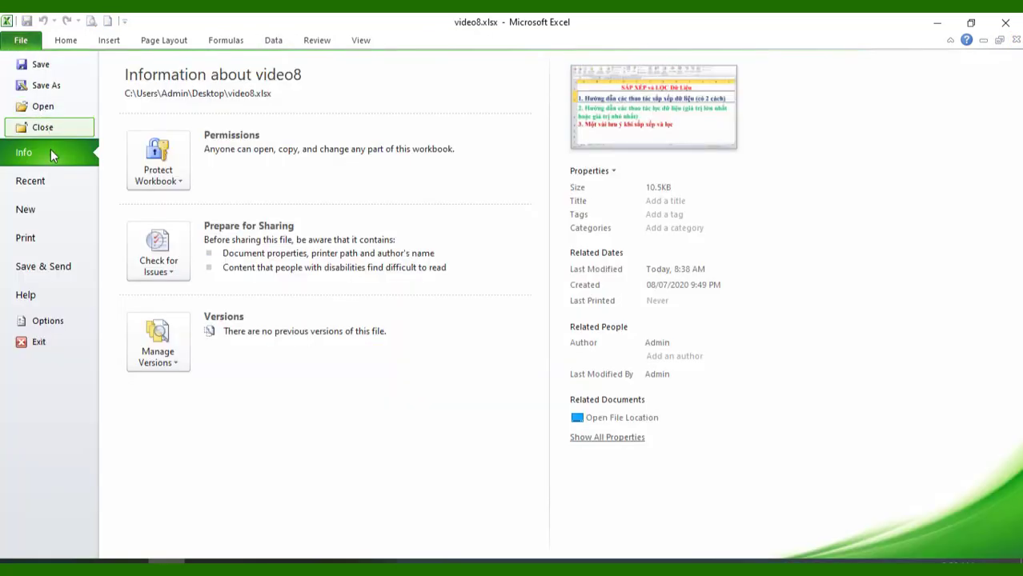
click(48, 180)
click(250, 136)
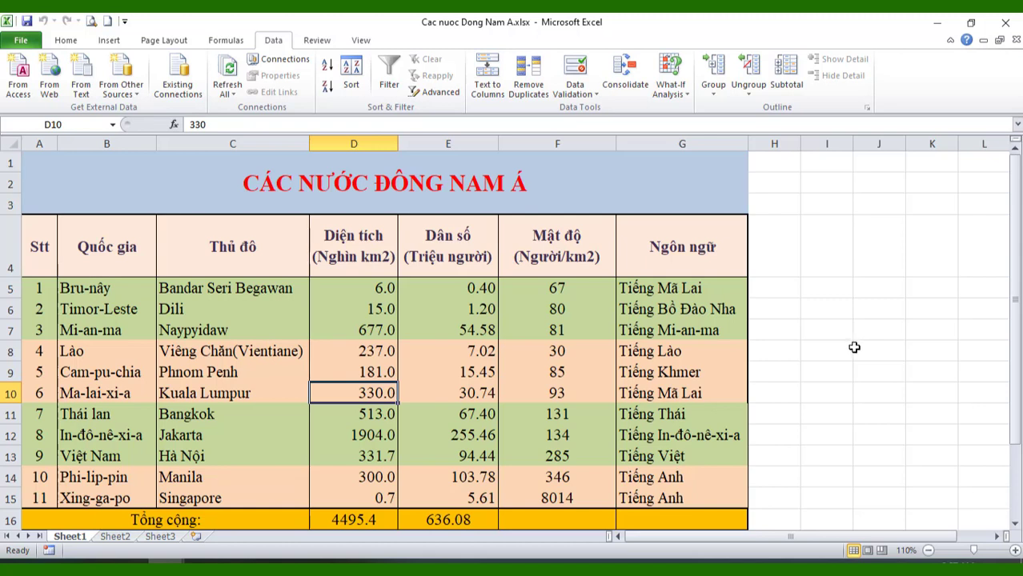
click(369, 314)
click(360, 393)
click(357, 450)
click(364, 353)
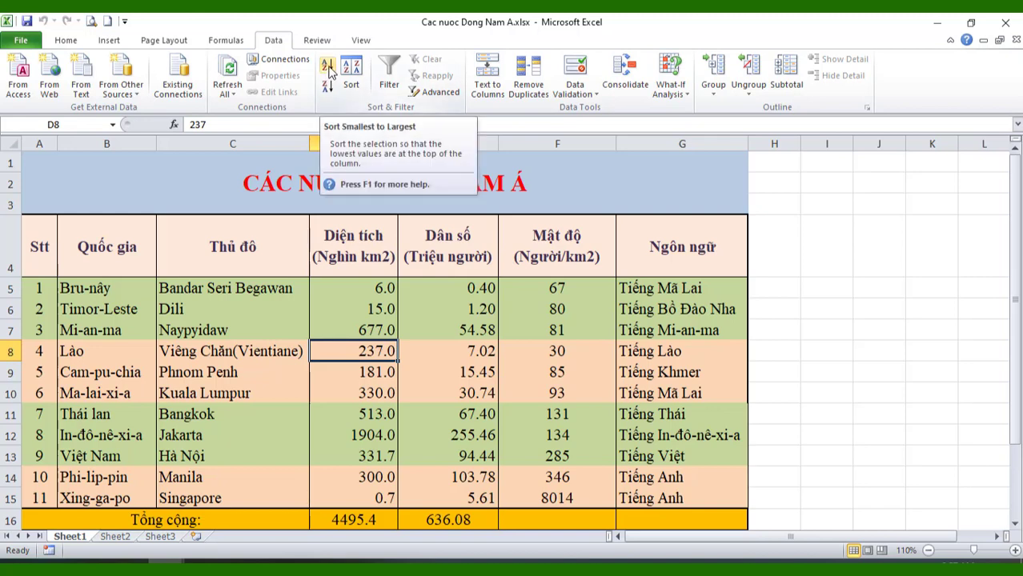
click(330, 71)
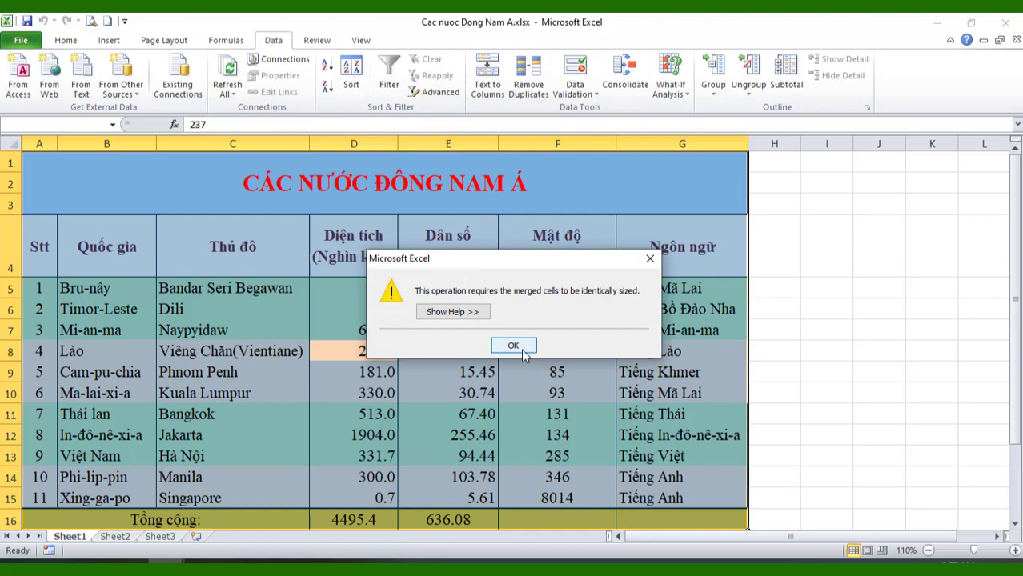
click(513, 346)
click(313, 183)
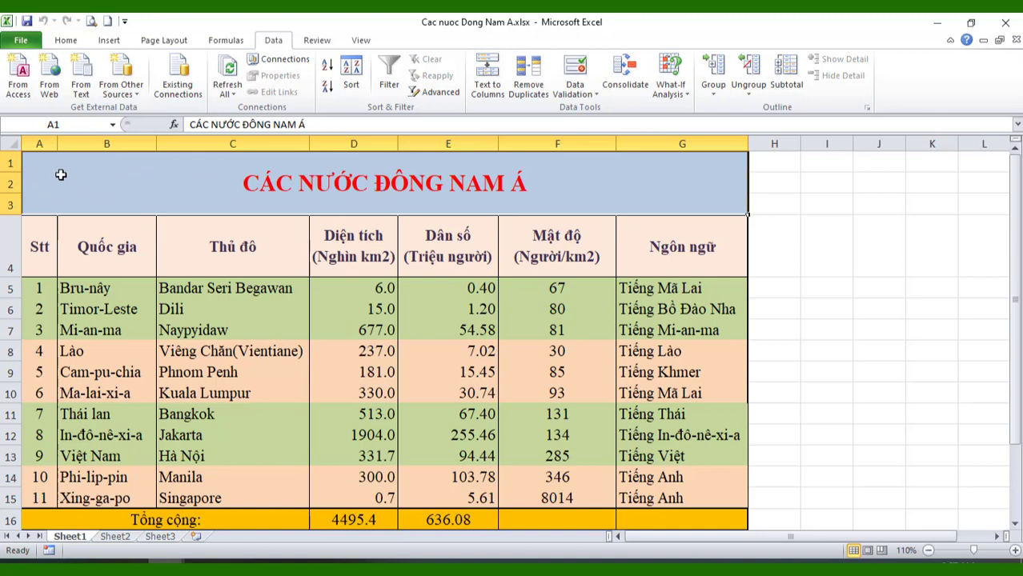
click(353, 391)
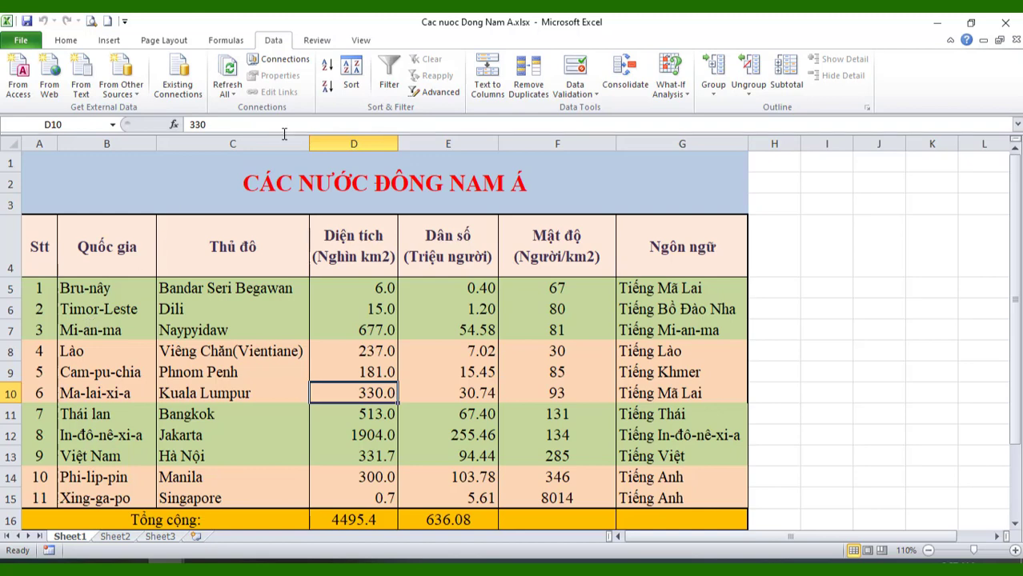
click(352, 80)
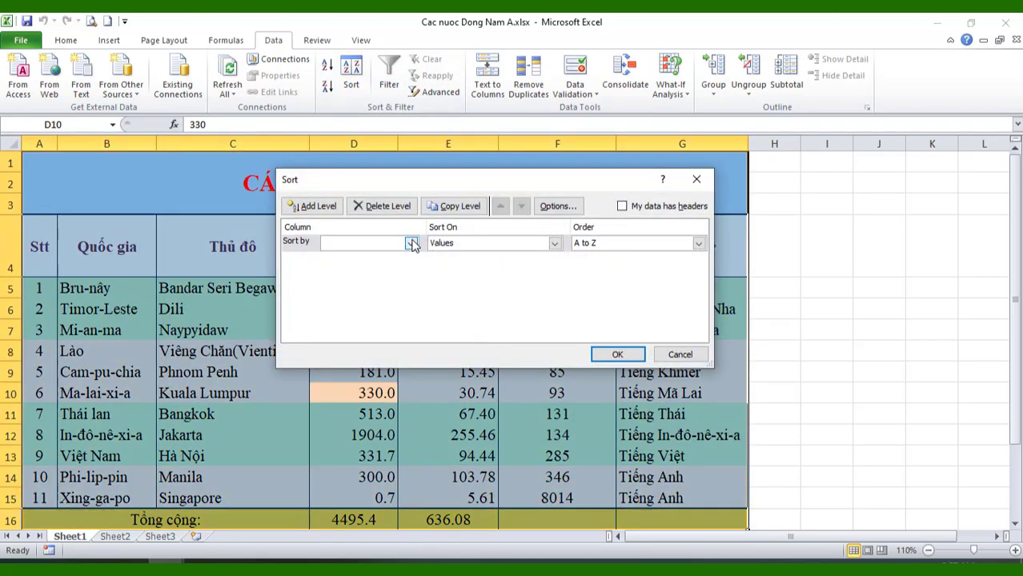
click(411, 242)
click(477, 191)
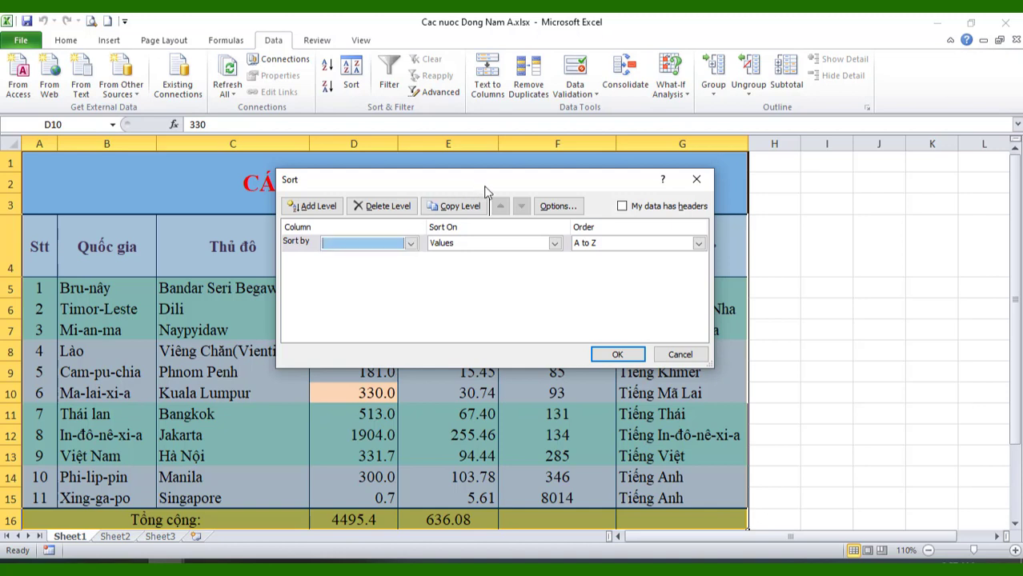
drag(464, 182, 672, 212)
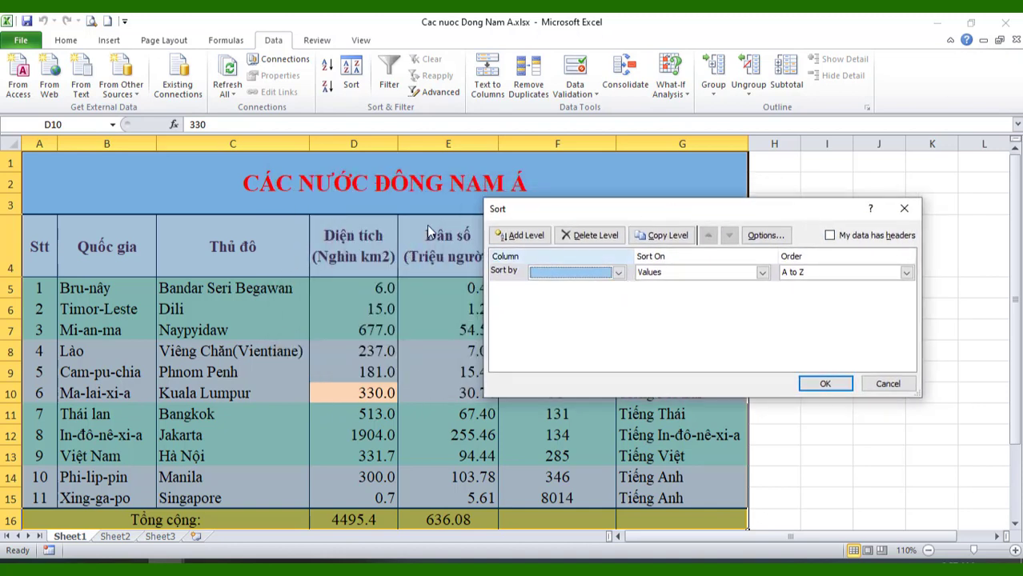
click(618, 273)
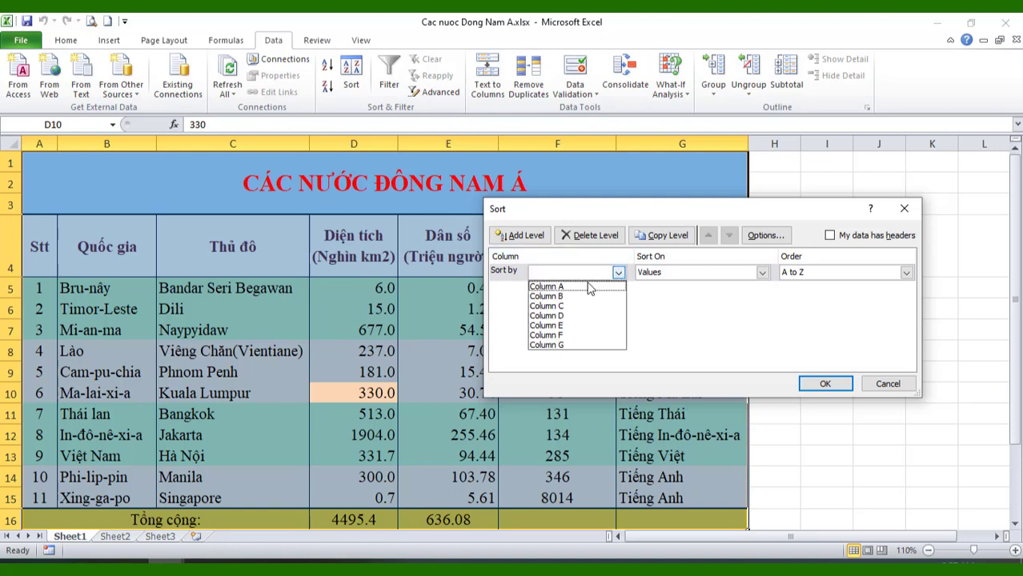
click(564, 317)
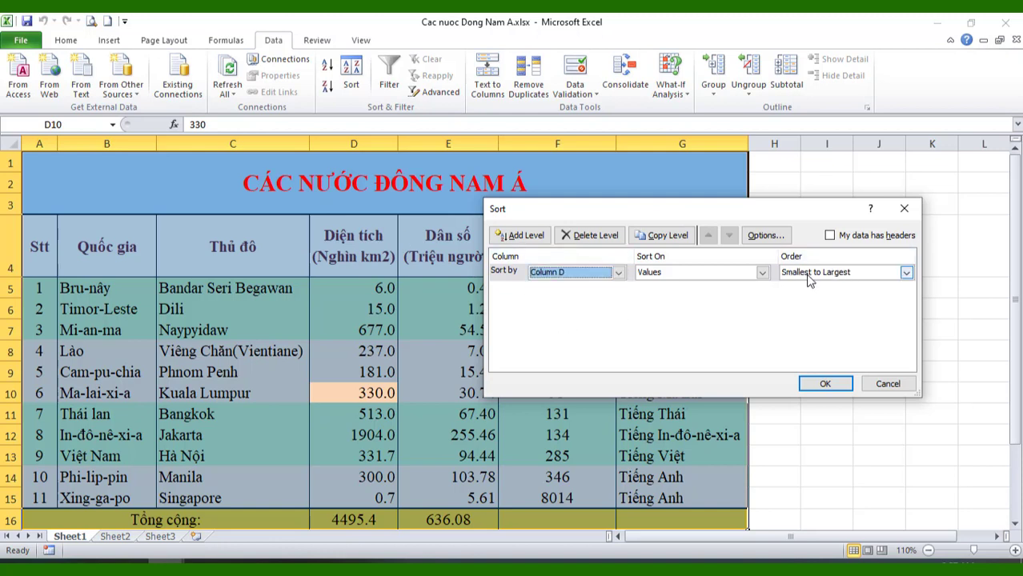
click(836, 385)
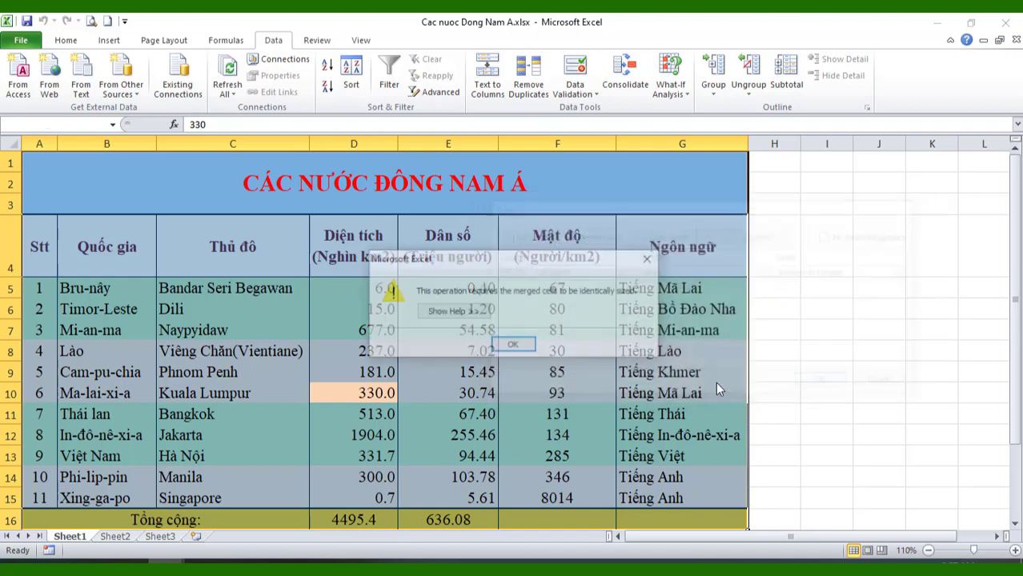
click(513, 346)
click(869, 390)
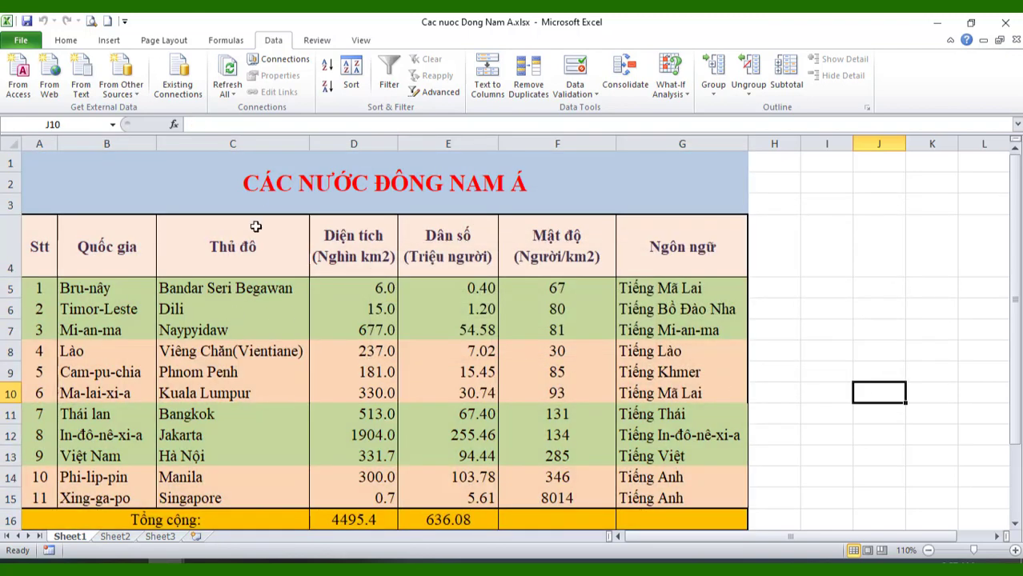
click(186, 196)
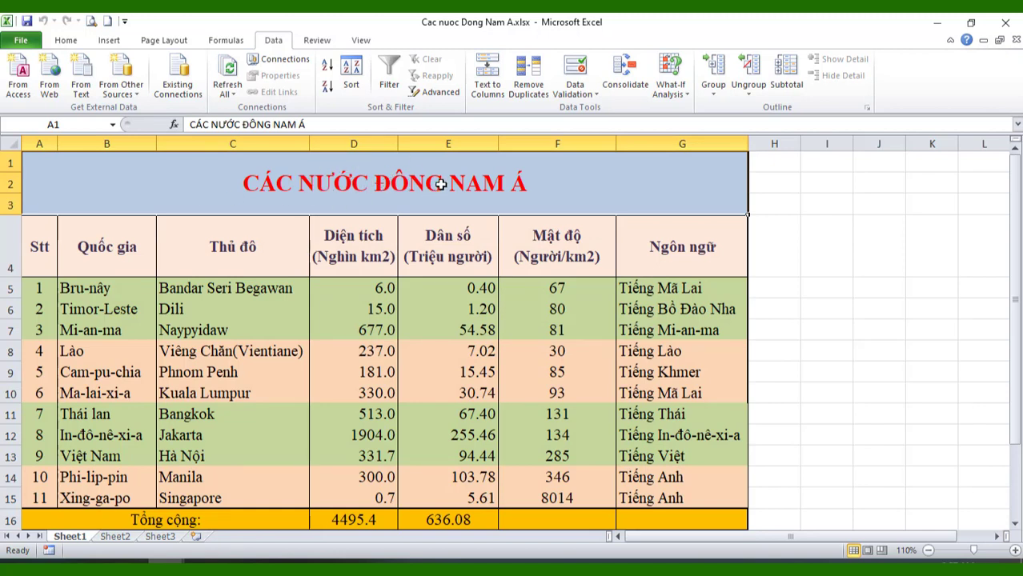
click(907, 339)
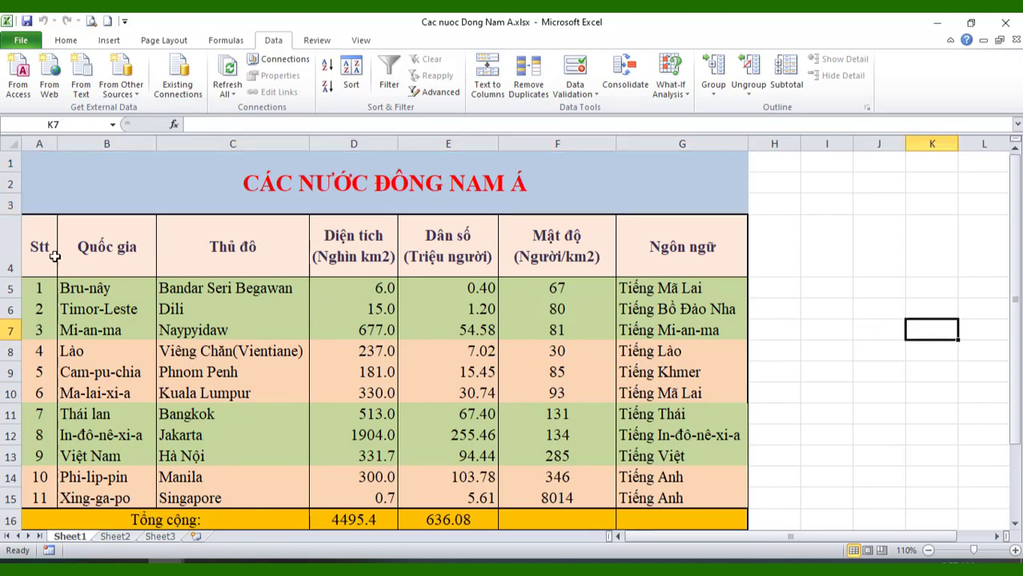
mouse_move(48, 256)
mouse_down()
mouse_move(584, 397)
mouse_move(698, 498)
mouse_up()
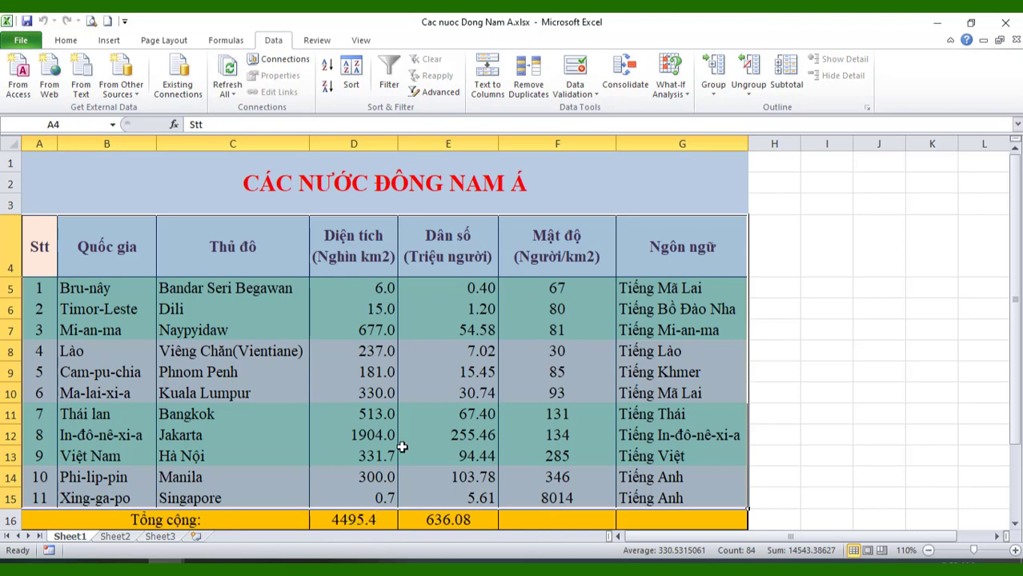
click(351, 74)
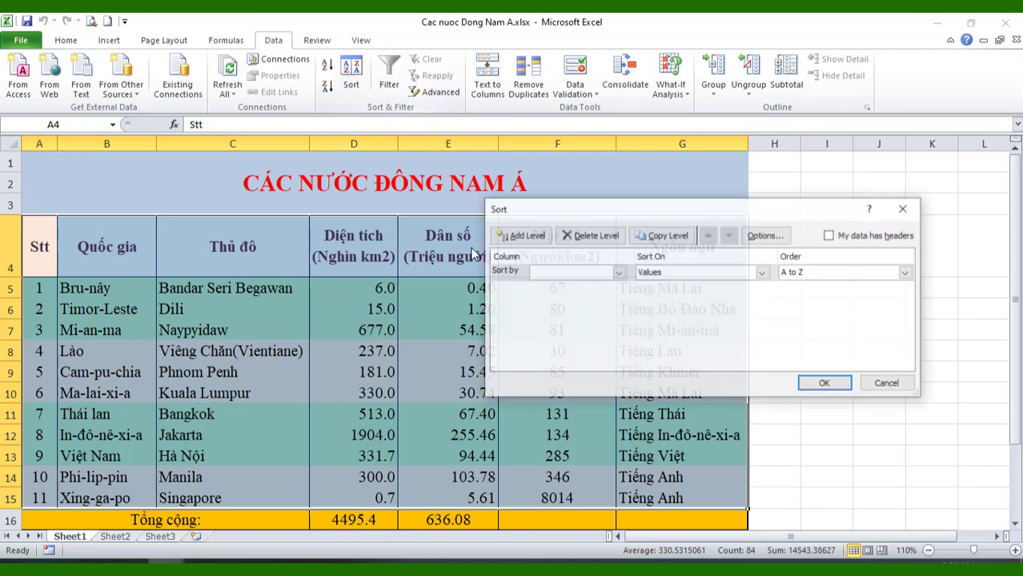
click(618, 272)
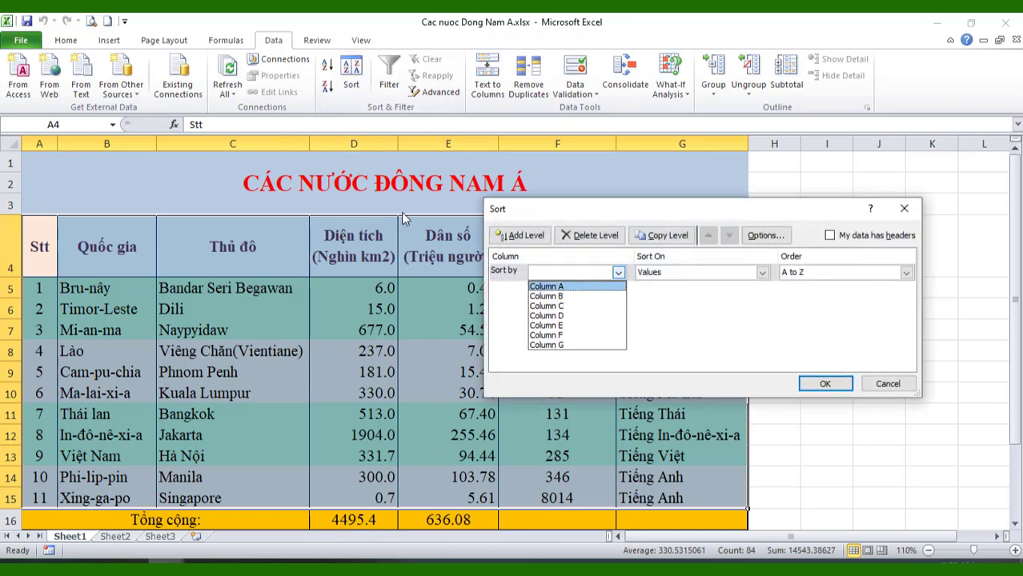
click(560, 315)
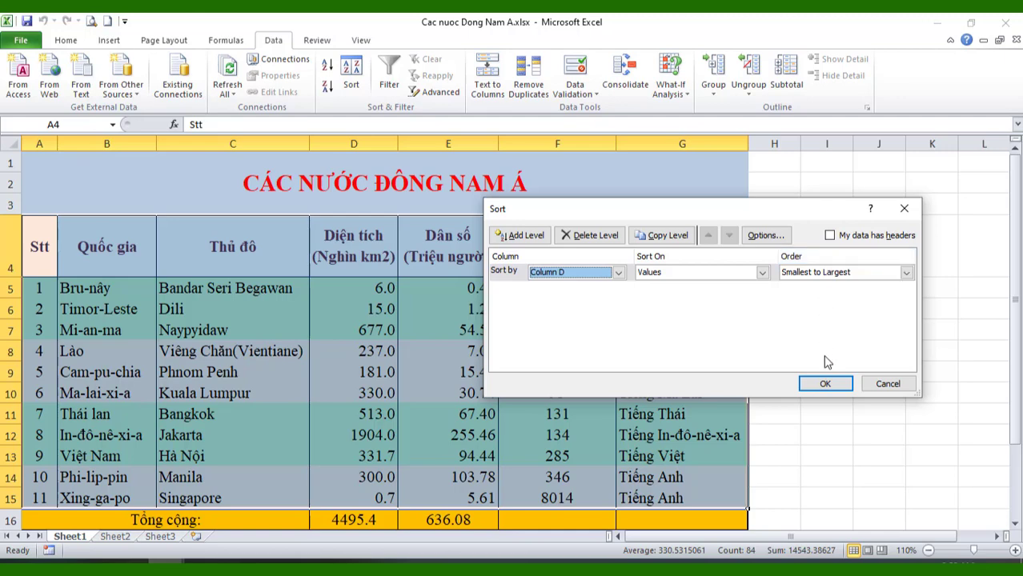
click(825, 384)
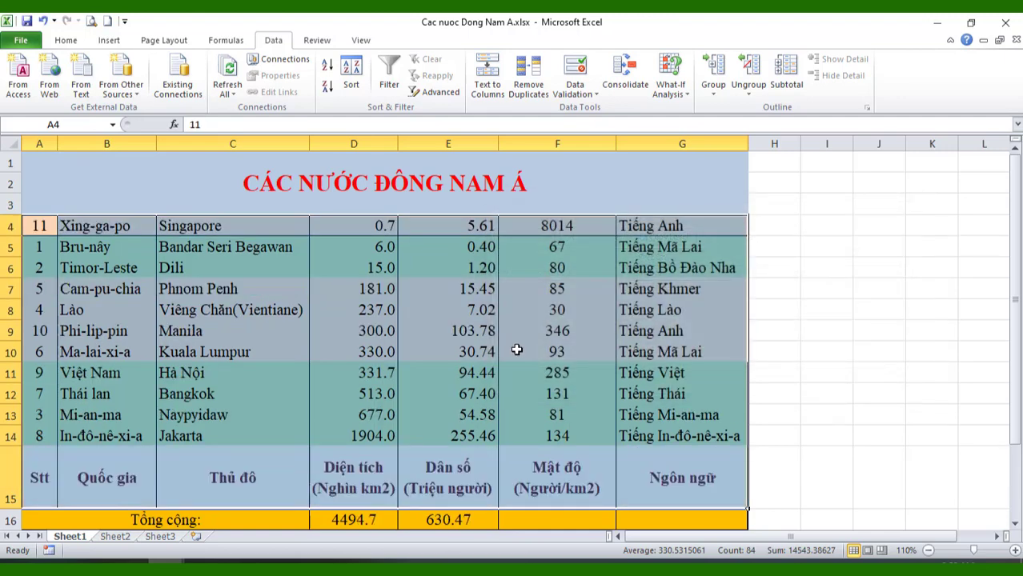
click(517, 350)
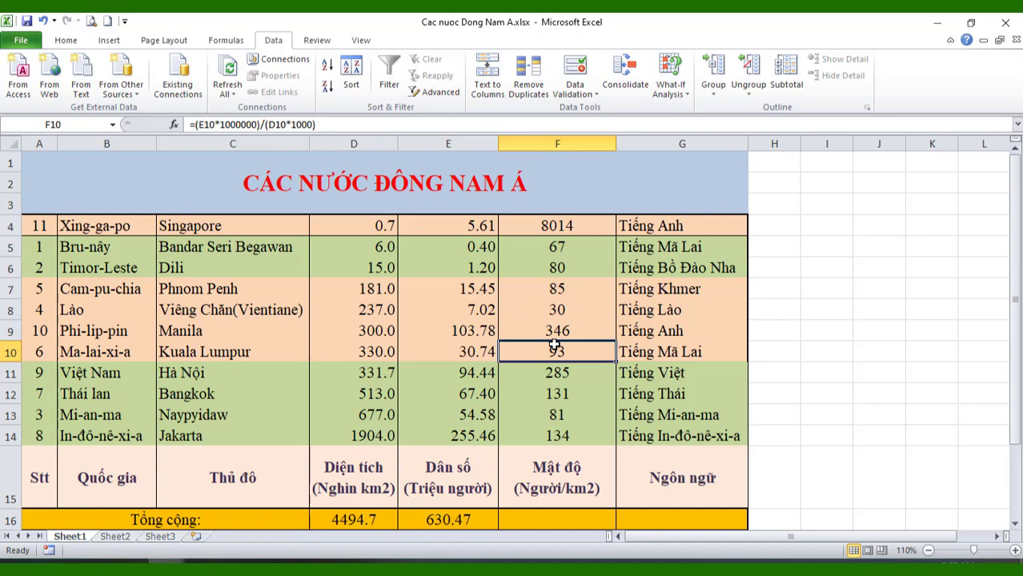
key(ctrl+z)
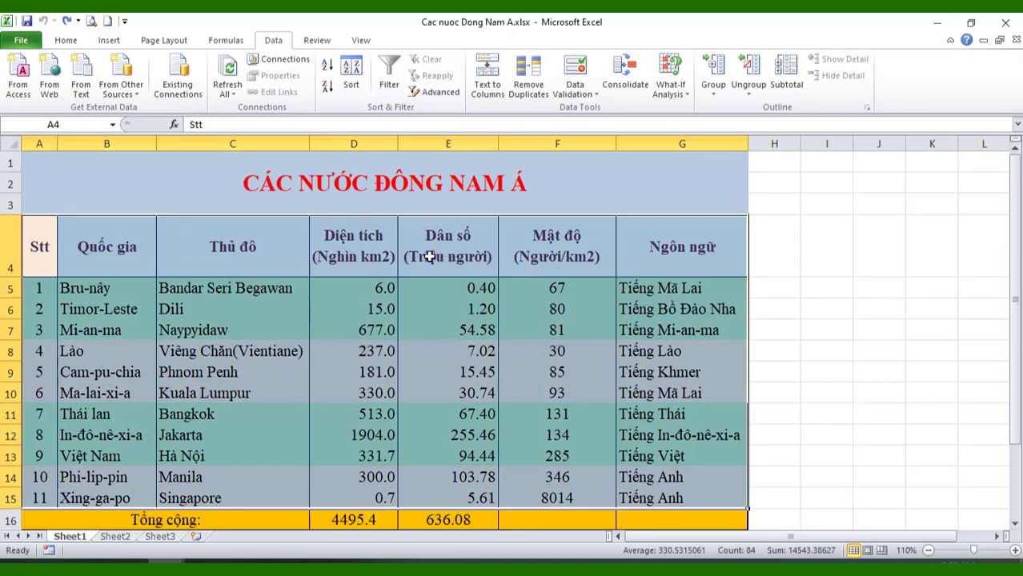
Select country rows A5:G15, excluding the header, and open the Sort dialog
click(879, 350)
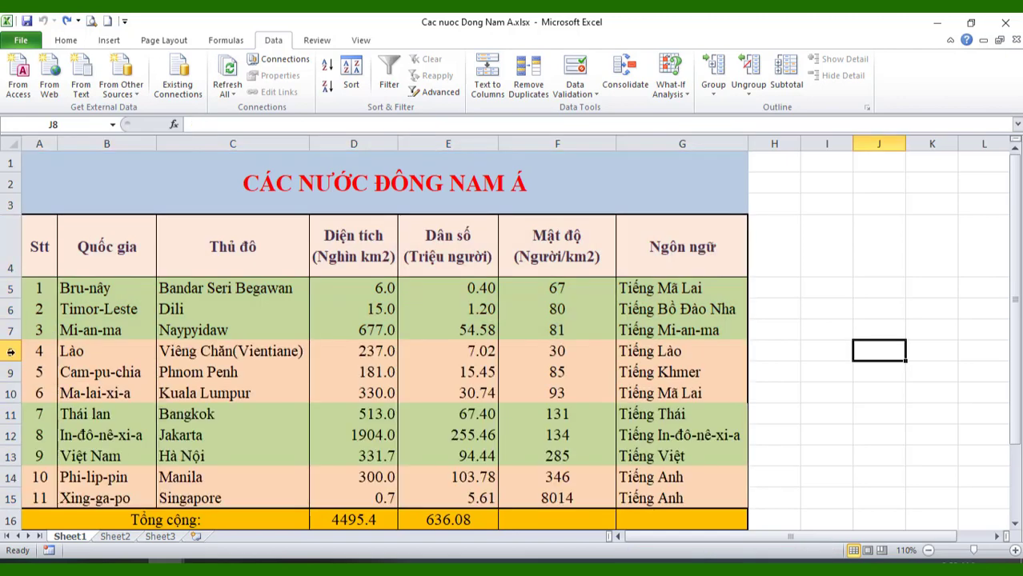
mouse_move(37, 287)
mouse_down()
mouse_move(653, 430)
mouse_move(672, 496)
mouse_up()
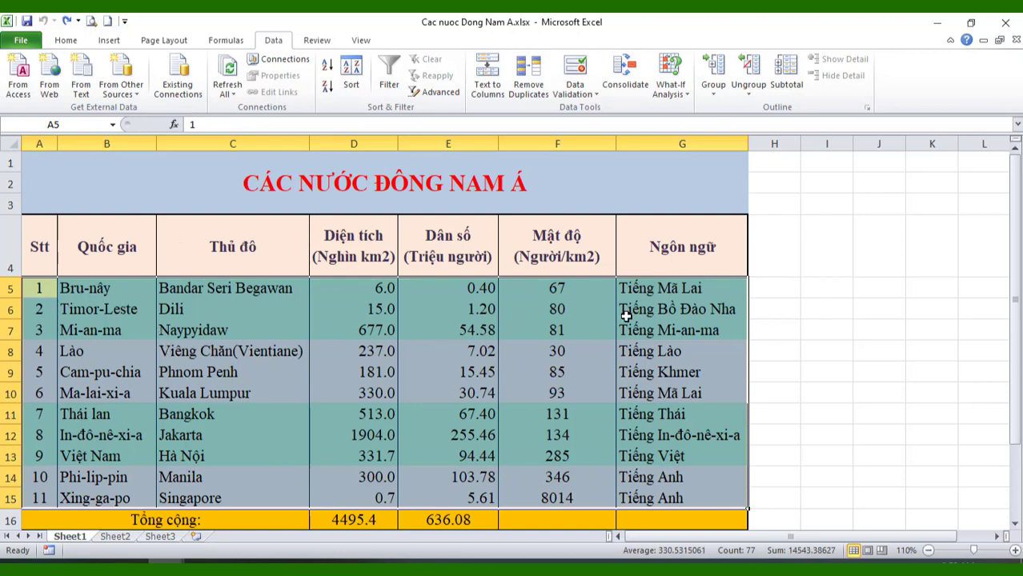
click(353, 81)
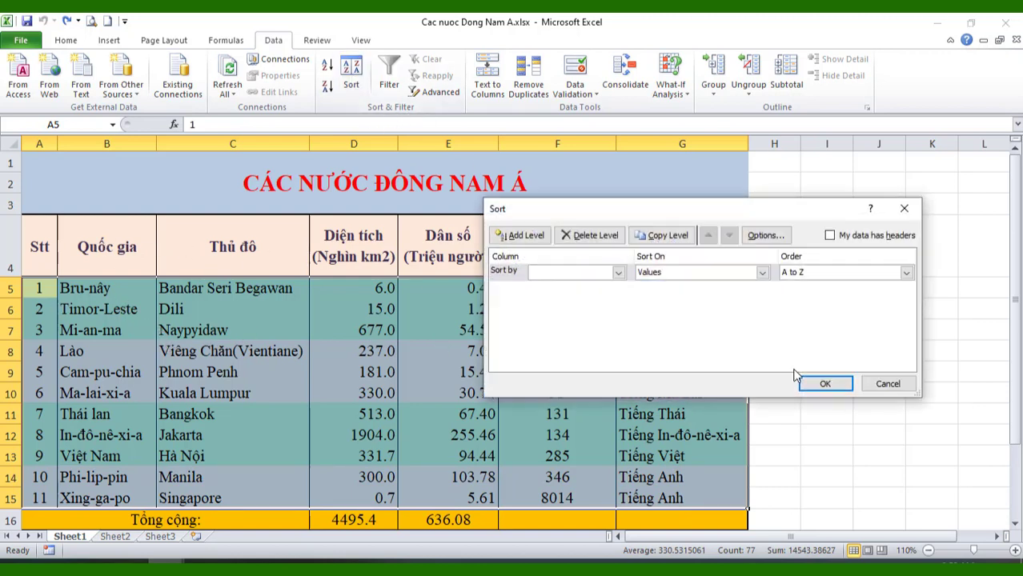
Sort the country rows by column D (Diện tích), smallest to largest
click(617, 273)
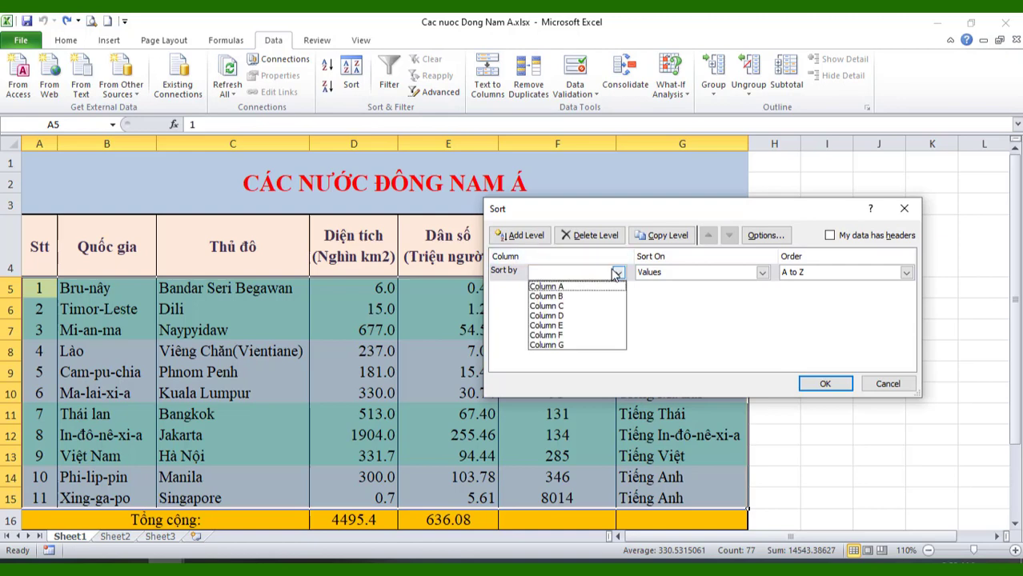
click(575, 316)
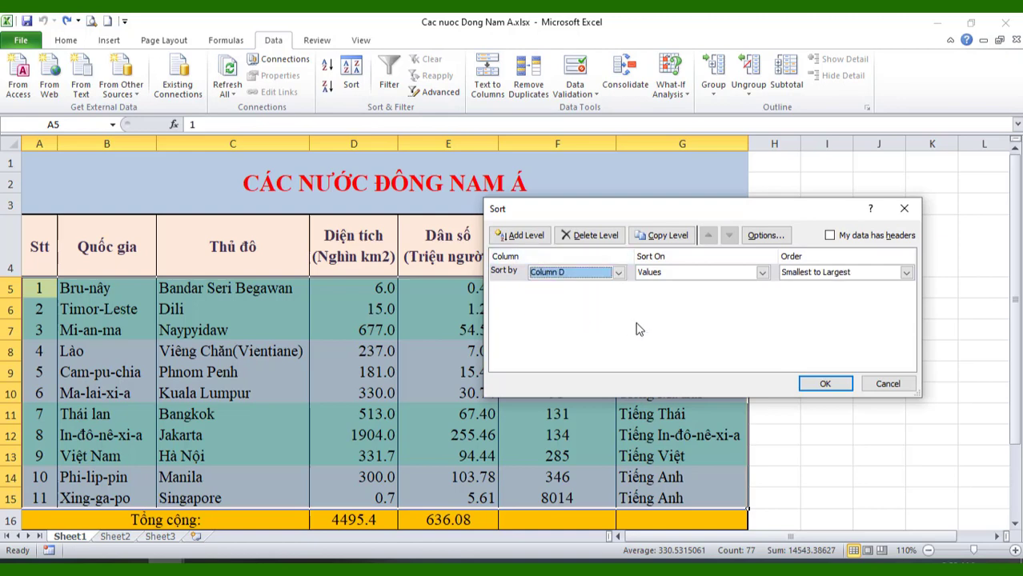
click(824, 384)
Check cells F9, D5, D15, D4 and the D16 total after the sort
click(553, 372)
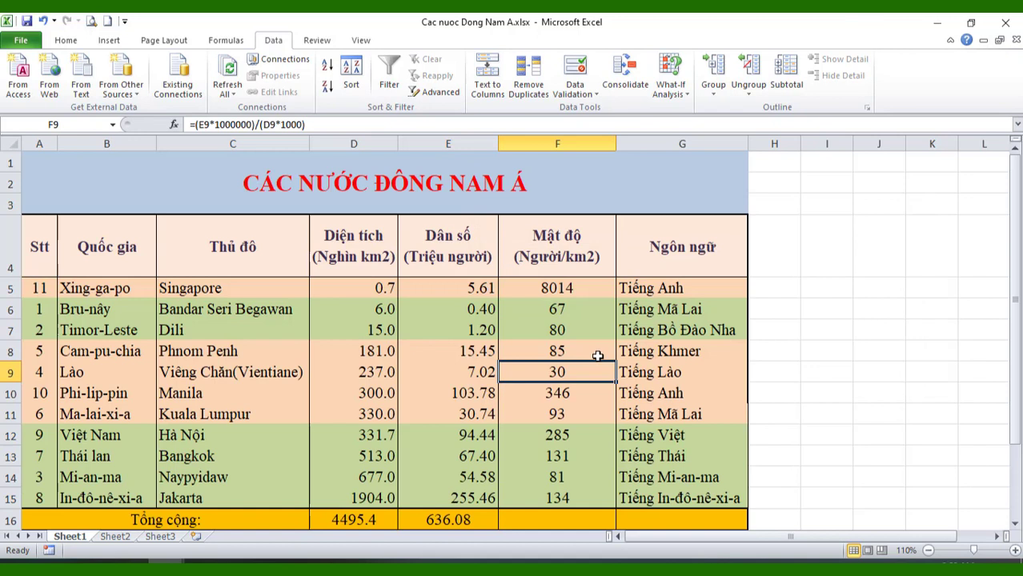
click(383, 289)
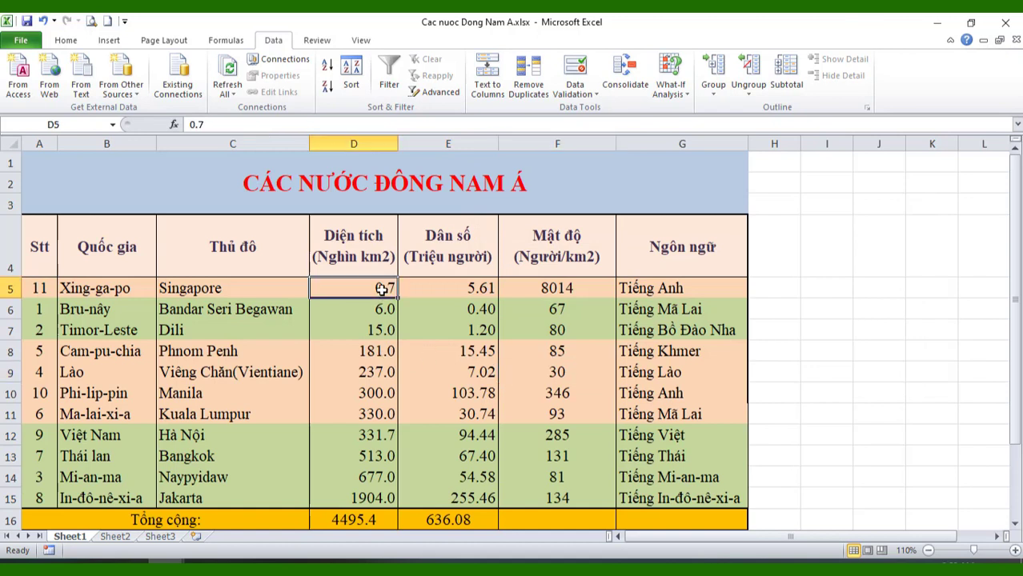
click(373, 498)
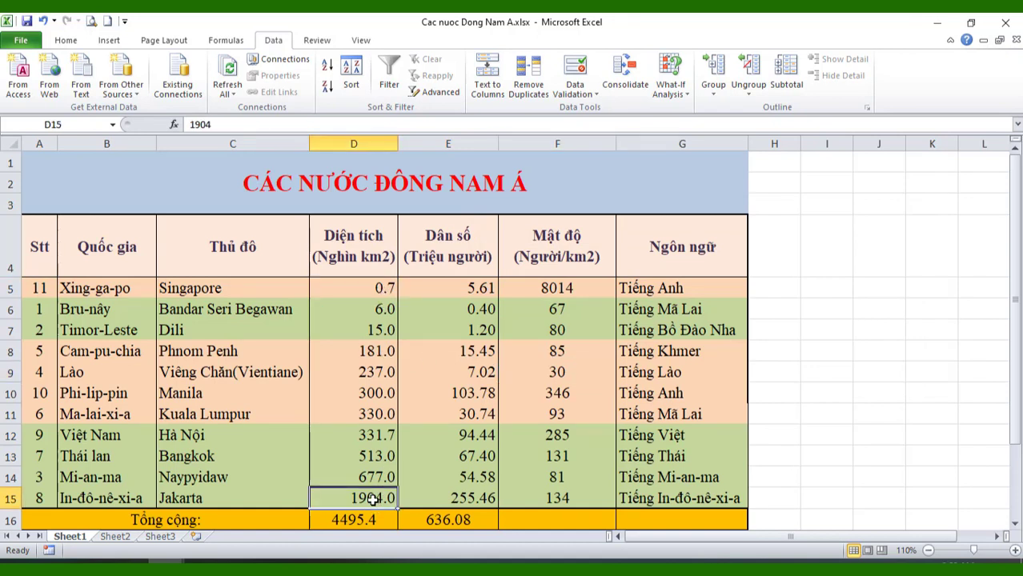
click(394, 247)
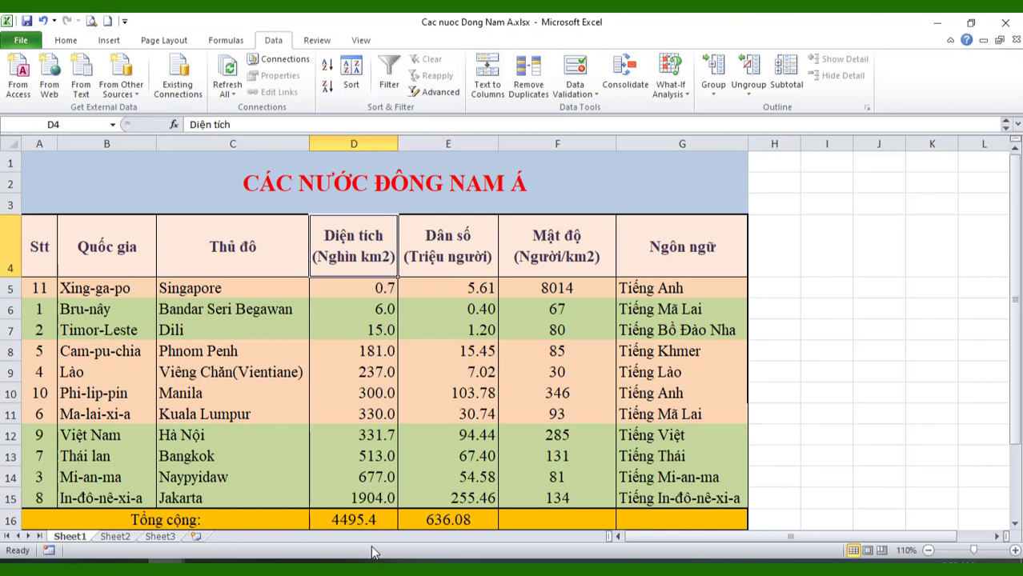
click(365, 522)
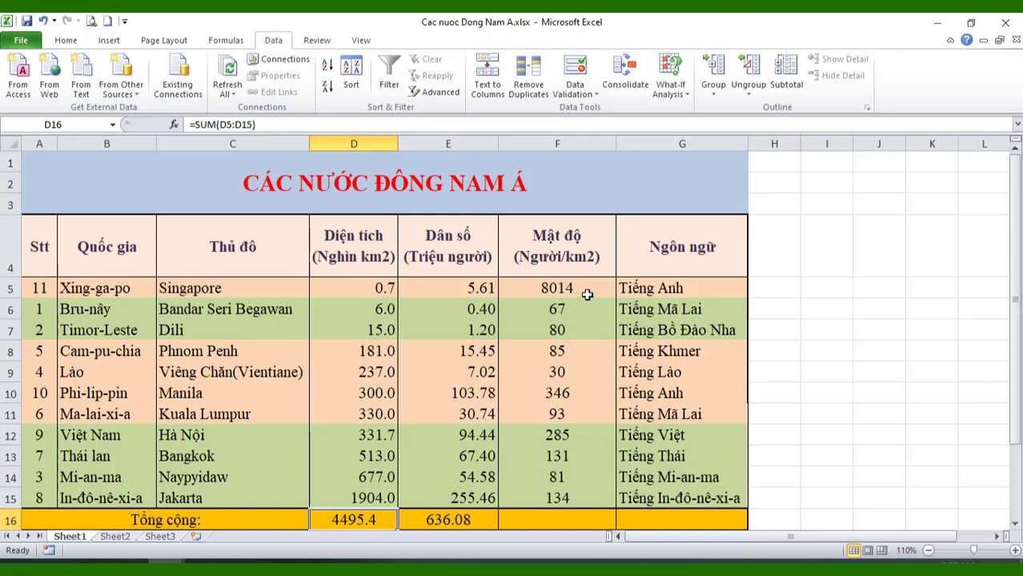
Sort A5:G15 by column F (Mật độ), largest to smallest
mouse_move(38, 290)
mouse_down()
mouse_move(509, 355)
mouse_move(673, 488)
mouse_up()
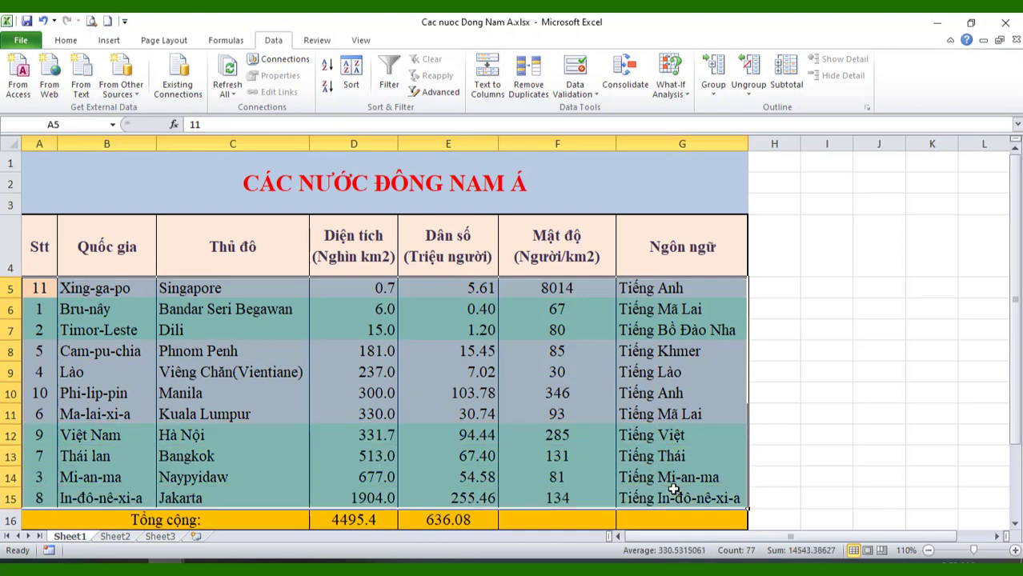
click(350, 82)
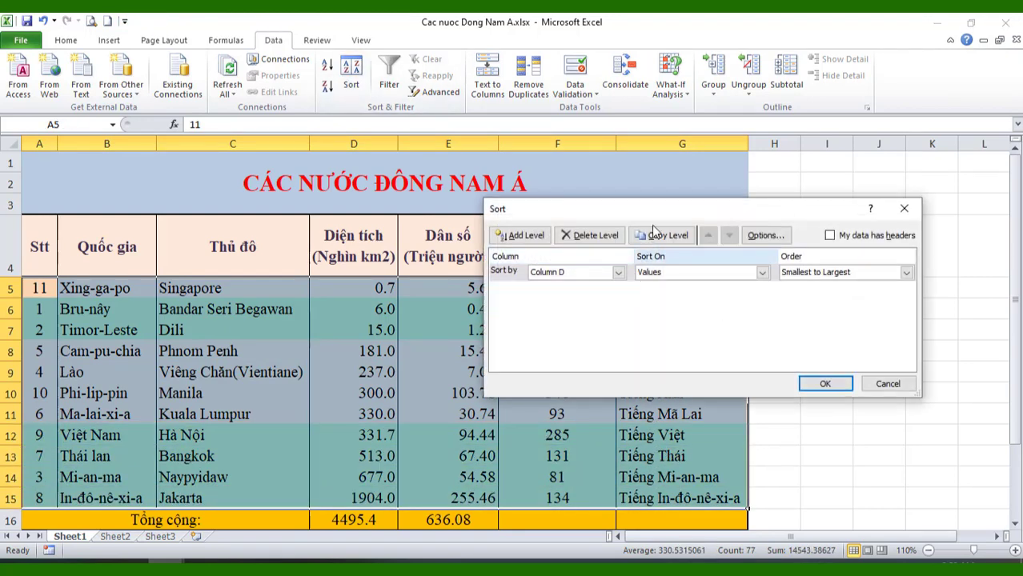
mouse_move(663, 205)
mouse_down()
mouse_move(617, 275)
mouse_move(598, 269)
mouse_up()
click(553, 330)
click(491, 394)
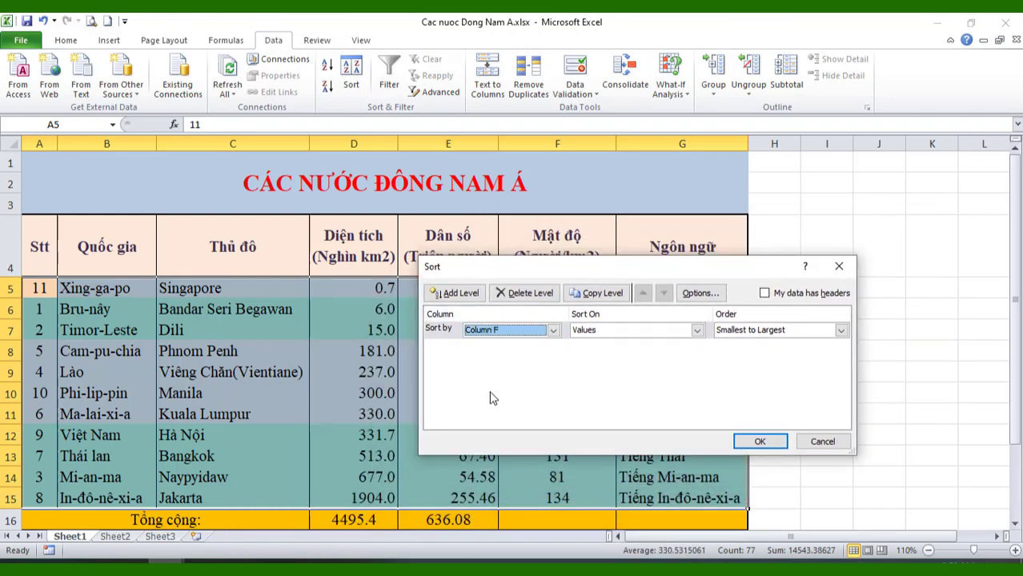
click(841, 330)
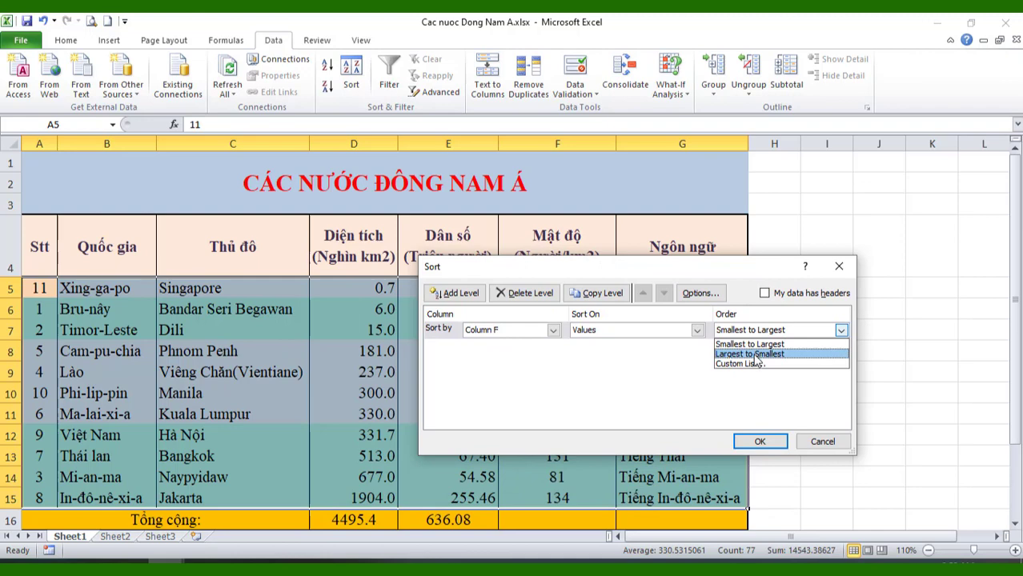
click(755, 355)
click(764, 442)
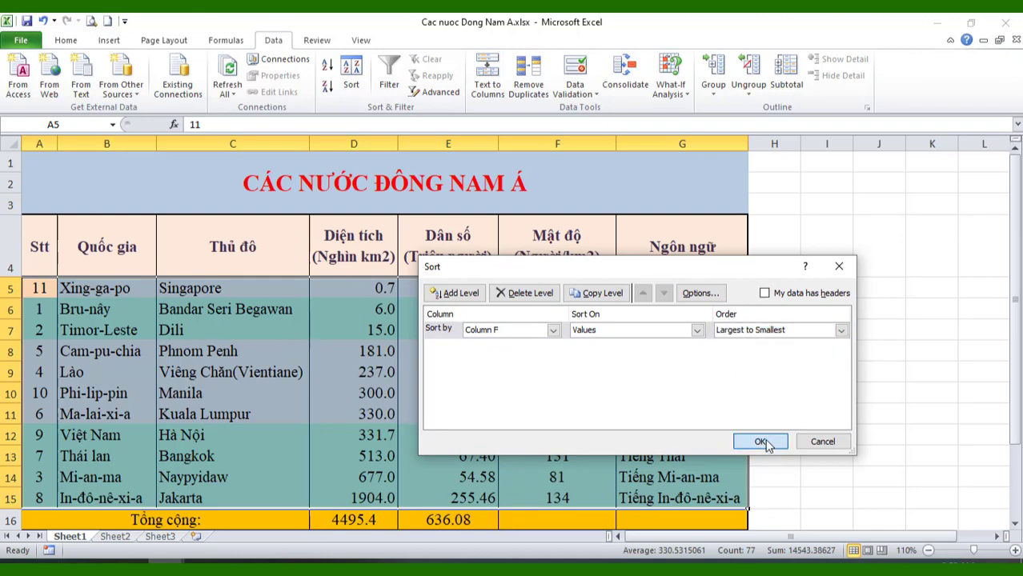
Check the density formulas in F8 and F5
click(831, 395)
click(564, 348)
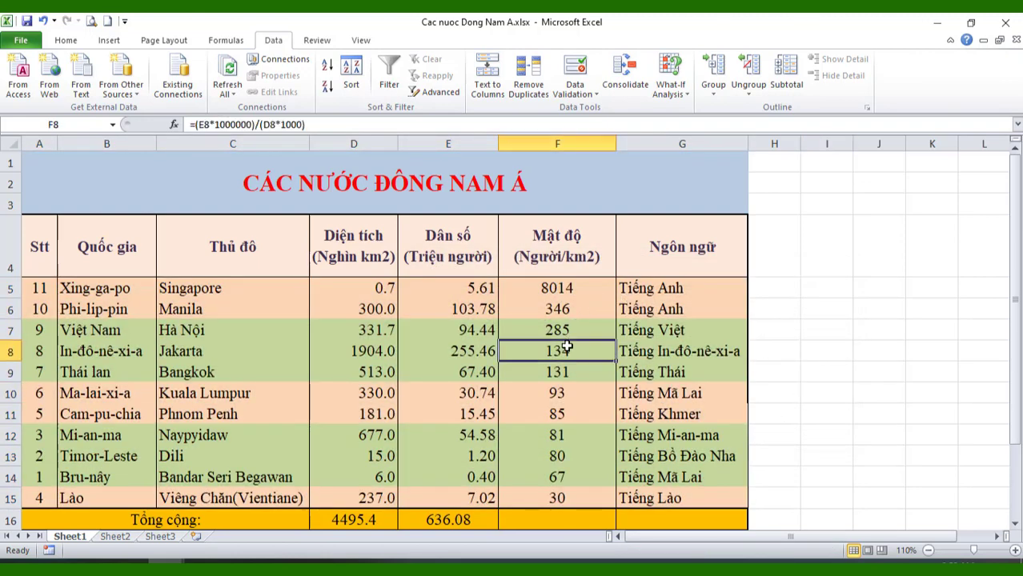
click(577, 295)
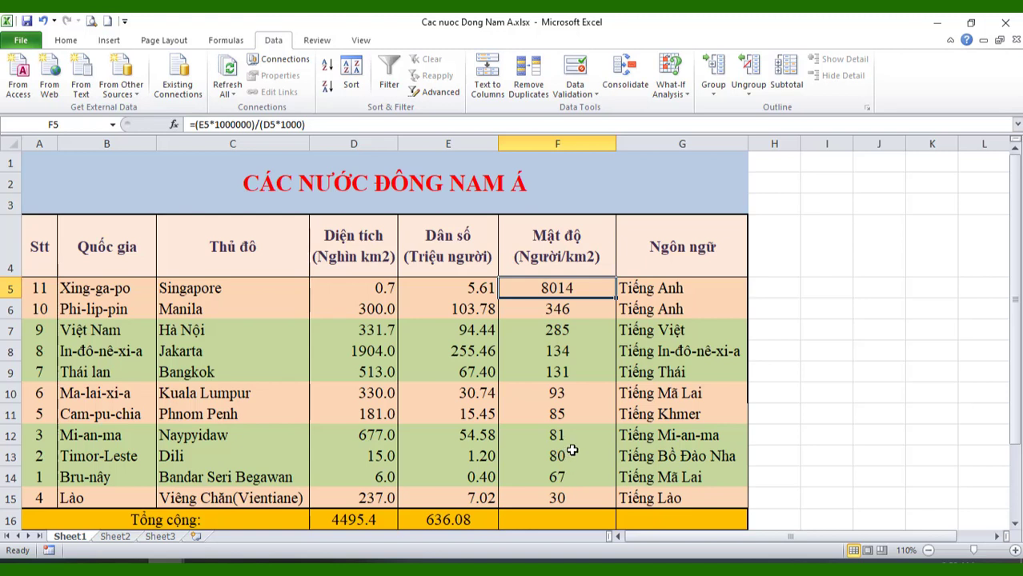
click(459, 386)
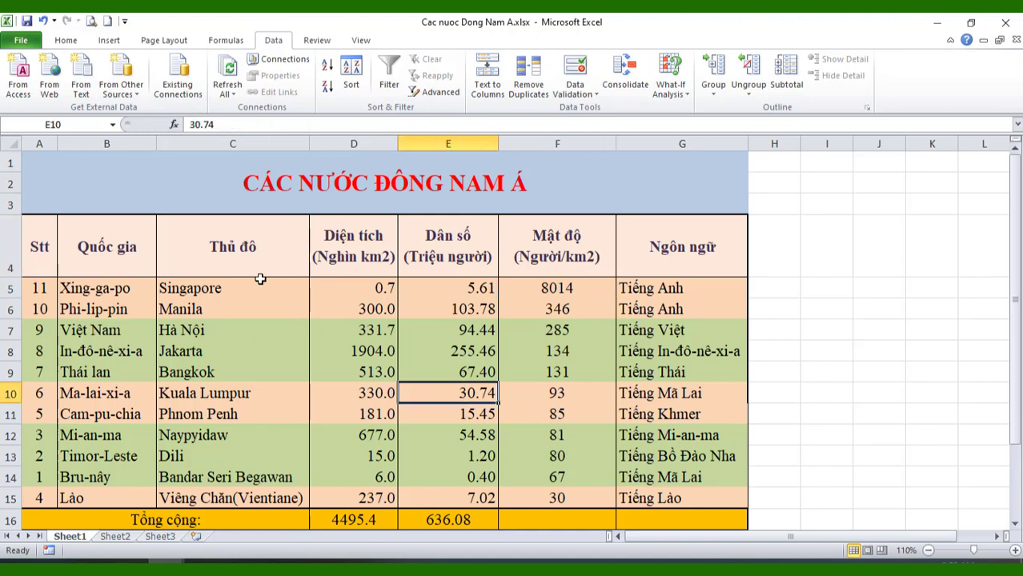
drag(42, 290, 643, 495)
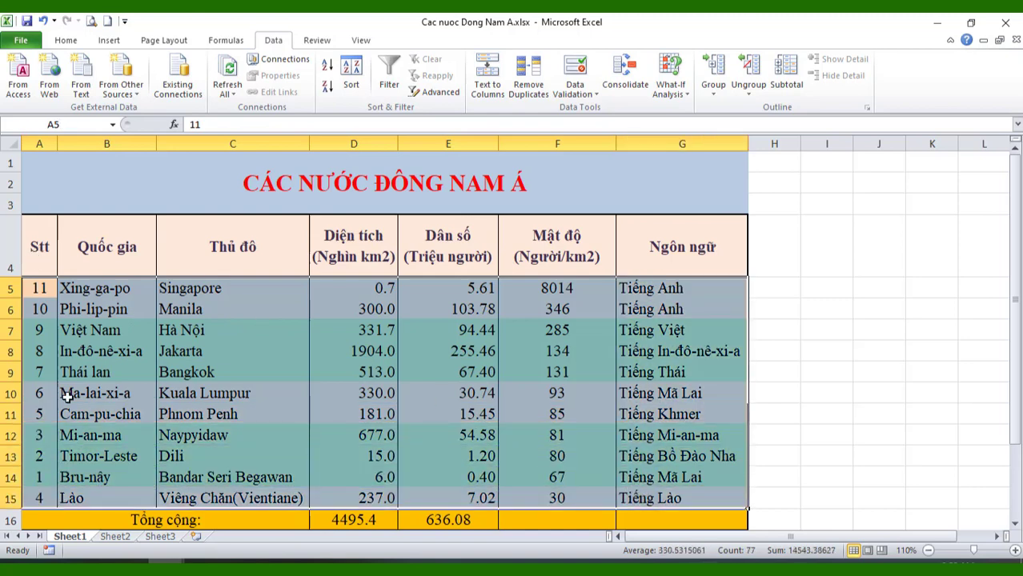
click(350, 76)
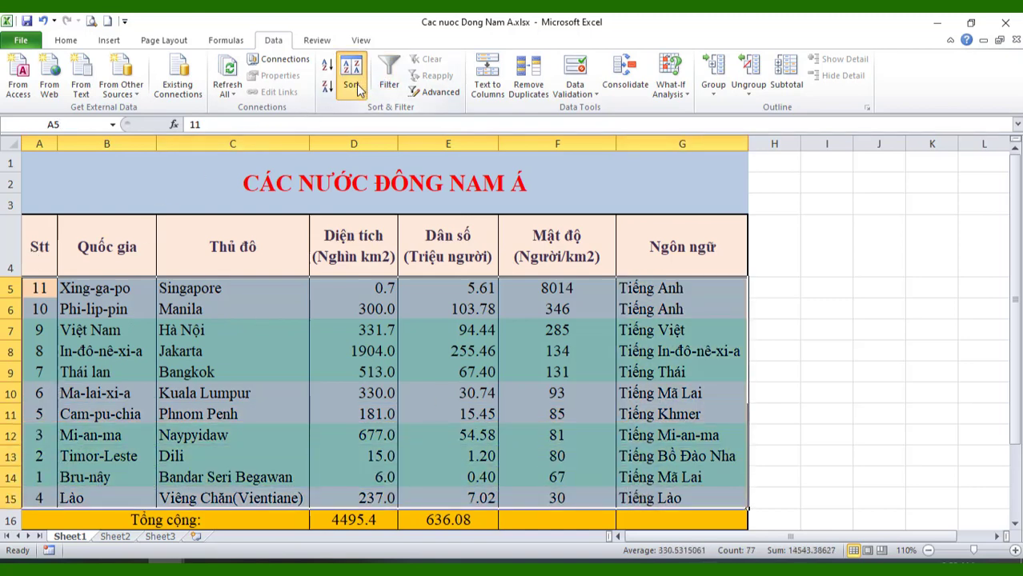
click(552, 331)
click(512, 344)
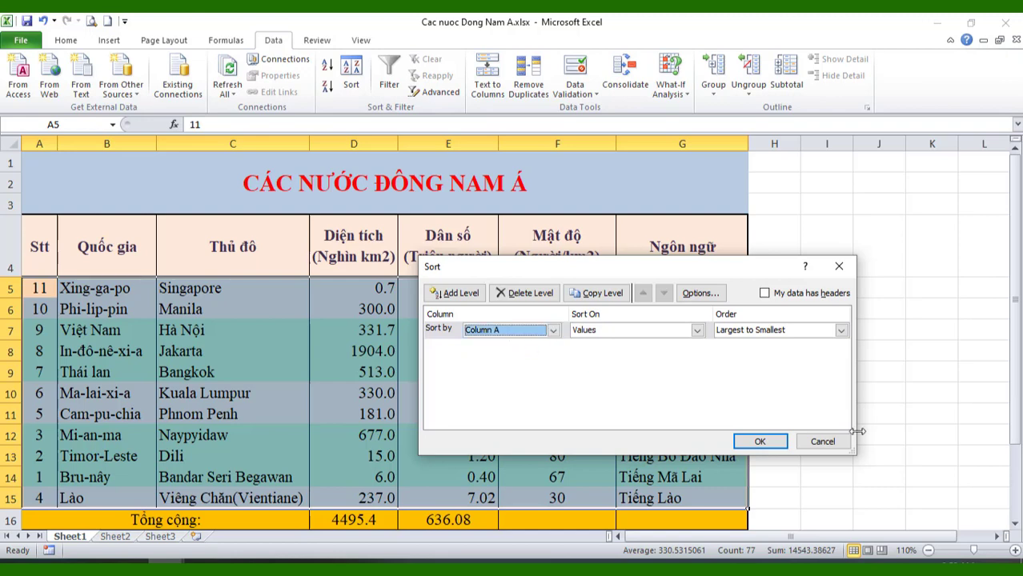
click(756, 335)
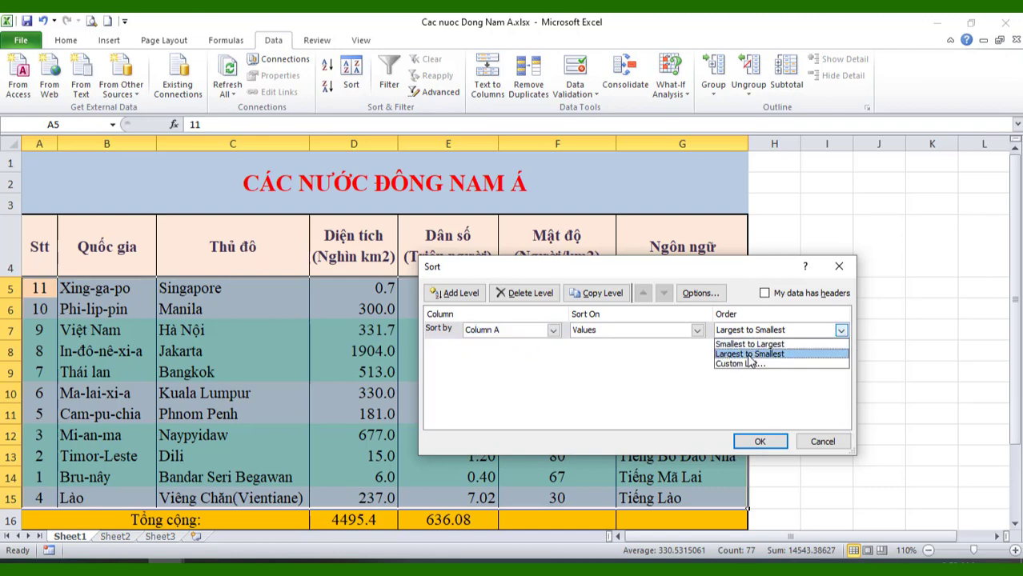
click(747, 349)
click(758, 443)
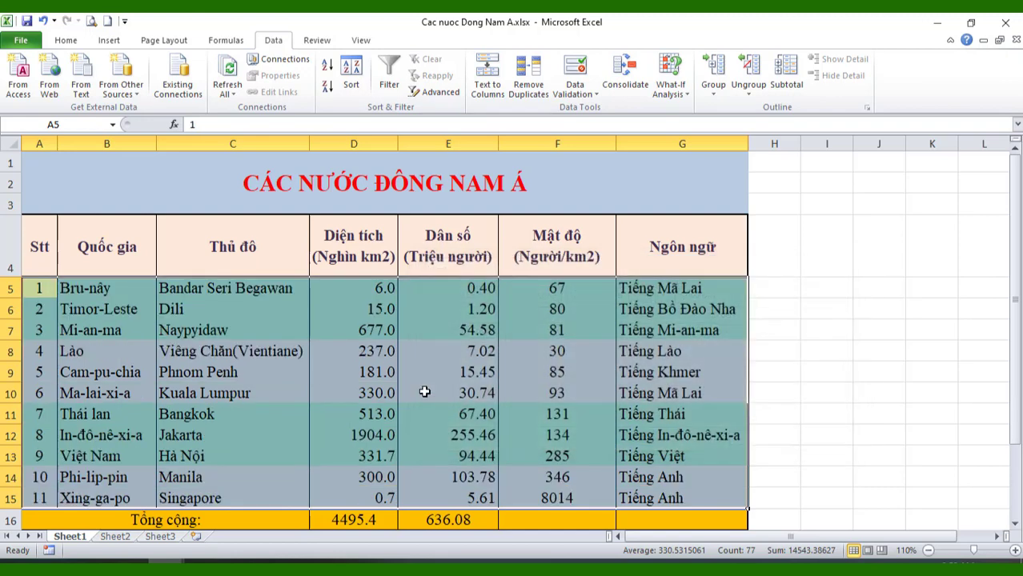
click(324, 394)
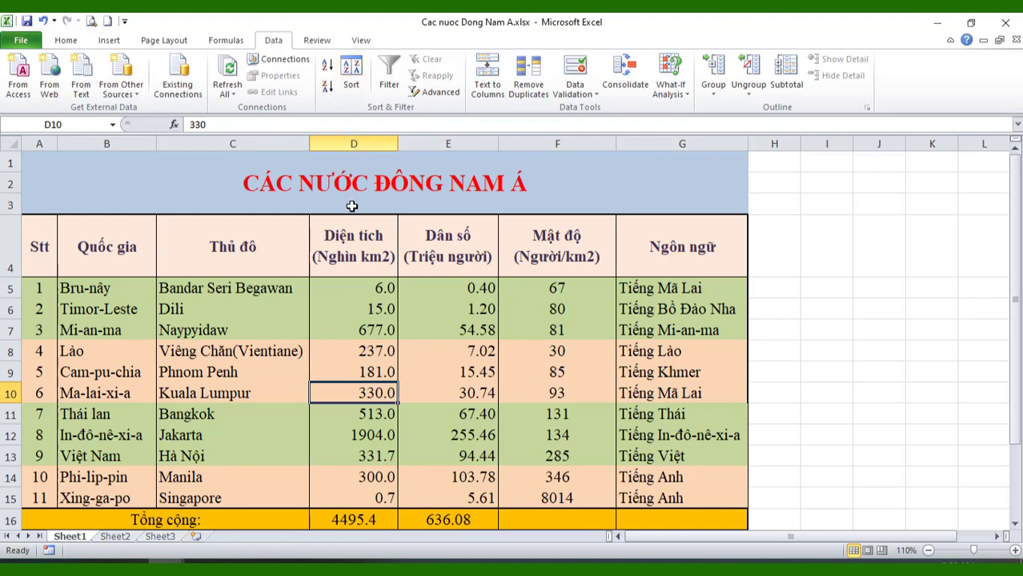
click(356, 345)
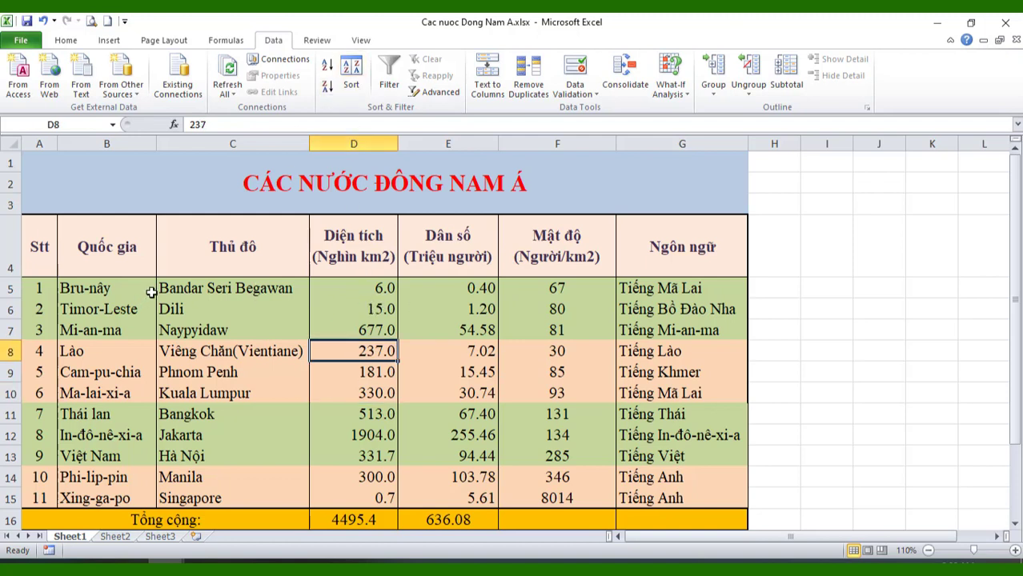
Add AutoFilter dropdown arrows to the Southeast Asia table's header row 4, starting from the Stt header
mouse_move(38, 240)
mouse_down()
mouse_move(485, 316)
mouse_move(672, 498)
mouse_up()
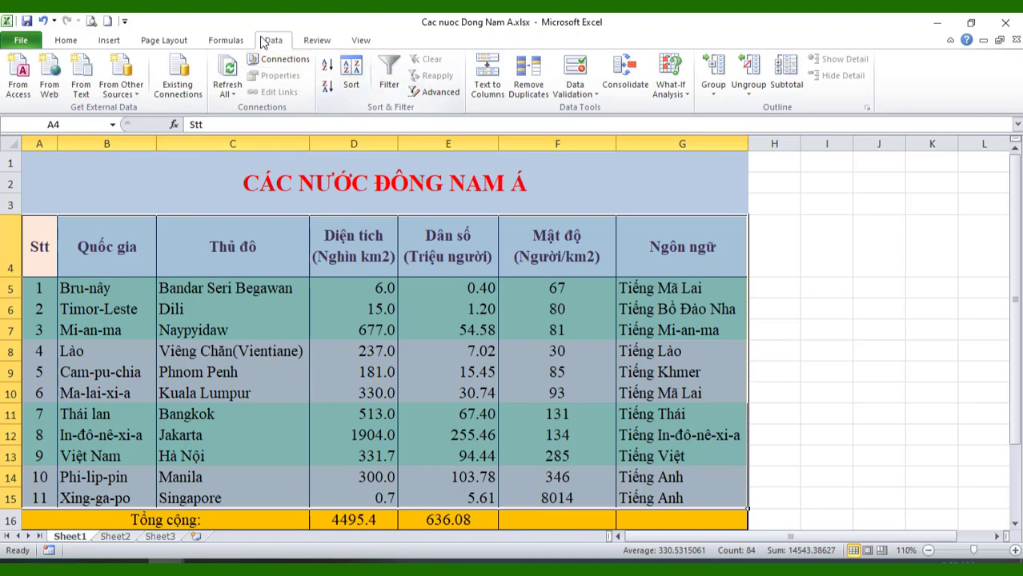
click(389, 80)
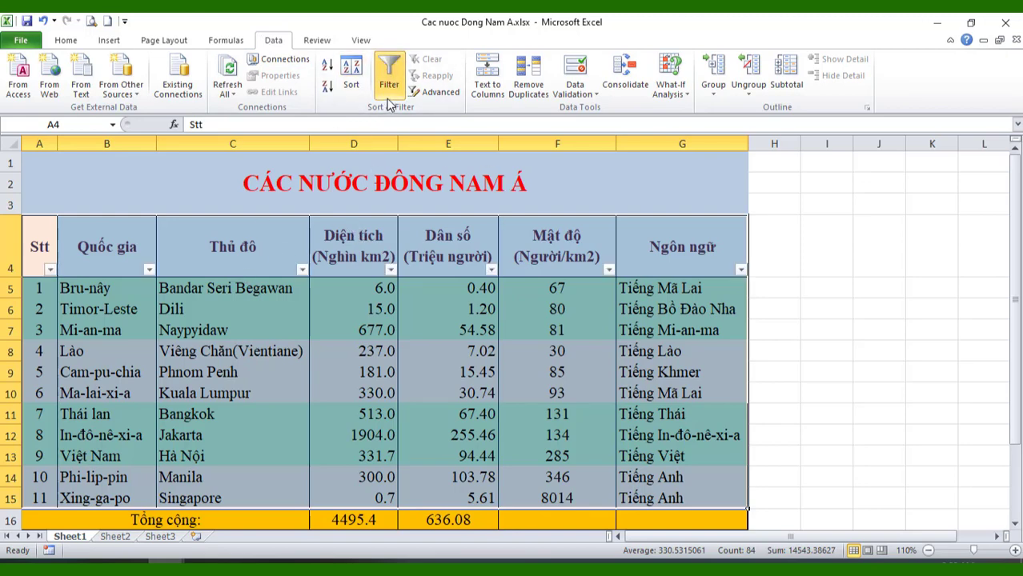
click(448, 372)
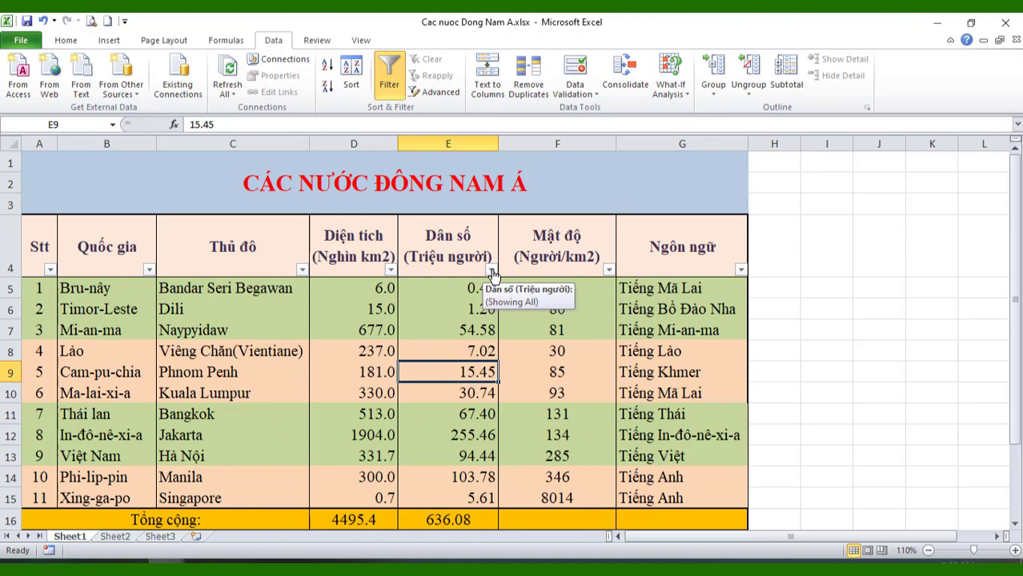
click(392, 270)
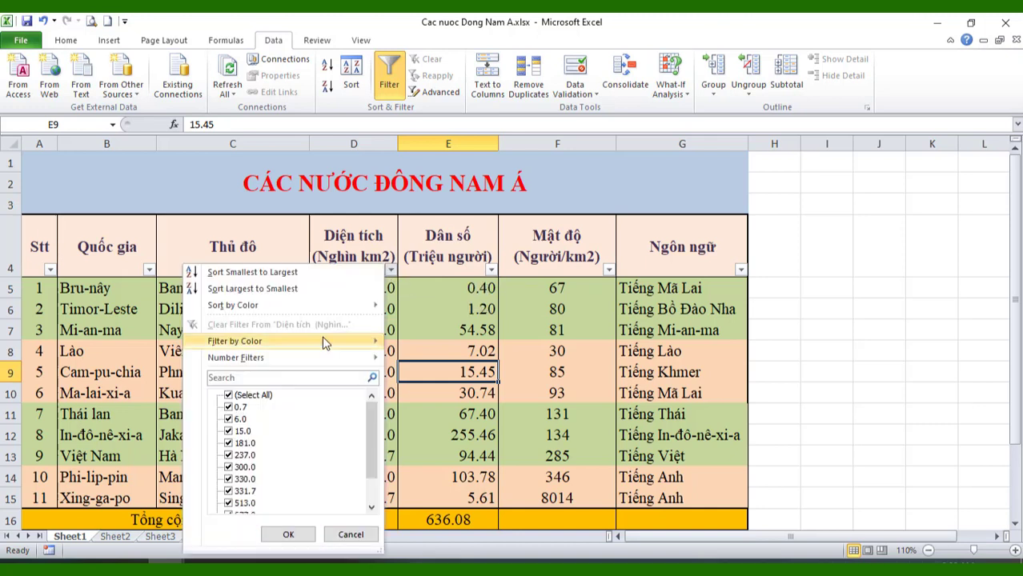
mouse_move(323, 357)
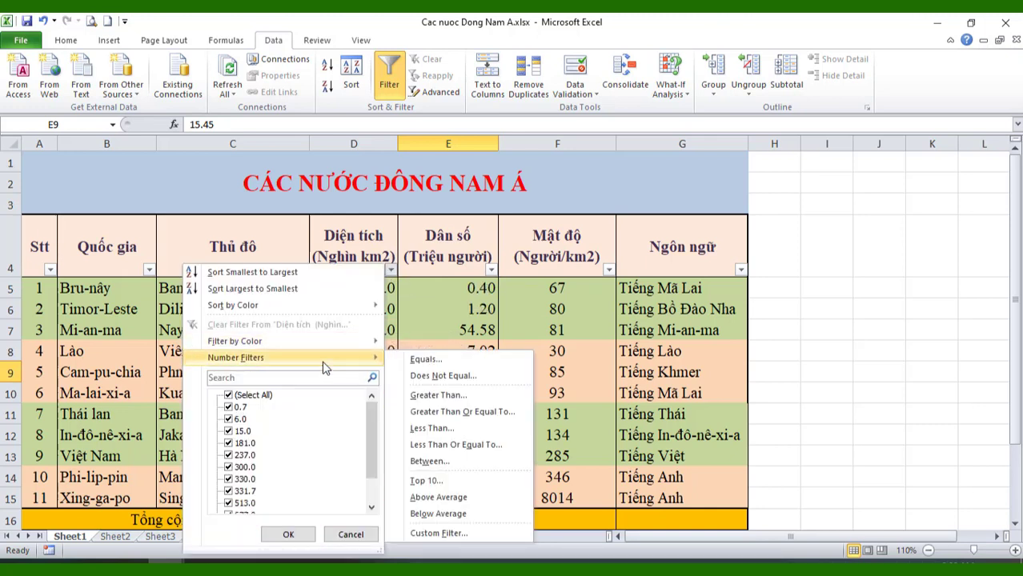
click(432, 481)
click(604, 350)
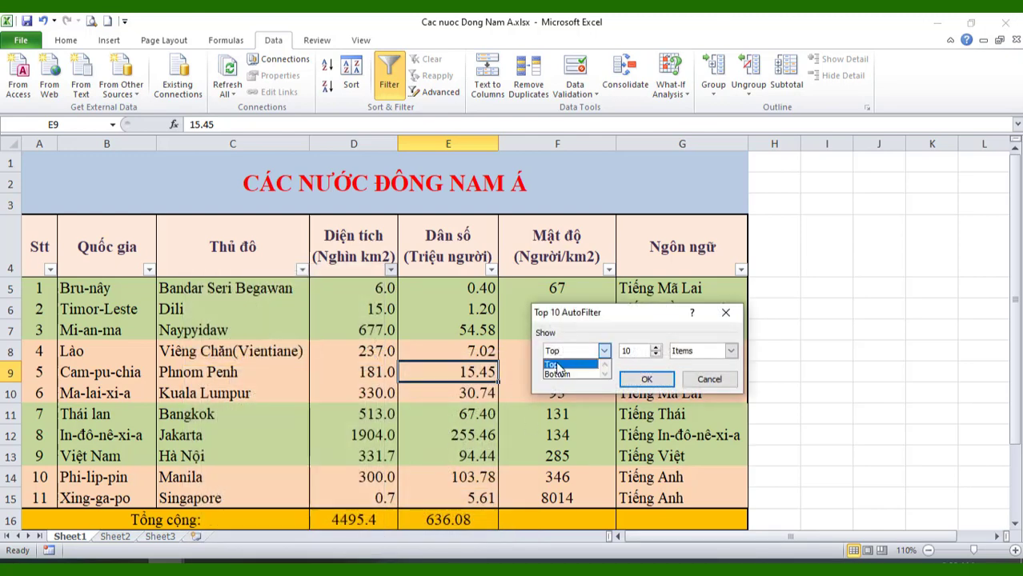
click(560, 361)
double_click(637, 351)
text(5)
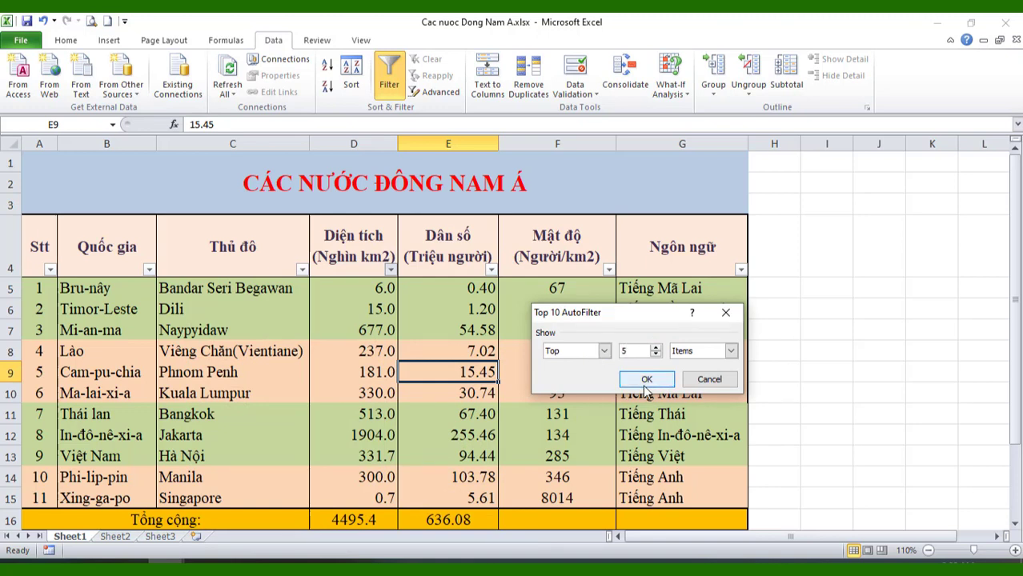
click(647, 380)
click(879, 371)
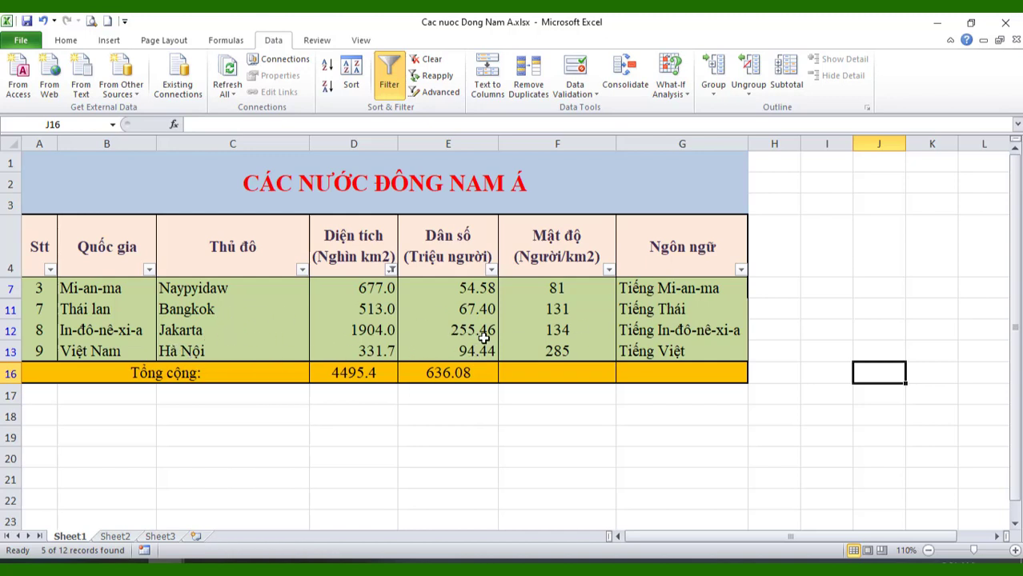
click(457, 293)
click(463, 309)
click(464, 330)
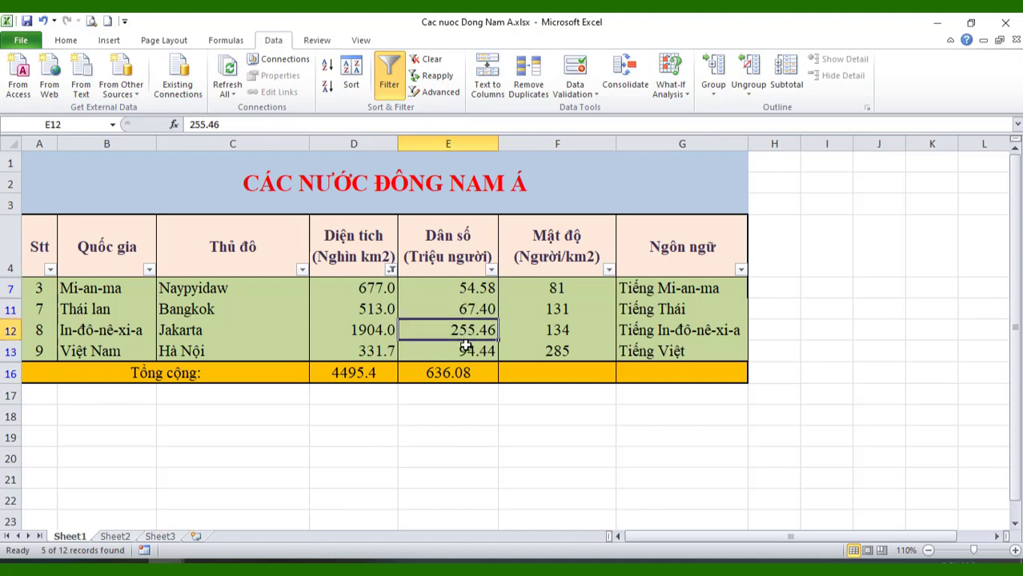
click(366, 290)
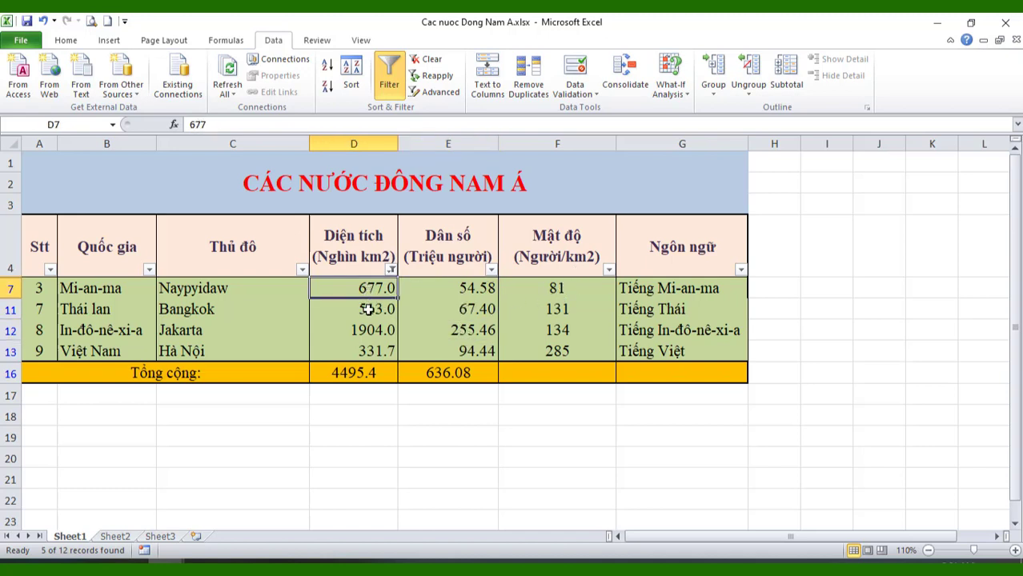
click(370, 309)
click(365, 329)
click(366, 351)
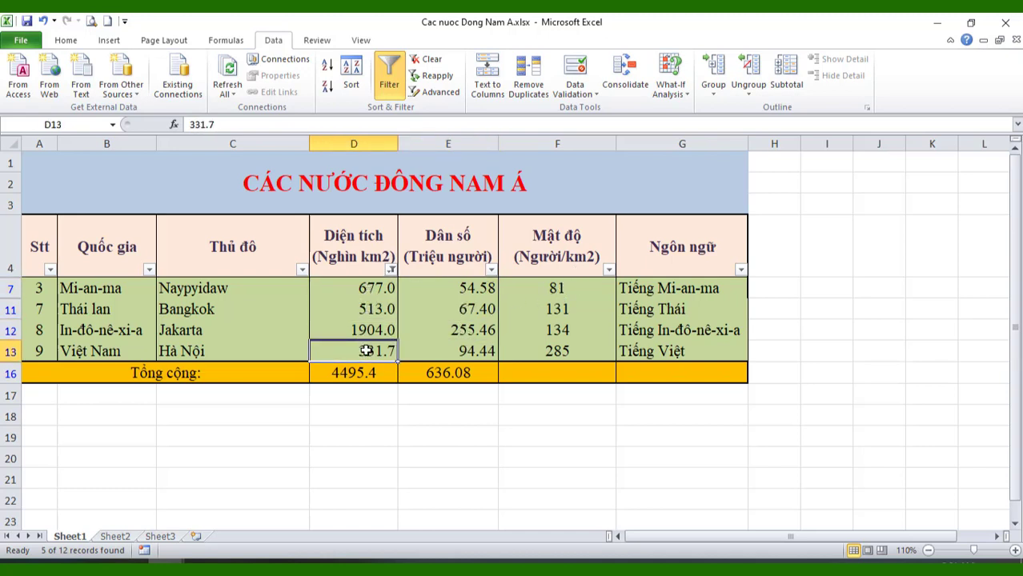
click(352, 437)
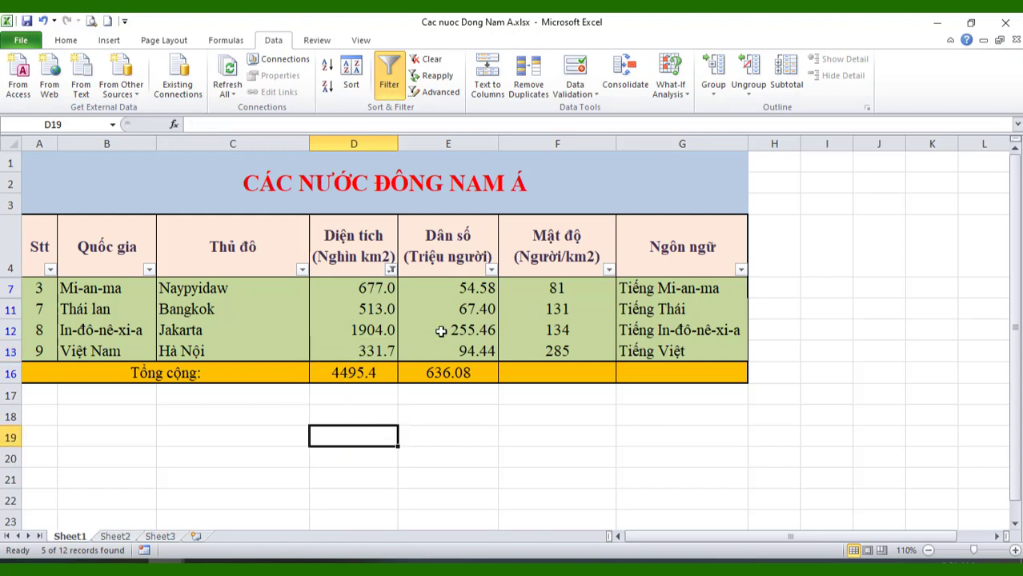
click(391, 270)
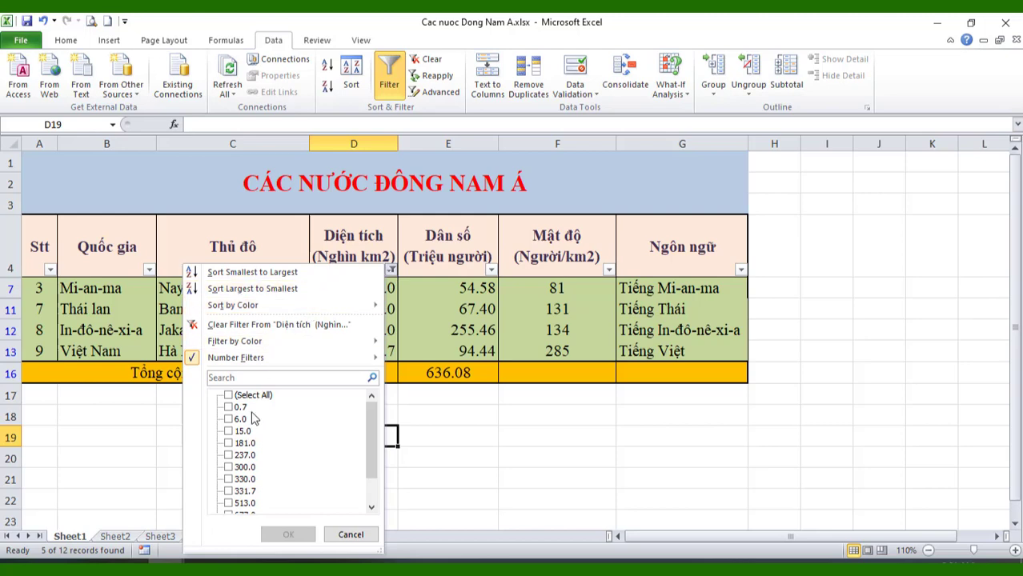
click(238, 324)
click(441, 454)
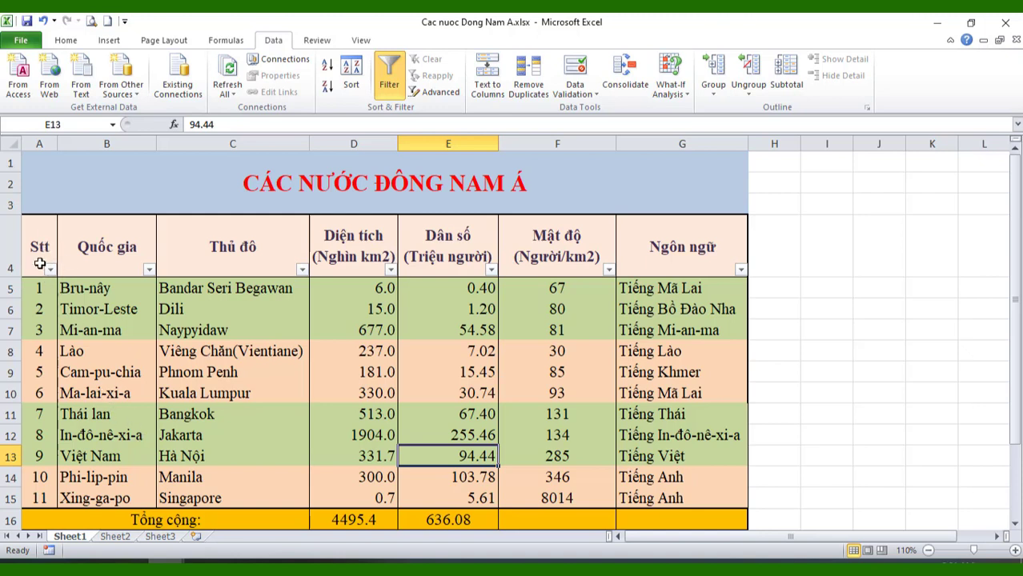
Filter the Dân số column to the bottom 3 population values
click(374, 353)
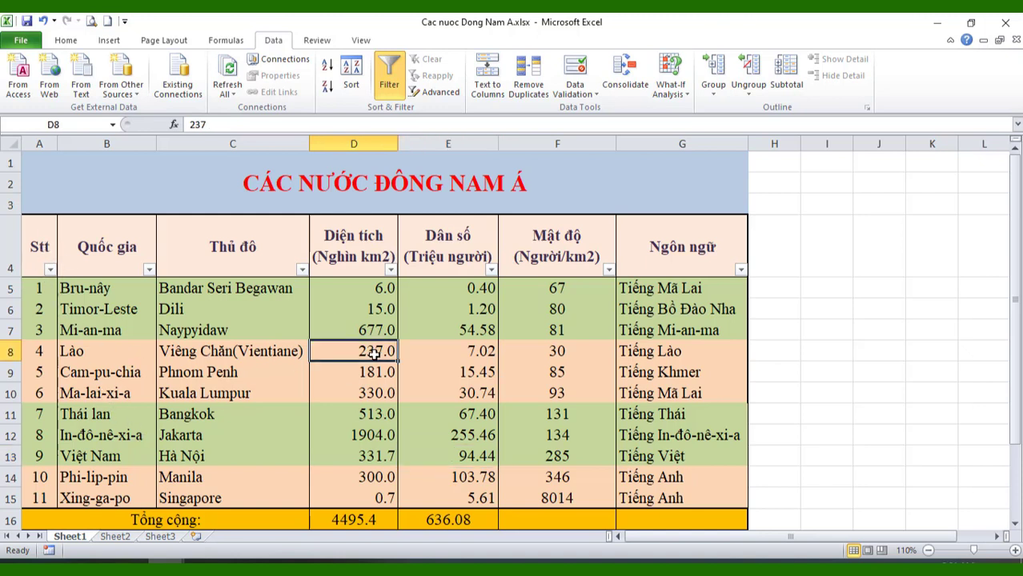
click(492, 269)
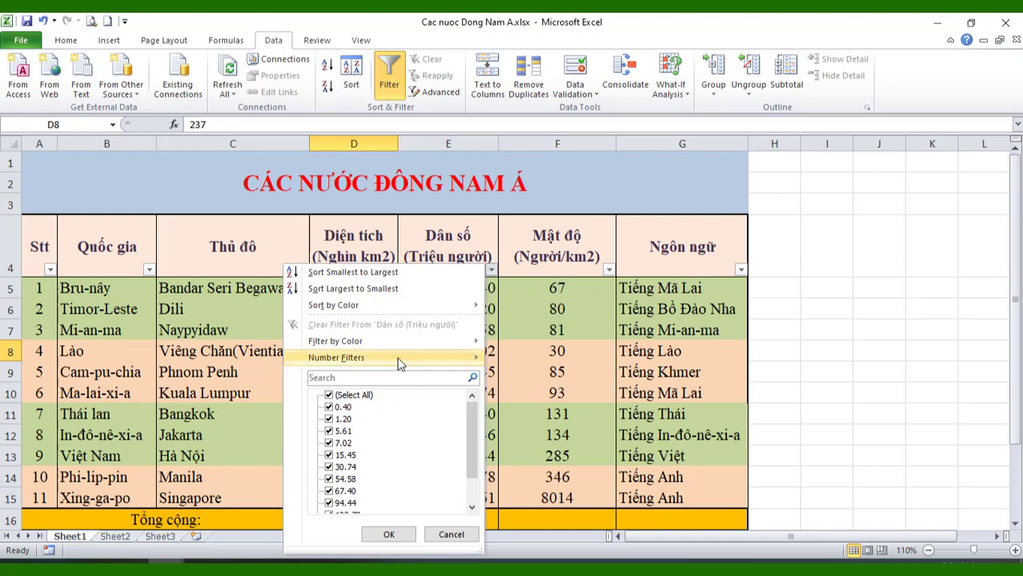
mouse_move(405, 358)
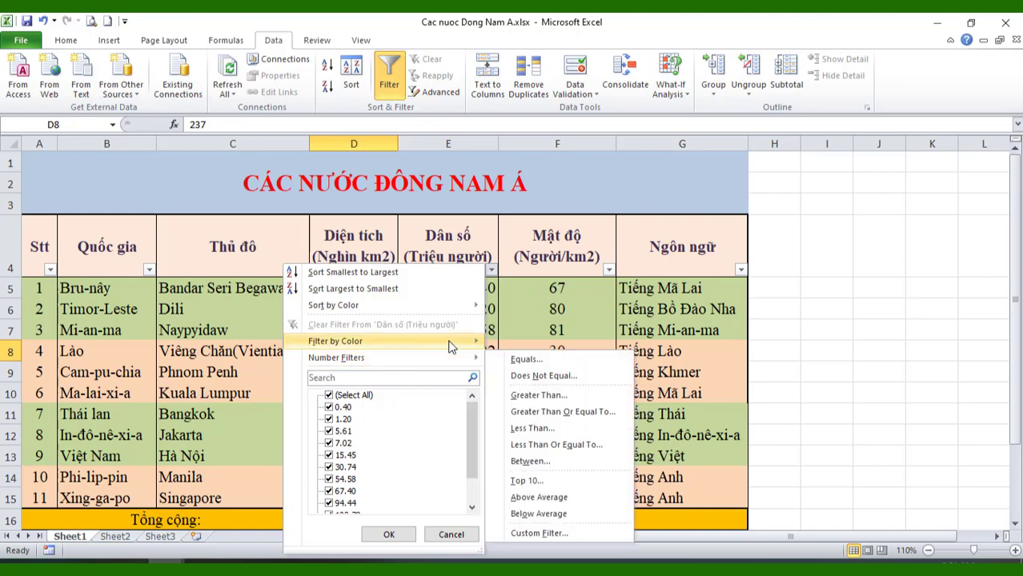
click(528, 481)
click(604, 351)
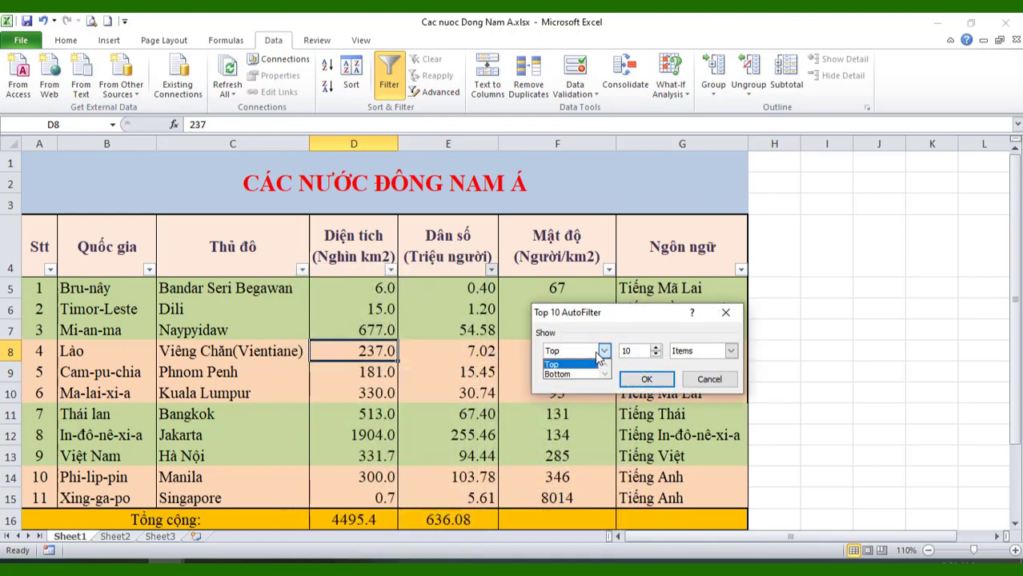
click(556, 374)
click(640, 350)
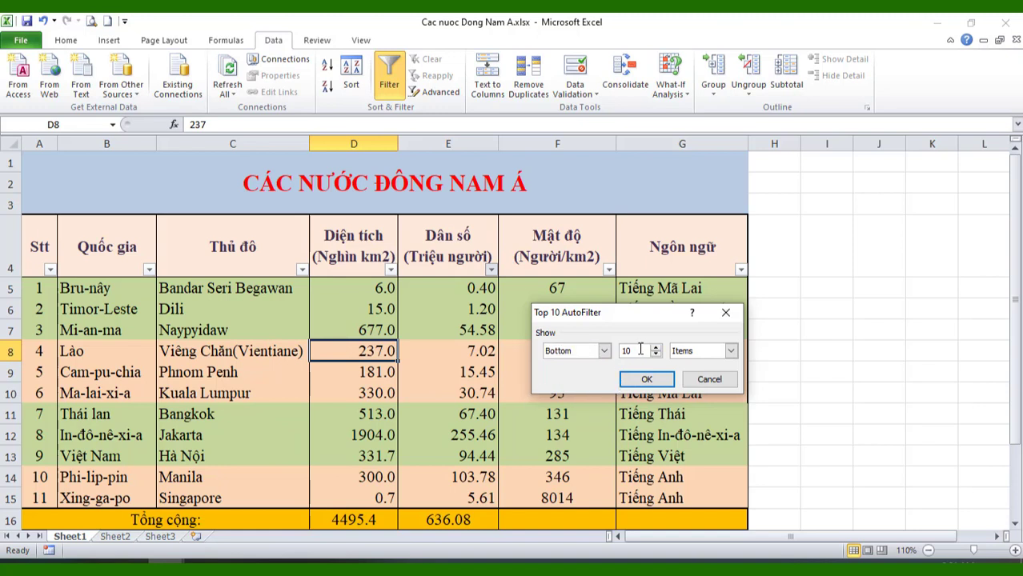
text(3)
click(646, 379)
Check the populations of the filtered countries Bru-nây, Timor-Leste and Xing-ga-po
click(610, 390)
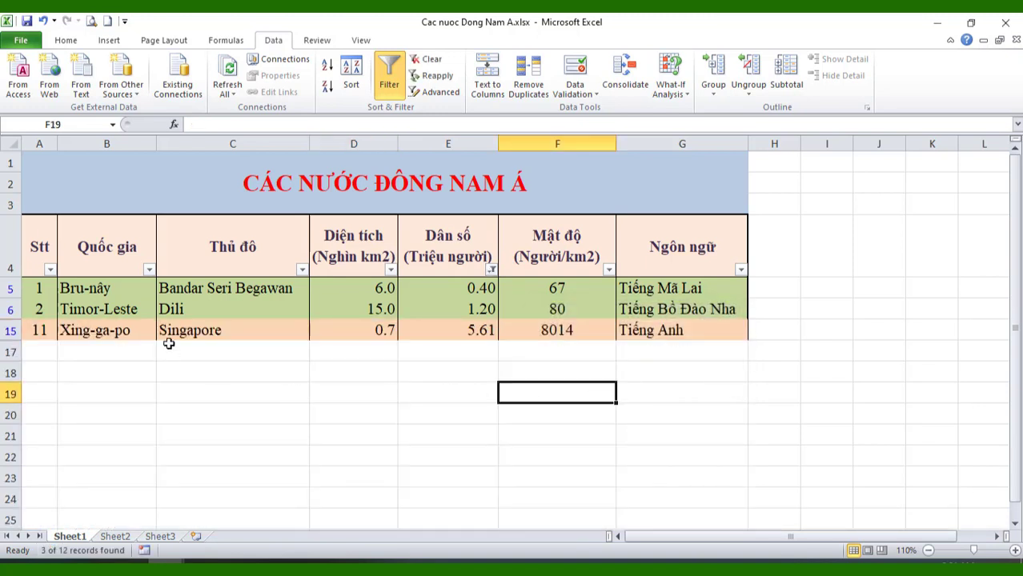
click(325, 307)
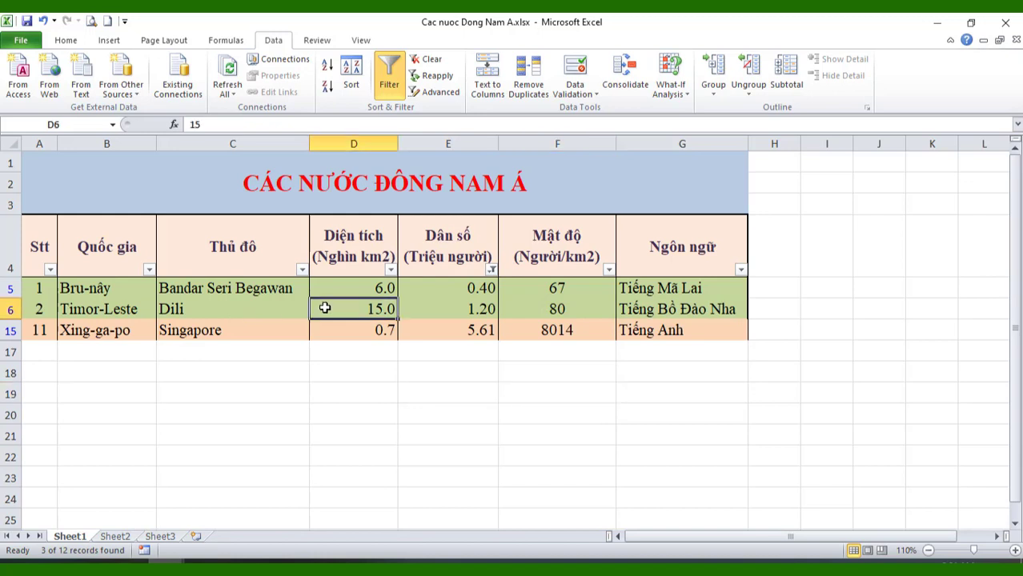
click(453, 285)
click(451, 306)
click(451, 330)
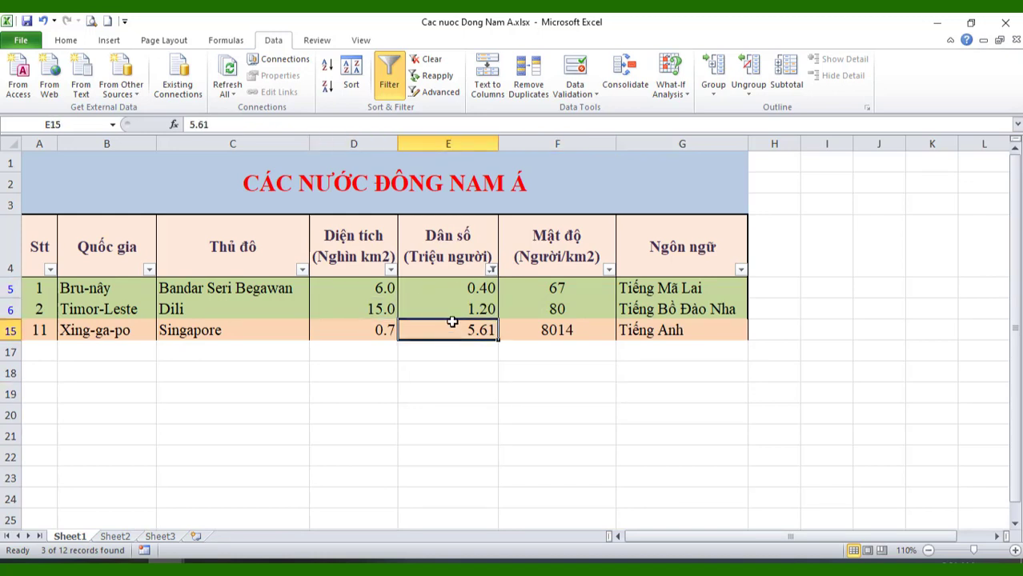
click(454, 284)
click(457, 310)
click(462, 333)
Switch the Dân số filter from Bottom 3 to Top 3 items
click(492, 269)
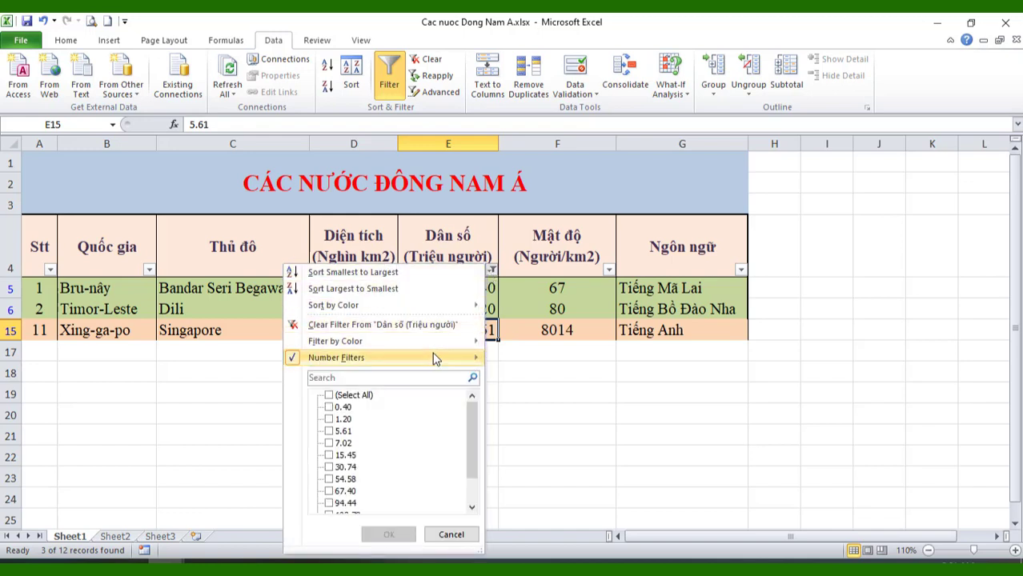
mouse_move(434, 360)
click(547, 479)
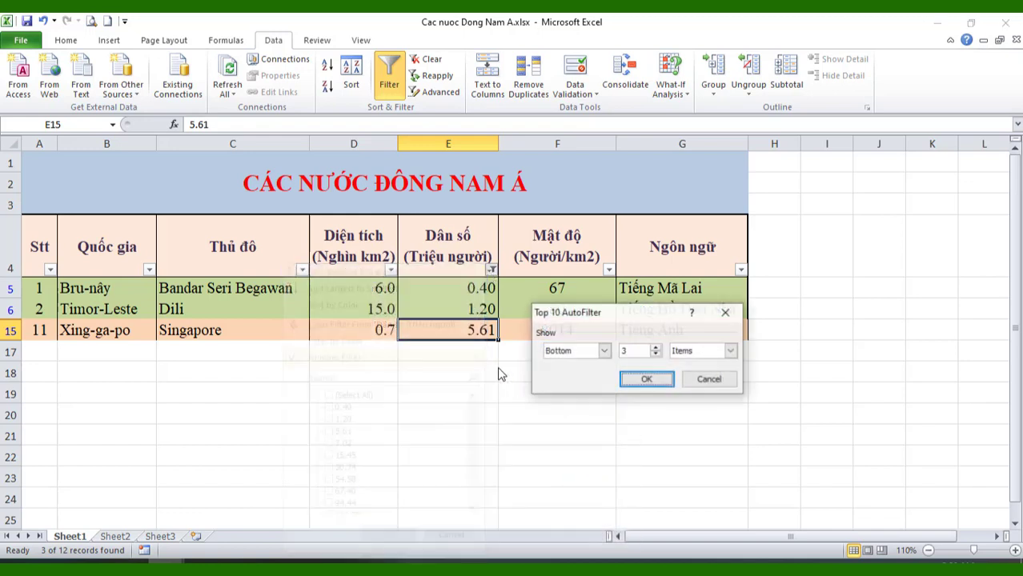
click(605, 350)
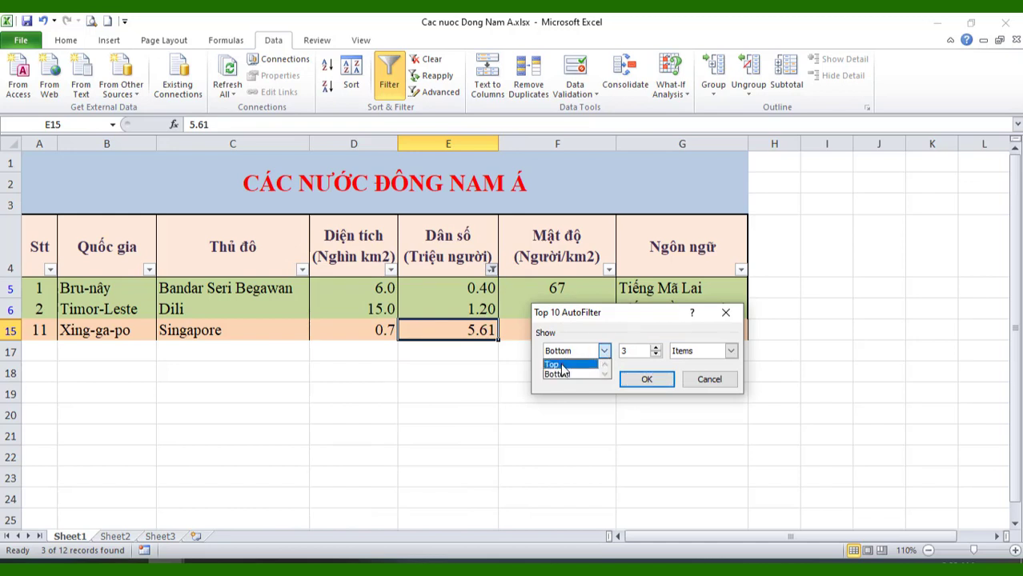
click(562, 365)
click(647, 379)
click(543, 393)
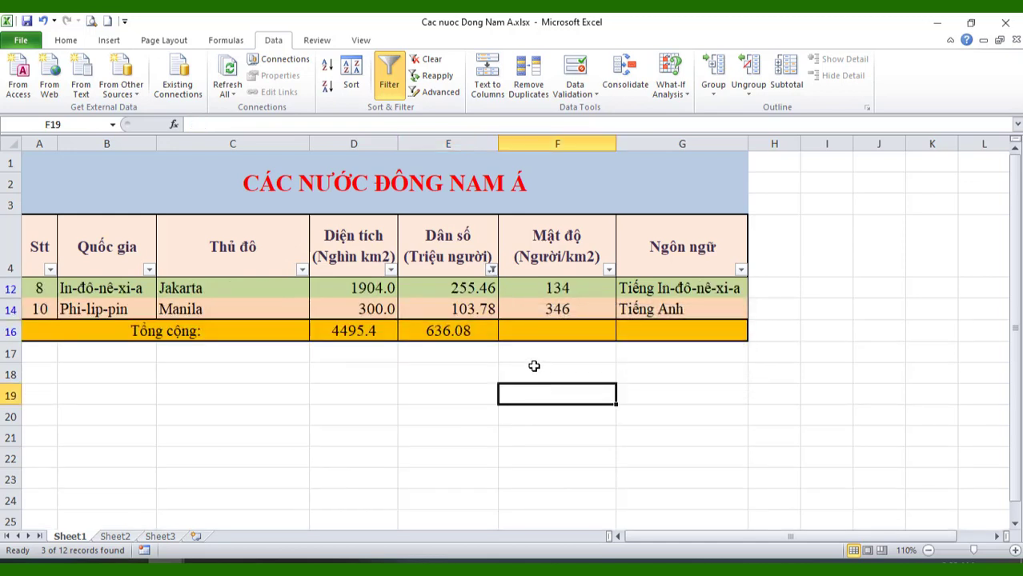
click(391, 271)
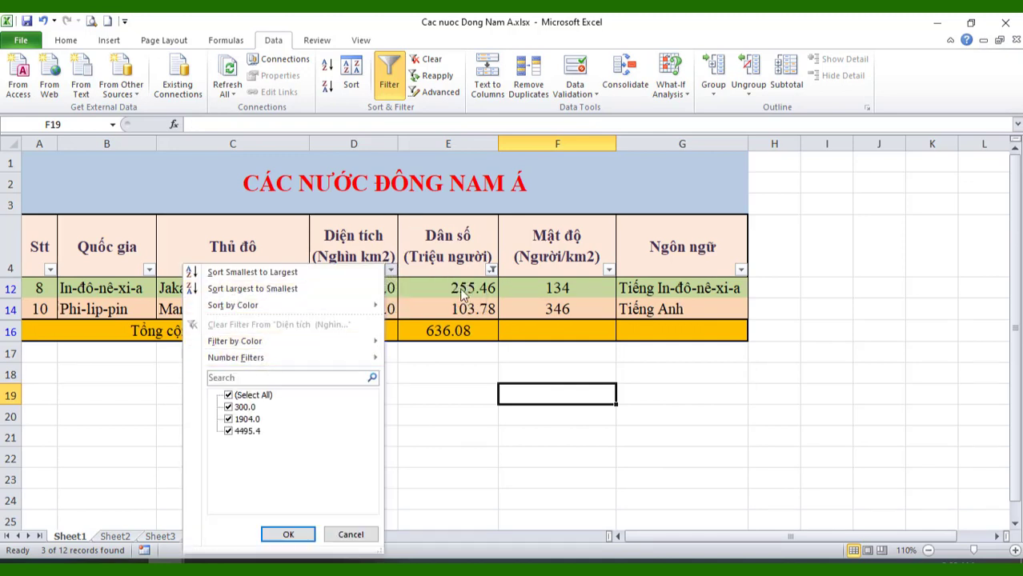
Clear the Dân số filter and filter Diện tích to its top 5 values
click(491, 270)
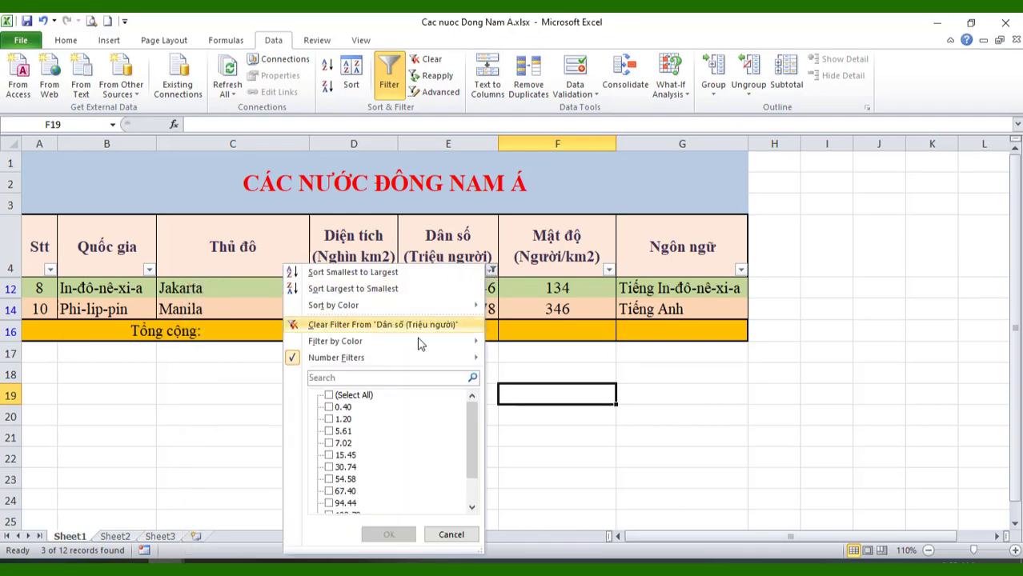
click(400, 324)
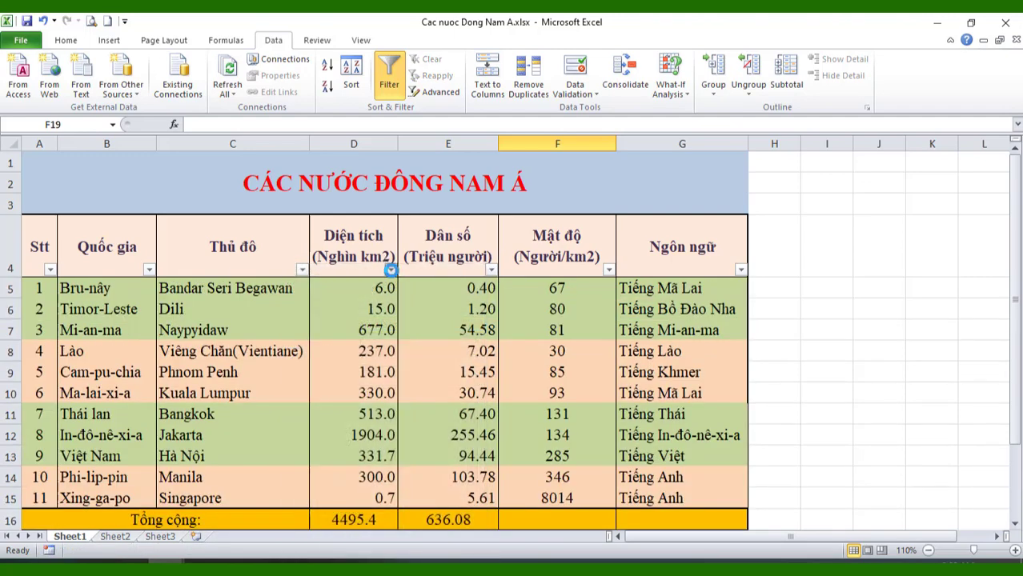
click(391, 271)
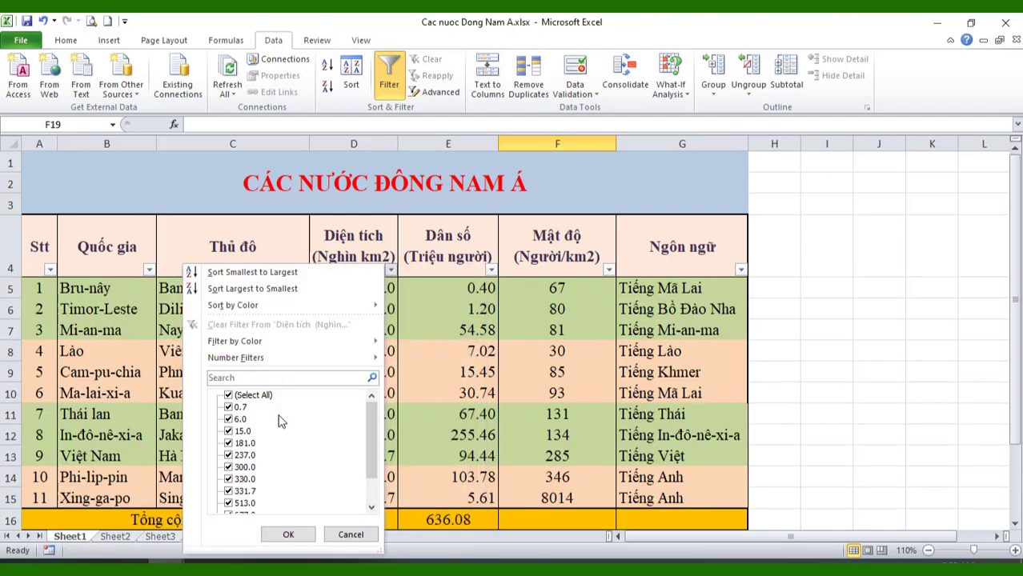
mouse_move(273, 357)
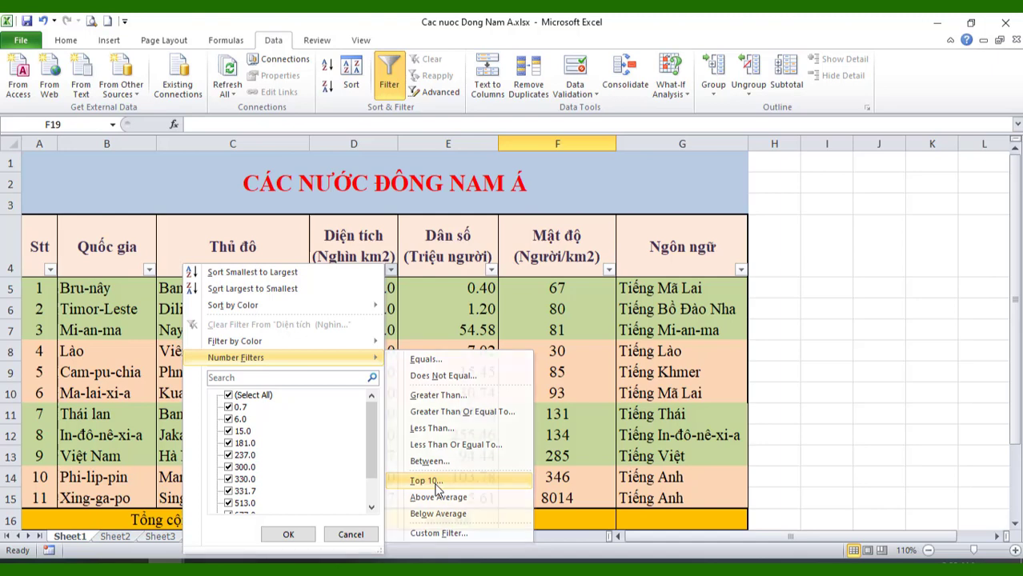
click(433, 482)
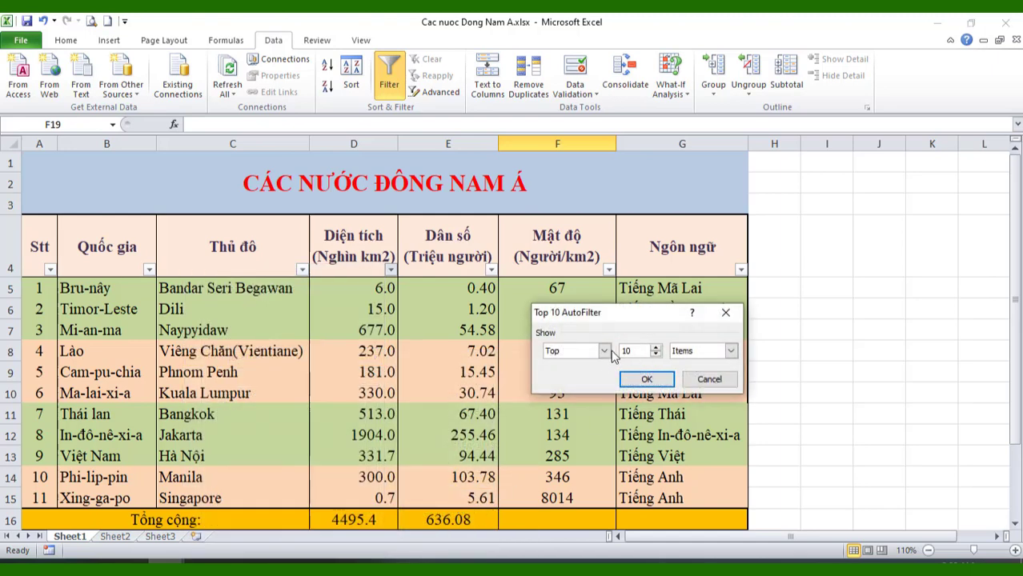
drag(633, 350, 615, 351)
text(5)
click(646, 380)
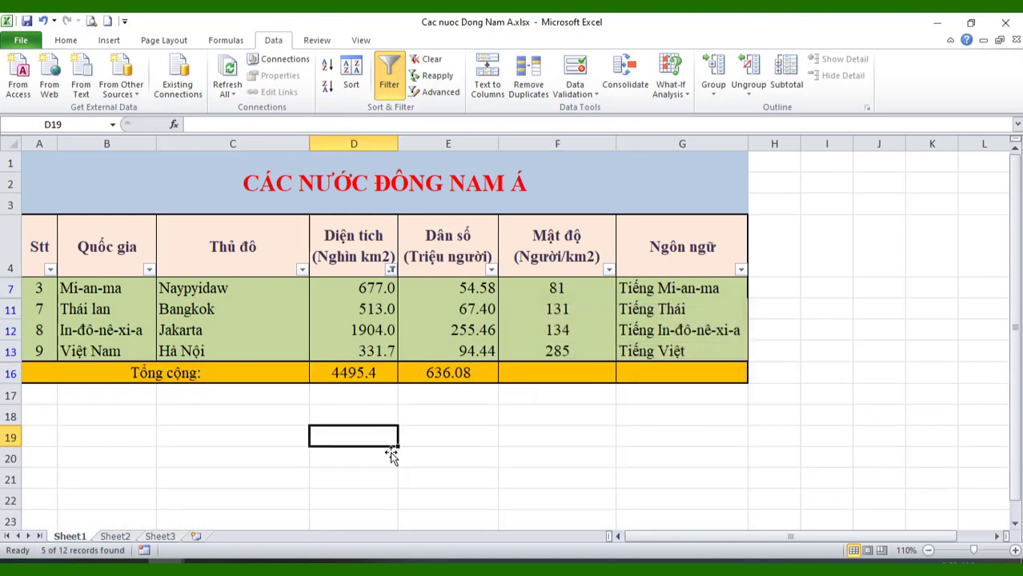
Check the filtered result at the Naypyidaw cell C7 and the area total D16
click(275, 286)
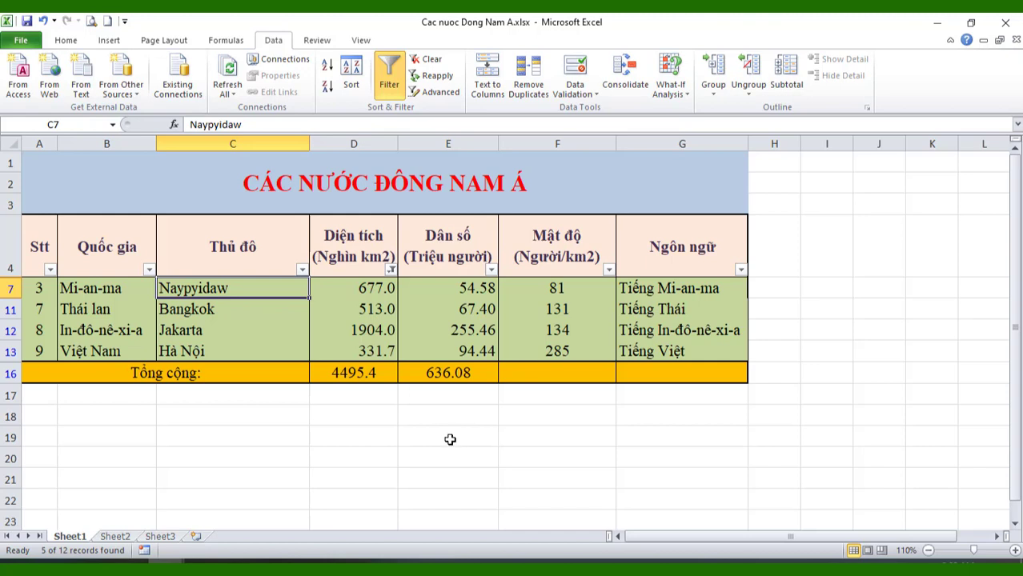
click(442, 440)
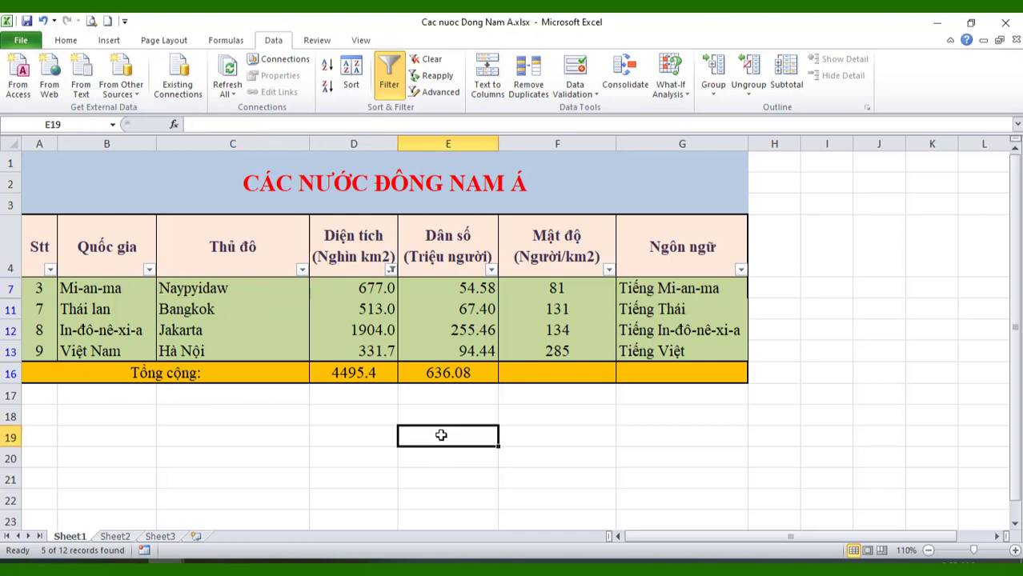
click(361, 373)
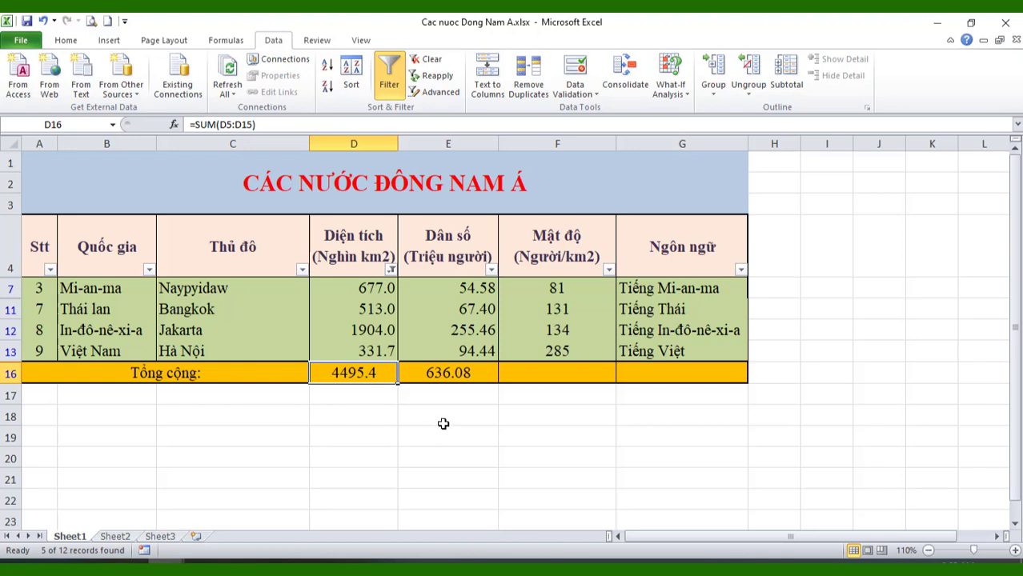
Widen the Diện tích filter to the top 6 areas so Ma-lai-xi-a appears
click(391, 270)
mouse_move(319, 357)
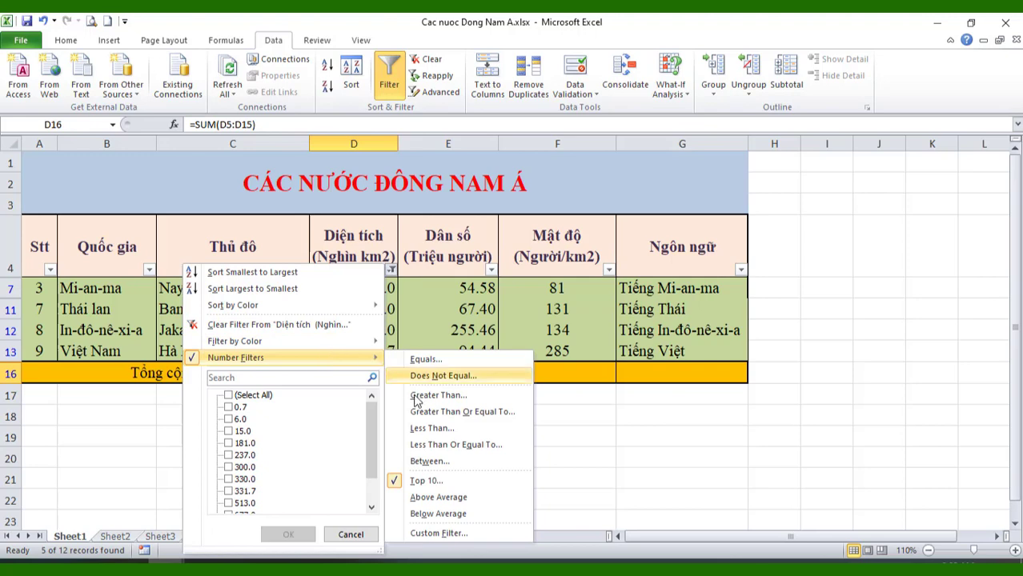
click(427, 481)
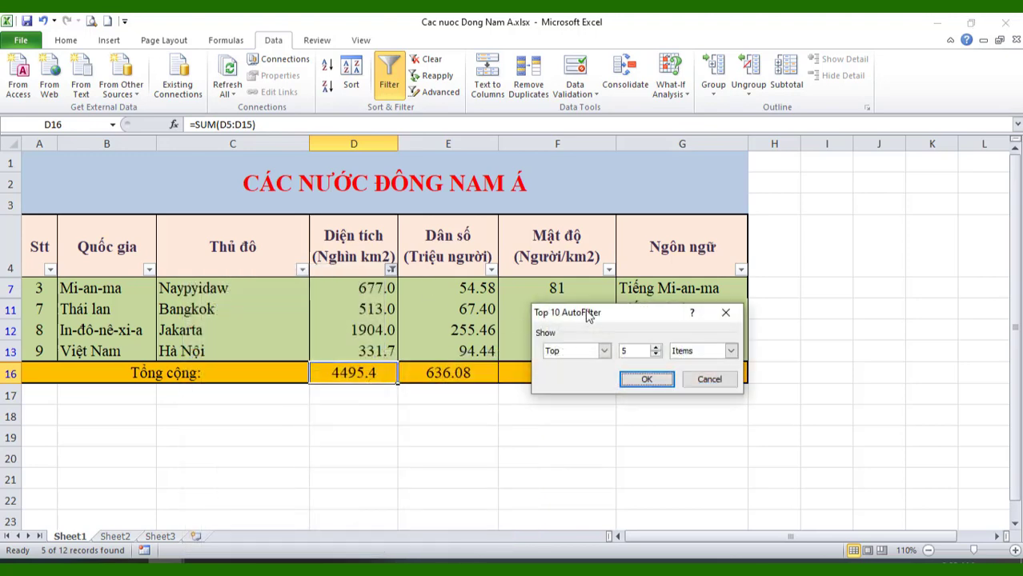
drag(588, 316, 595, 273)
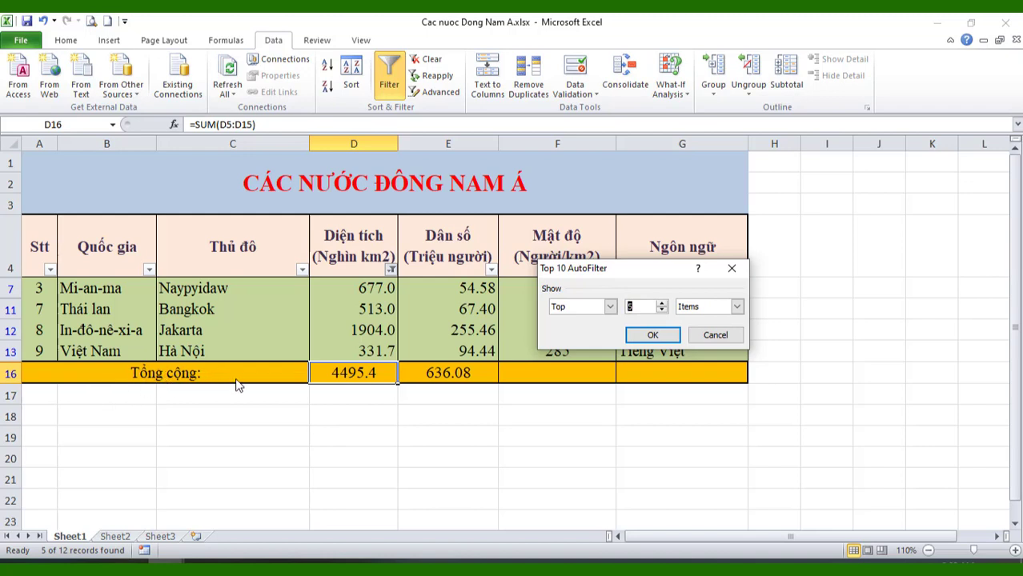
text(6)
click(644, 337)
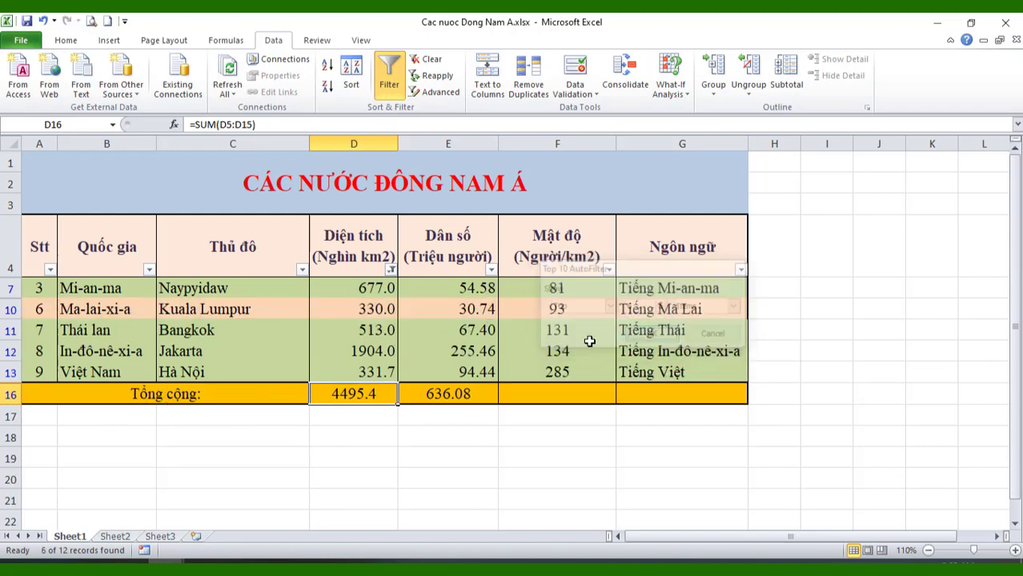
Check the Naypyidaw and Kuala Lumpur cells and the area total in D16
click(424, 478)
drag(294, 290, 292, 312)
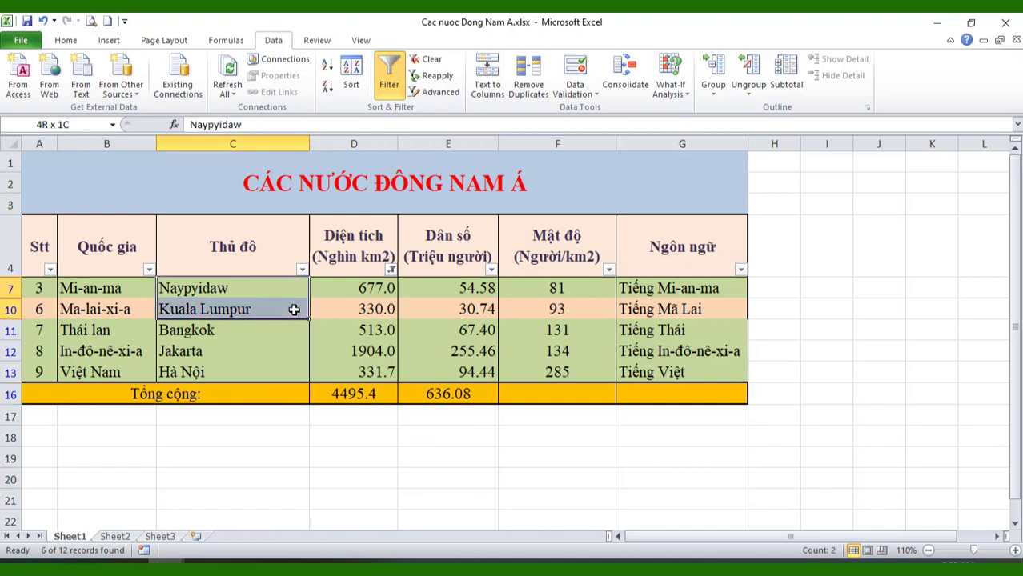
click(353, 396)
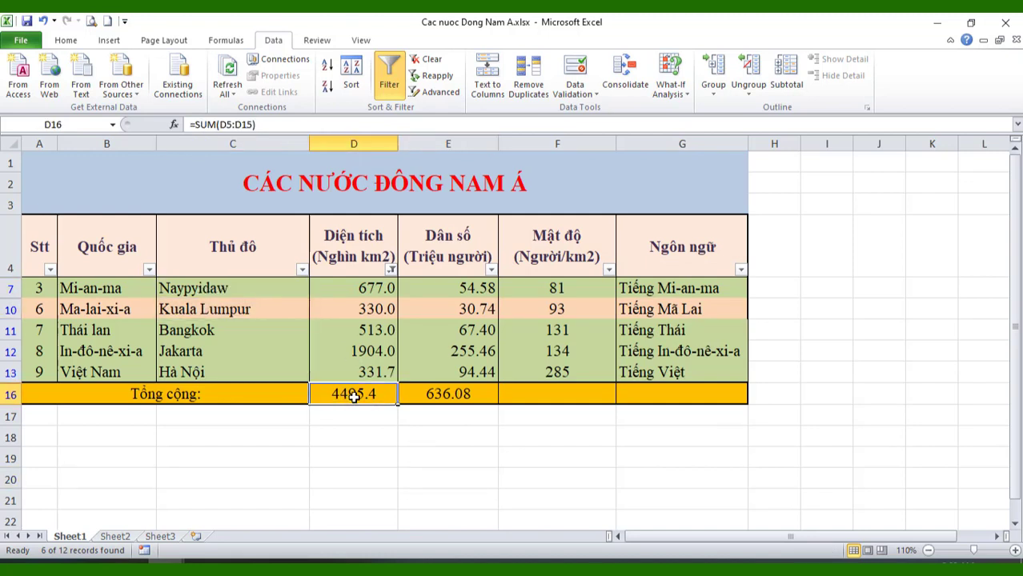
click(391, 270)
Clear the Diện tích filter and turn AutoFilter off
mouse_move(284, 361)
click(256, 325)
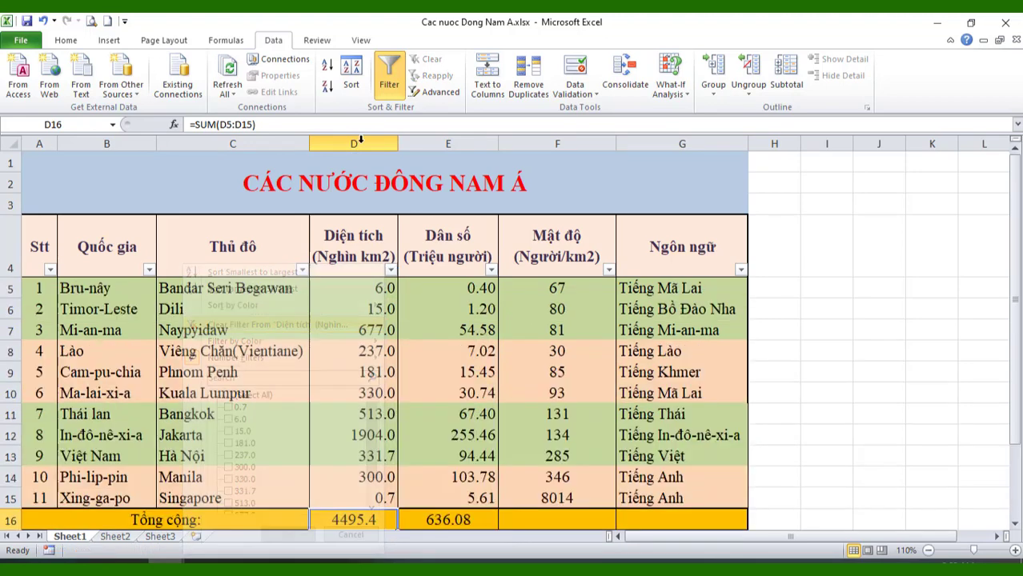
click(389, 80)
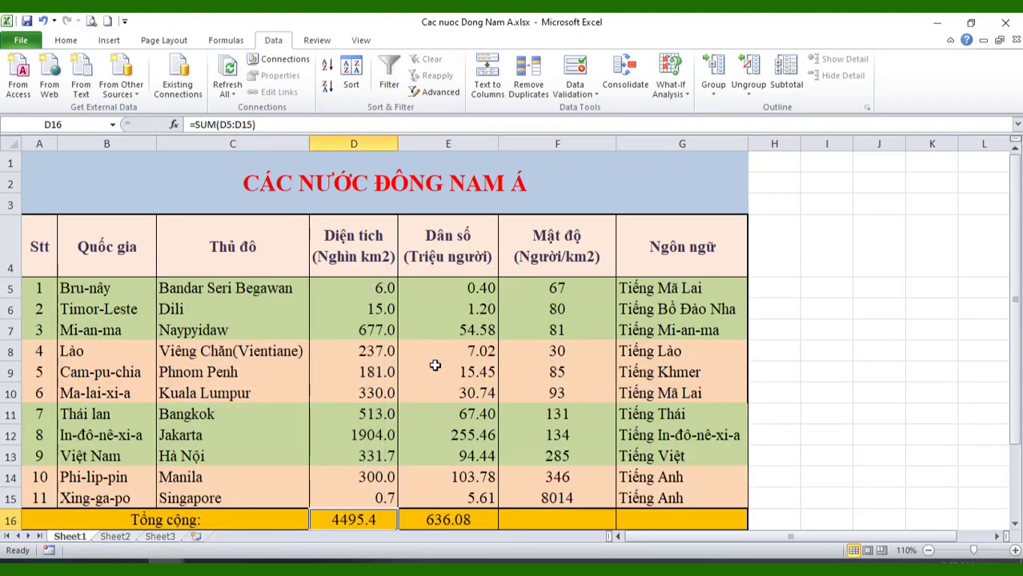
click(966, 351)
Insert a blank row 16 above the Tổng cộng totals row
scroll(517, 377, down, 4)
scroll(259, 367, up, 1)
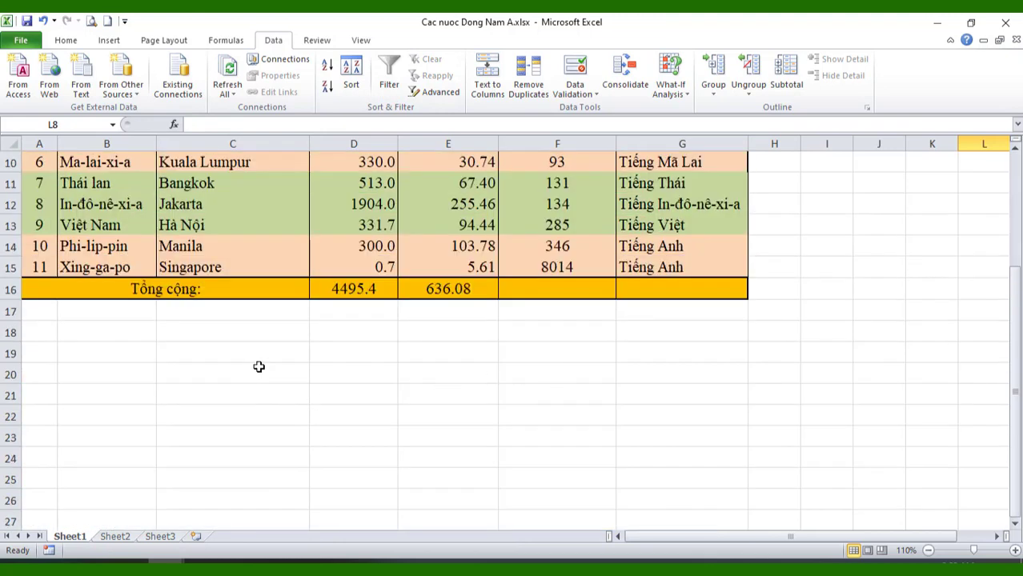
right_click(10, 288)
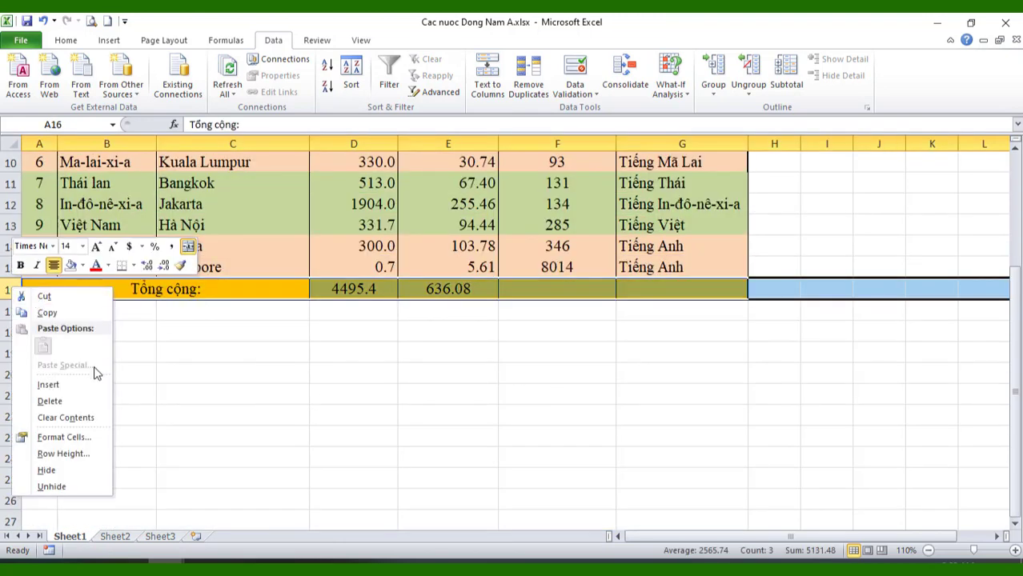
click(48, 385)
click(240, 391)
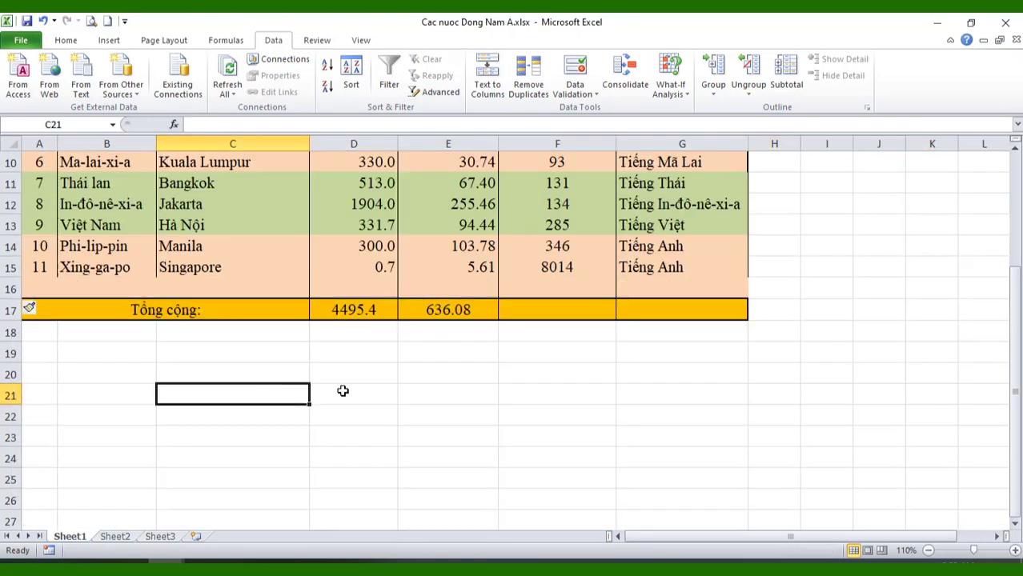
scroll(457, 400, up, 2)
click(116, 453)
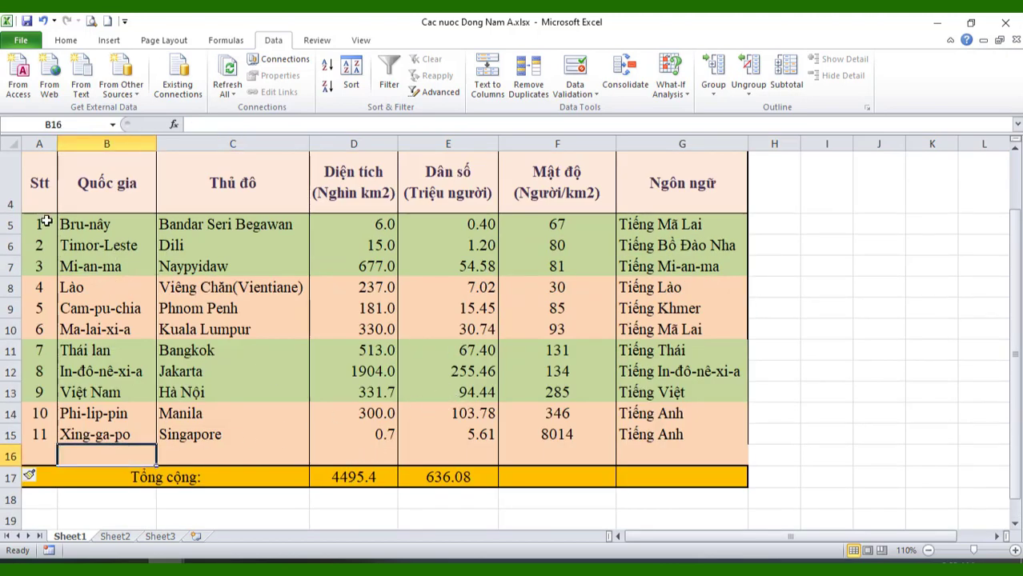
Select the table from the Stt header through row 15
drag(46, 224, 720, 434)
click(933, 346)
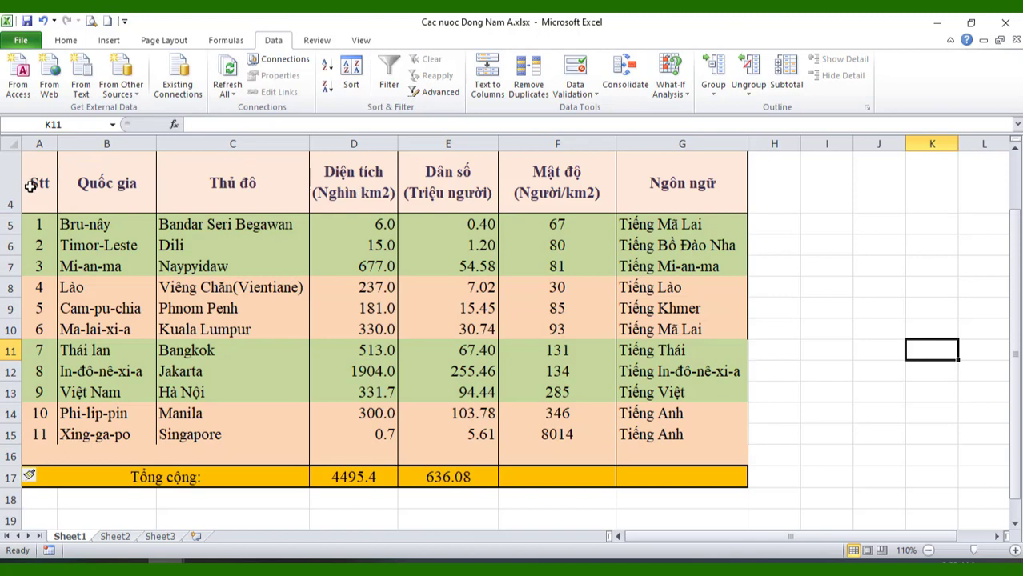
mouse_move(31, 187)
mouse_down()
mouse_move(679, 397)
mouse_move(685, 432)
mouse_up()
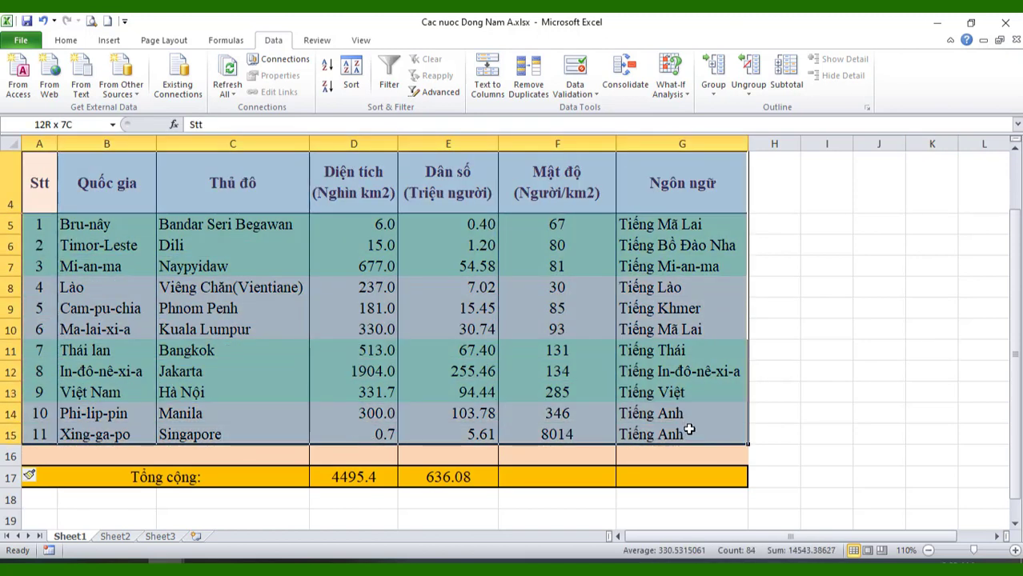
Re-enable AutoFilter and show the top 5 Diện tích values, checking areas 677.0 and 1904.0
click(389, 76)
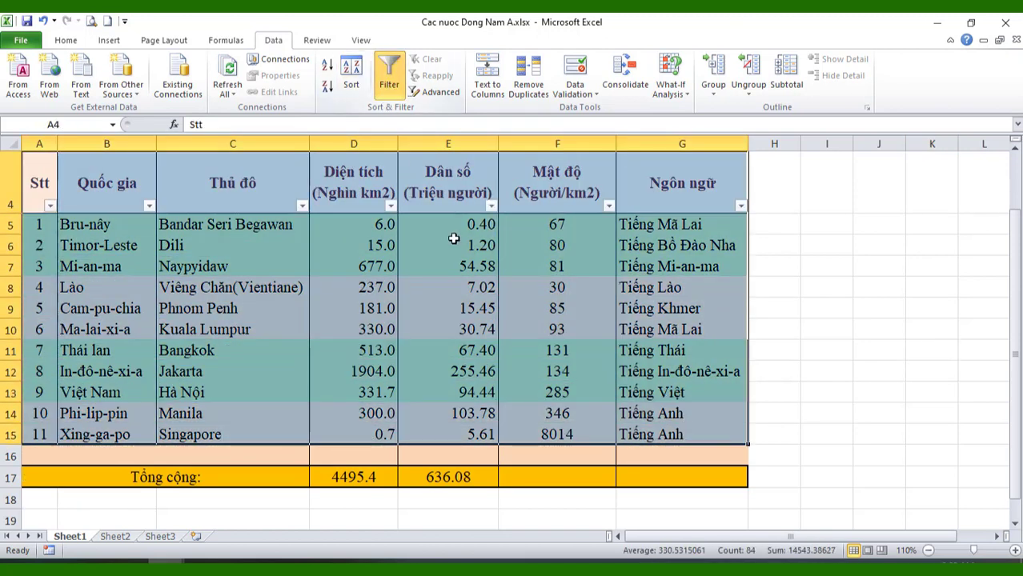
click(391, 208)
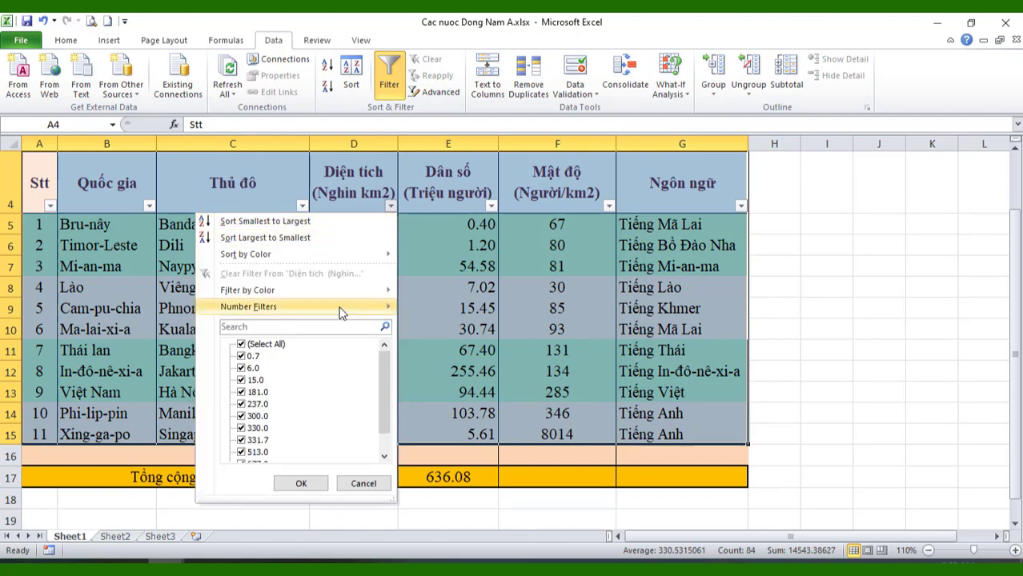
mouse_move(341, 308)
click(481, 432)
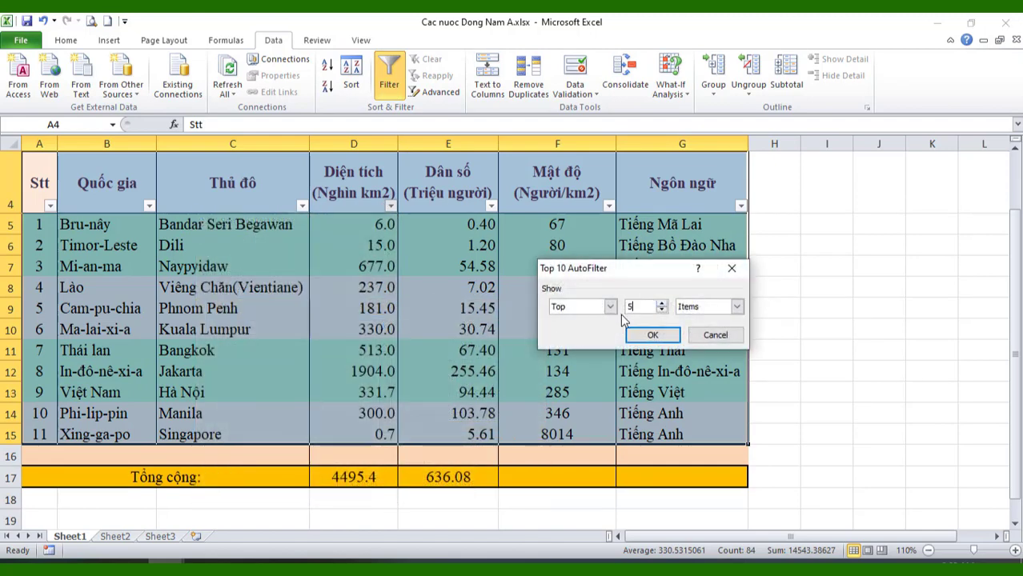
click(641, 337)
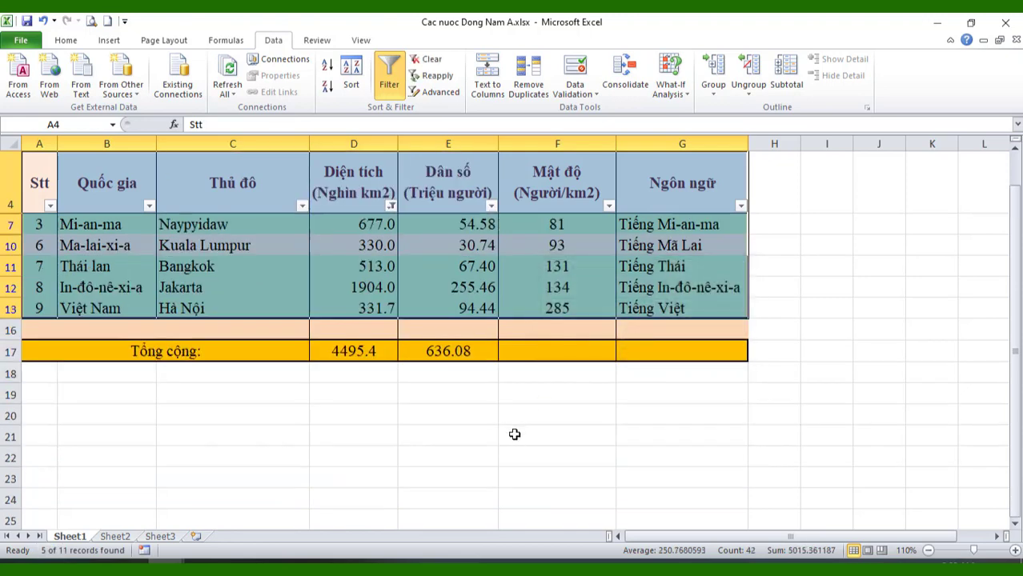
click(515, 435)
click(381, 227)
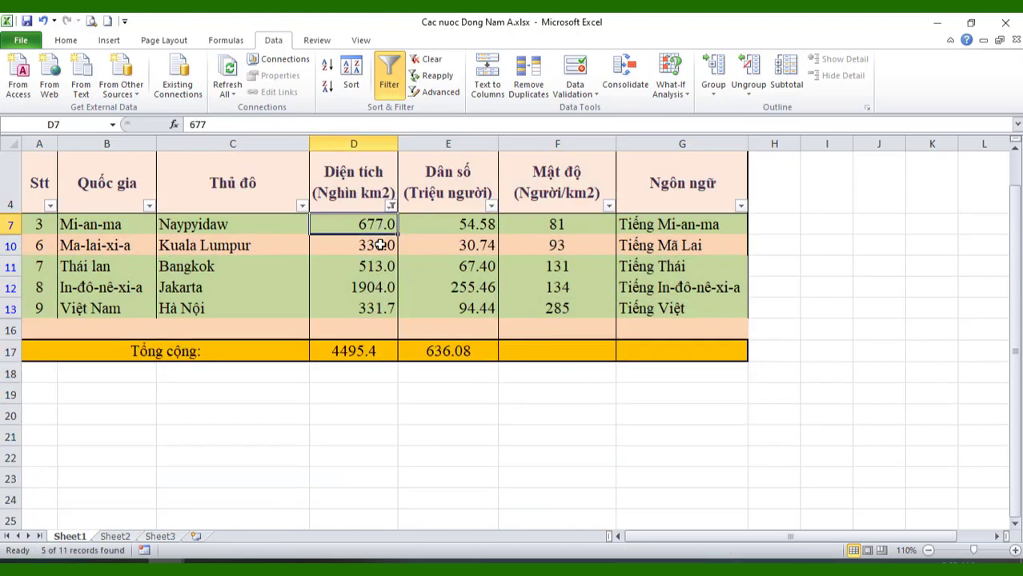
click(378, 286)
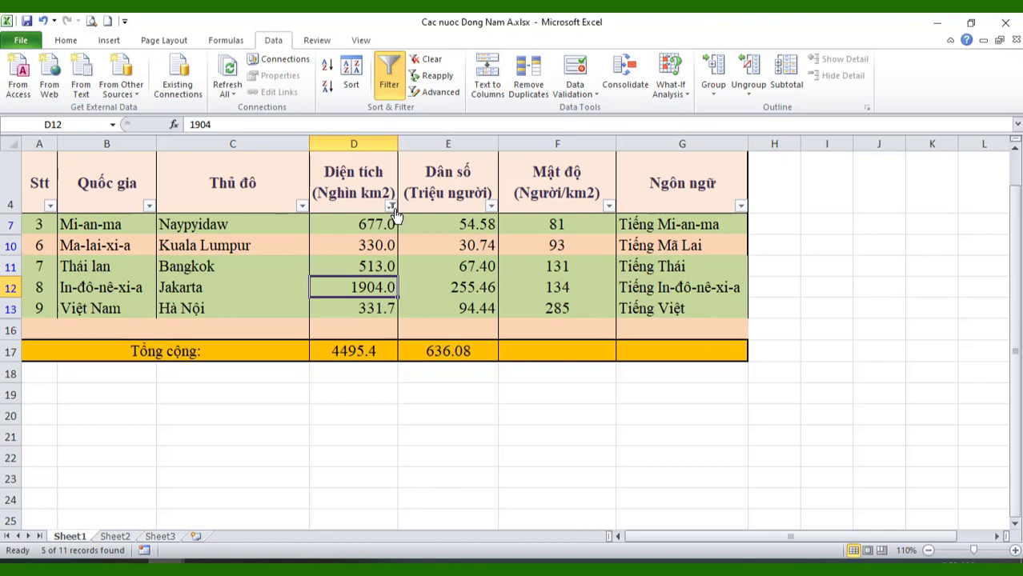
Inspect the area and population total formulas and values such as Indonesia's area 1904
mouse_move(393, 211)
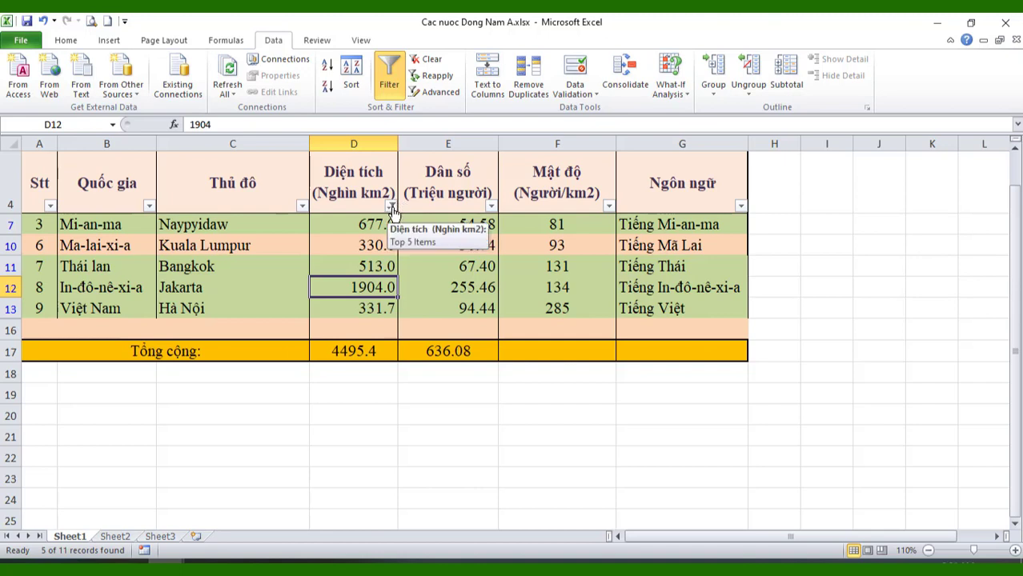
click(368, 429)
click(374, 352)
click(432, 352)
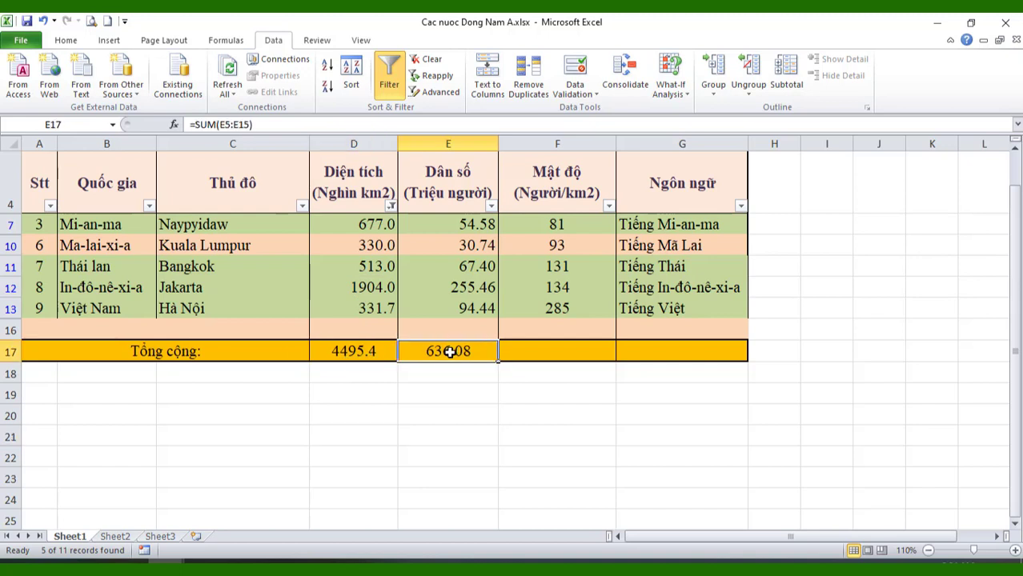
click(340, 352)
click(362, 285)
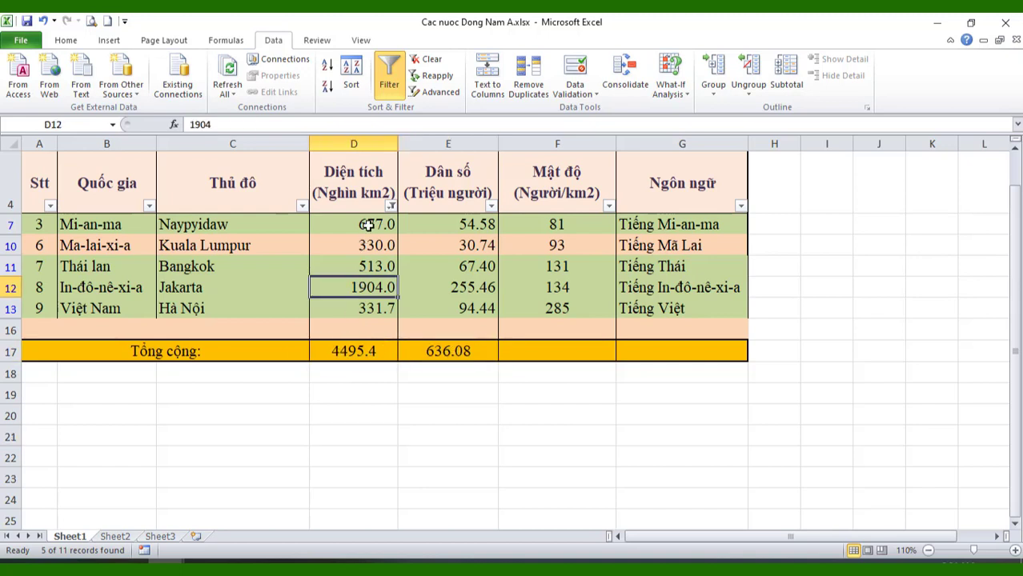
click(454, 265)
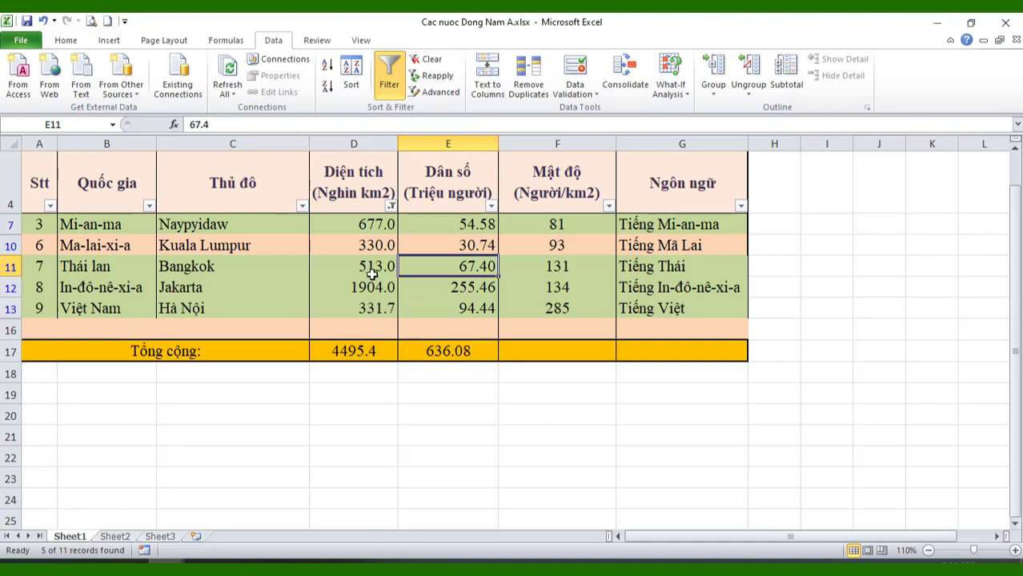
Filter the Diện tích column to show only the top 5 areas
click(391, 206)
mouse_move(322, 307)
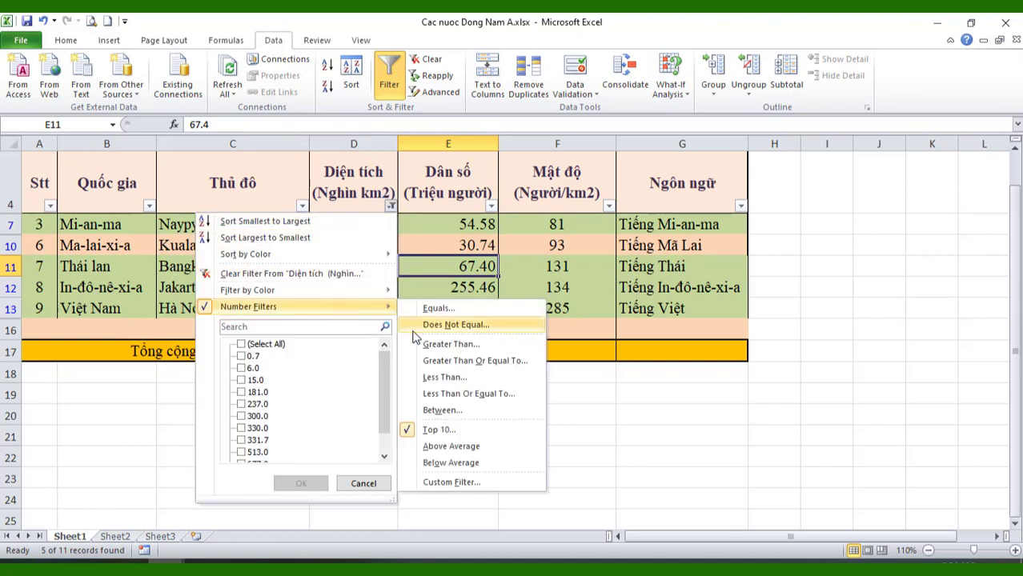
click(435, 431)
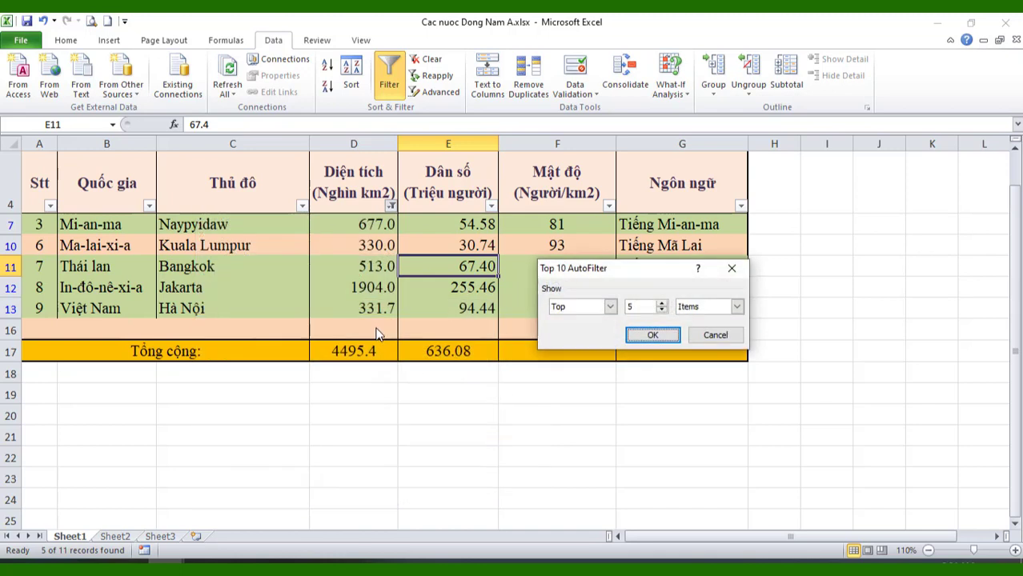
double_click(645, 307)
text(5)
click(652, 335)
click(353, 413)
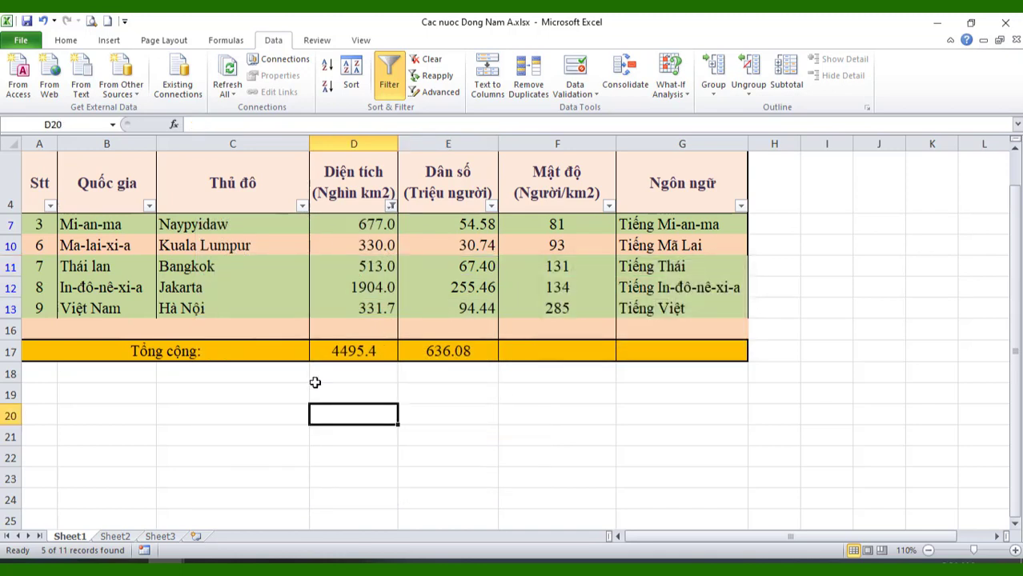
Turn filtering off so all 11 countries are listed again
click(193, 336)
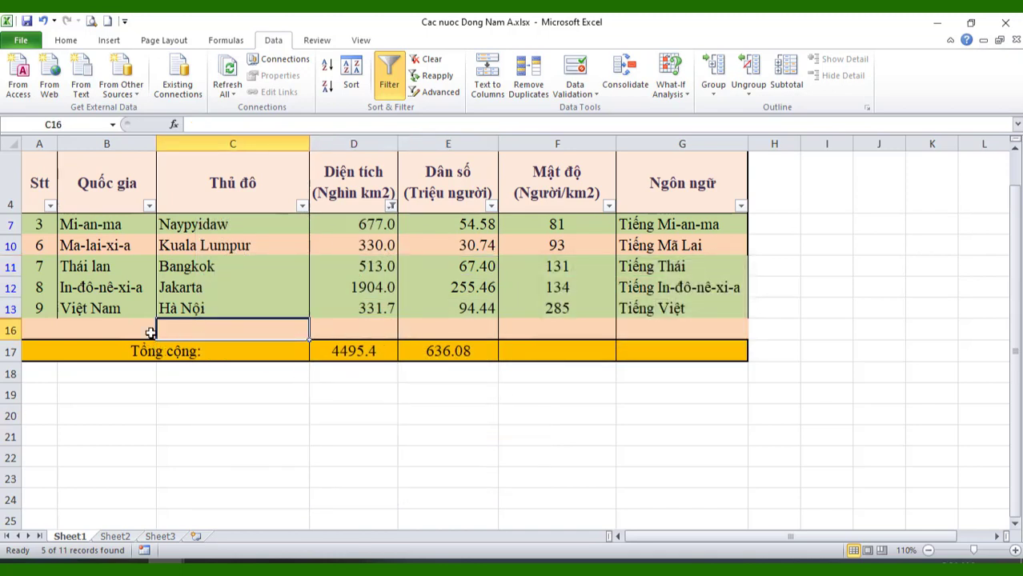
click(353, 393)
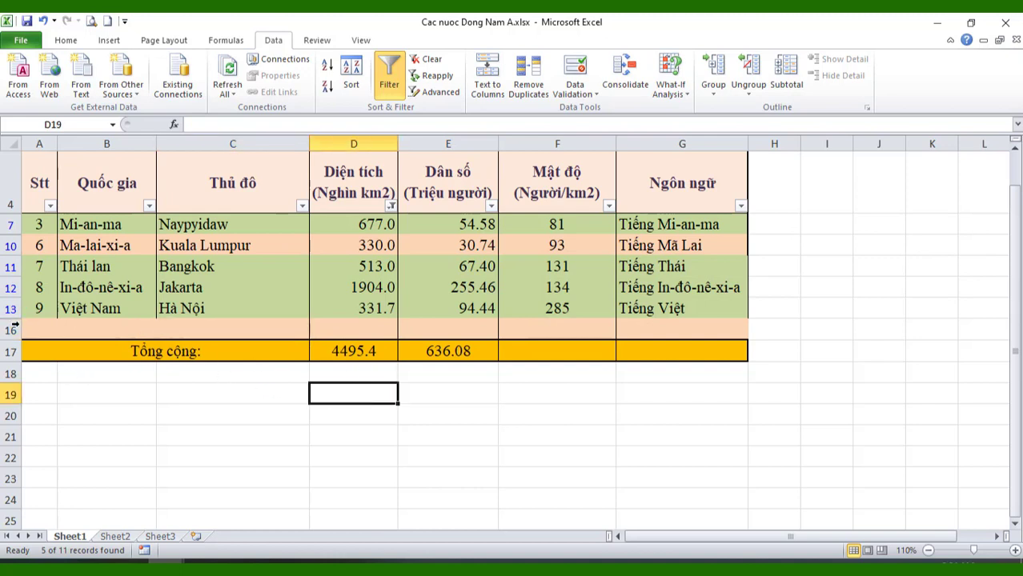
click(396, 77)
Delete the blank row 16 above the Tổng cộng total row
click(240, 413)
click(22, 453)
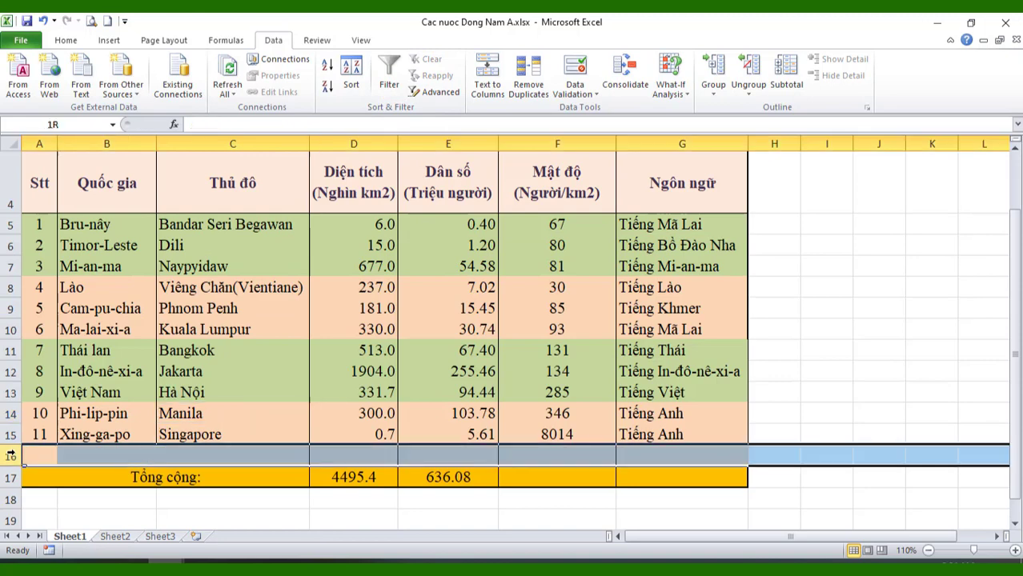
right_click(22, 453)
click(87, 357)
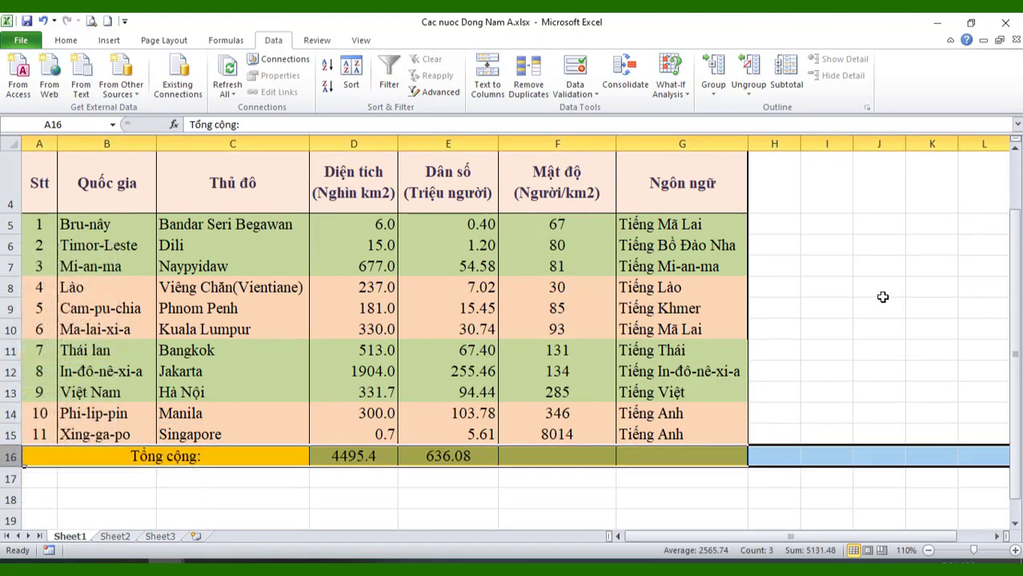
click(885, 298)
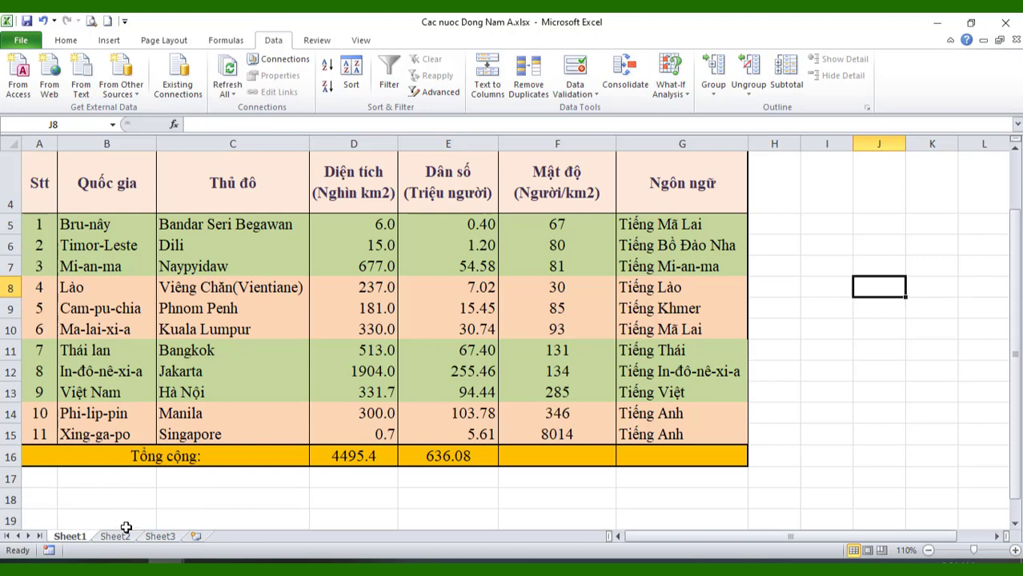
Show the filtering and pitfalls items in video8.xlsx, then return to the countries workbook
mouse_move(175, 559)
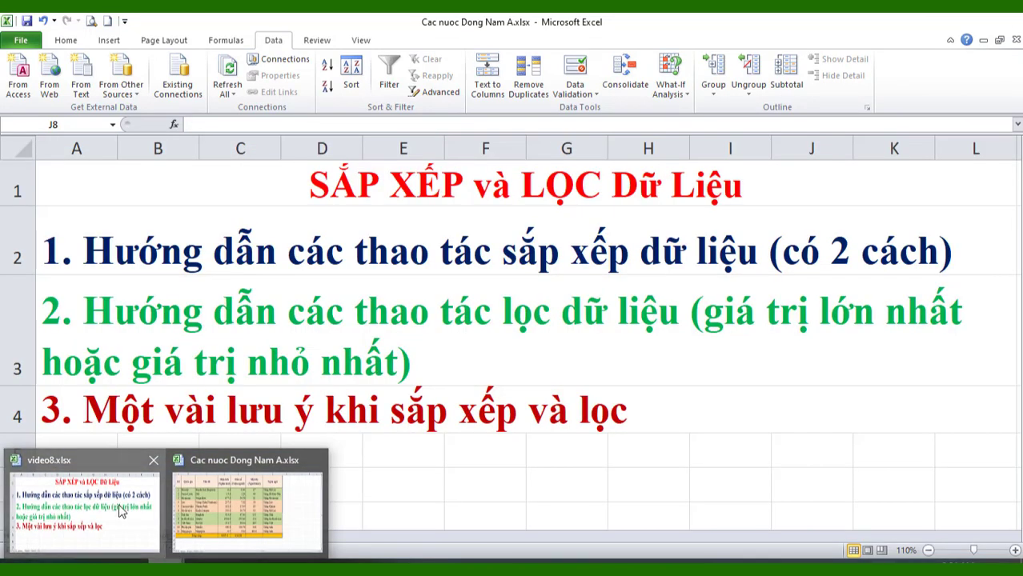
click(128, 508)
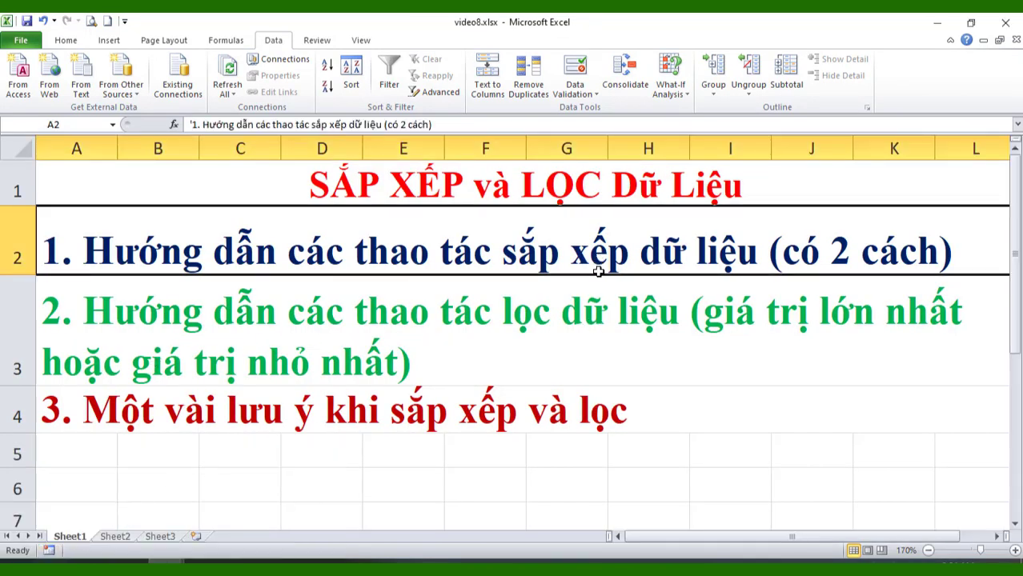
click(569, 357)
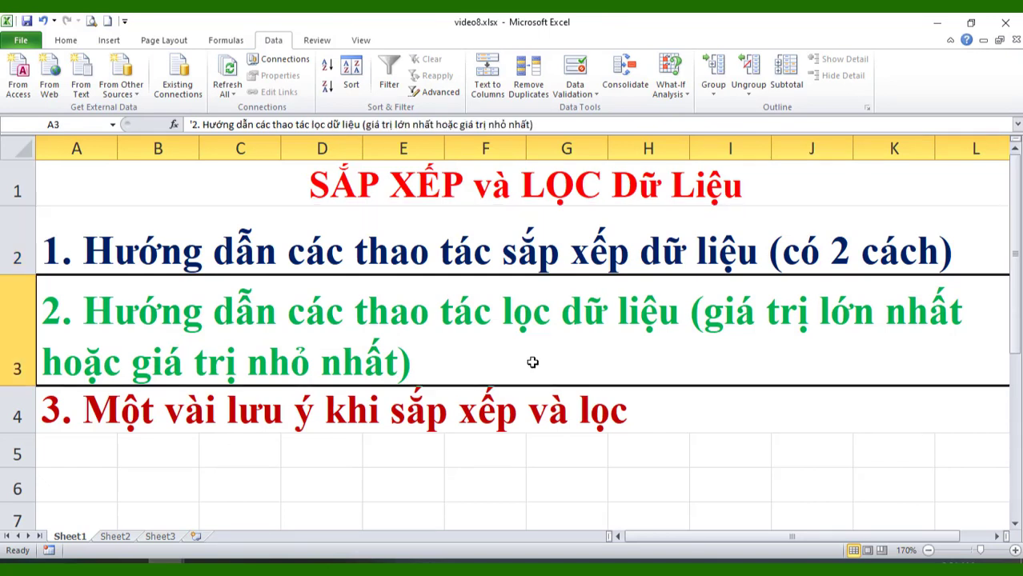
click(390, 410)
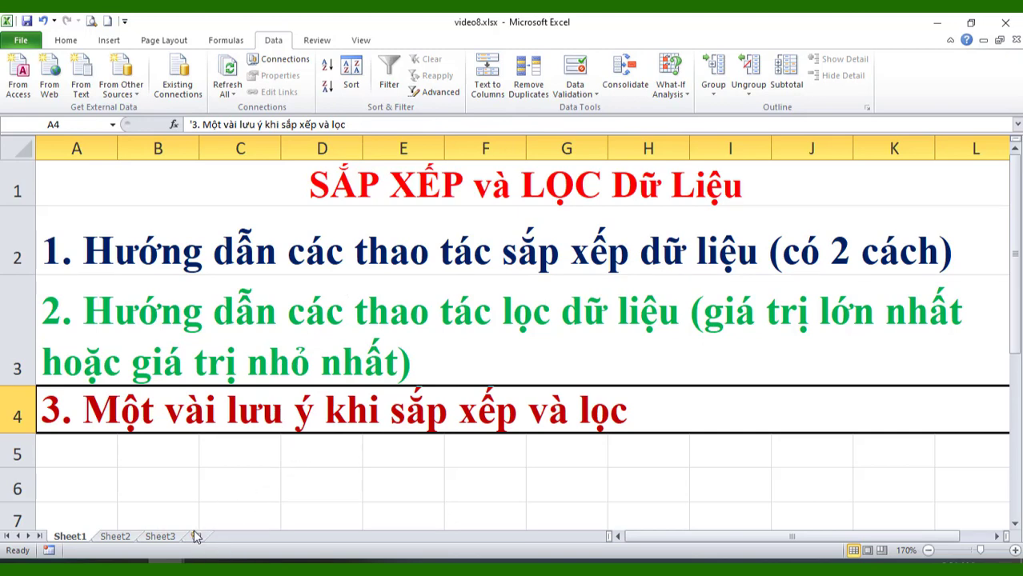
mouse_move(172, 562)
click(260, 504)
click(453, 351)
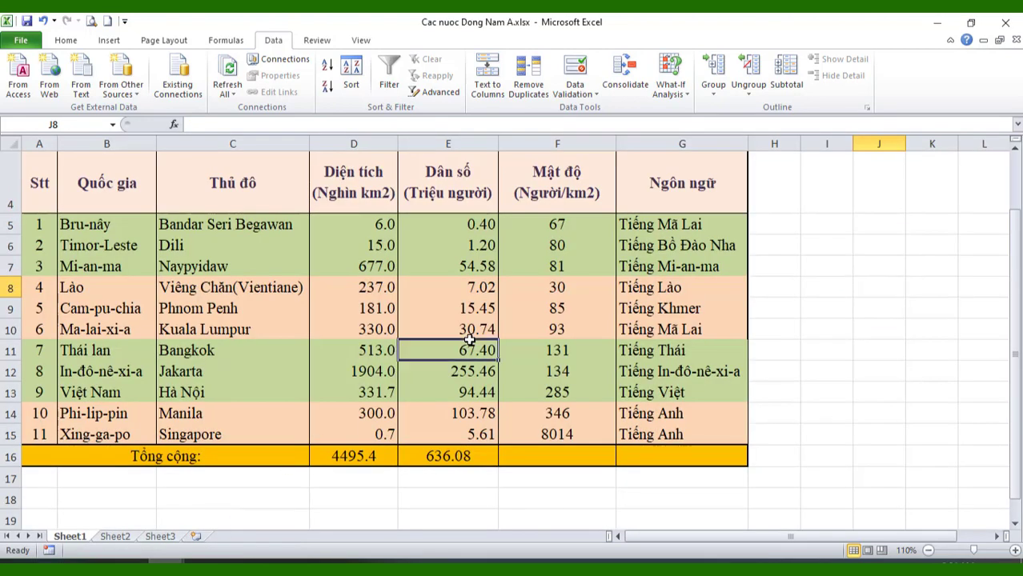
scroll(472, 340, up, 1)
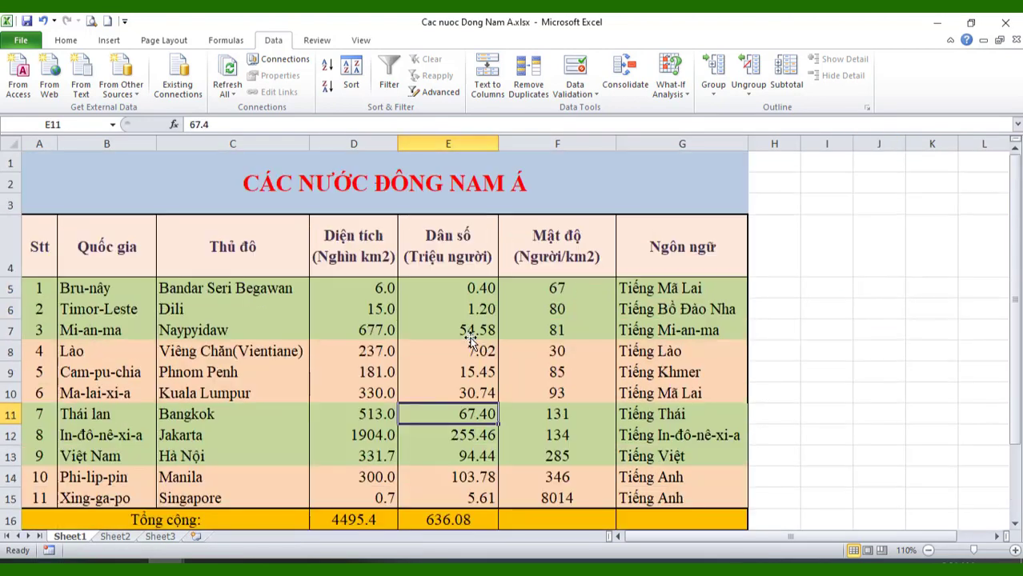
click(321, 185)
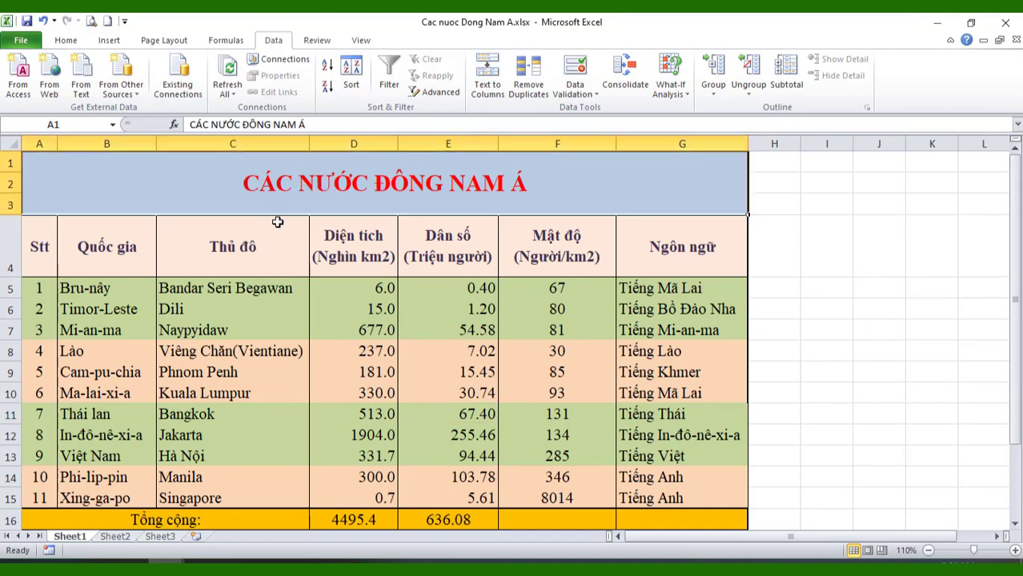
click(364, 385)
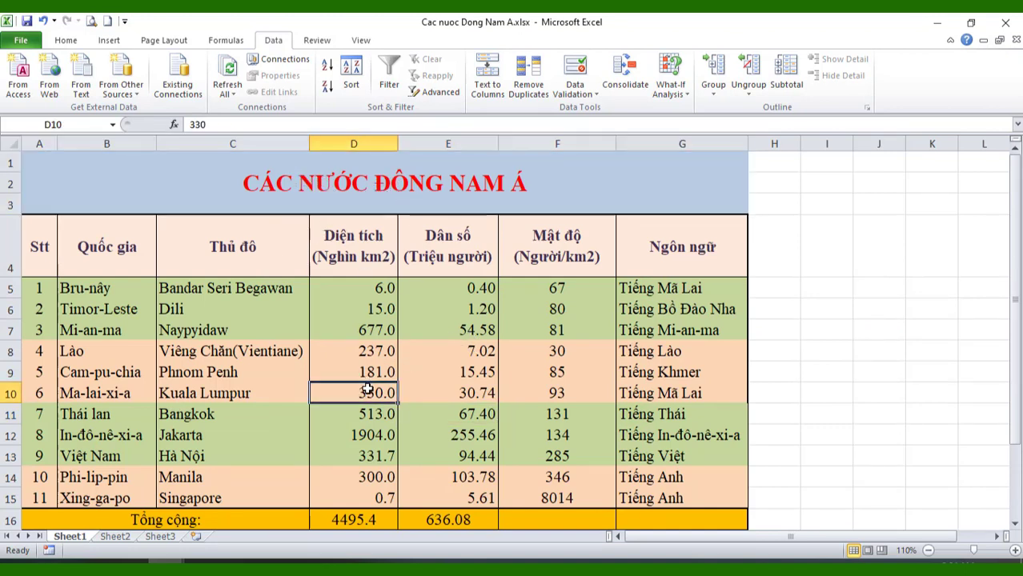
drag(47, 249, 687, 492)
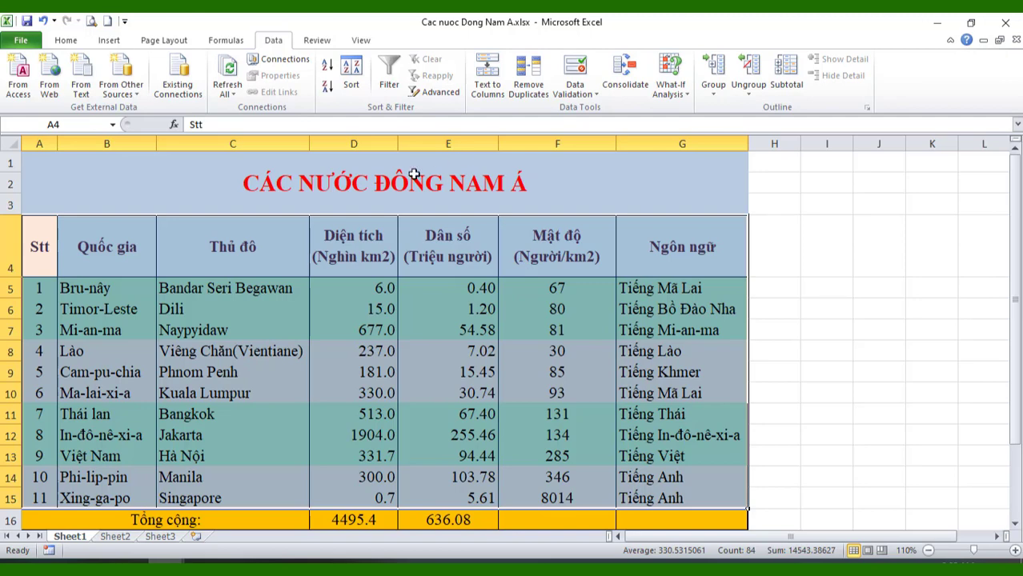
click(426, 390)
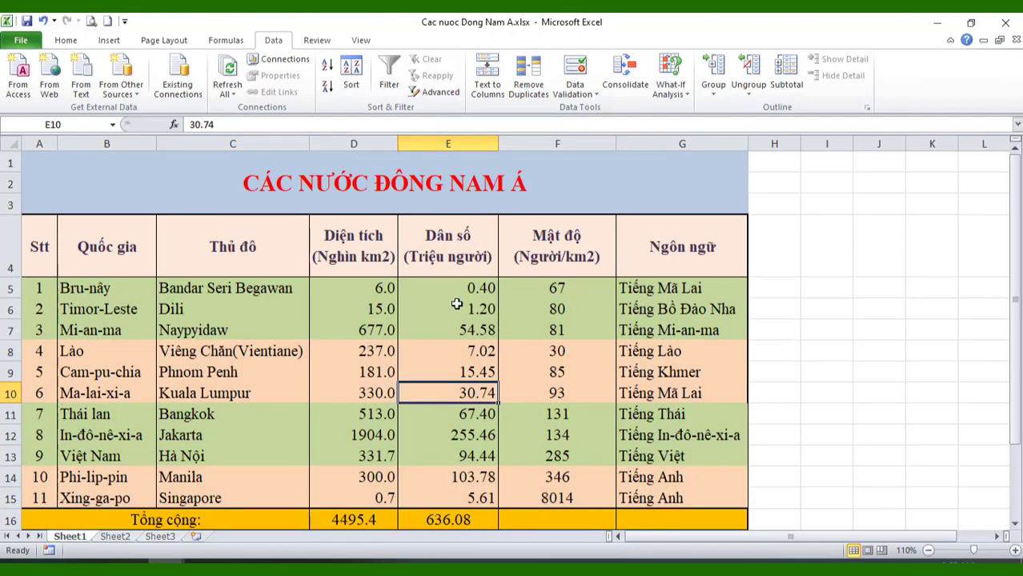
scroll(464, 322, down, 2)
scroll(443, 327, up, 2)
scroll(433, 330, down, 2)
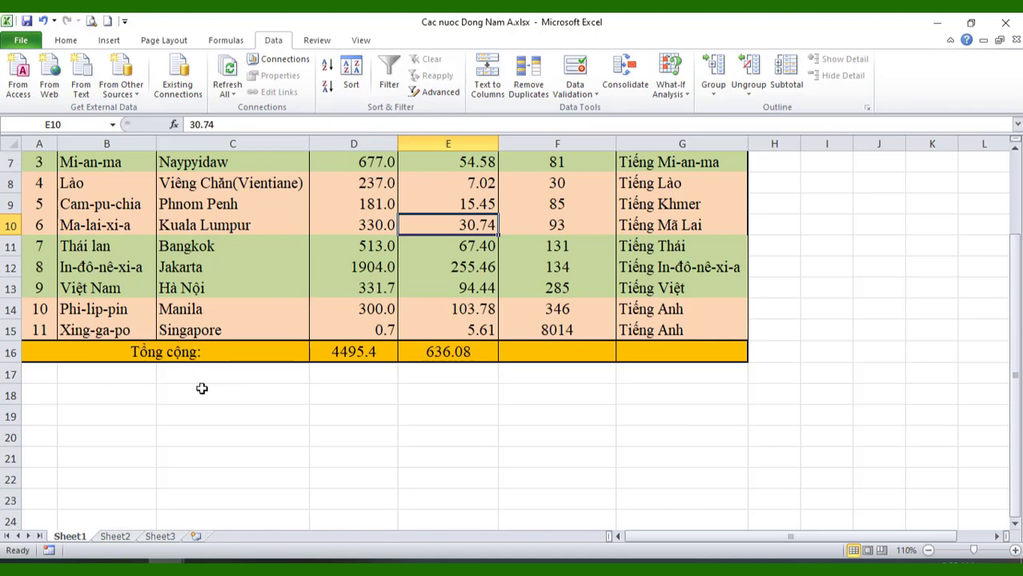
scroll(210, 325, up, 1)
scroll(209, 324, up, 1)
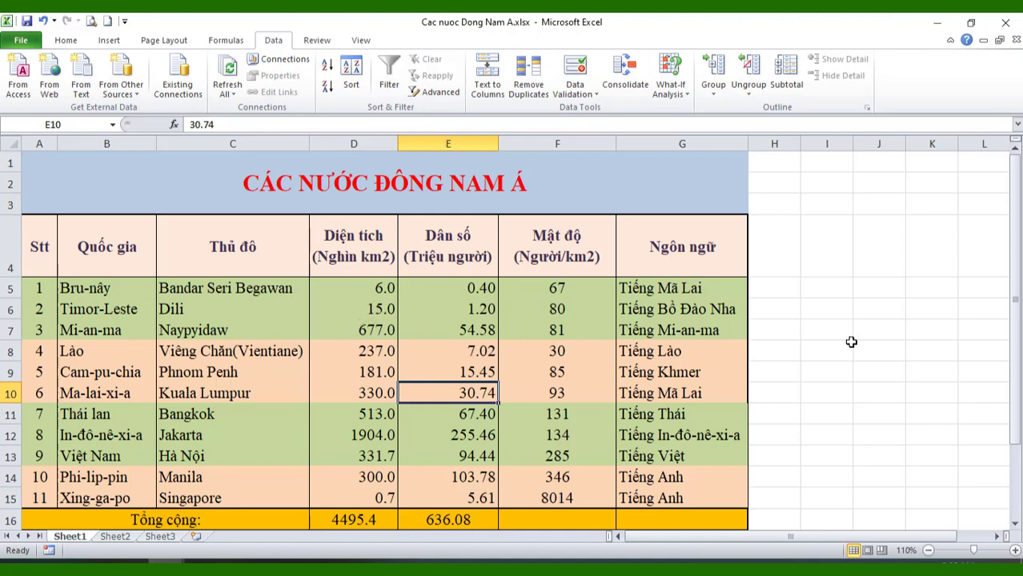
click(899, 346)
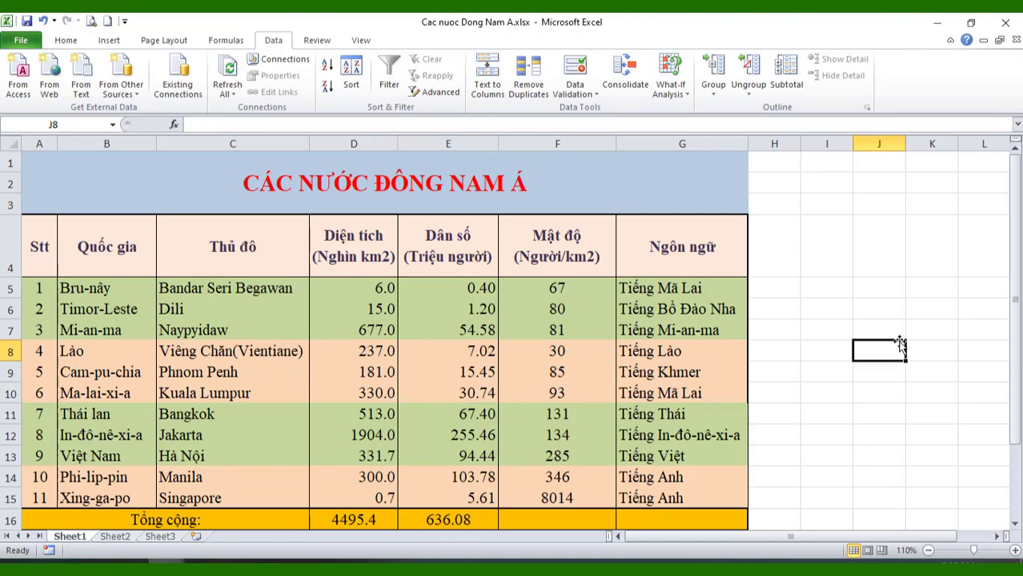
click(869, 314)
click(876, 372)
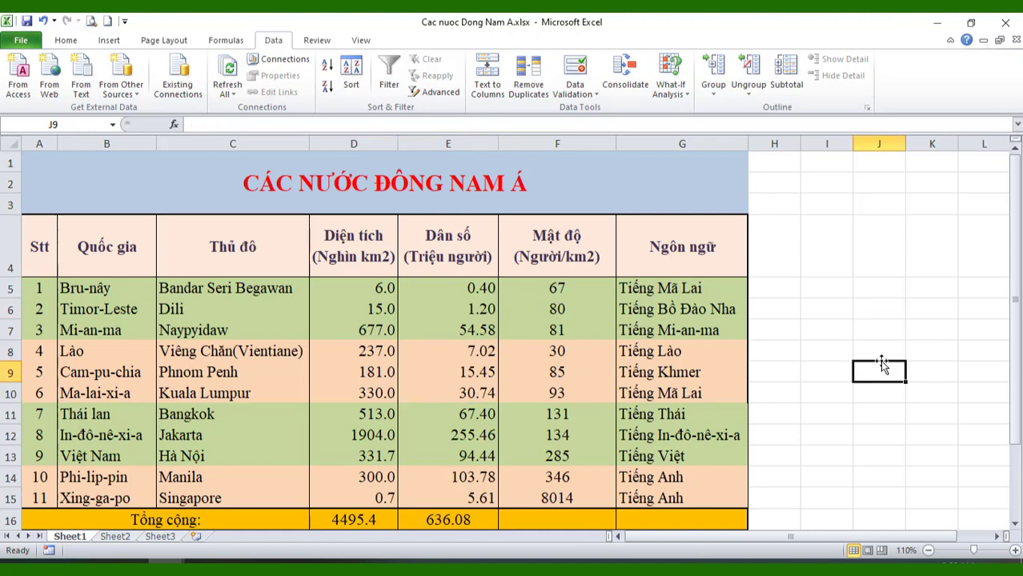
click(902, 393)
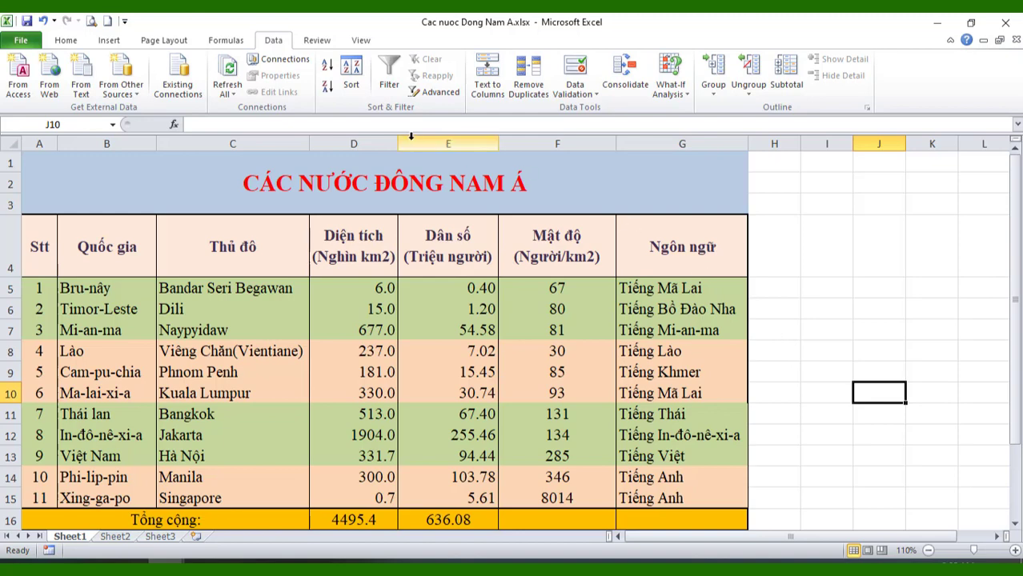
click(327, 64)
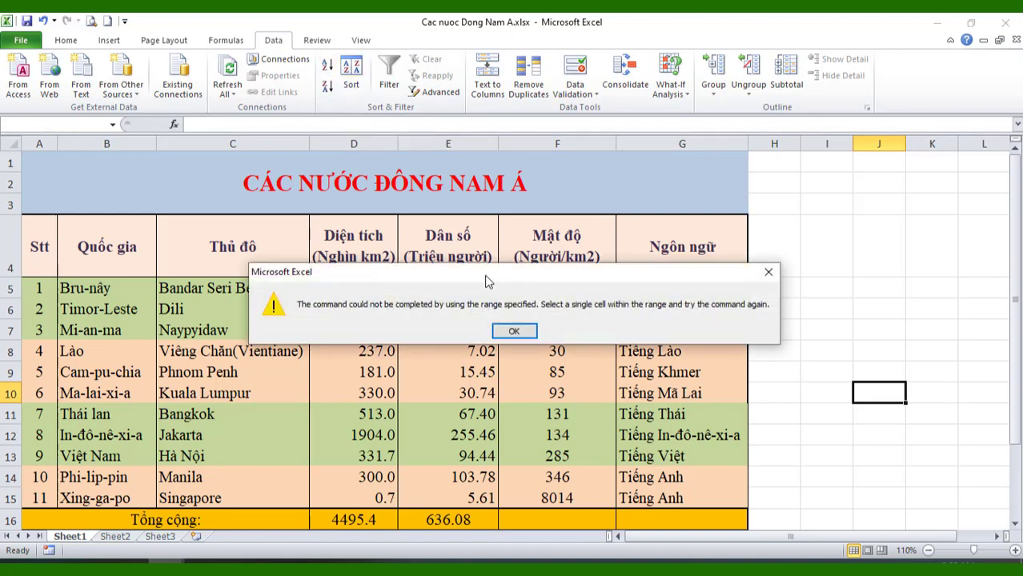
drag(488, 282, 436, 202)
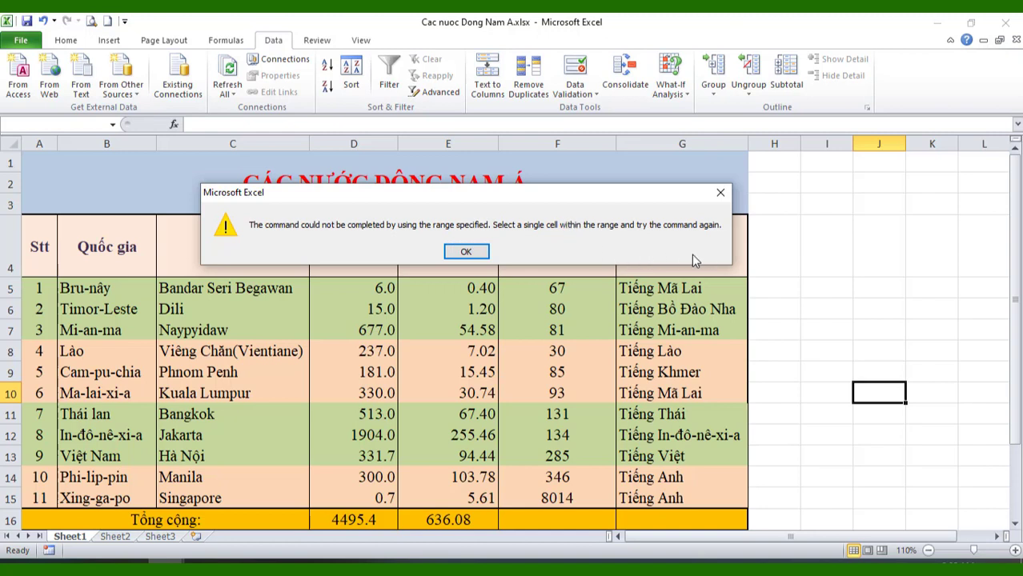
click(466, 252)
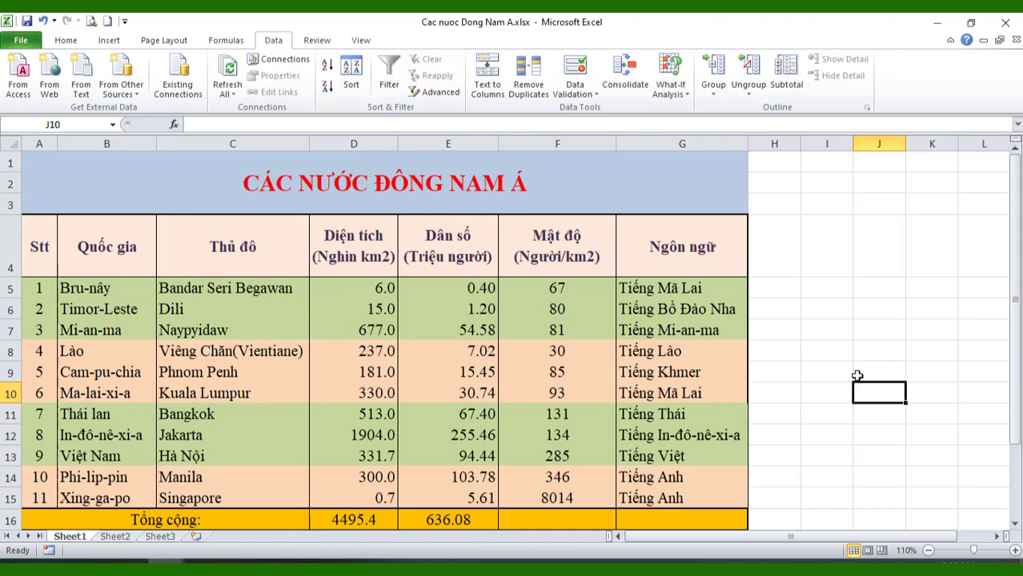
click(885, 305)
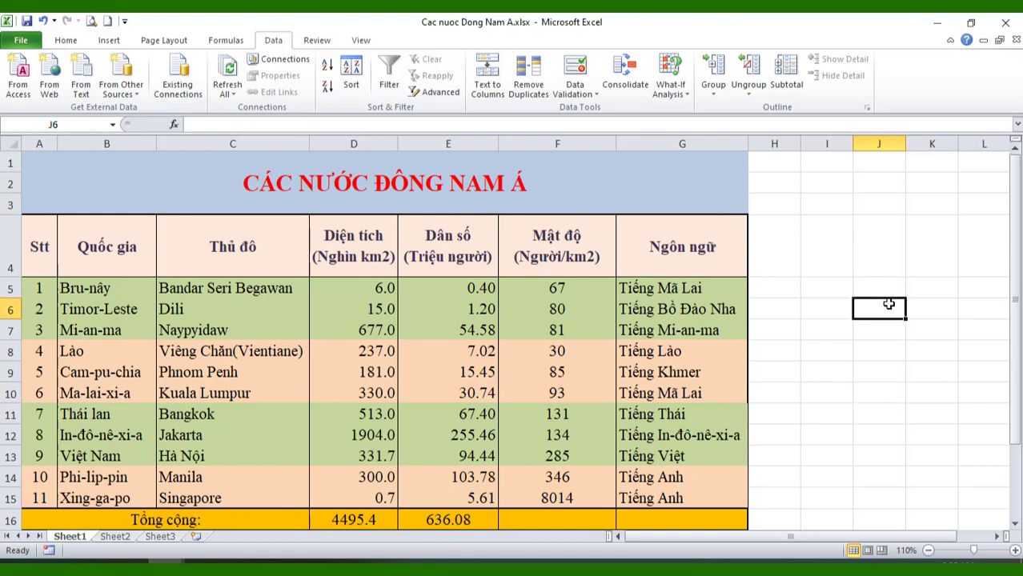
Insert a blank row 10 above Ma-lai-xi-a, below Cam-pu-chia
click(867, 406)
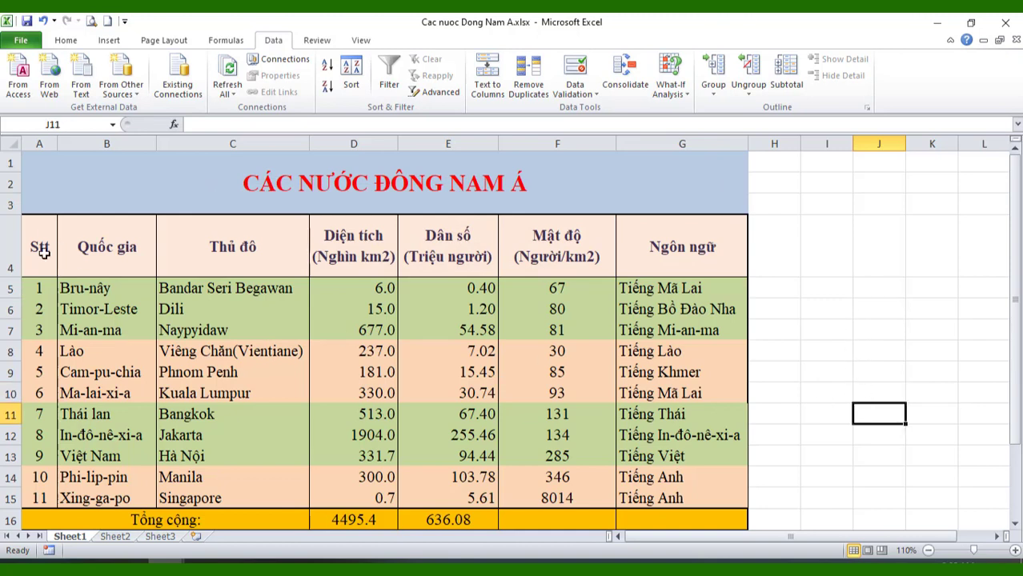
drag(44, 252, 708, 492)
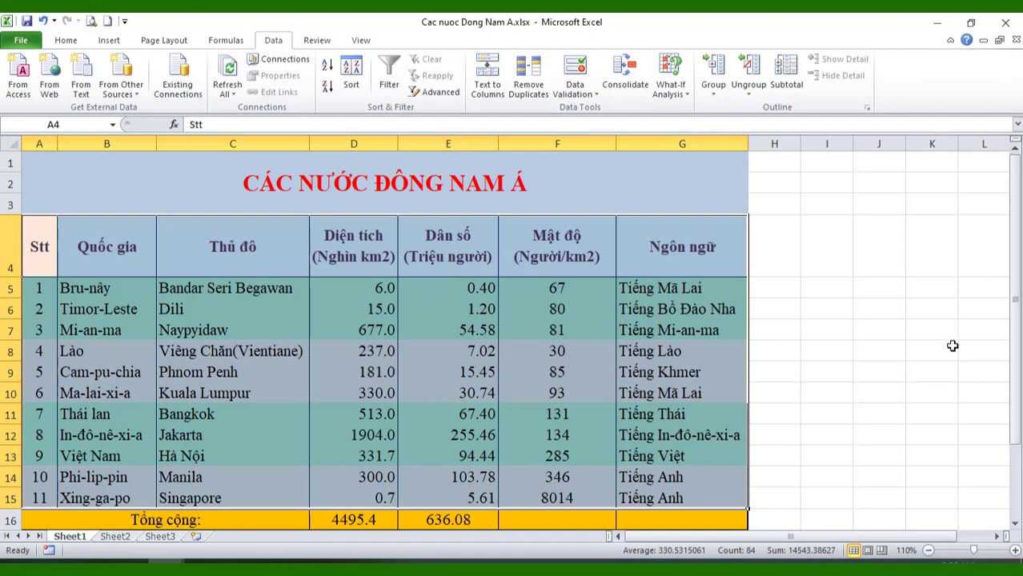
click(902, 360)
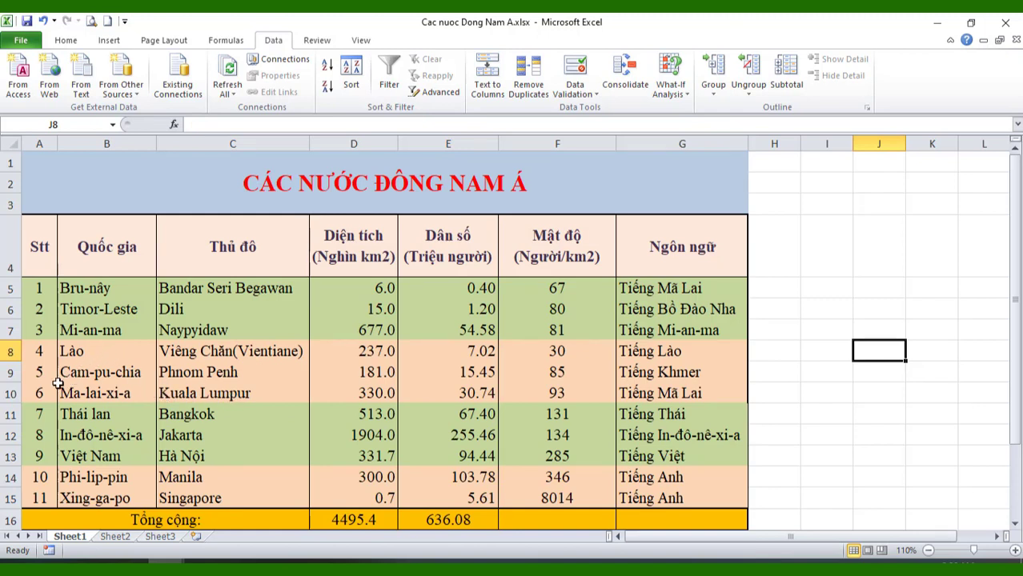
click(11, 393)
right_click(11, 393)
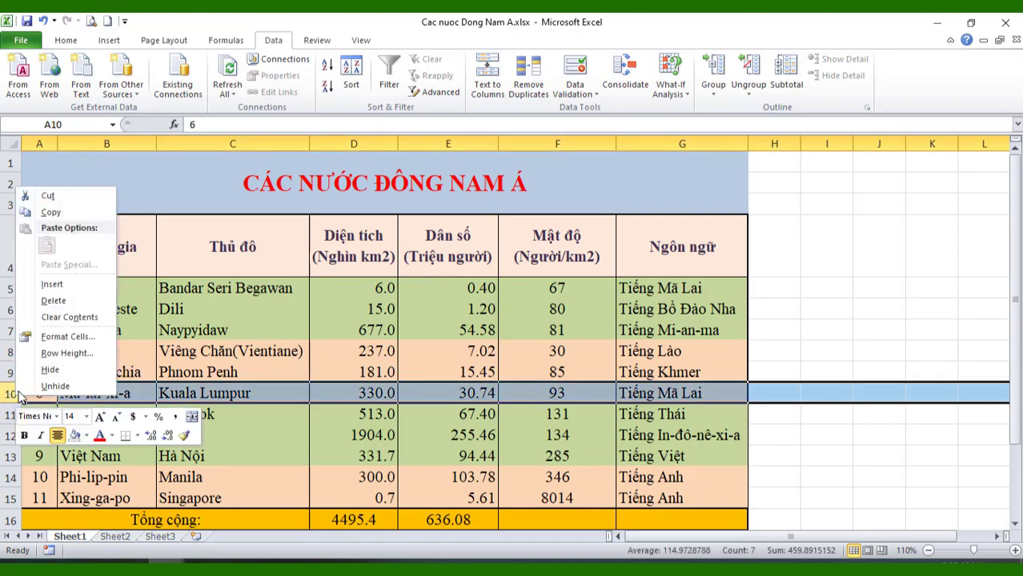
click(52, 285)
click(861, 309)
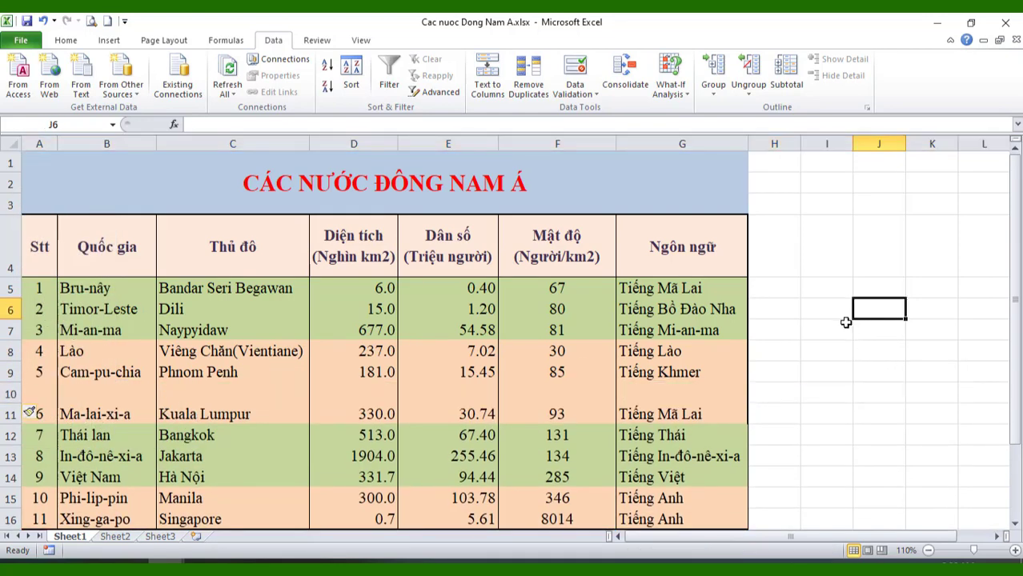
Check that every cell across the new row 10 is empty
click(108, 393)
click(25, 397)
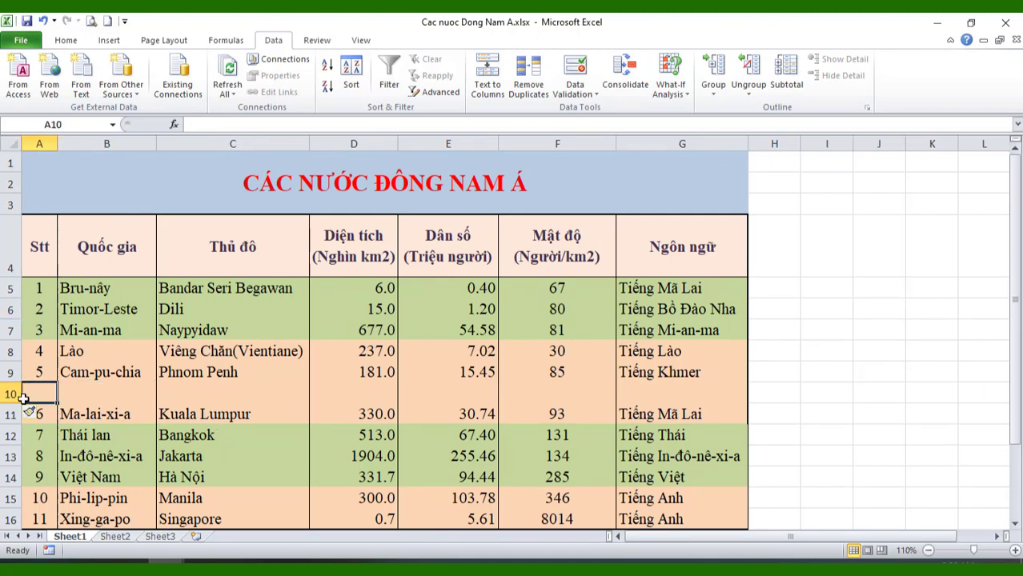
click(137, 395)
click(389, 393)
click(620, 392)
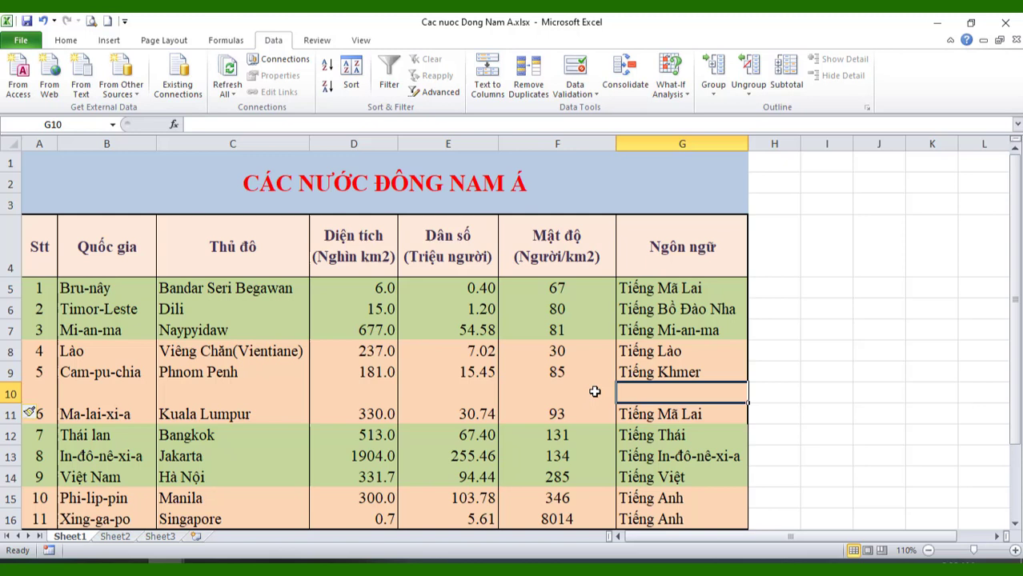
click(240, 397)
click(849, 368)
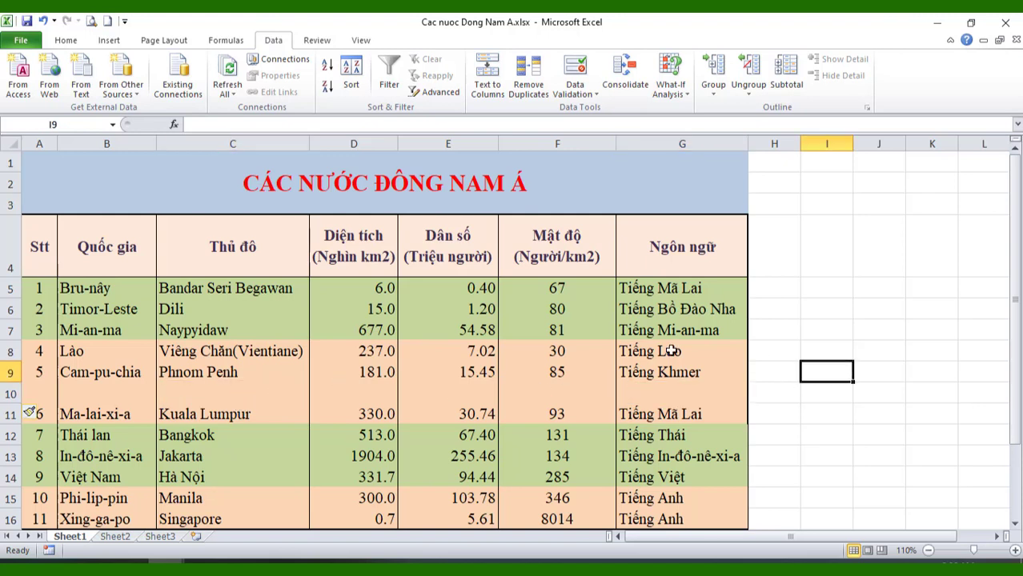
click(232, 392)
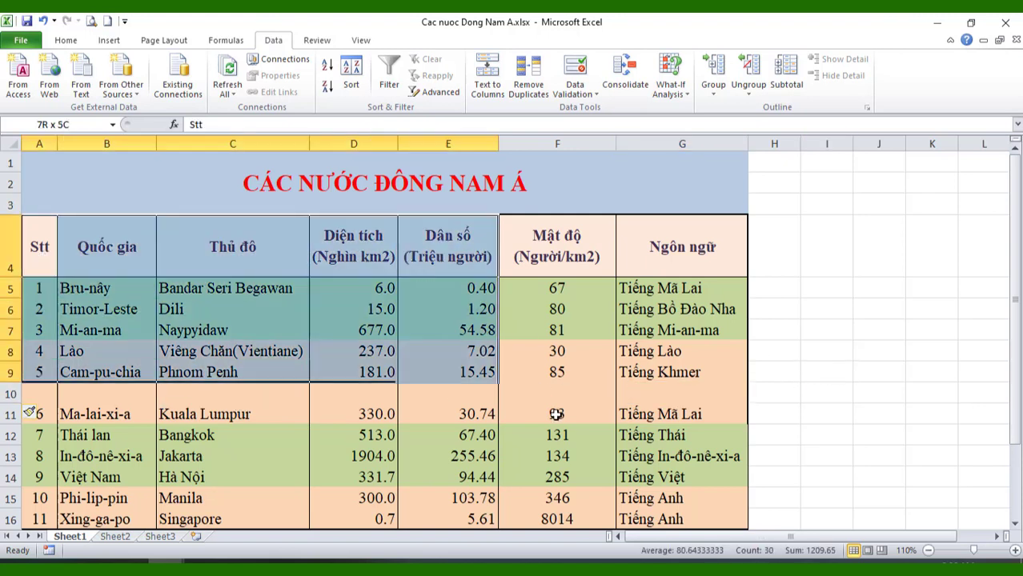
Select the table range A4:G16
drag(45, 263, 682, 519)
scroll(693, 471, down, 2)
scroll(693, 471, up, 1)
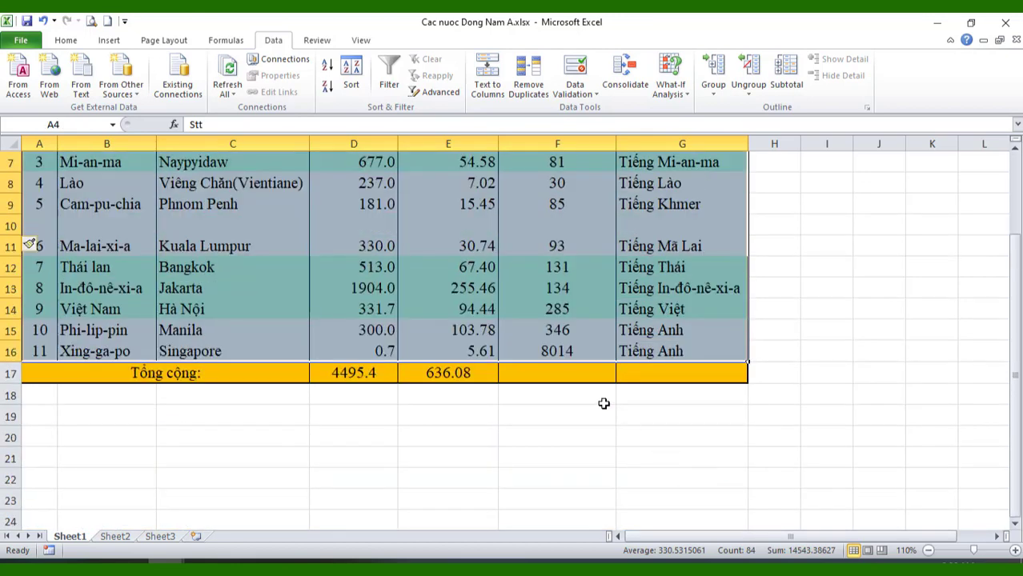
Sort the selected table by column D, Largest to Smallest
click(347, 80)
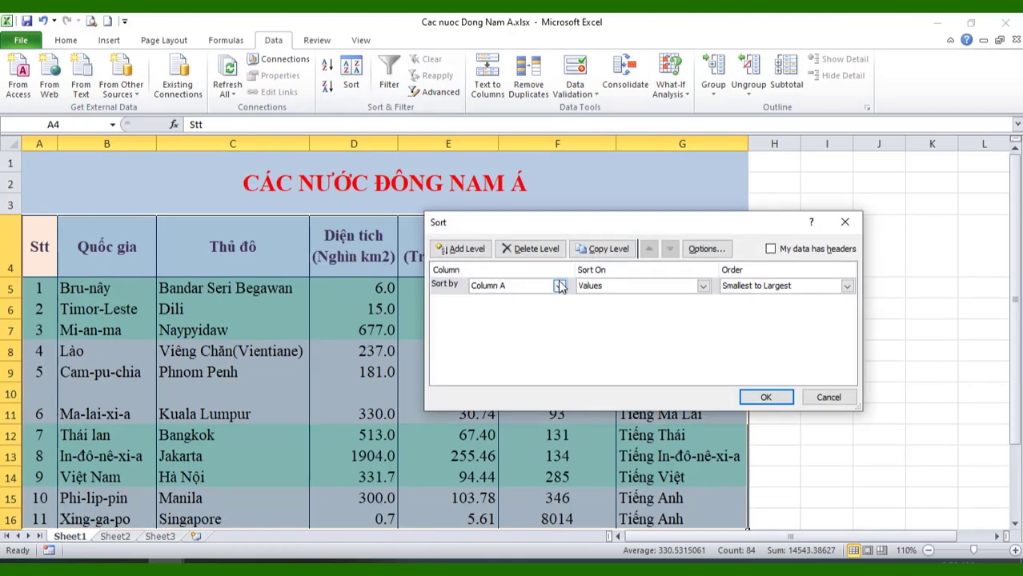
click(559, 287)
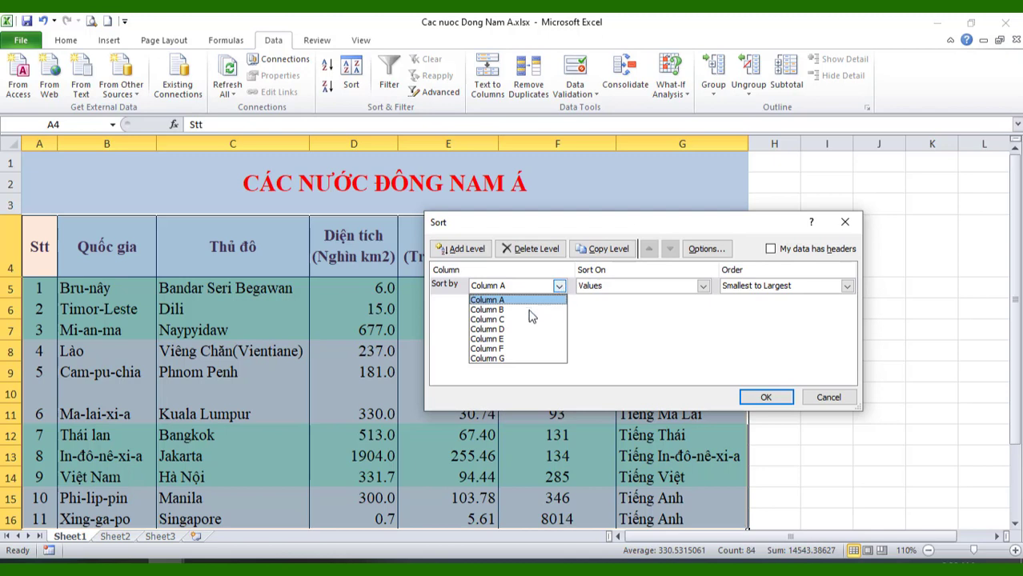
click(505, 329)
click(847, 286)
click(737, 307)
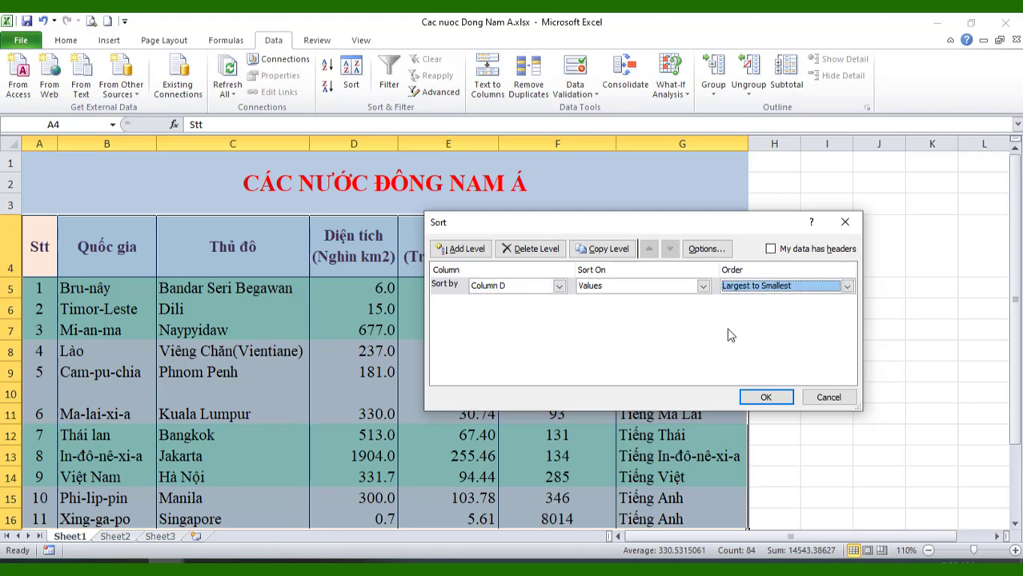
click(757, 396)
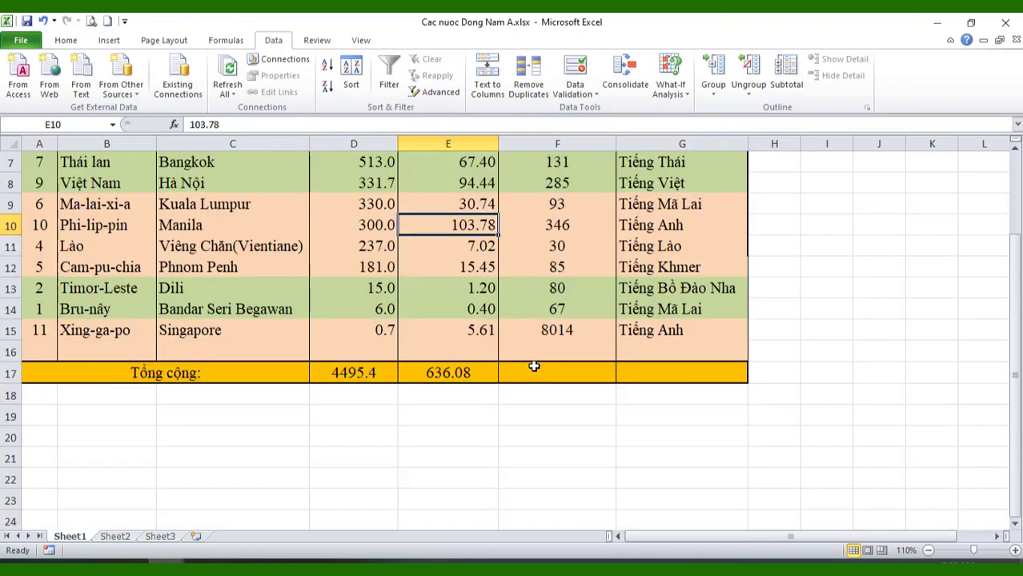
scroll(534, 366, up, 2)
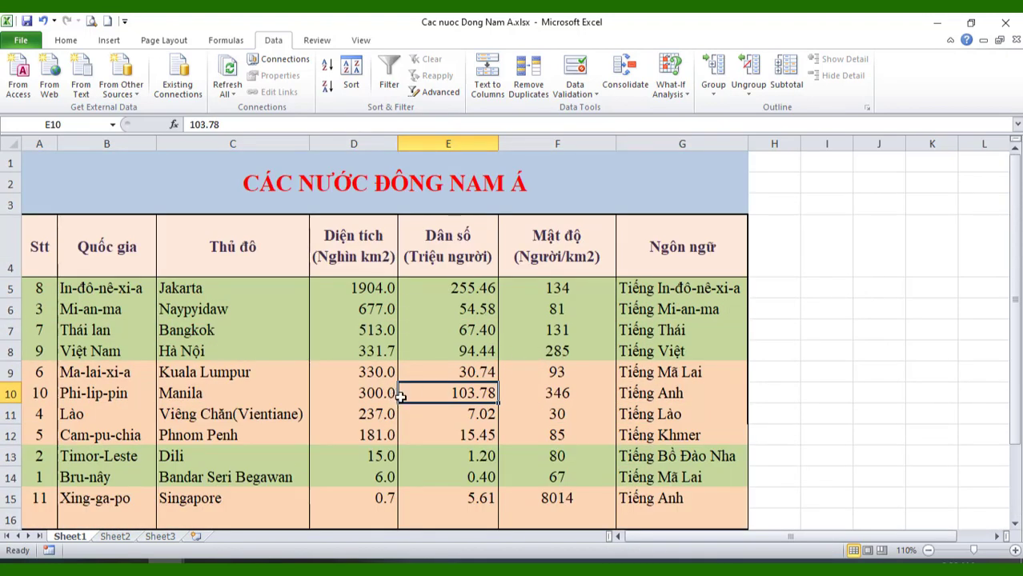
Turn on filtering from a cell inside the table, which attaches it to the title row
click(369, 519)
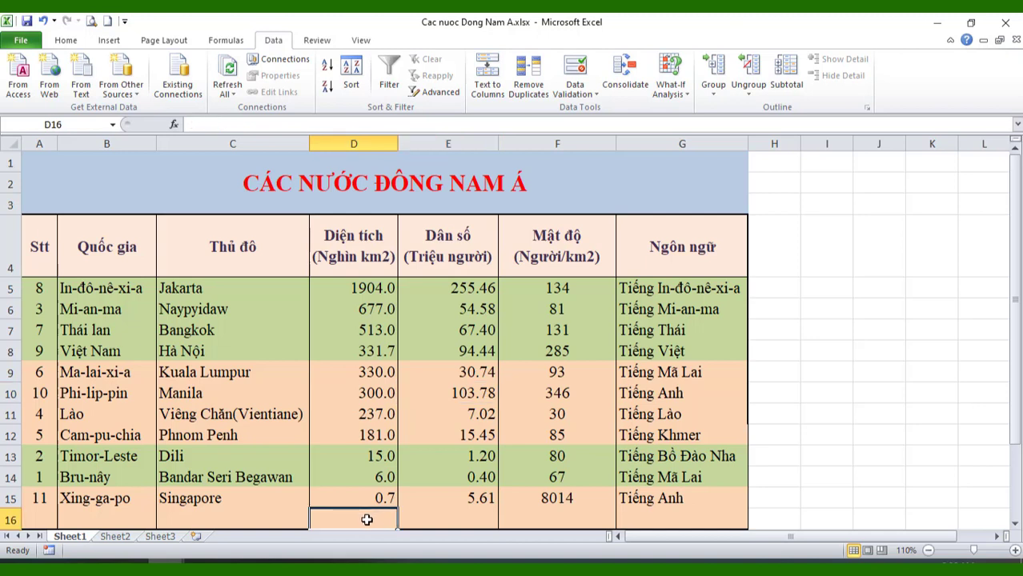
click(389, 378)
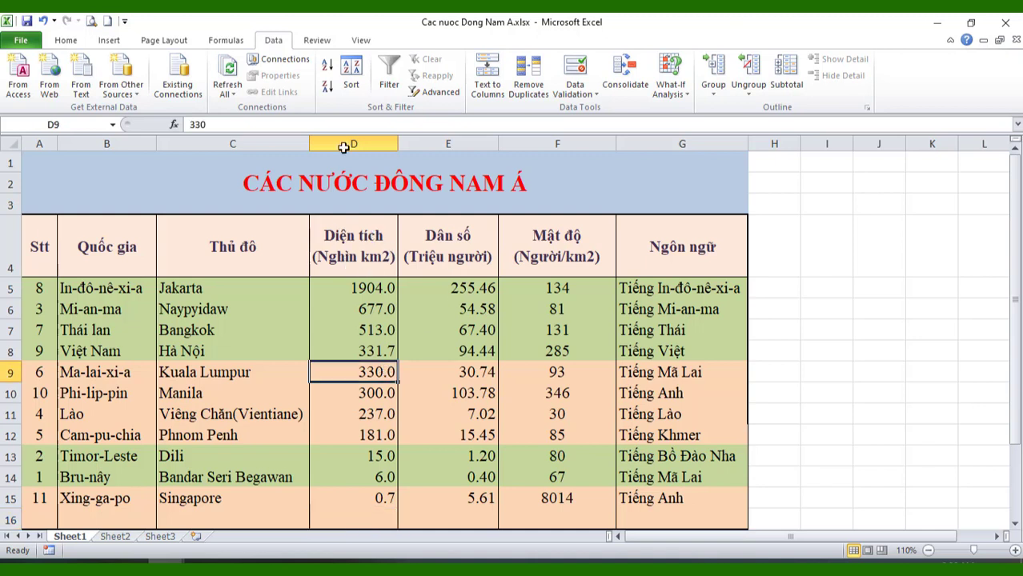
click(393, 77)
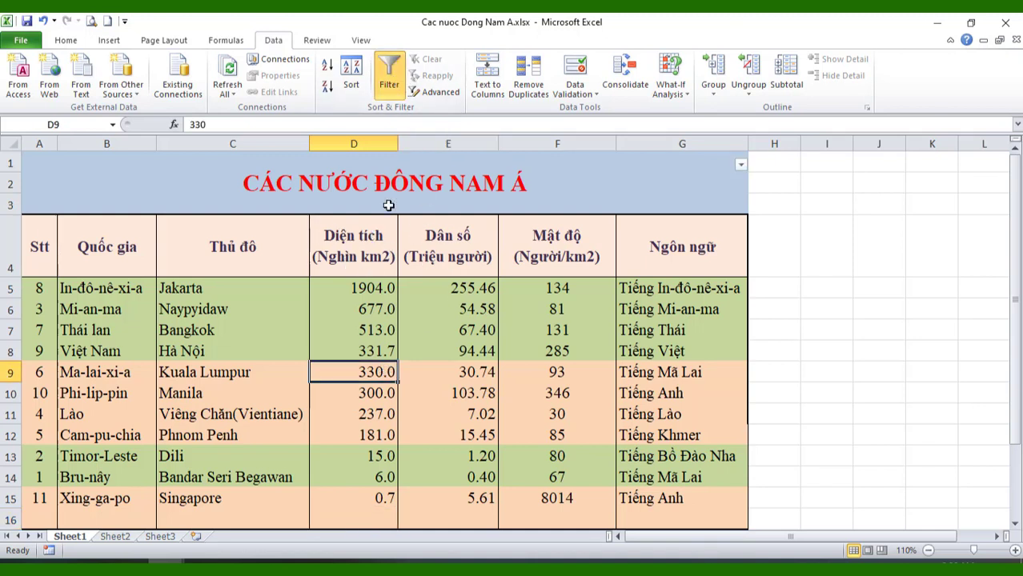
Select the table from the Stt heading cell down to row 14
click(887, 328)
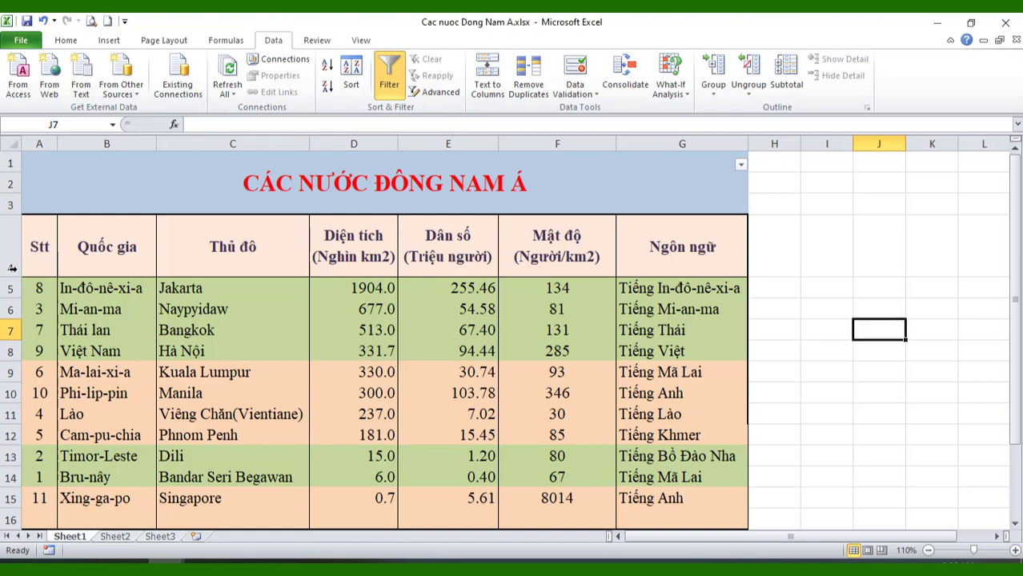
click(46, 232)
mouse_move(46, 233)
mouse_down()
mouse_move(681, 514)
mouse_move(686, 474)
mouse_up()
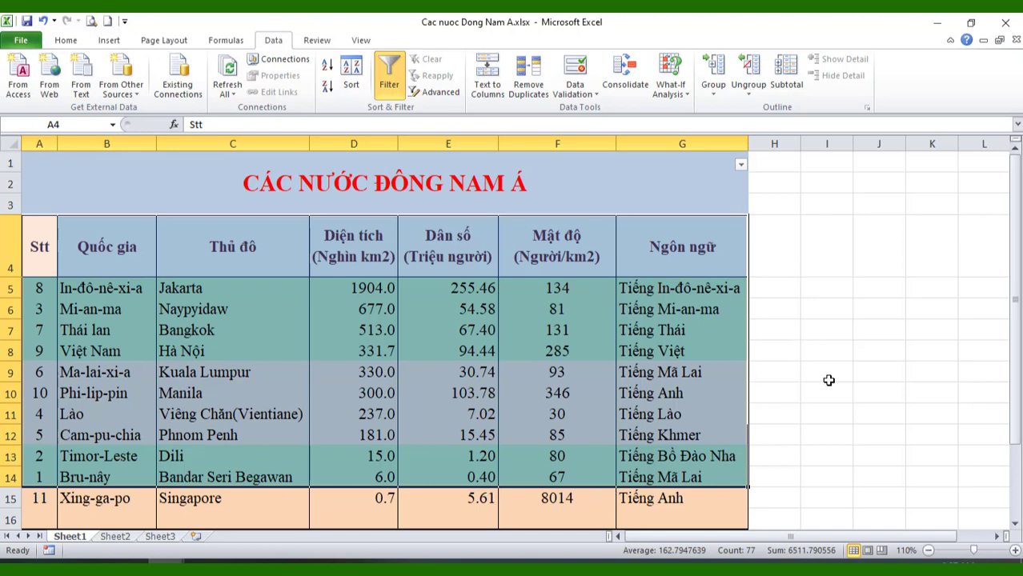
Sort the table, header row included, by column A from Smallest to Largest
click(880, 349)
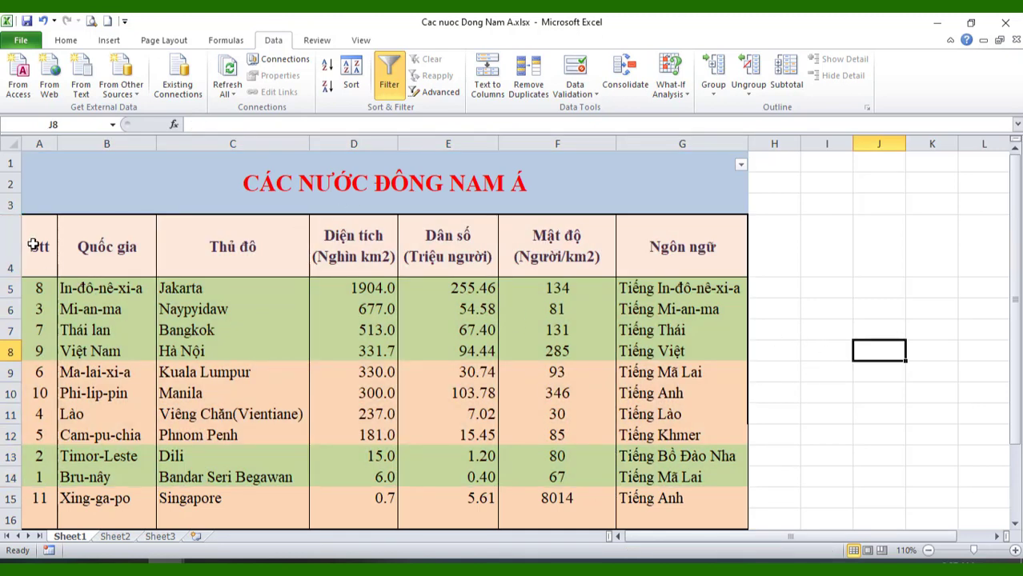
drag(36, 244, 448, 308)
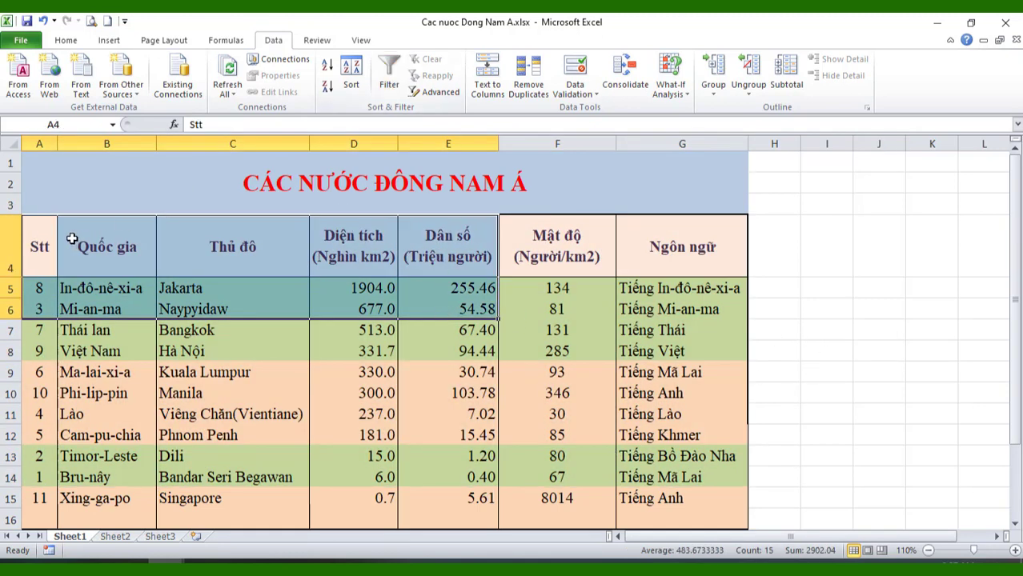
drag(48, 256, 646, 517)
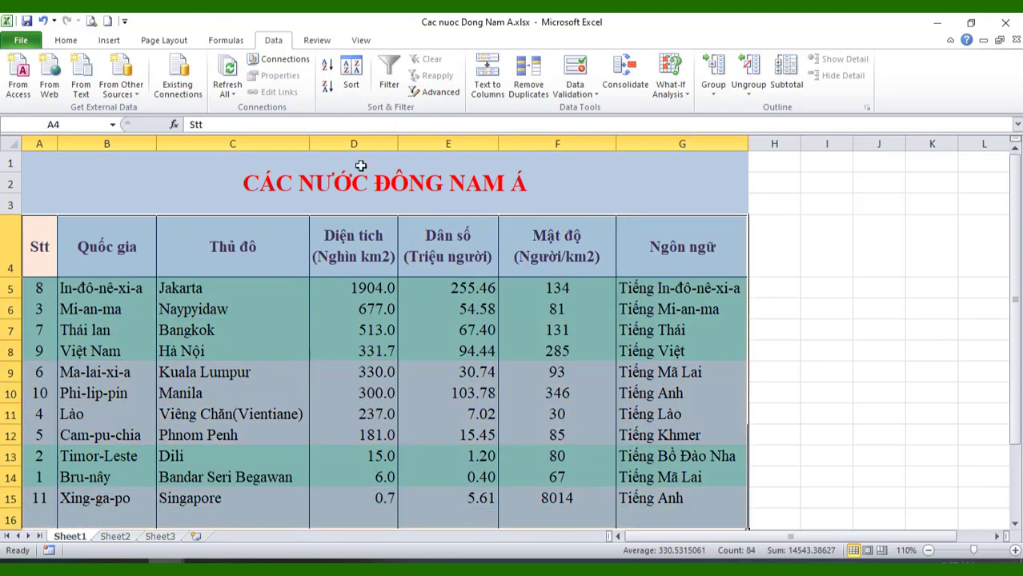
click(350, 76)
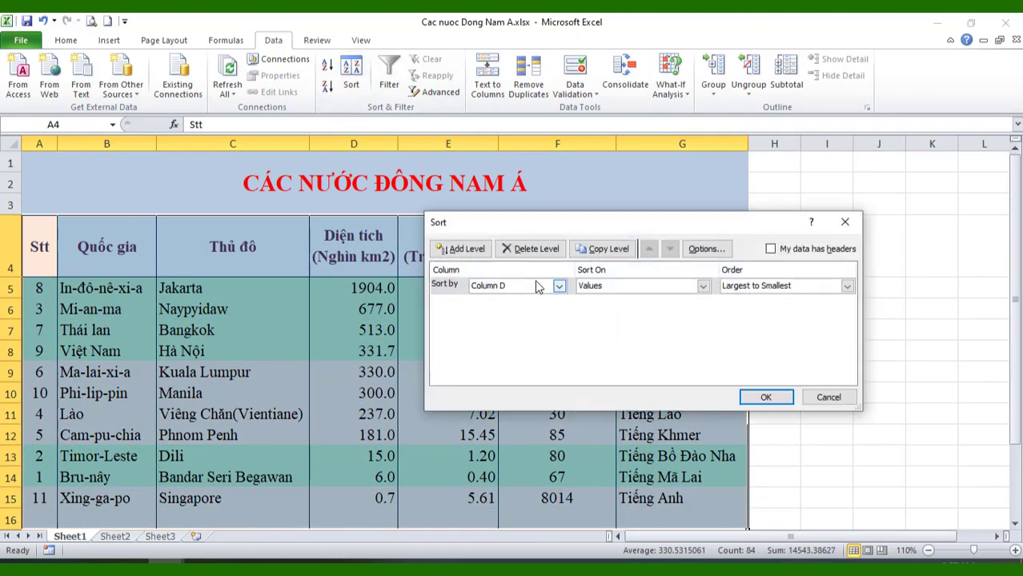
click(558, 286)
click(496, 298)
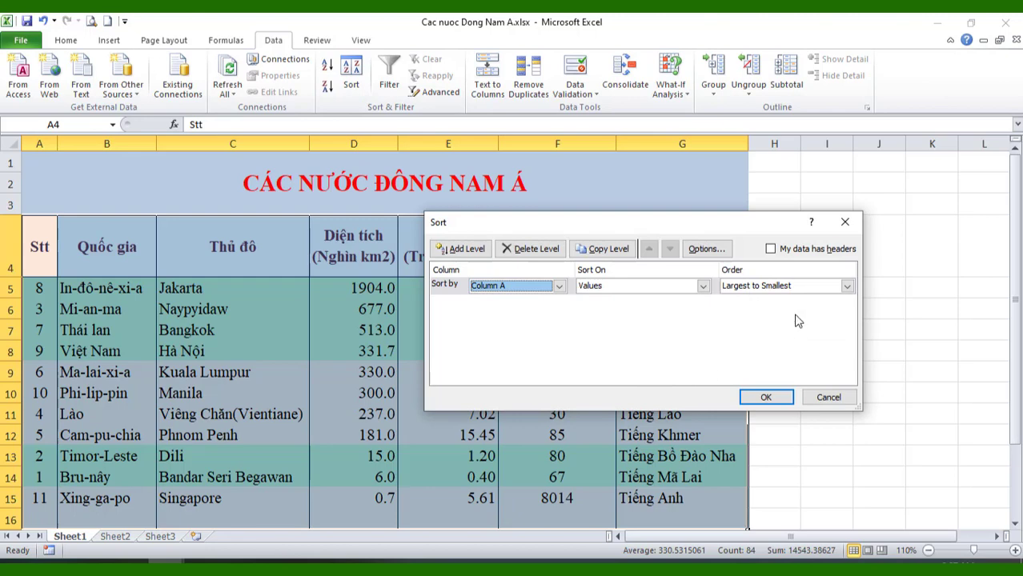
click(783, 287)
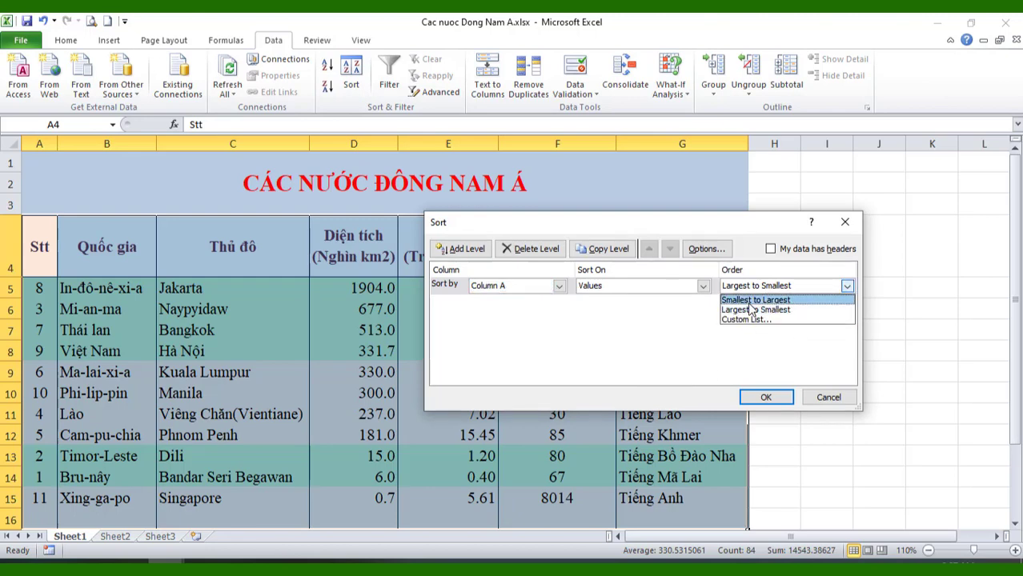
click(755, 300)
click(764, 398)
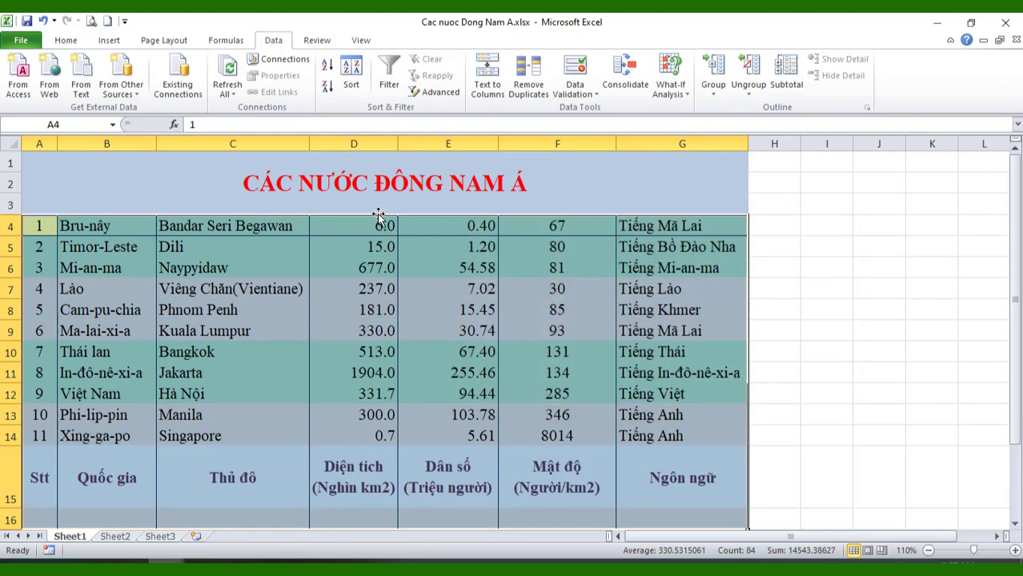
Review the sorted result and reselect the table from the header row down
click(878, 328)
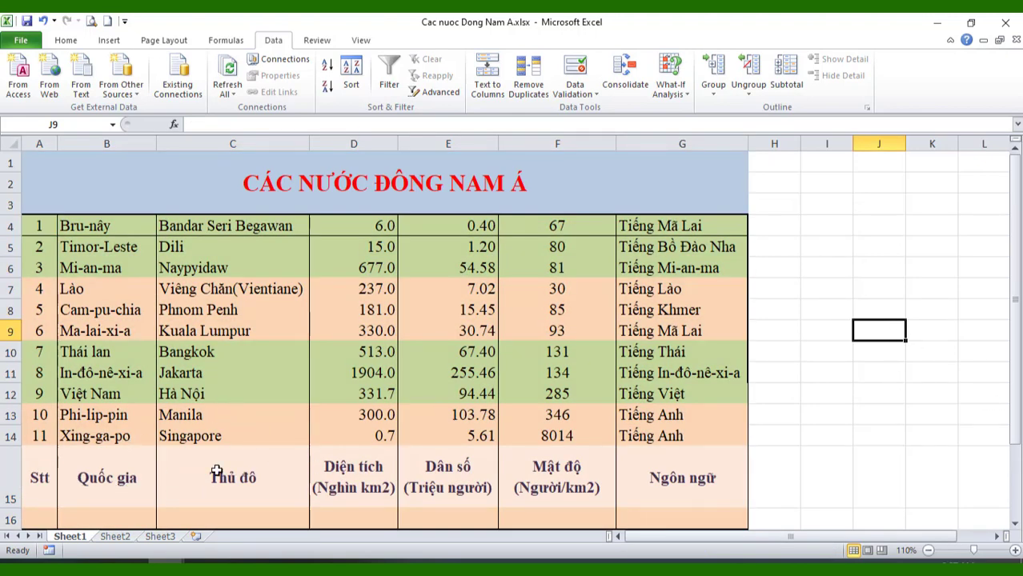
click(440, 363)
drag(48, 226, 705, 488)
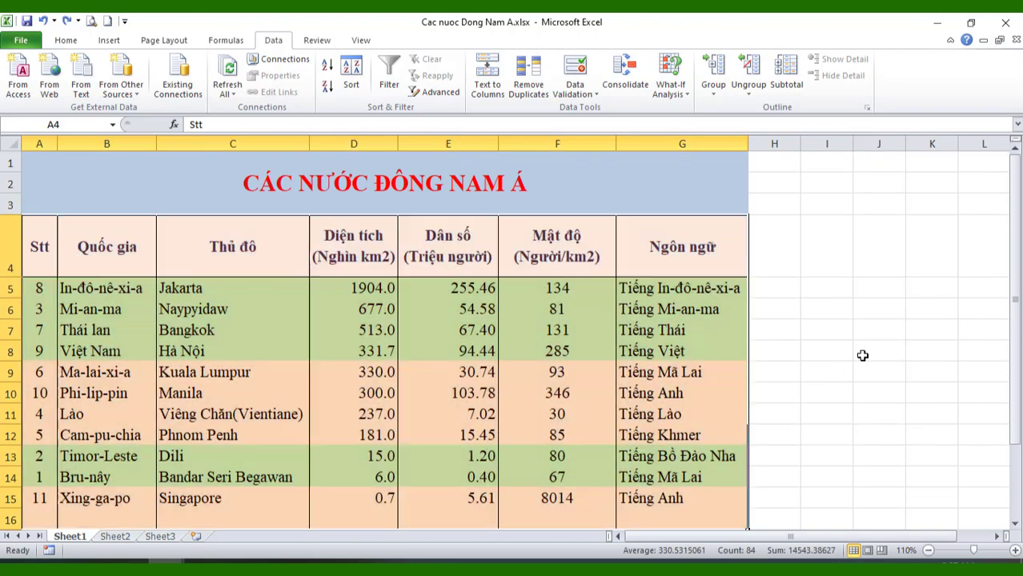
Sort only the data rows A5:G15 by column A, Smallest to Largest
drag(37, 290, 653, 506)
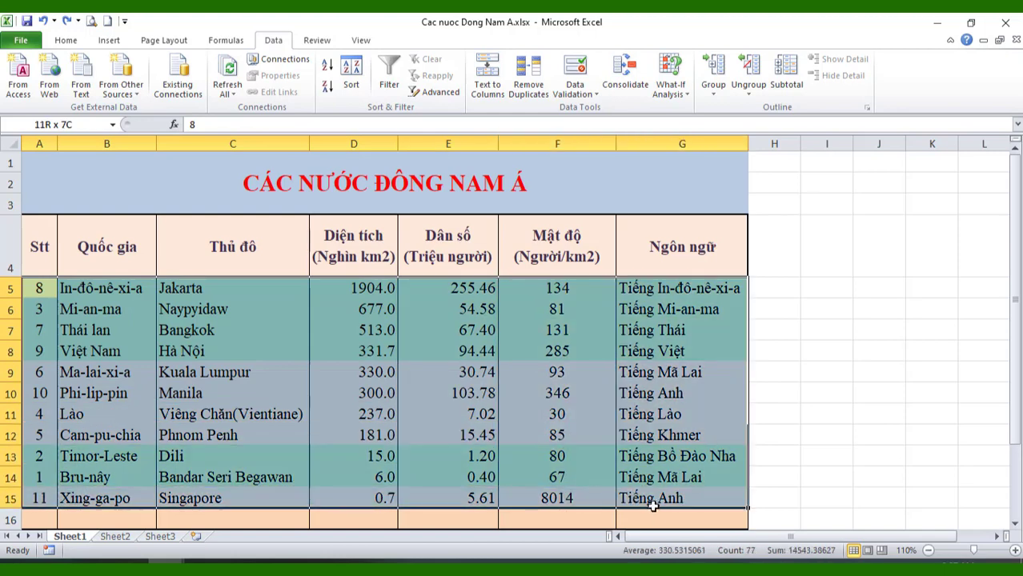
click(351, 72)
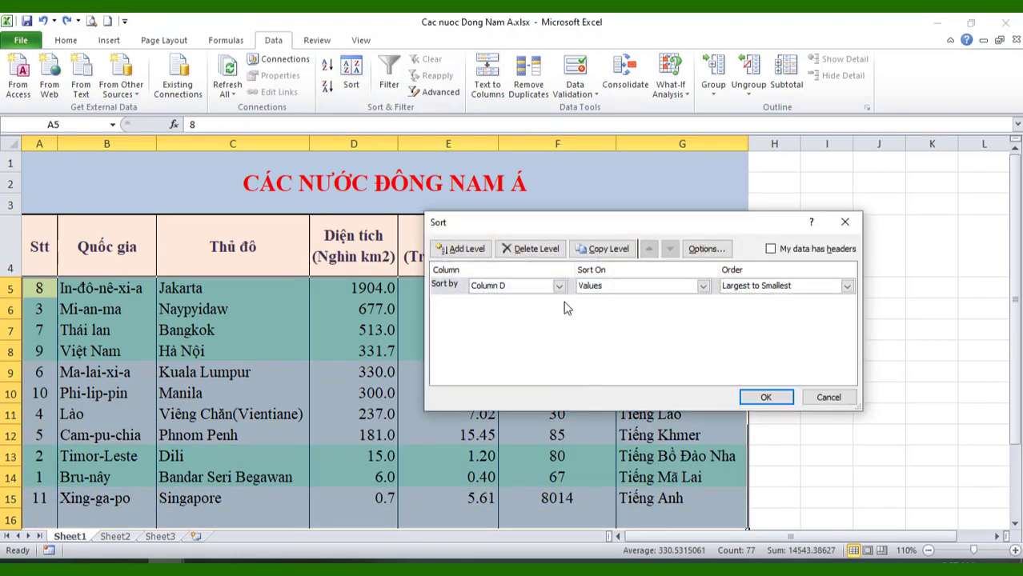
click(783, 400)
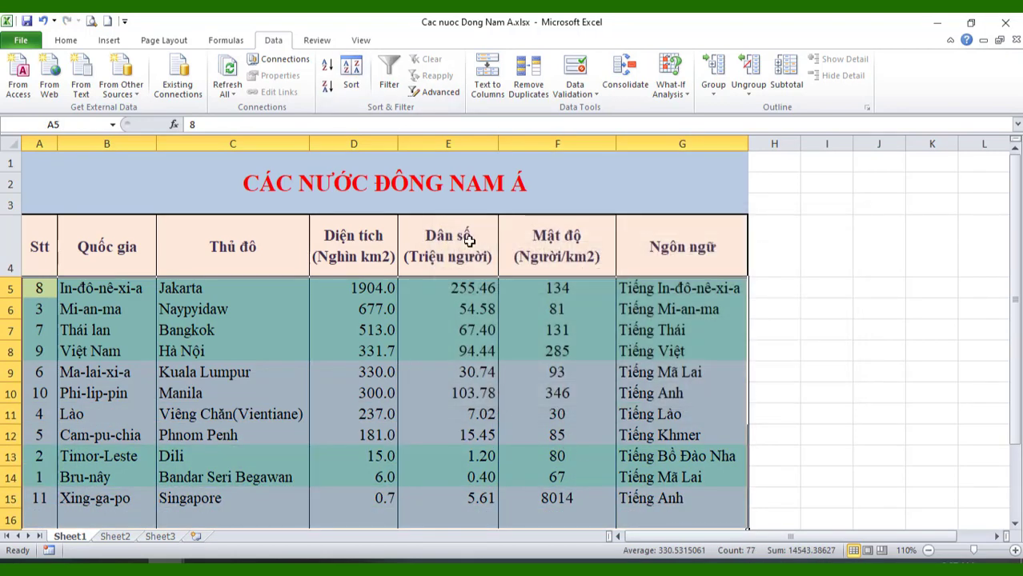
click(351, 72)
click(558, 286)
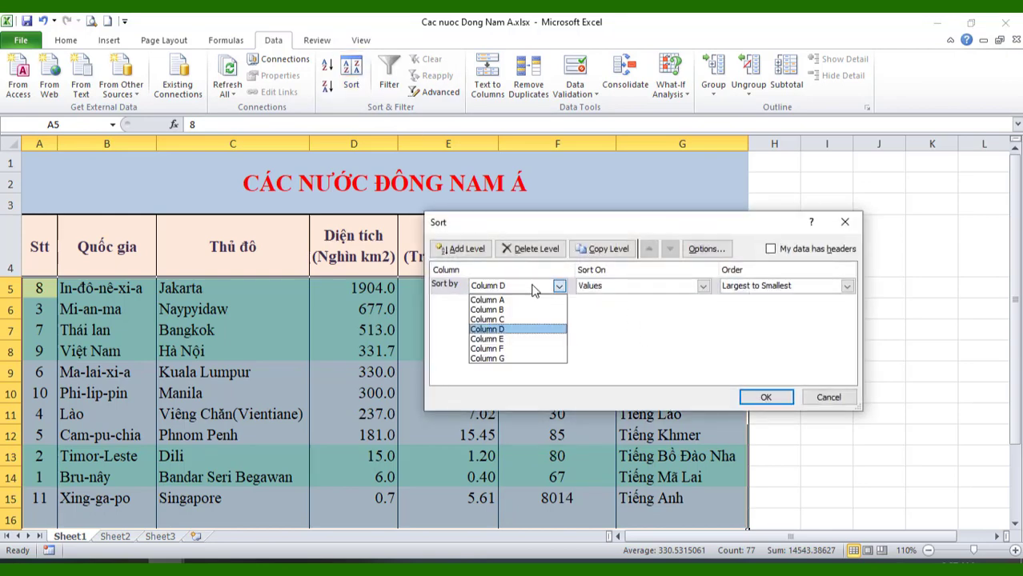
click(507, 300)
click(769, 290)
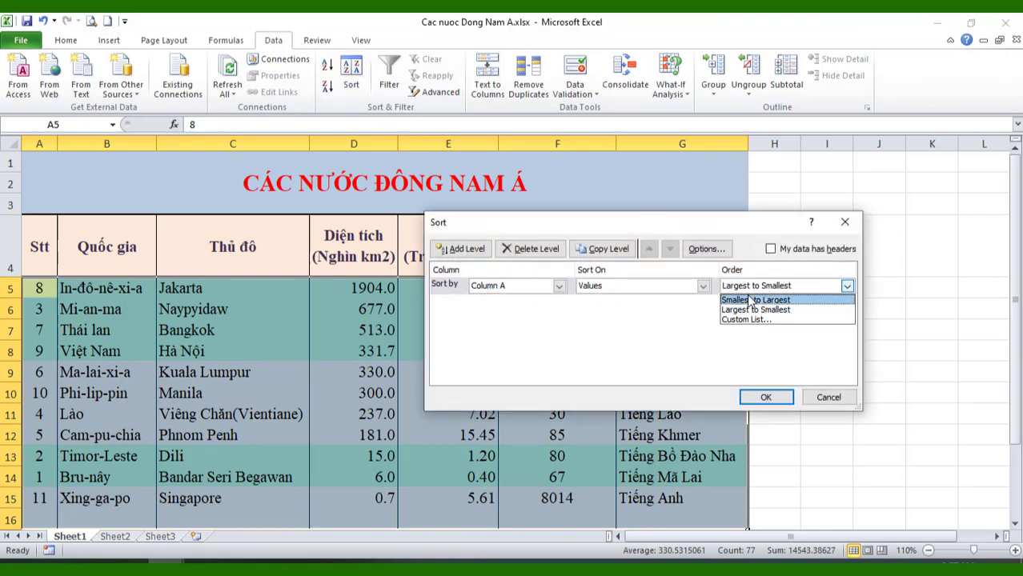
click(764, 297)
click(765, 399)
Check the area values in cells D10 and D9 of the sorted table
click(541, 372)
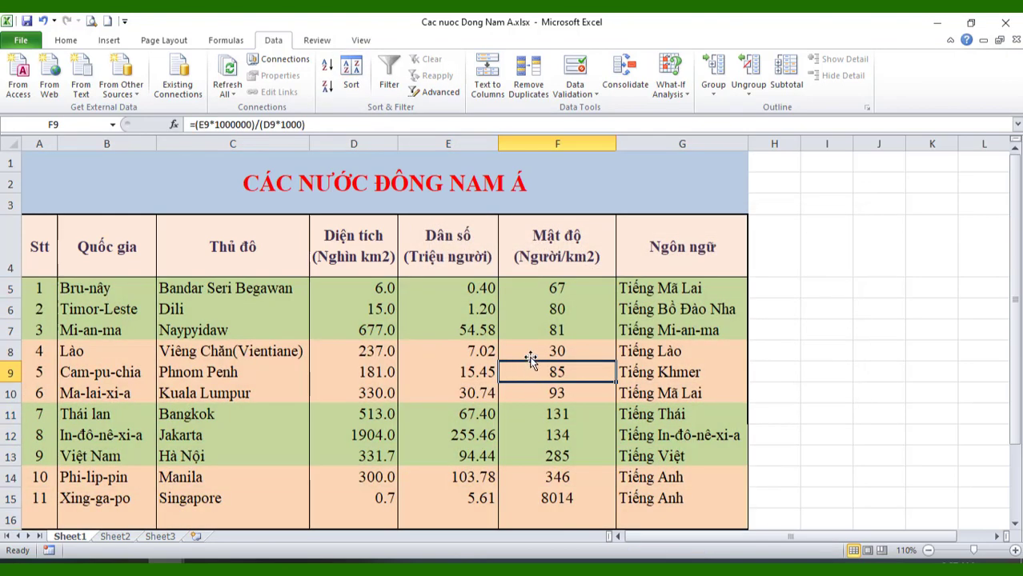
scroll(460, 341, down, 2)
scroll(271, 330, up, 1)
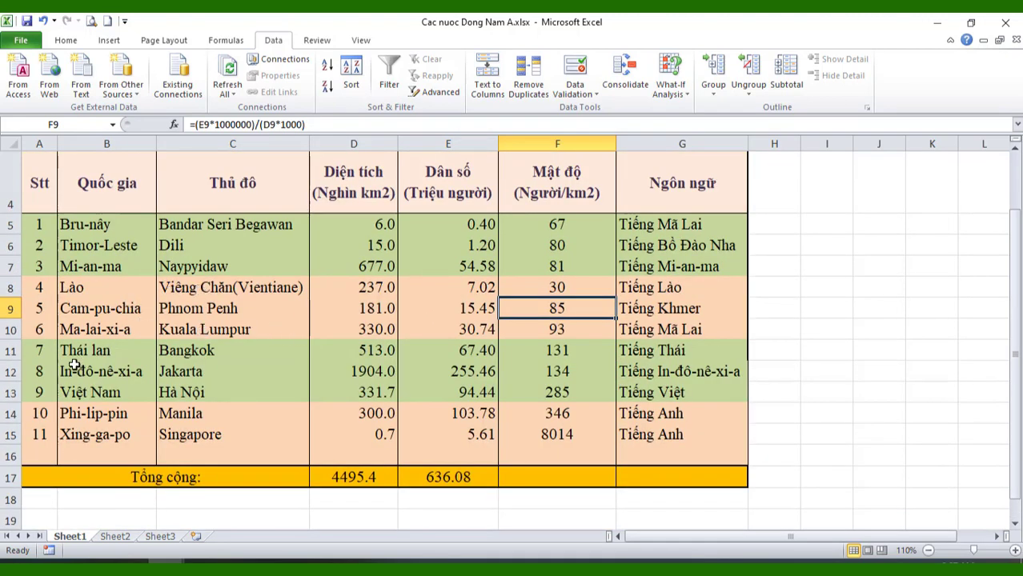
click(373, 322)
scroll(373, 322, up, 1)
click(337, 365)
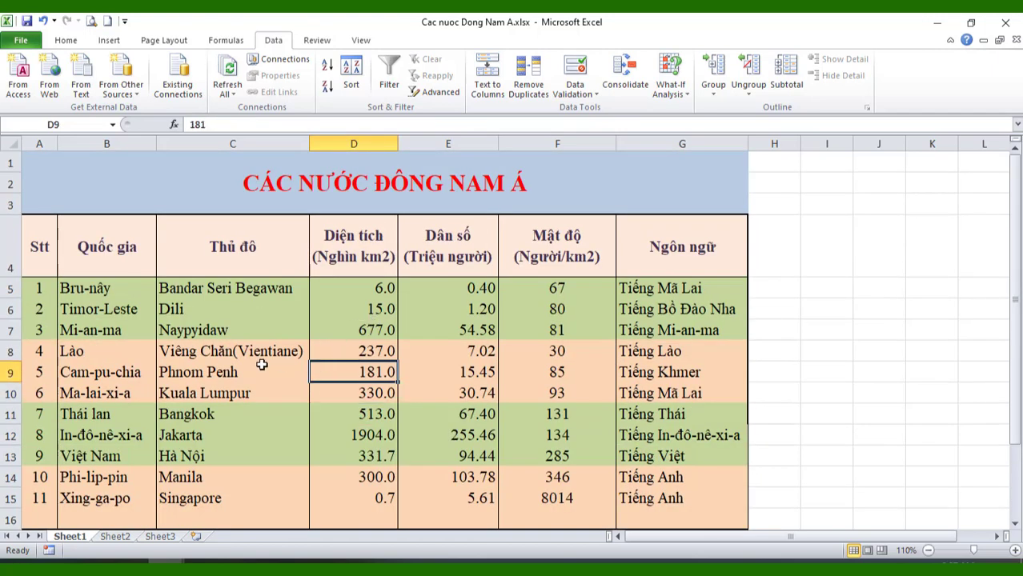
Insert a blank row 8 between Mi-an-ma and Lào
right_click(12, 351)
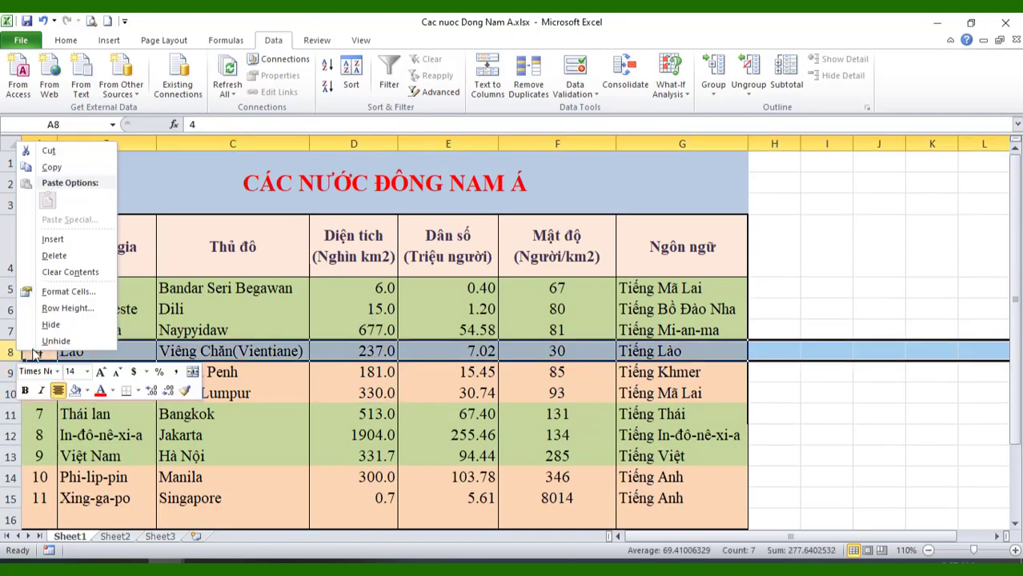
click(44, 237)
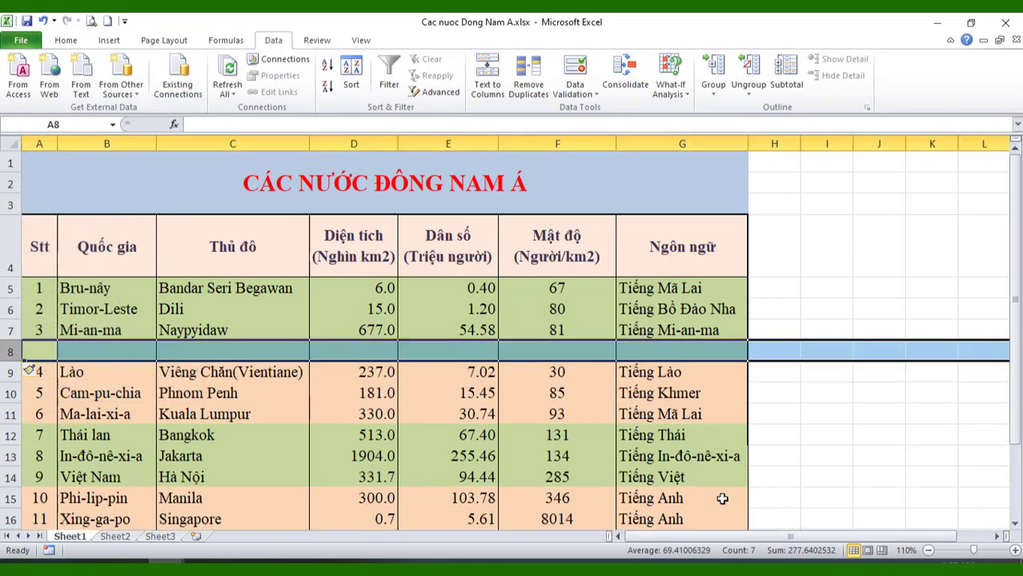
click(553, 437)
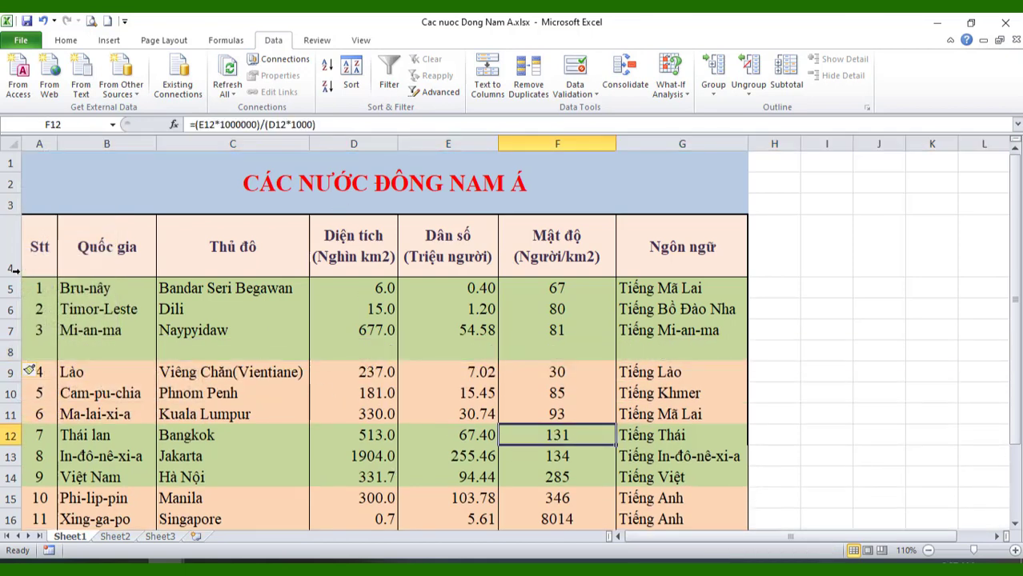
Select the table's upper rows and turn on filtering for the header row
mouse_move(37, 255)
mouse_down()
mouse_move(679, 420)
mouse_move(679, 392)
mouse_move(678, 403)
mouse_up()
scroll(599, 354, up, 2)
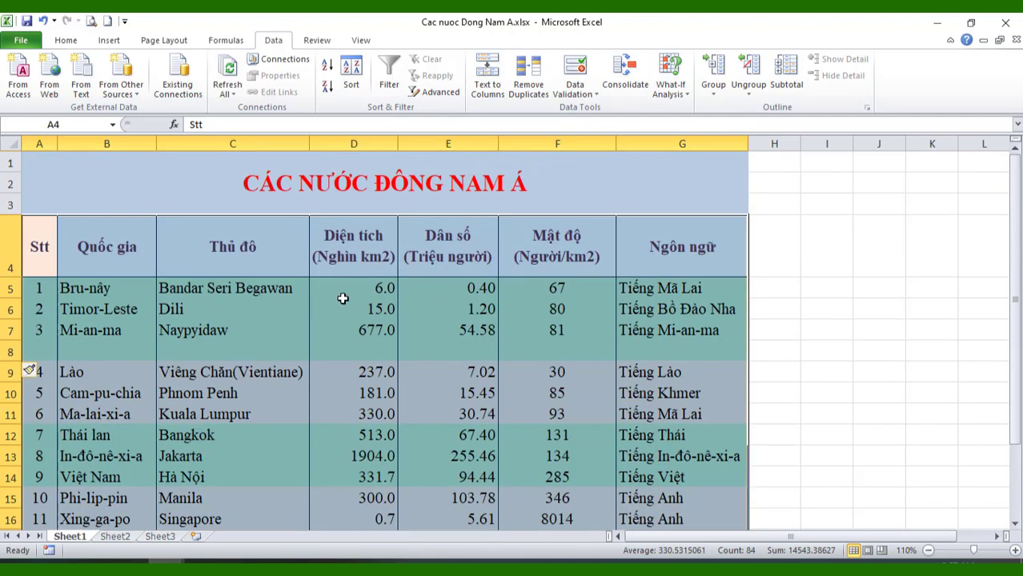
click(389, 76)
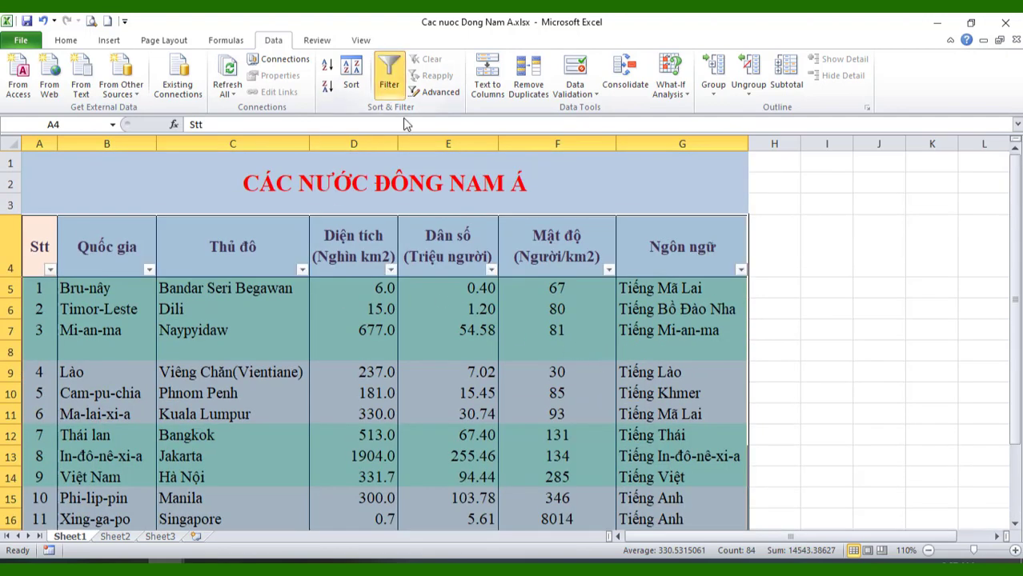
Filter Diện tích with a Top 10 filter set to Bottom 4 Items
click(391, 270)
mouse_move(296, 362)
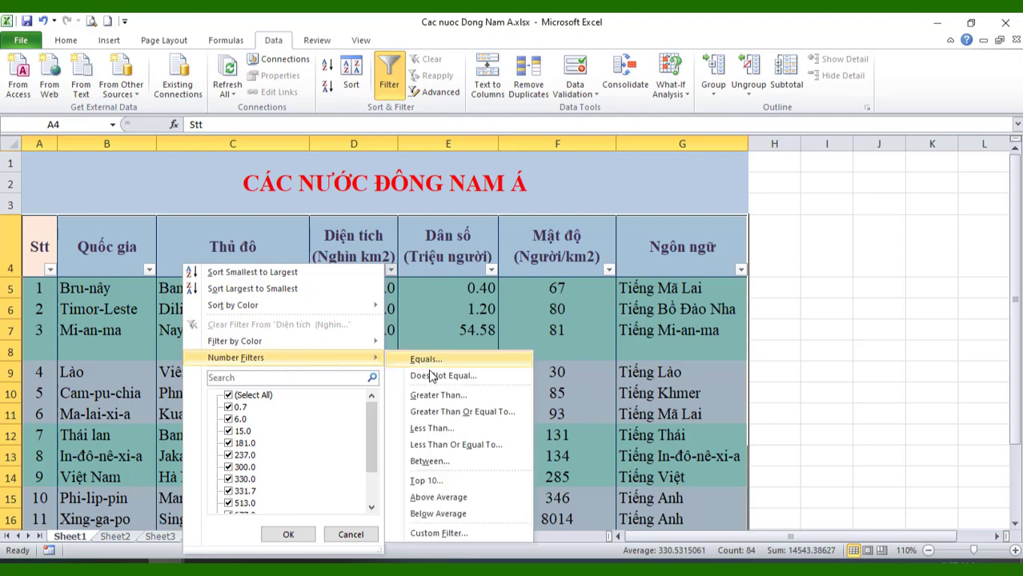
click(449, 481)
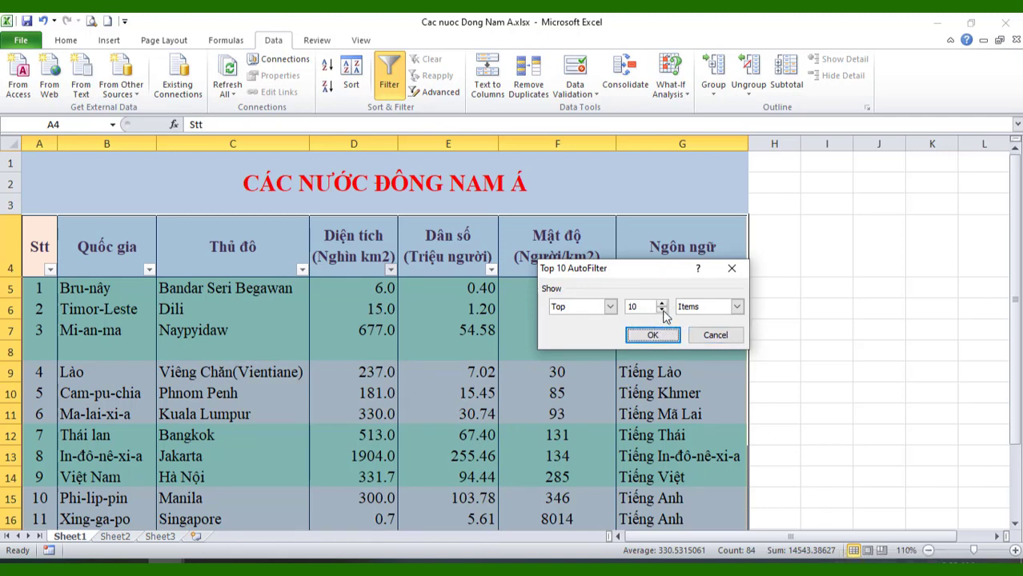
click(610, 308)
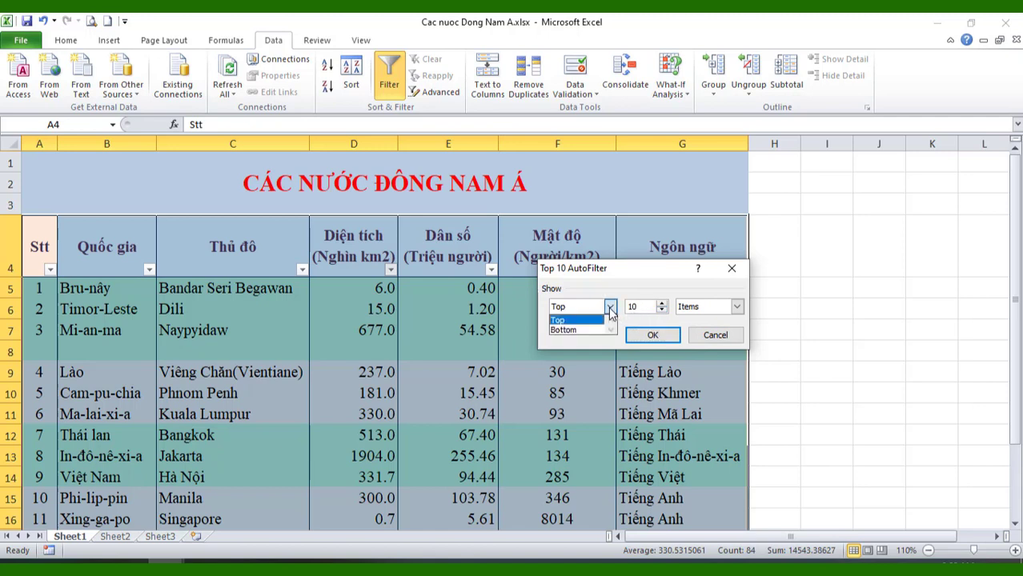
click(575, 330)
drag(644, 308, 623, 307)
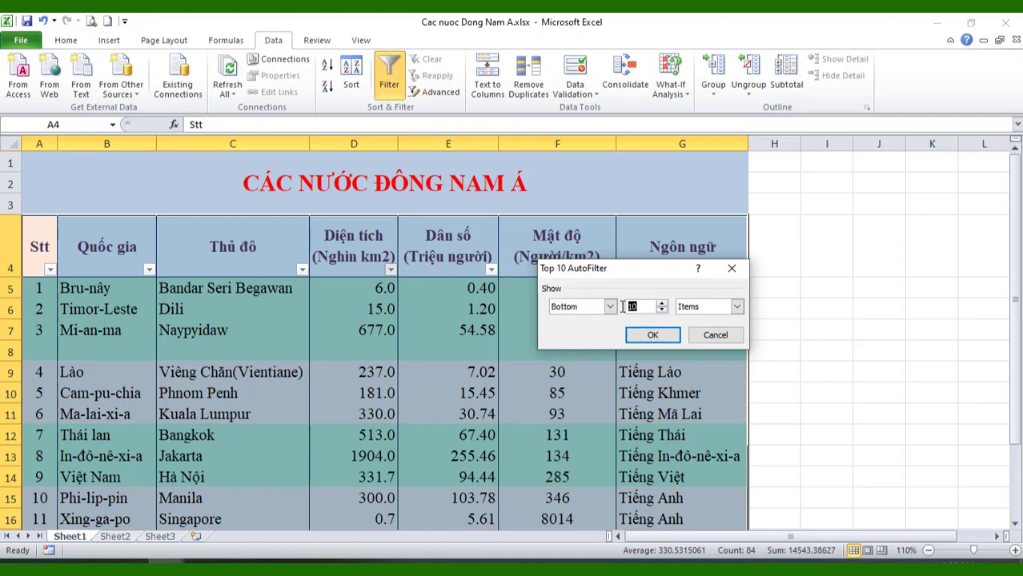
text(4)
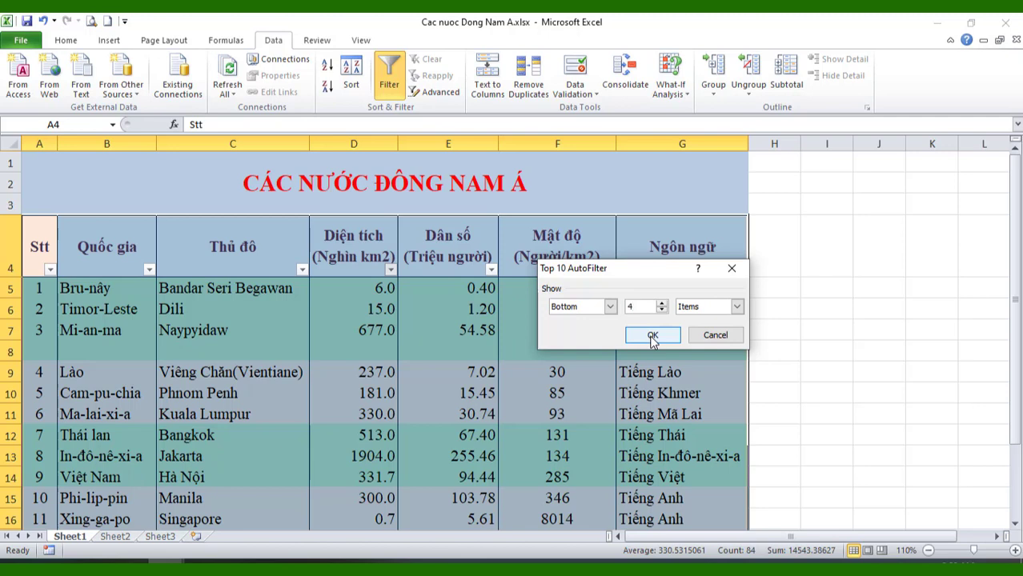
click(652, 336)
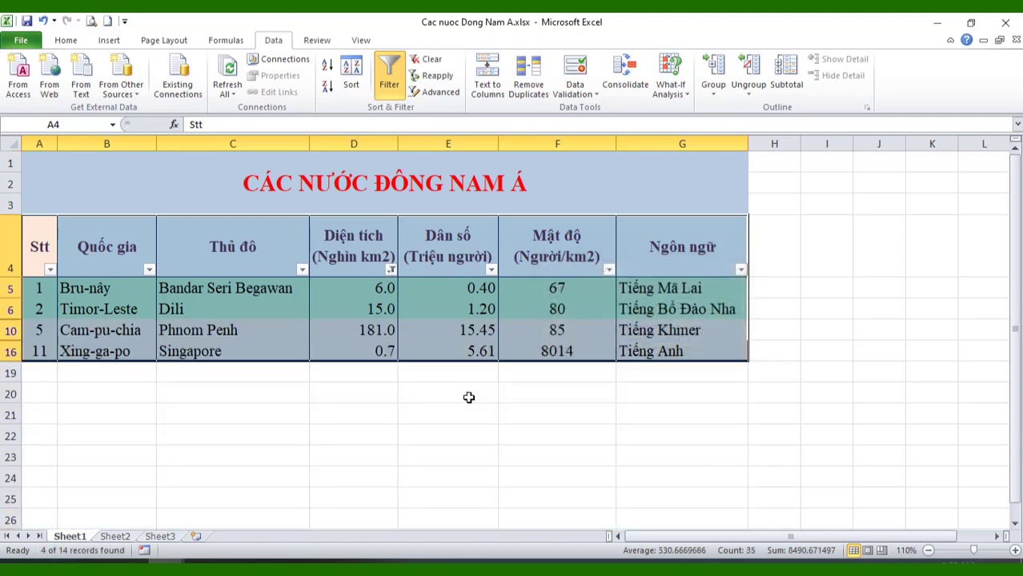
click(445, 412)
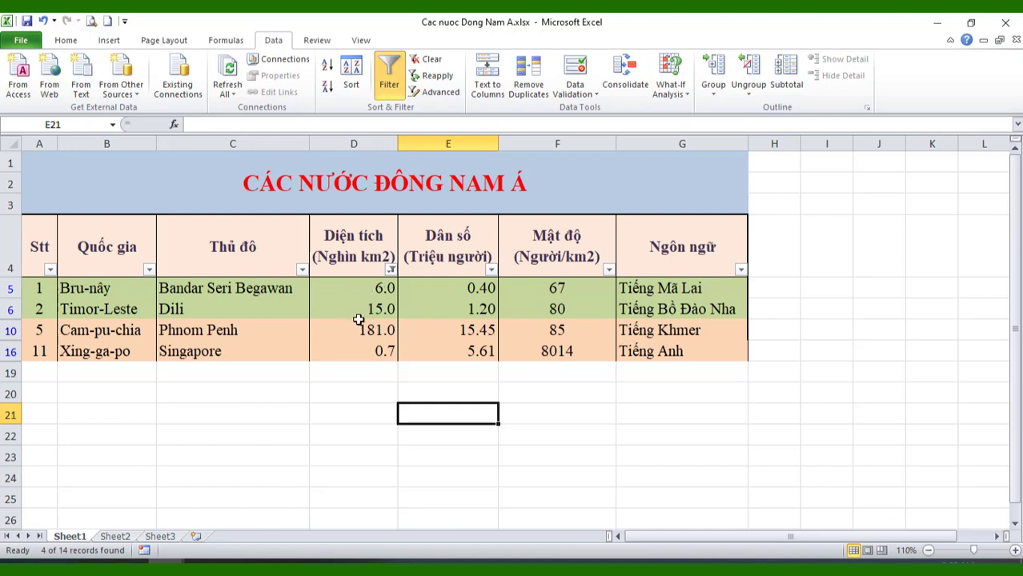
Clear the Diện tích filter so all countries, including blank row 8, reappear
click(361, 292)
click(362, 311)
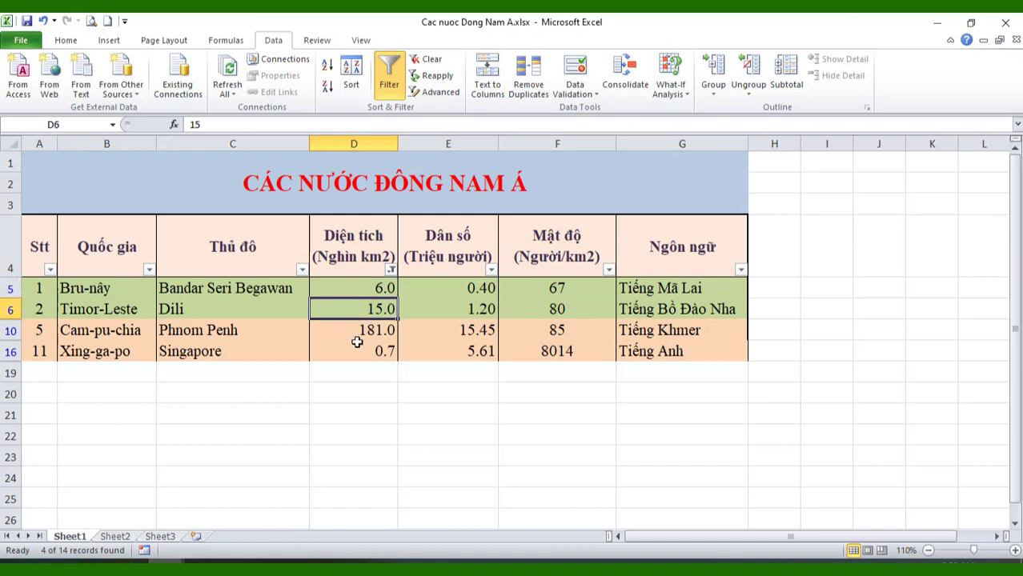
drag(364, 318, 372, 295)
click(392, 270)
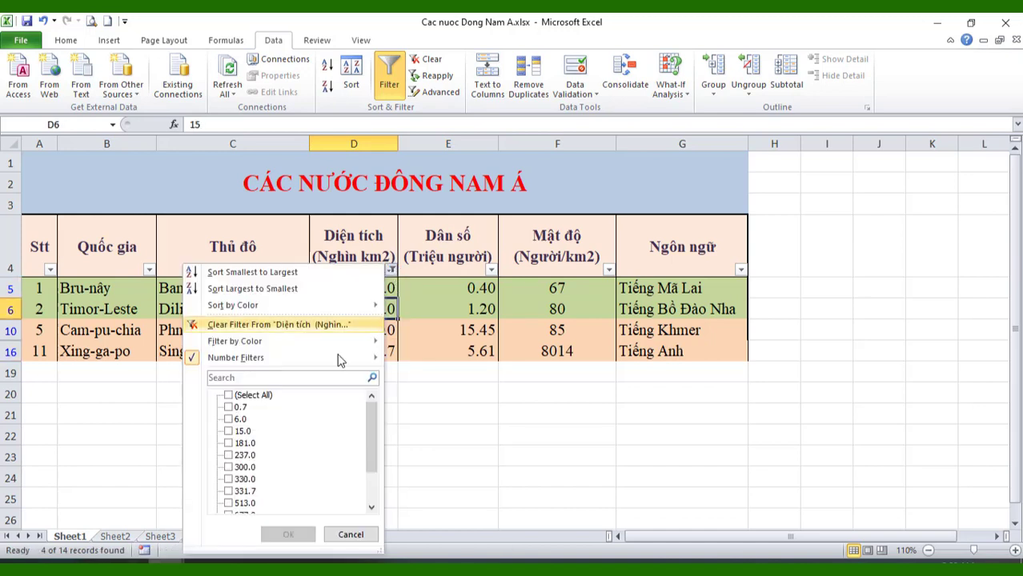
mouse_move(305, 362)
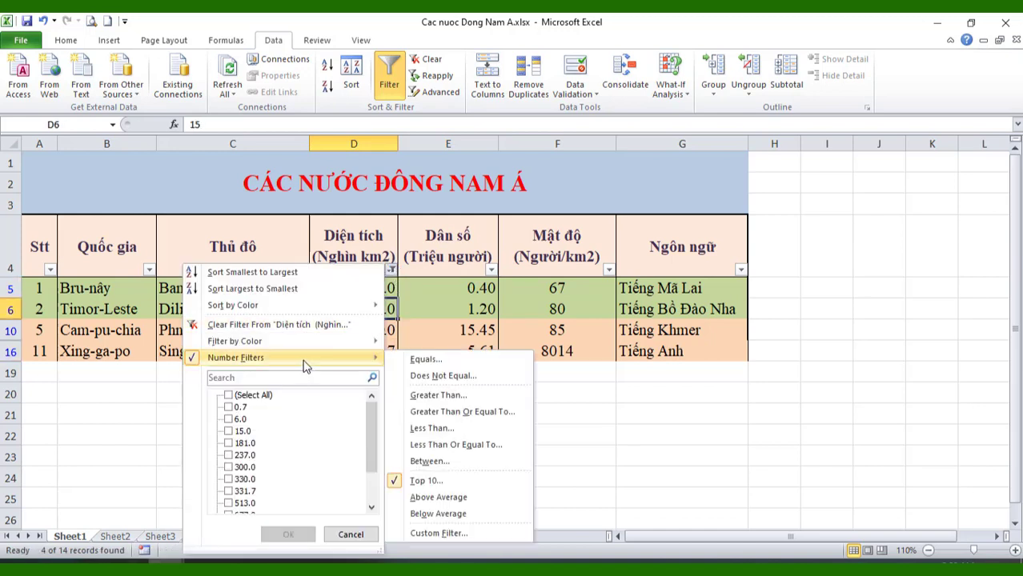
click(432, 481)
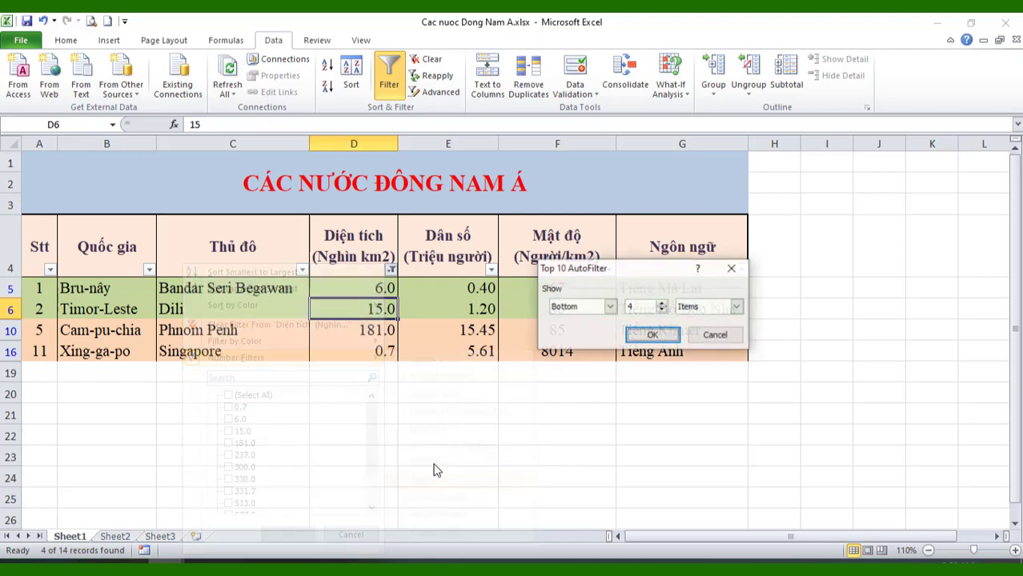
click(711, 333)
click(389, 270)
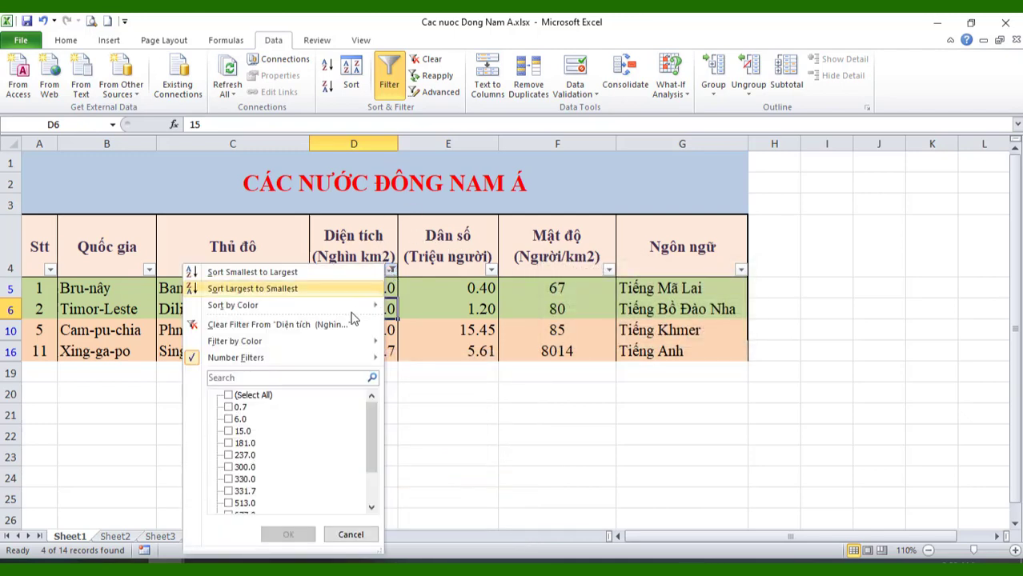
click(326, 325)
Point out the empty cells D8 in the blank row and D17 above the total
click(528, 392)
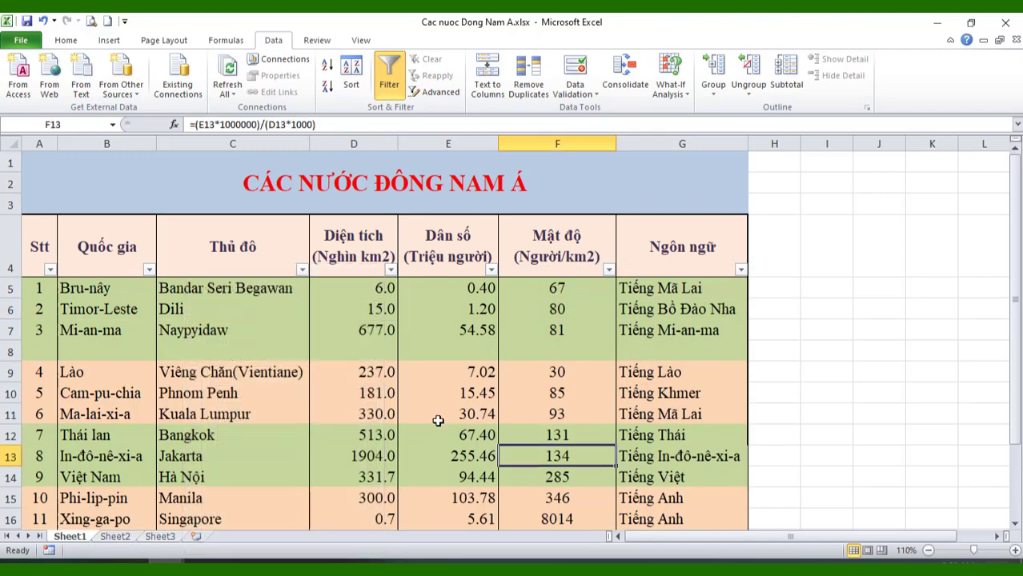
scroll(436, 416, down, 2)
click(373, 183)
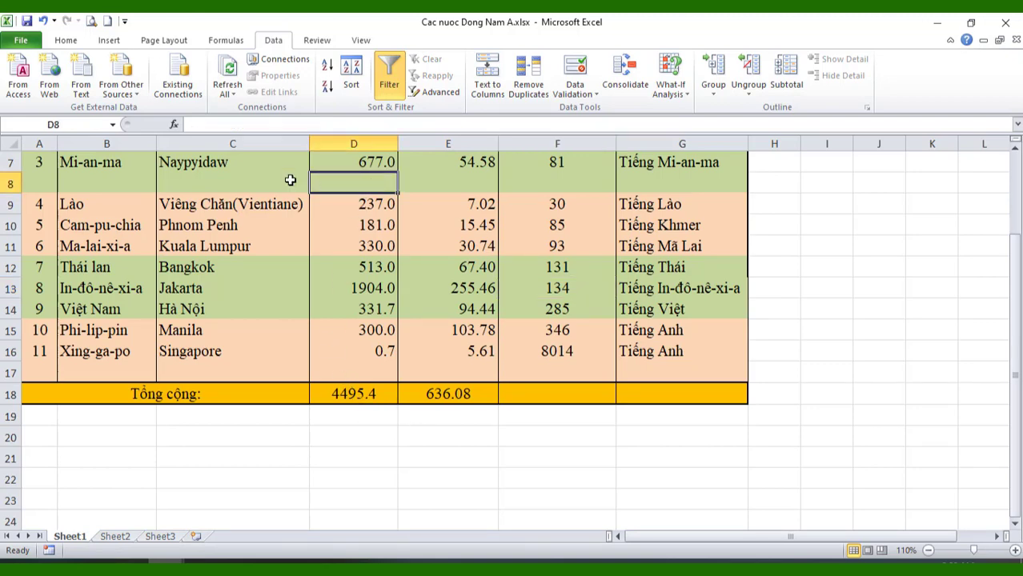
click(352, 374)
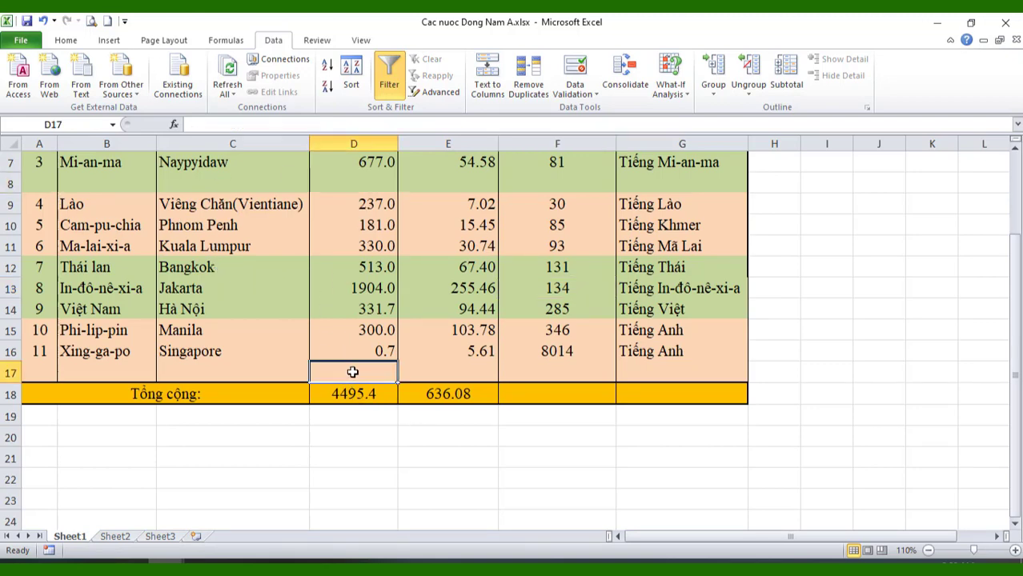
scroll(352, 373, up, 2)
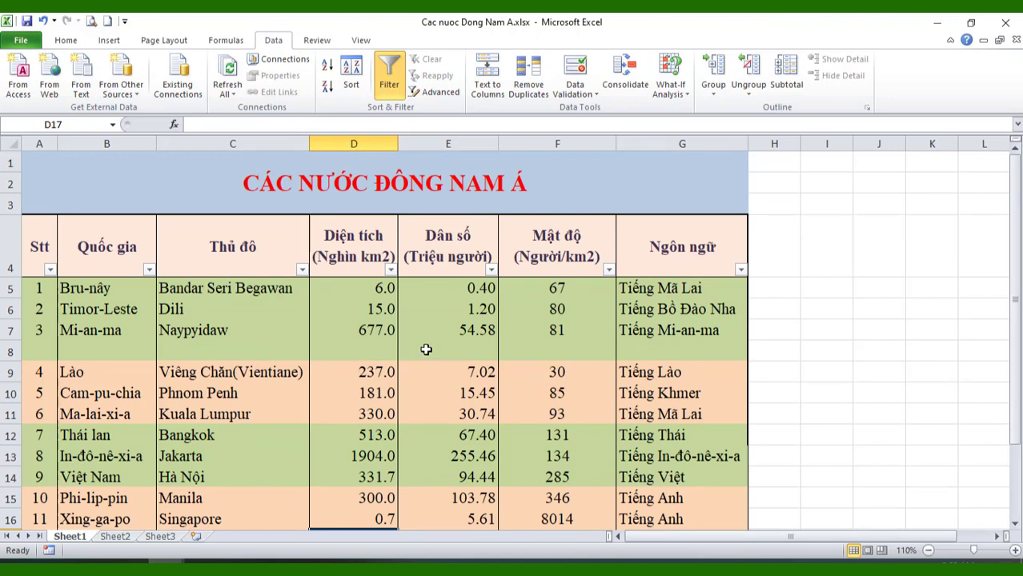
Insert a blank column E between Diện tích and Dân số
click(462, 145)
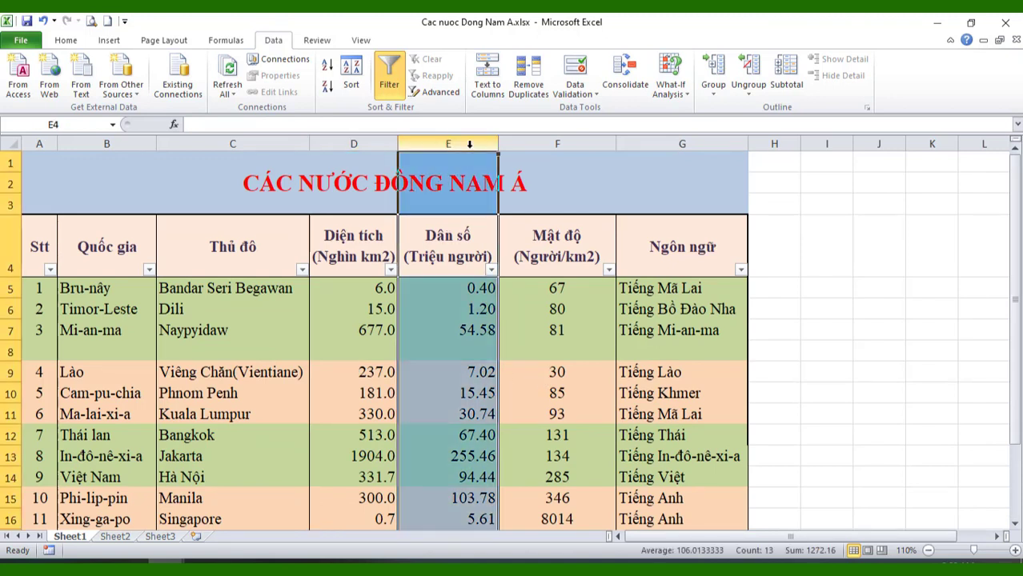
right_click(471, 151)
click(507, 247)
click(615, 395)
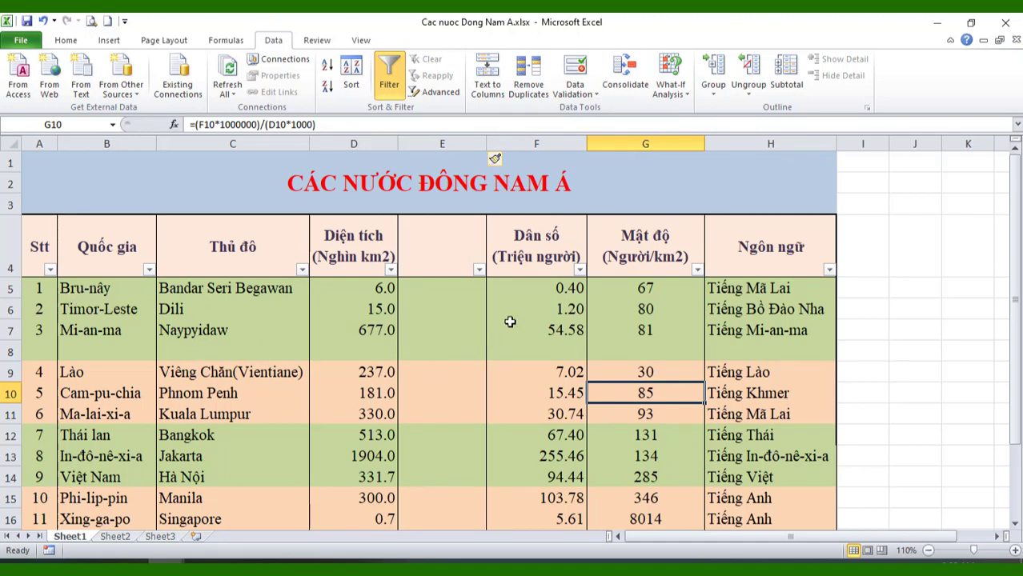
Select the country table range A5:H16
click(44, 291)
drag(339, 361, 735, 372)
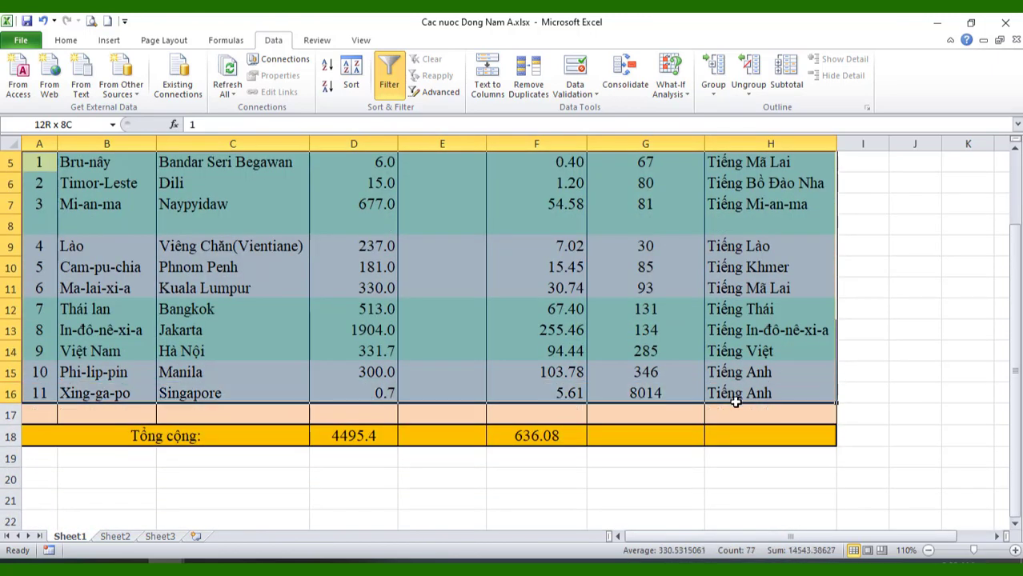
drag(735, 372, 735, 404)
scroll(678, 390, up, 2)
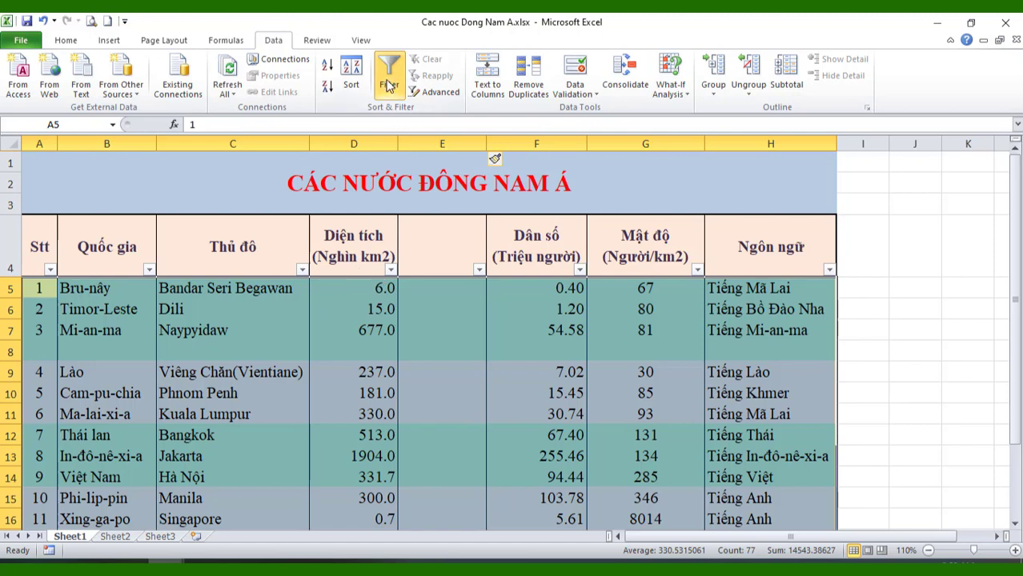
Sort the selected rows by column F (Dân số), smallest to largest
click(351, 84)
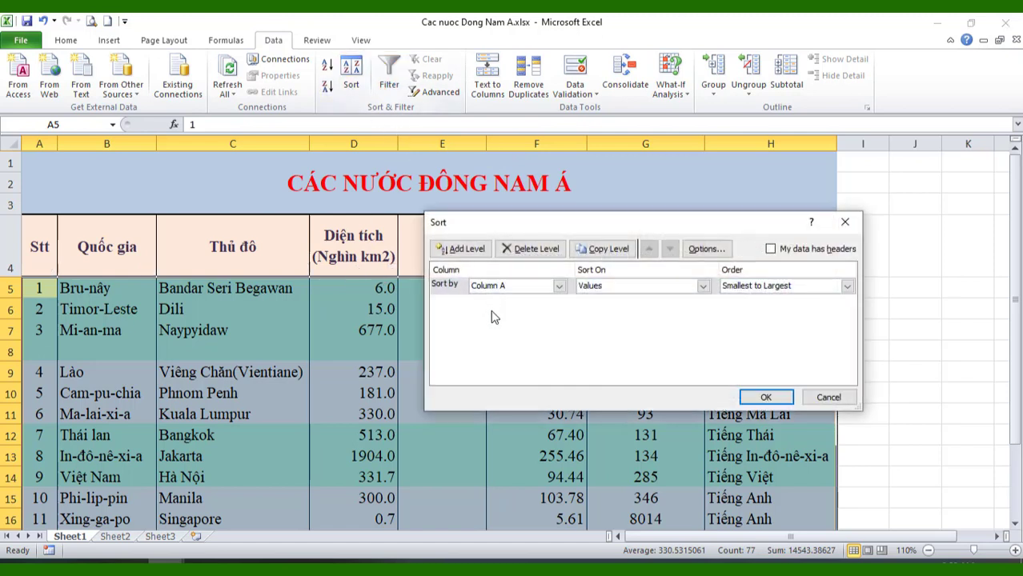
click(558, 286)
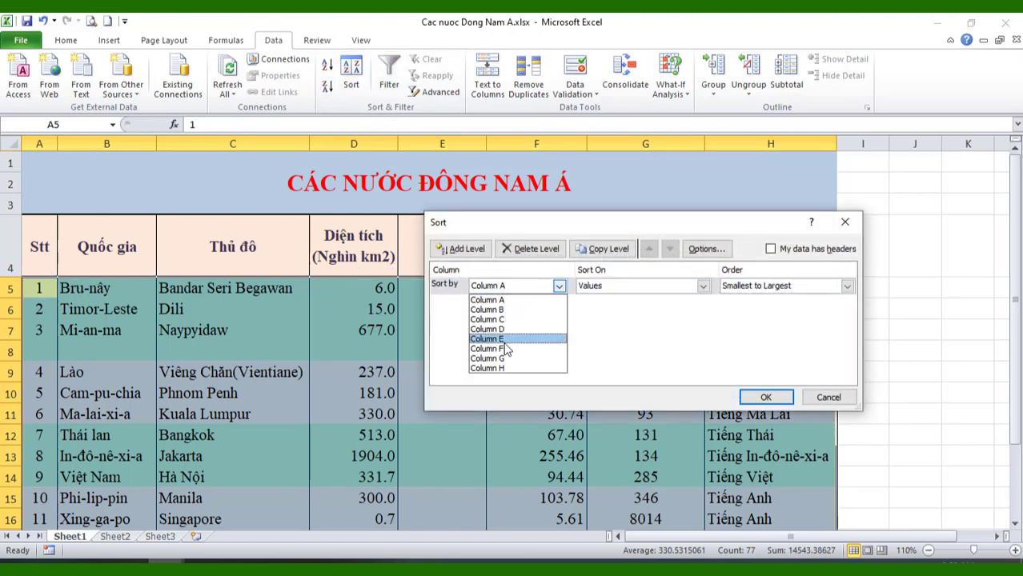
click(591, 224)
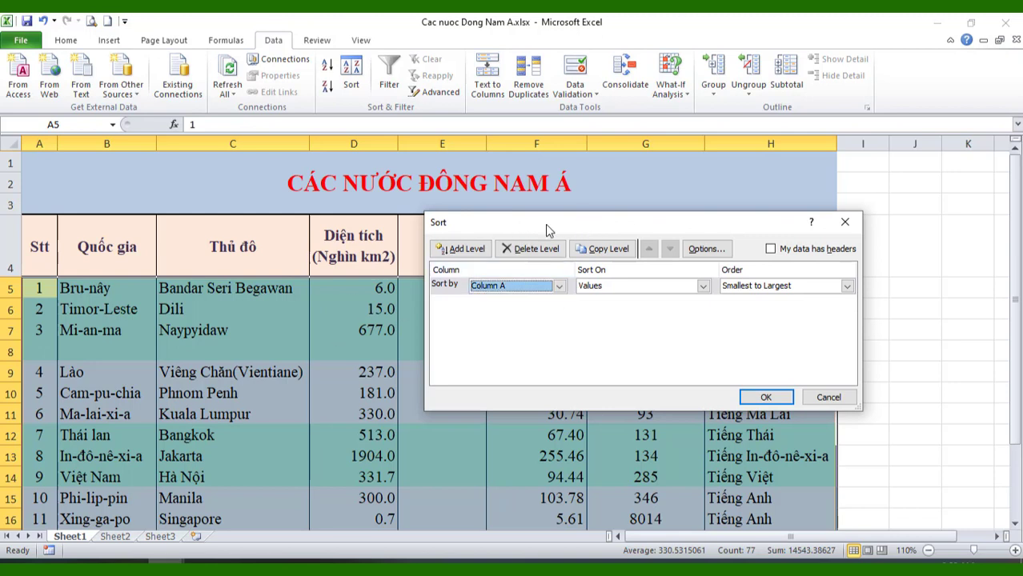
drag(547, 230, 372, 207)
click(384, 263)
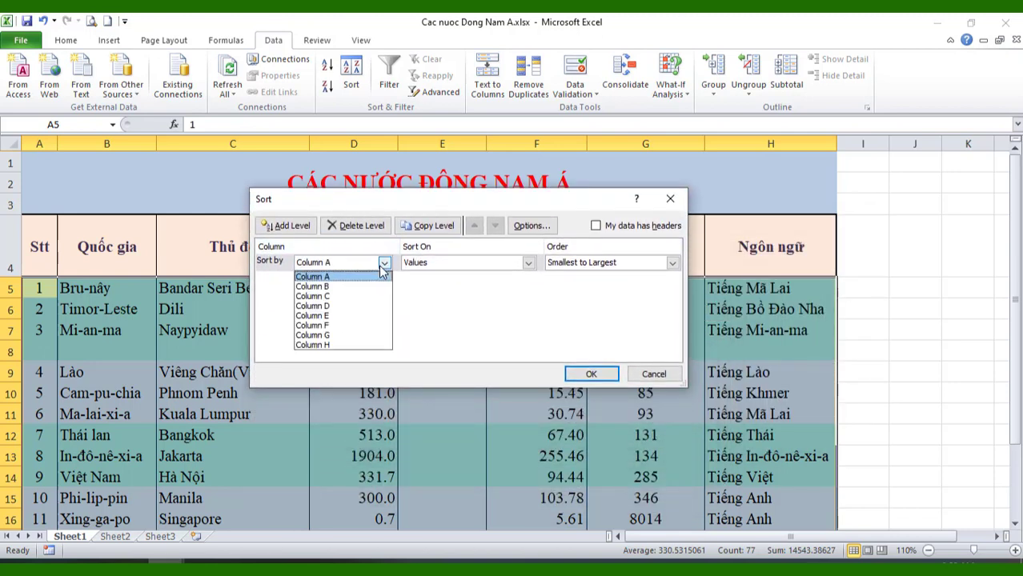
click(353, 332)
click(591, 374)
Select cell E10 in the empty column and scroll to review the sorted rows
click(482, 387)
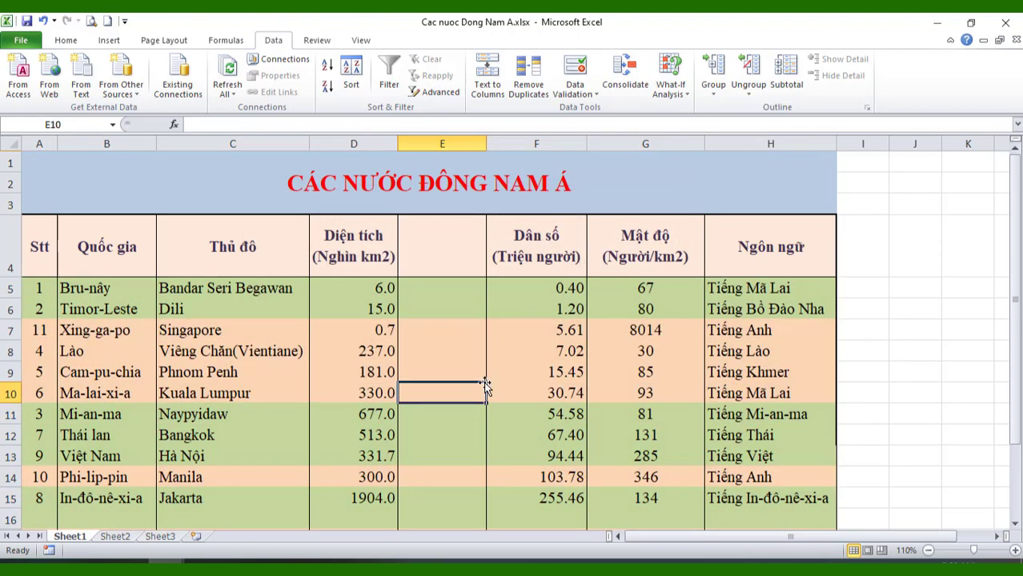
scroll(521, 353, down, 2)
scroll(521, 354, up, 2)
scroll(428, 348, down, 3)
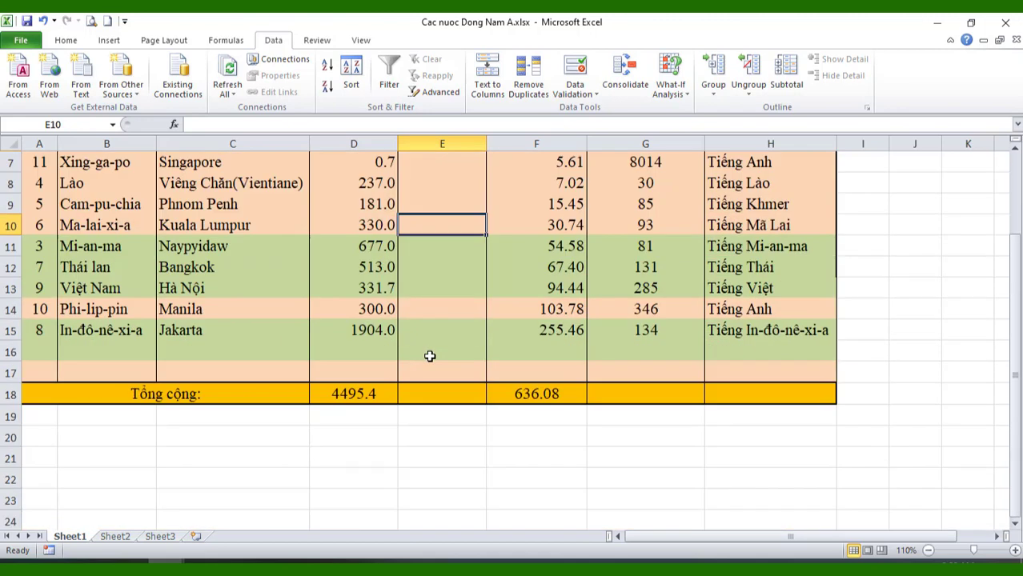
scroll(436, 348, up, 3)
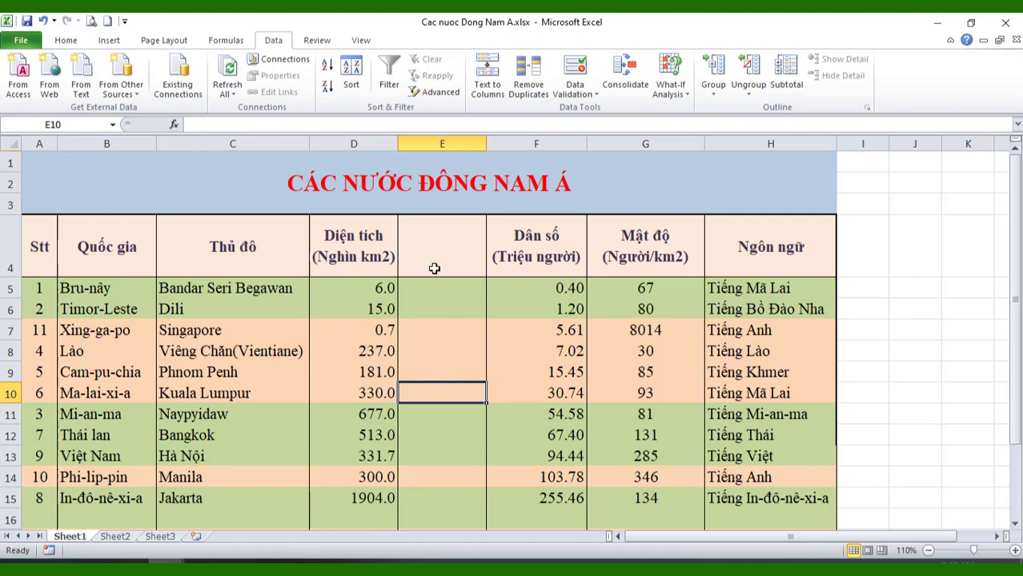
Switch to video8.xlsx and select the sorting, filtering and sorting-cautions outline items in turn
mouse_move(168, 570)
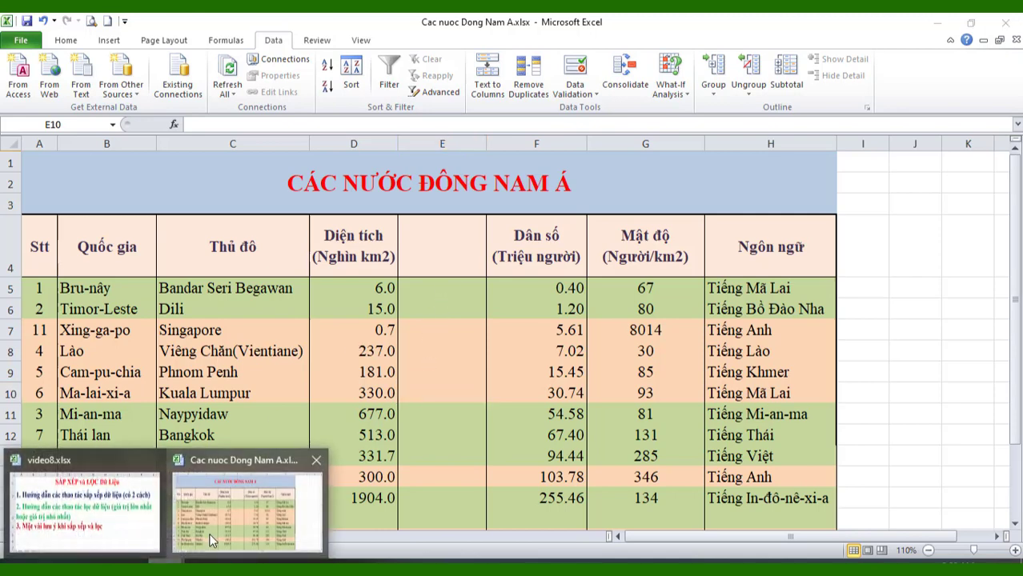
click(124, 513)
click(500, 251)
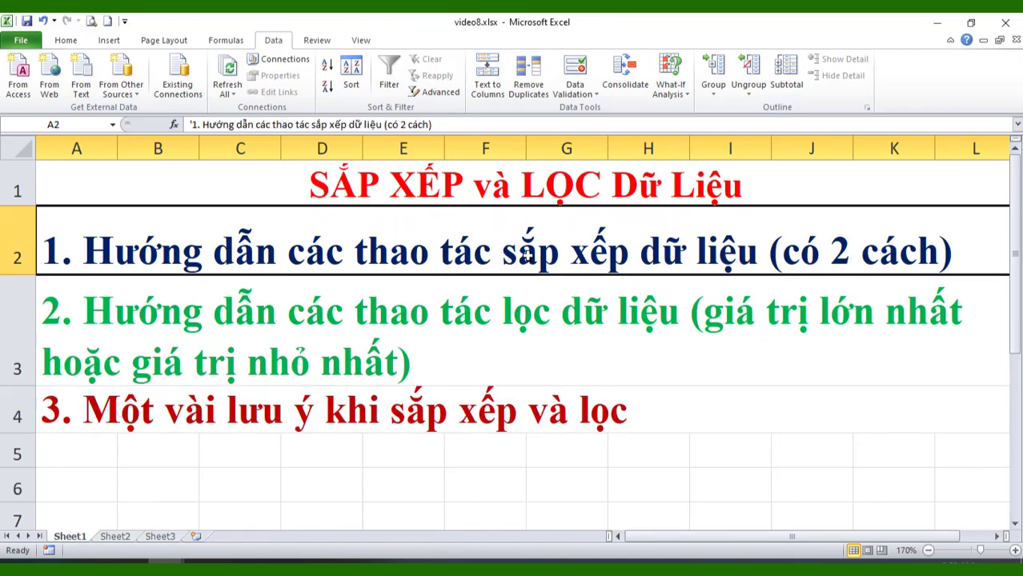
click(514, 374)
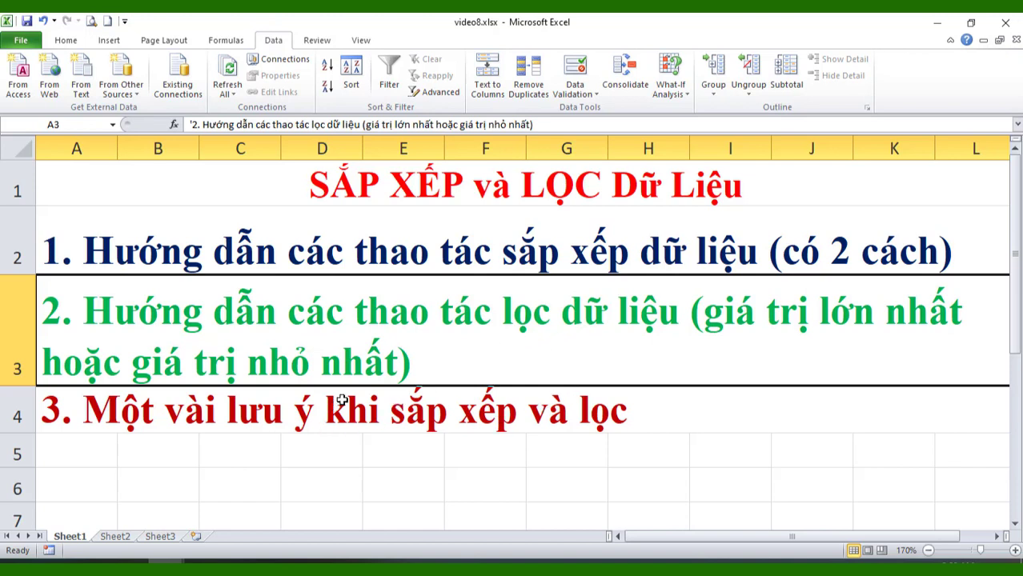
click(469, 413)
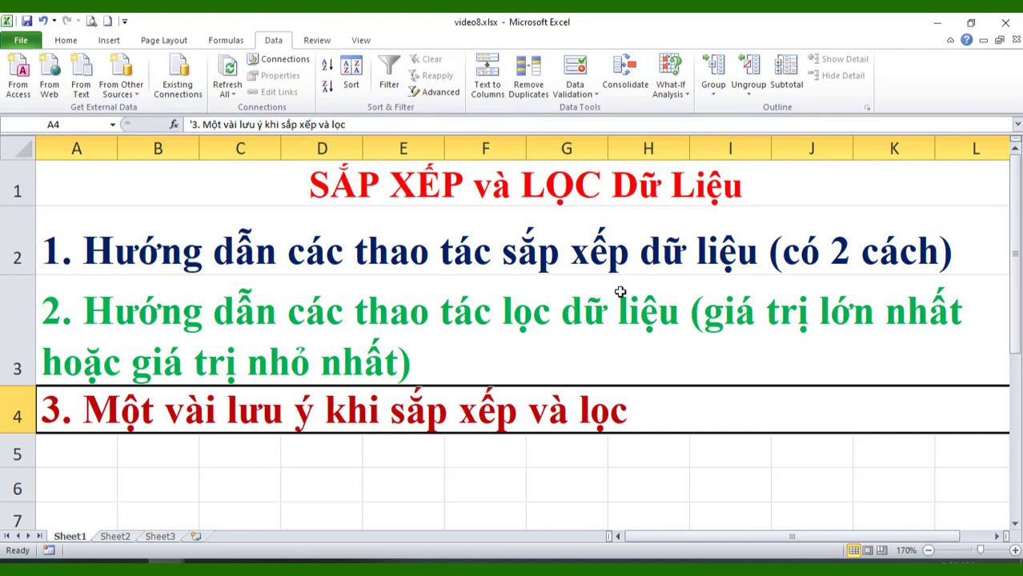